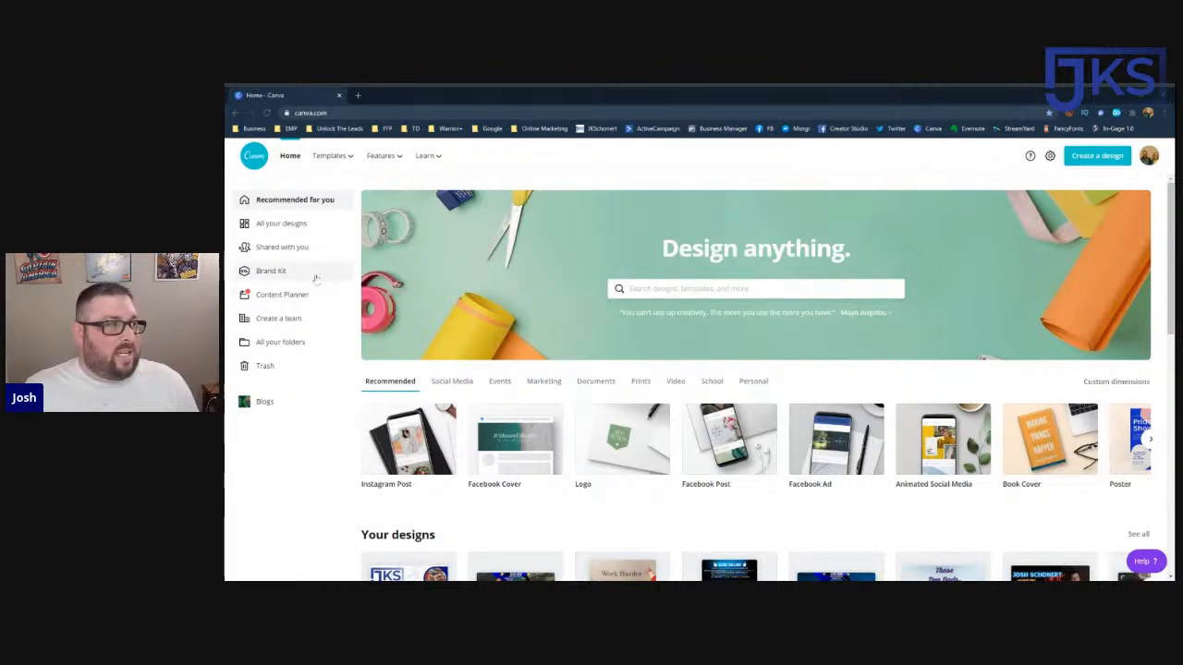
Step: Open the full collection of existing designs and look through its covers, thumbnails and blog graphics
{"action": "left_click", "coordinate": [292, 231]}
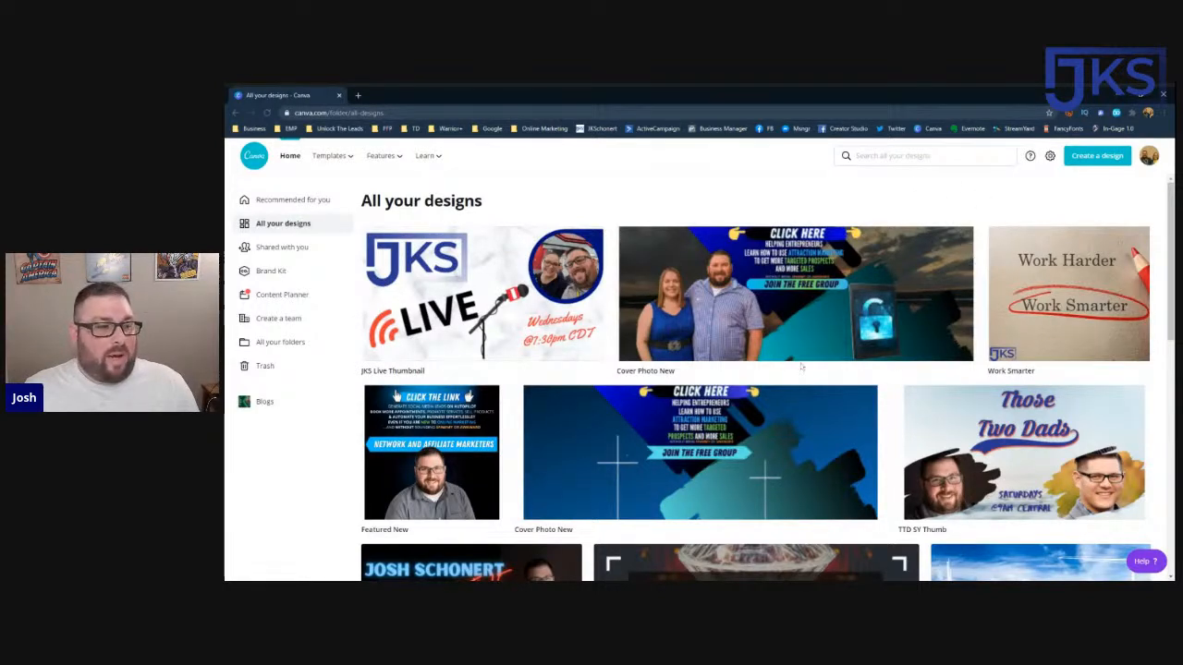
{"action": "scroll", "coordinate": [800, 362], "scroll_direction": "down", "scroll_amount": 3}
{"action": "scroll", "coordinate": [801, 362], "scroll_direction": "down", "scroll_amount": 3}
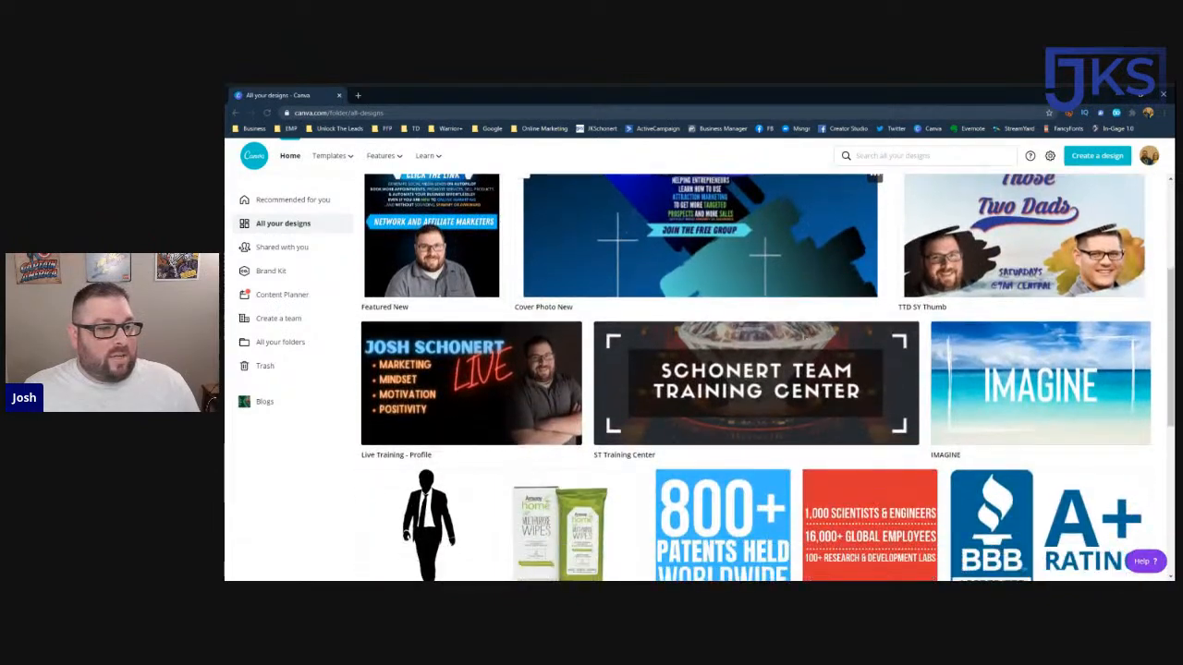
{"action": "scroll", "coordinate": [803, 339], "scroll_direction": "down", "scroll_amount": 5}
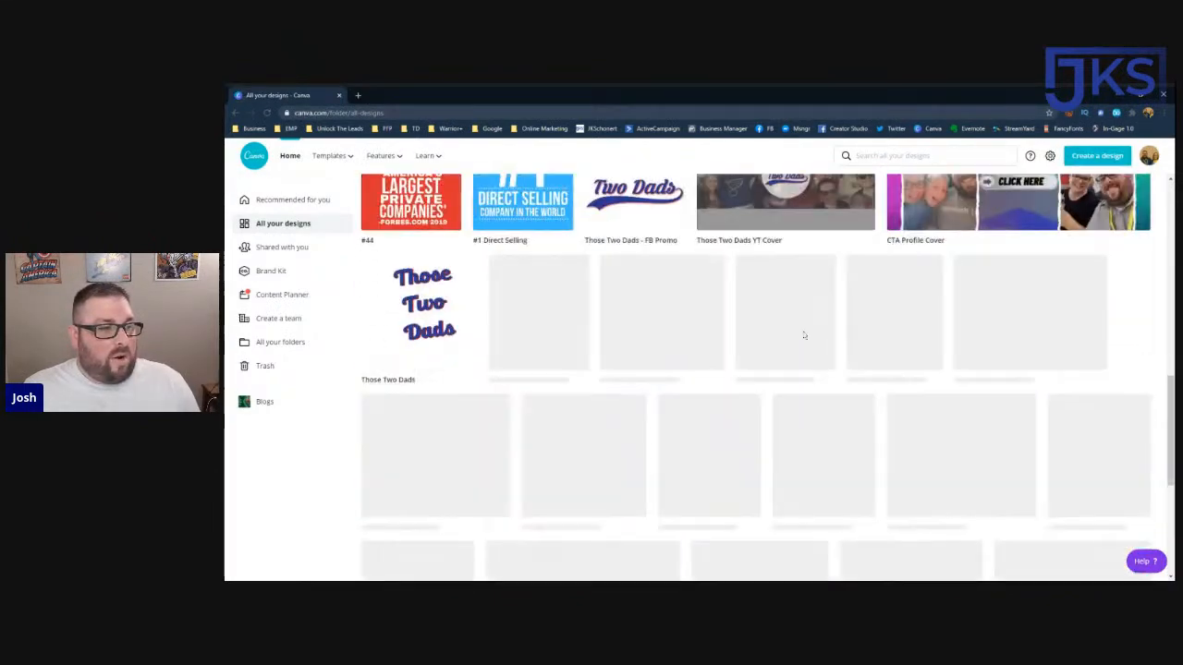
{"action": "scroll", "coordinate": [804, 336], "scroll_direction": "down", "scroll_amount": 1}
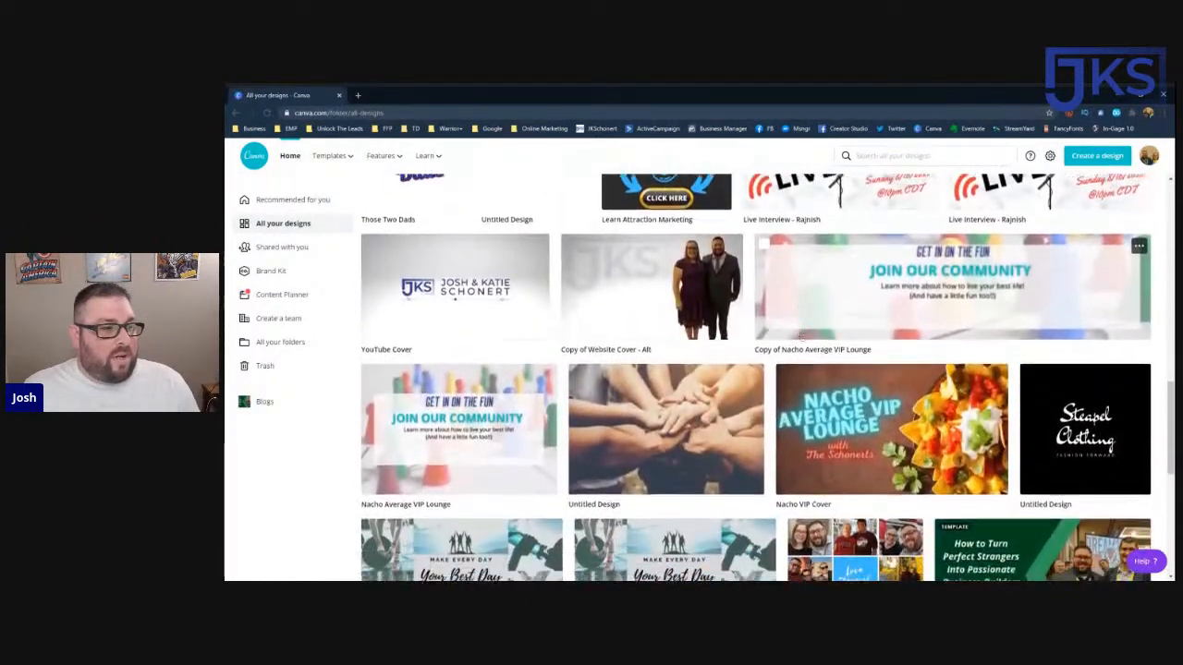
{"action": "scroll", "coordinate": [801, 335], "scroll_direction": "down", "scroll_amount": 1}
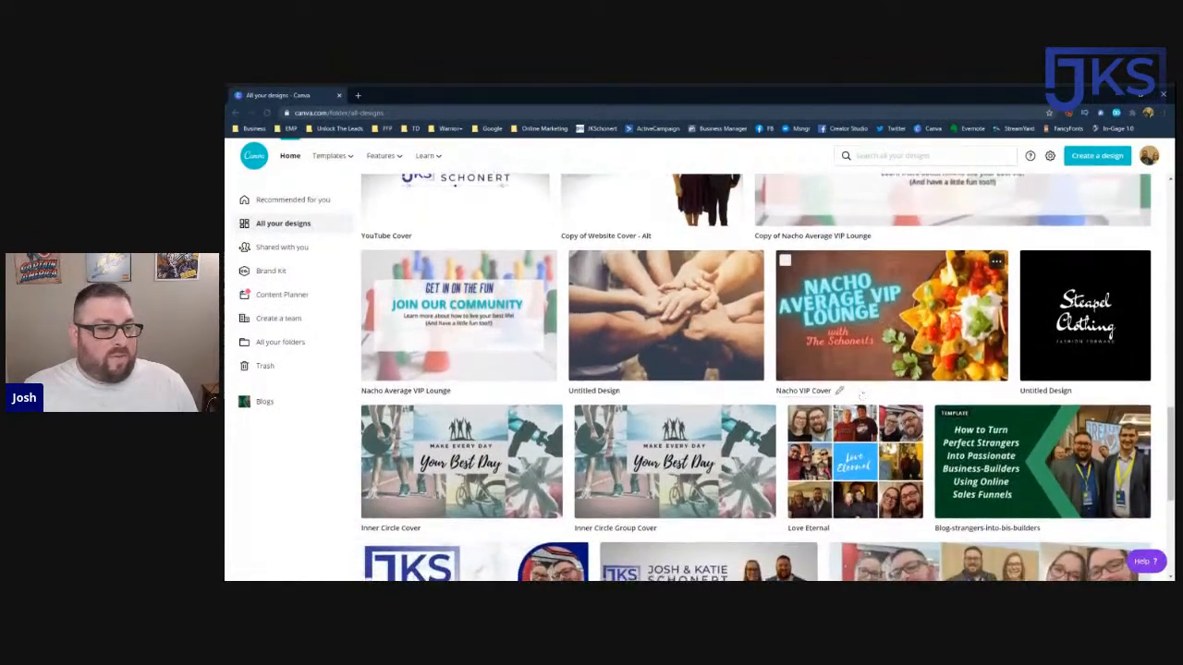
{"action": "scroll", "coordinate": [881, 383], "scroll_direction": "down", "scroll_amount": 1}
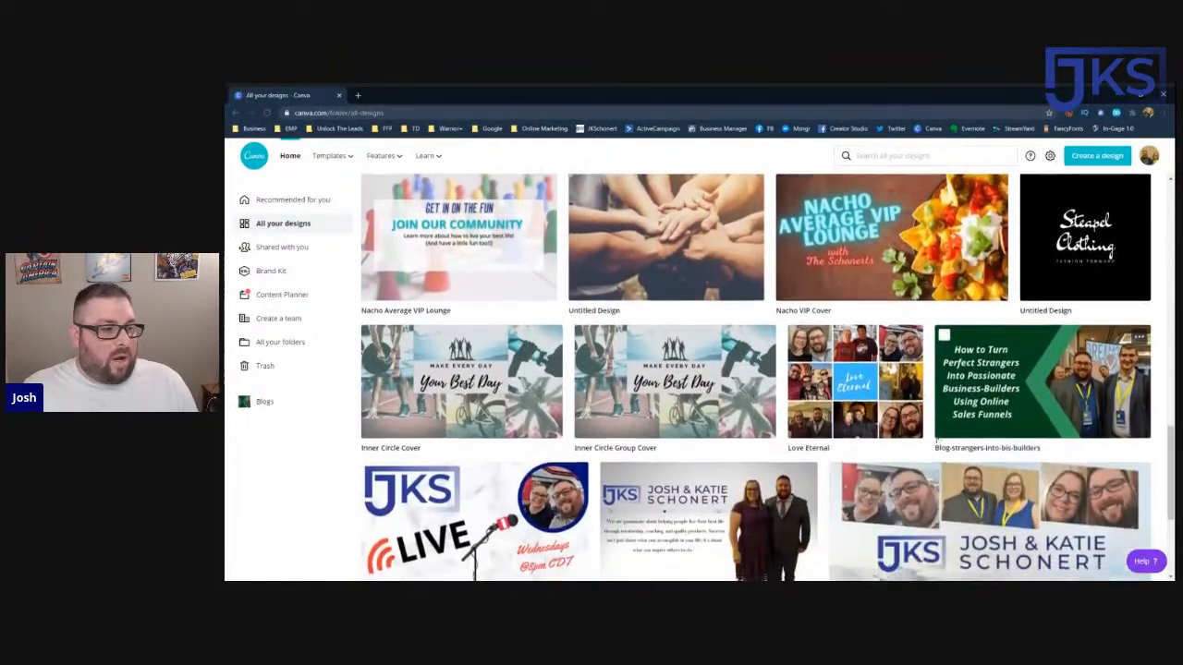
{"action": "scroll", "coordinate": [756, 377], "scroll_direction": "down", "scroll_amount": 1}
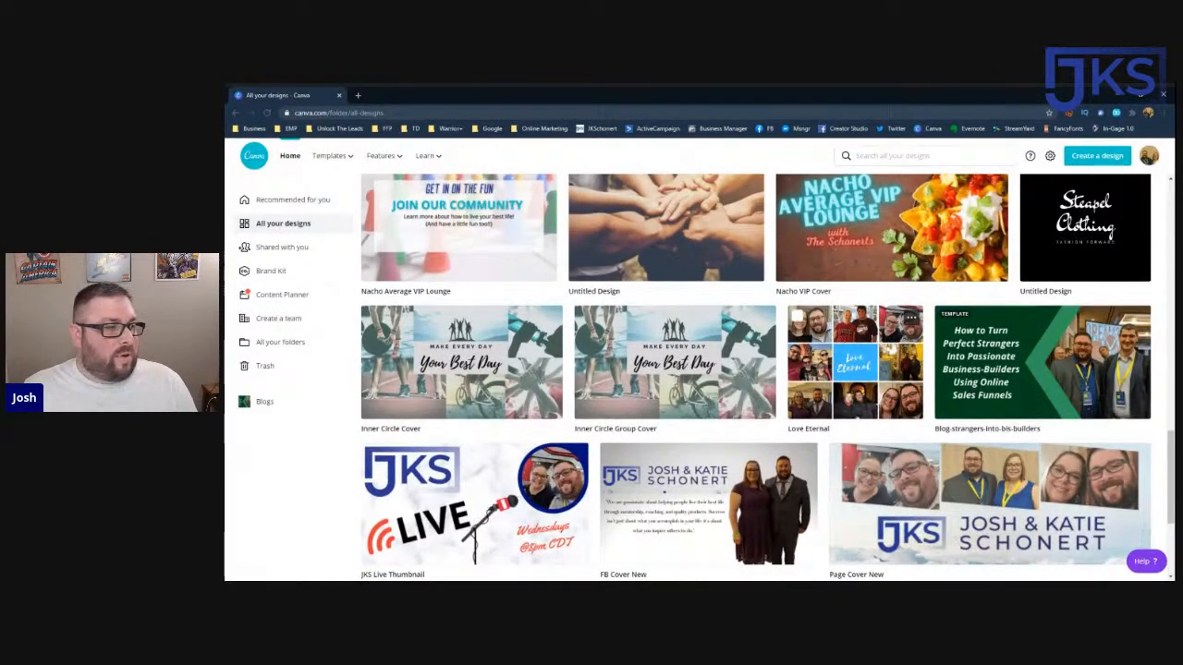
{"action": "scroll", "coordinate": [755, 379], "scroll_direction": "down", "scroll_amount": 2}
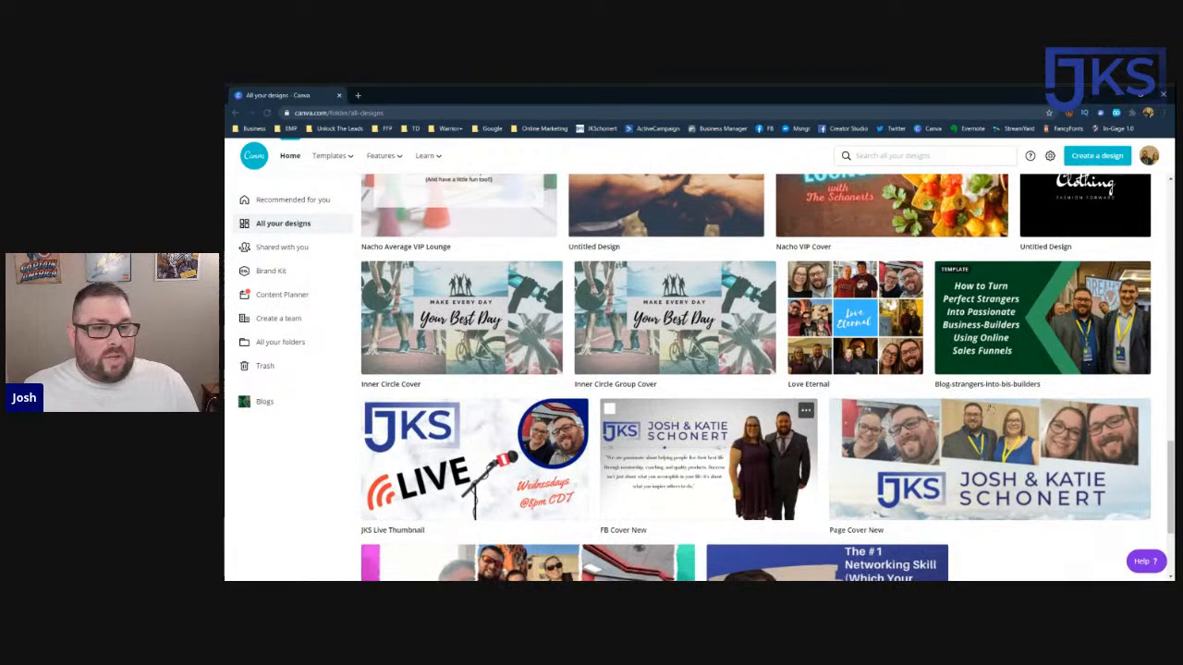
{"action": "scroll", "coordinate": [724, 417], "scroll_direction": "up", "scroll_amount": 2}
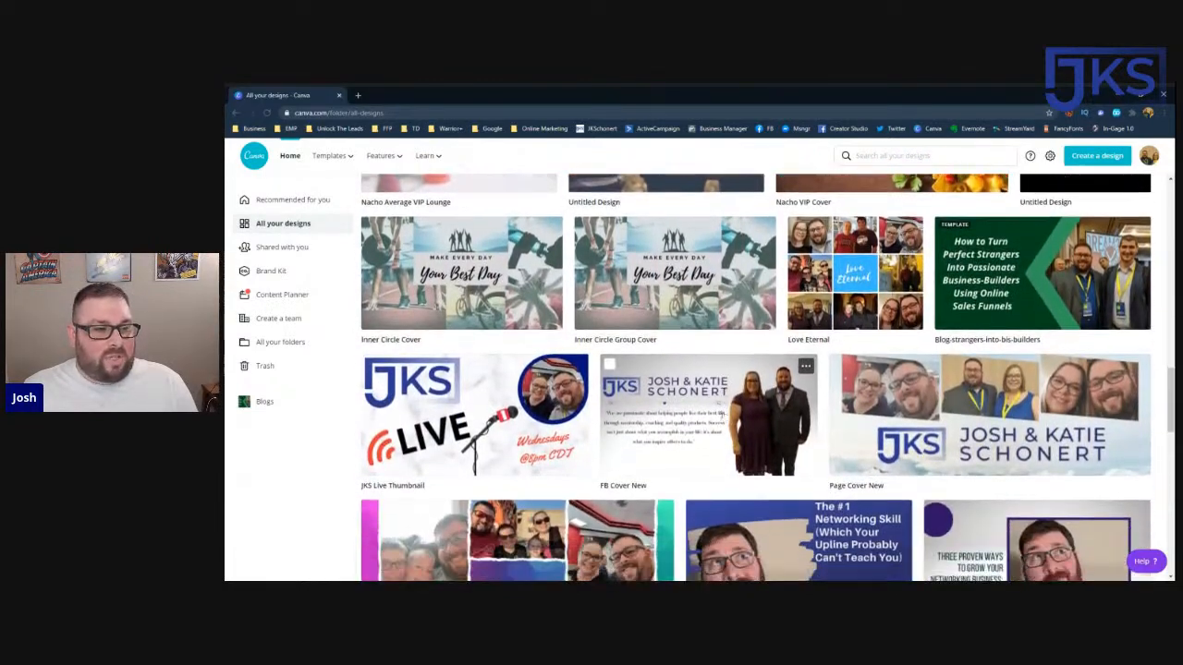
{"action": "scroll", "coordinate": [756, 379], "scroll_direction": "down", "scroll_amount": 1}
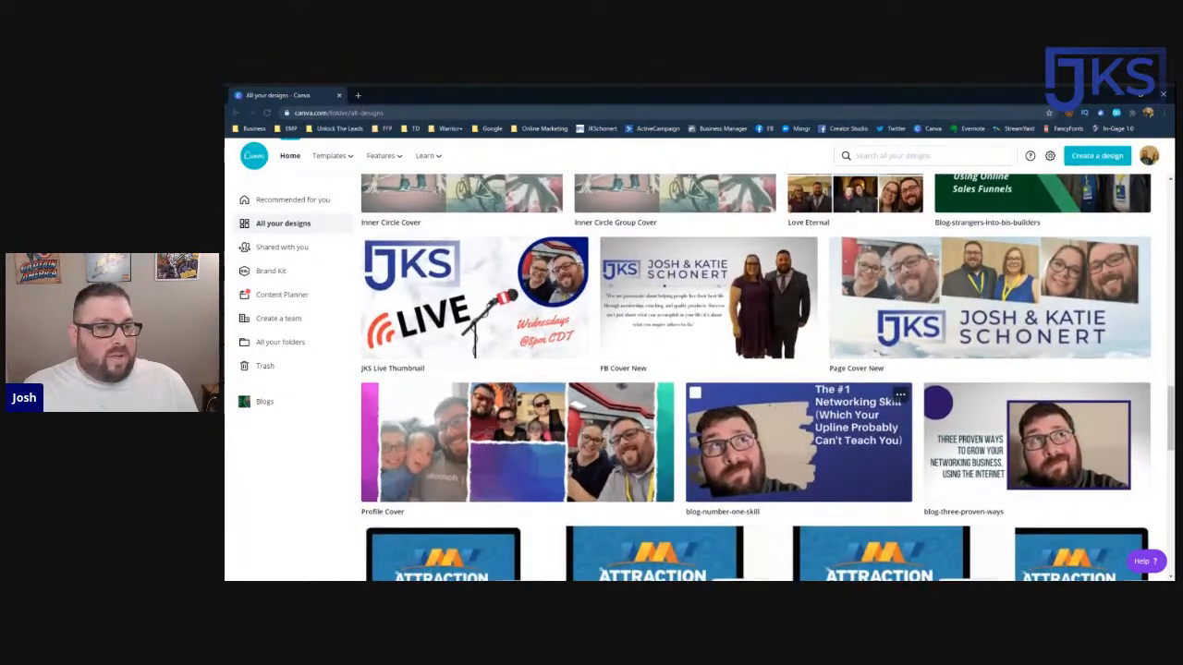
{"action": "scroll", "coordinate": [754, 408], "scroll_direction": "up", "scroll_amount": 2}
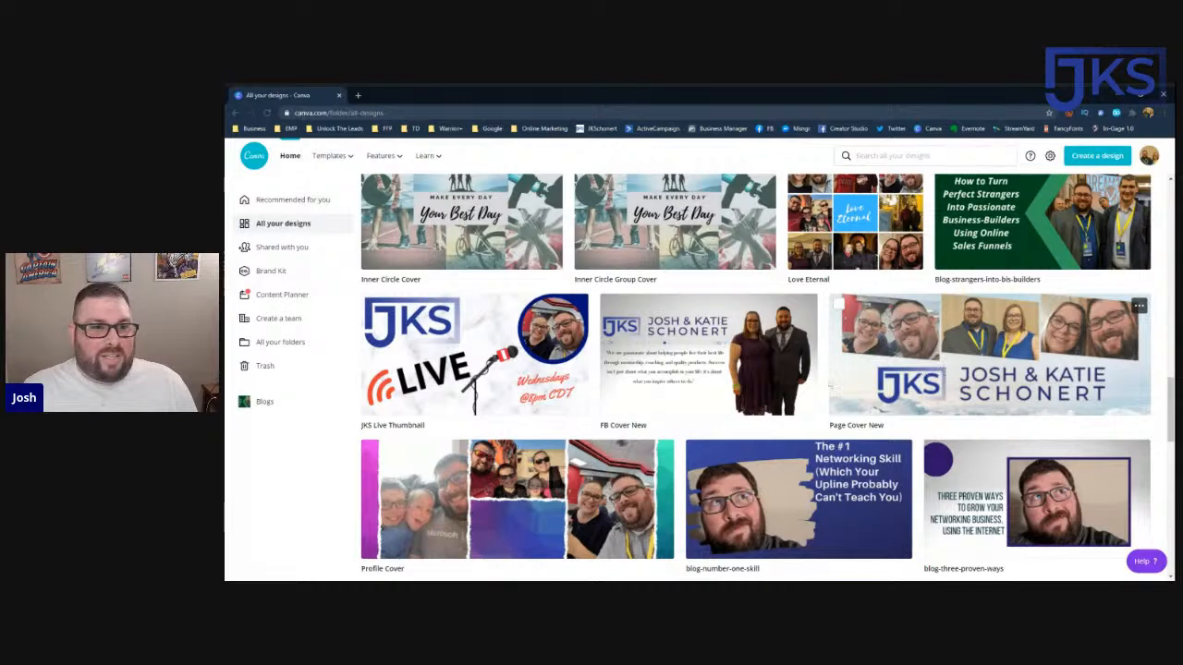
{"action": "scroll", "coordinate": [827, 384], "scroll_direction": "up", "scroll_amount": 1}
{"action": "scroll", "coordinate": [828, 384], "scroll_direction": "up", "scroll_amount": 15}
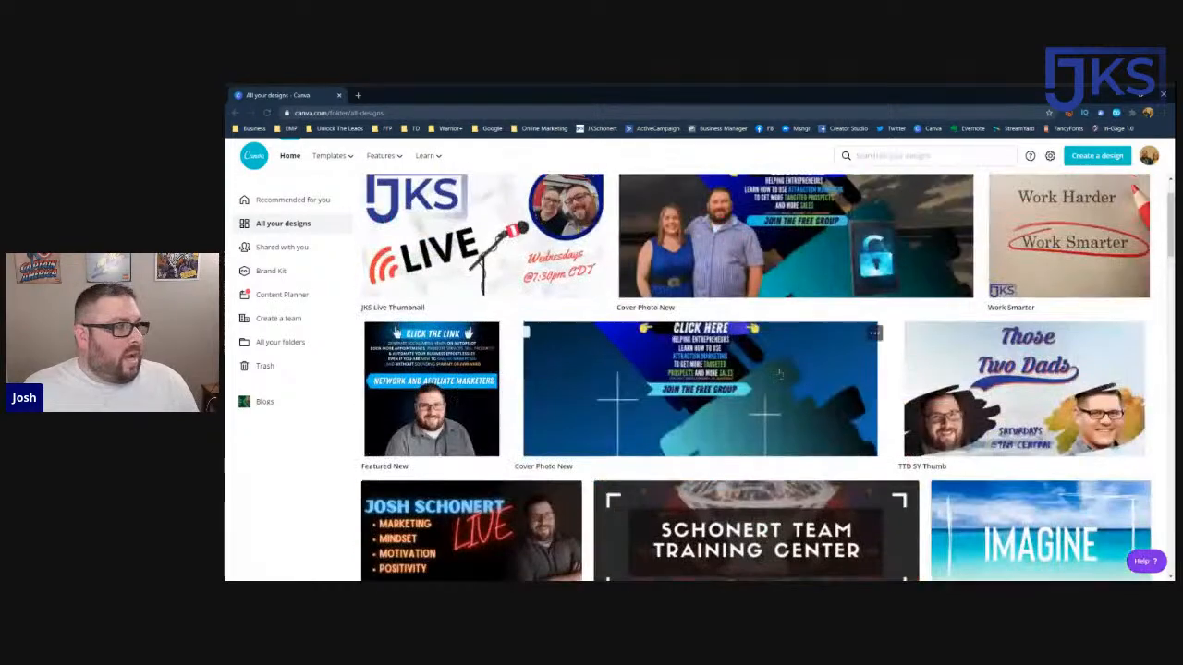
{"action": "scroll", "coordinate": [780, 374], "scroll_direction": "up", "scroll_amount": 1}
Step: Return to the recommended home page and create a new blank Facebook Cover design
{"action": "left_click", "coordinate": [319, 200]}
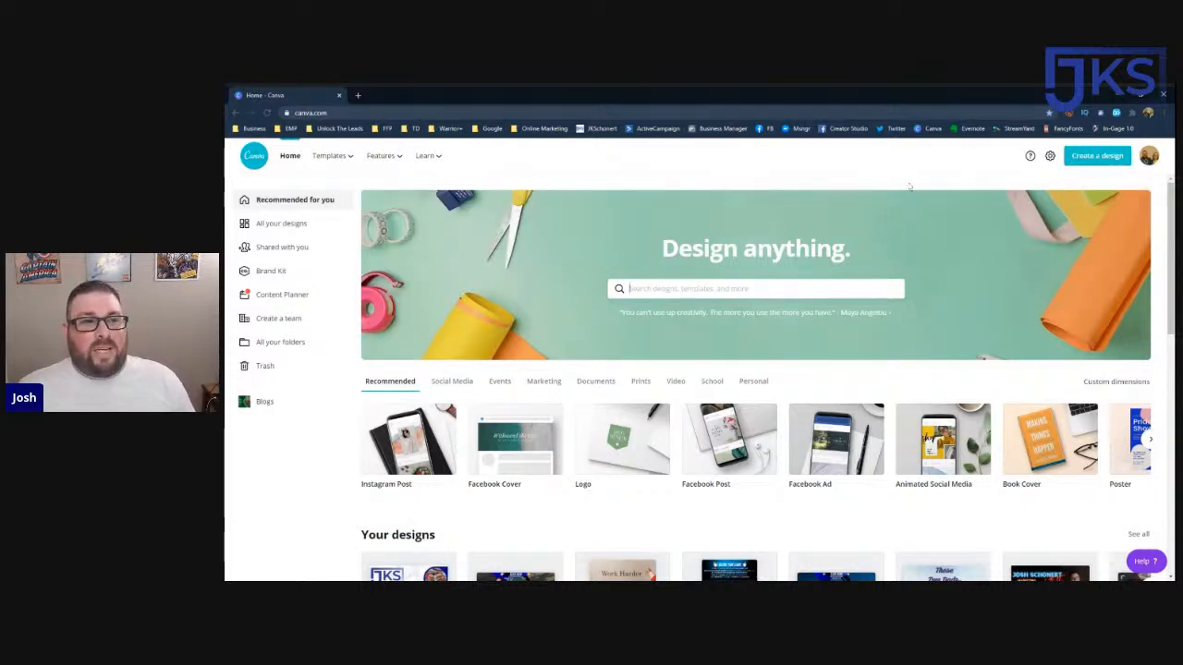
{"action": "left_click", "coordinate": [1087, 160]}
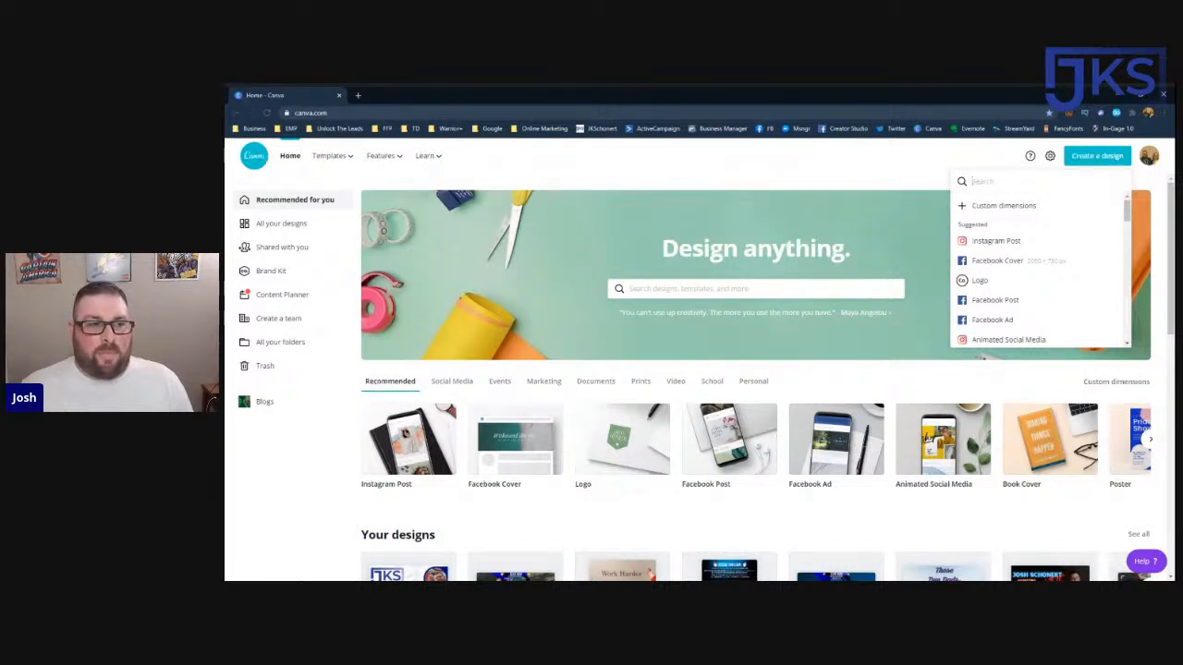
{"action": "left_click", "coordinate": [1011, 262]}
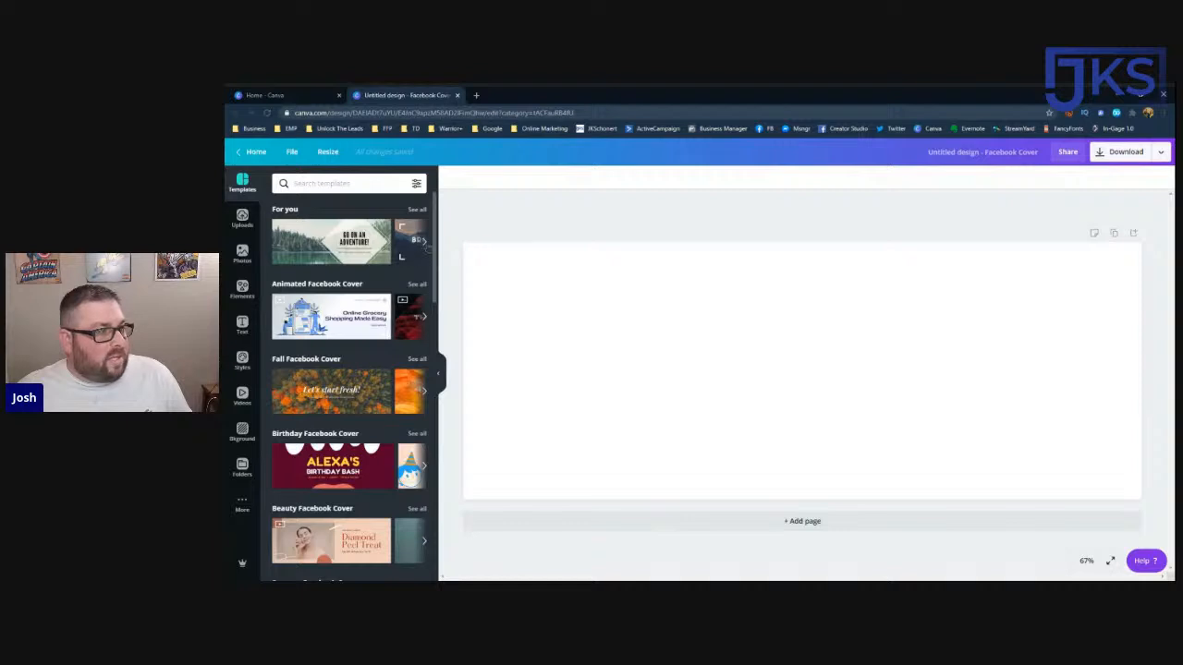
Step: Browse the suggested Facebook Cover templates and look at the stock photo library
{"action": "left_click", "coordinate": [424, 241]}
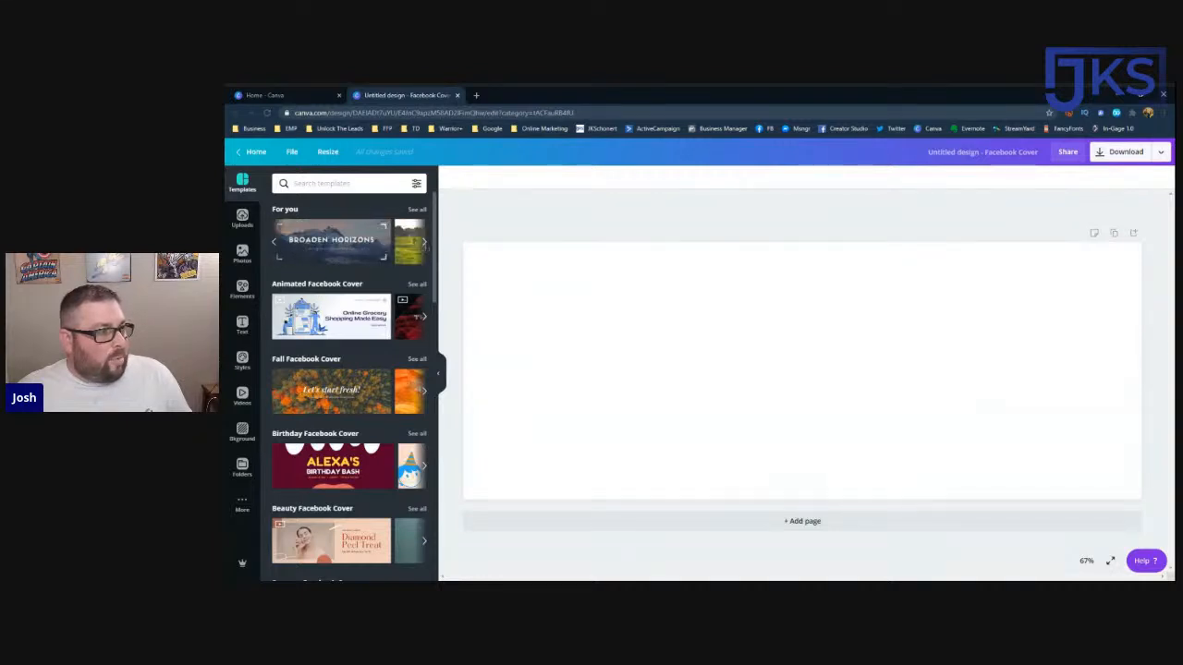
{"action": "left_click", "coordinate": [424, 242]}
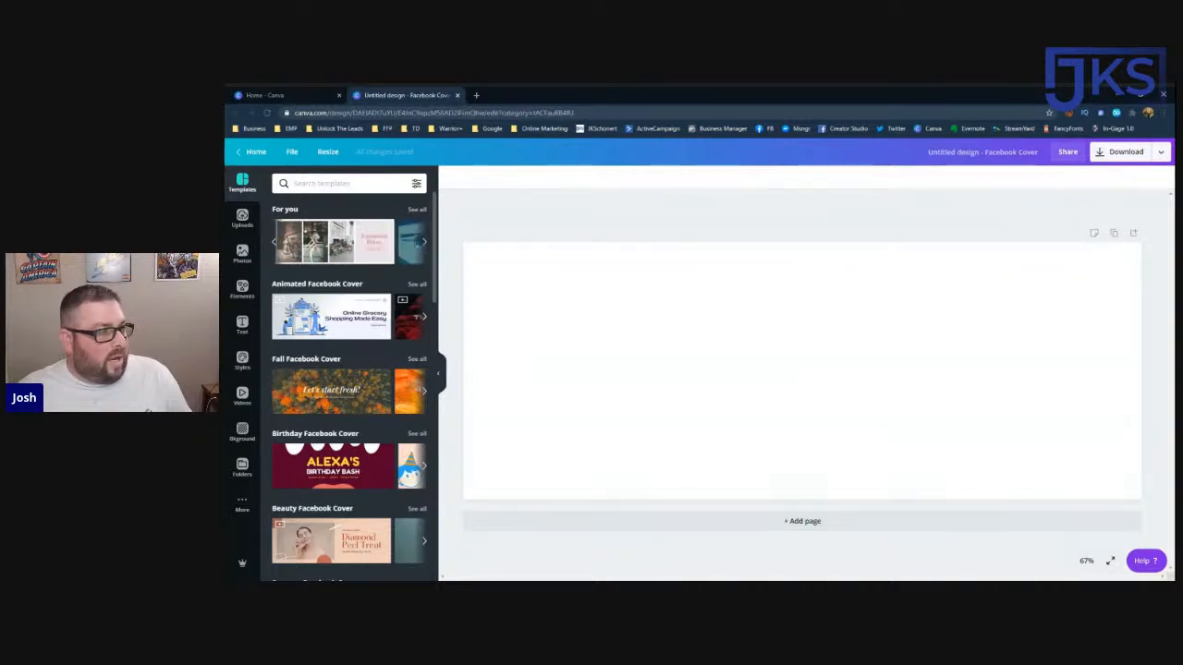
{"action": "left_click", "coordinate": [424, 242]}
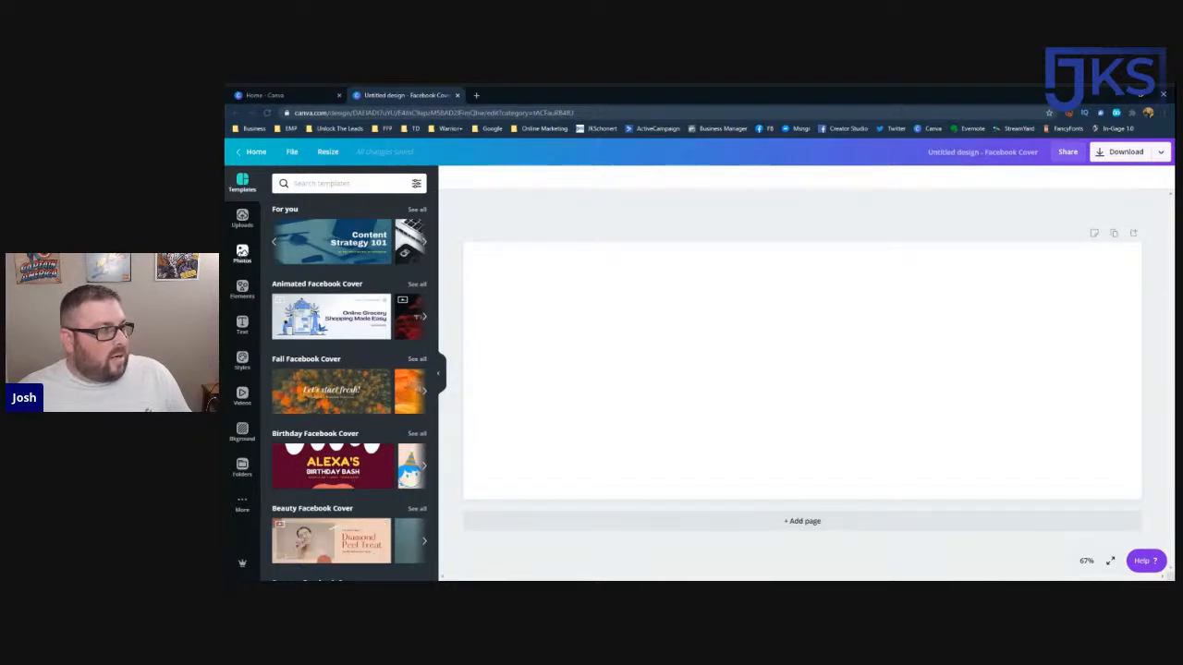
{"action": "left_click", "coordinate": [242, 253]}
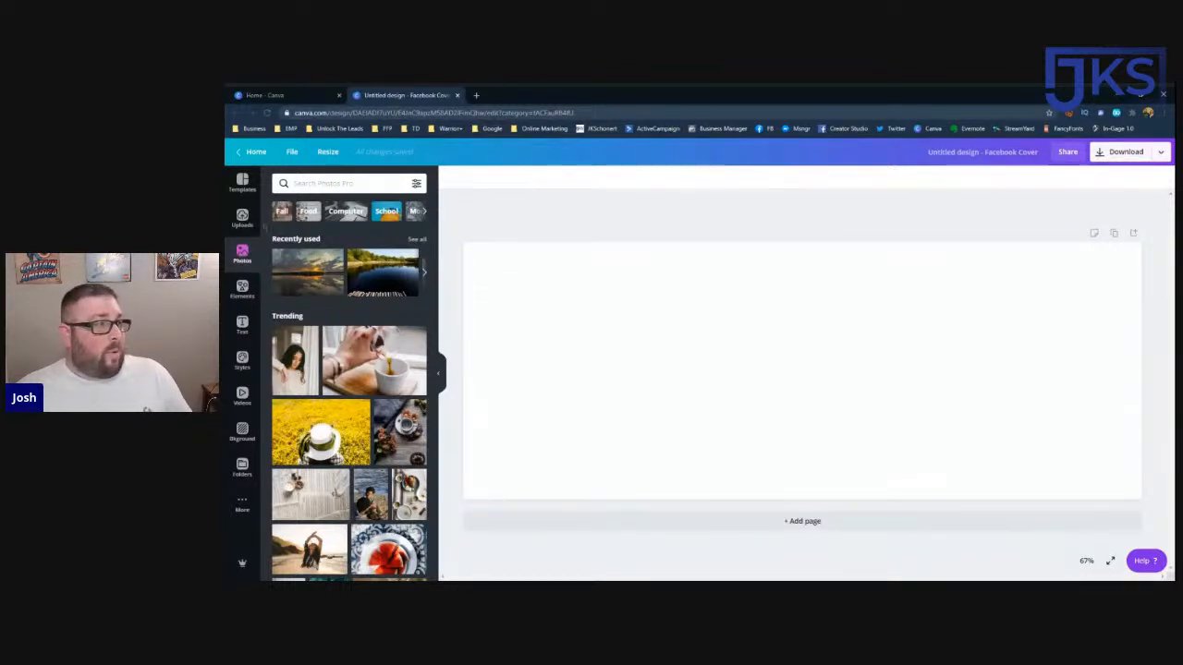
{"action": "left_click", "coordinate": [242, 185]}
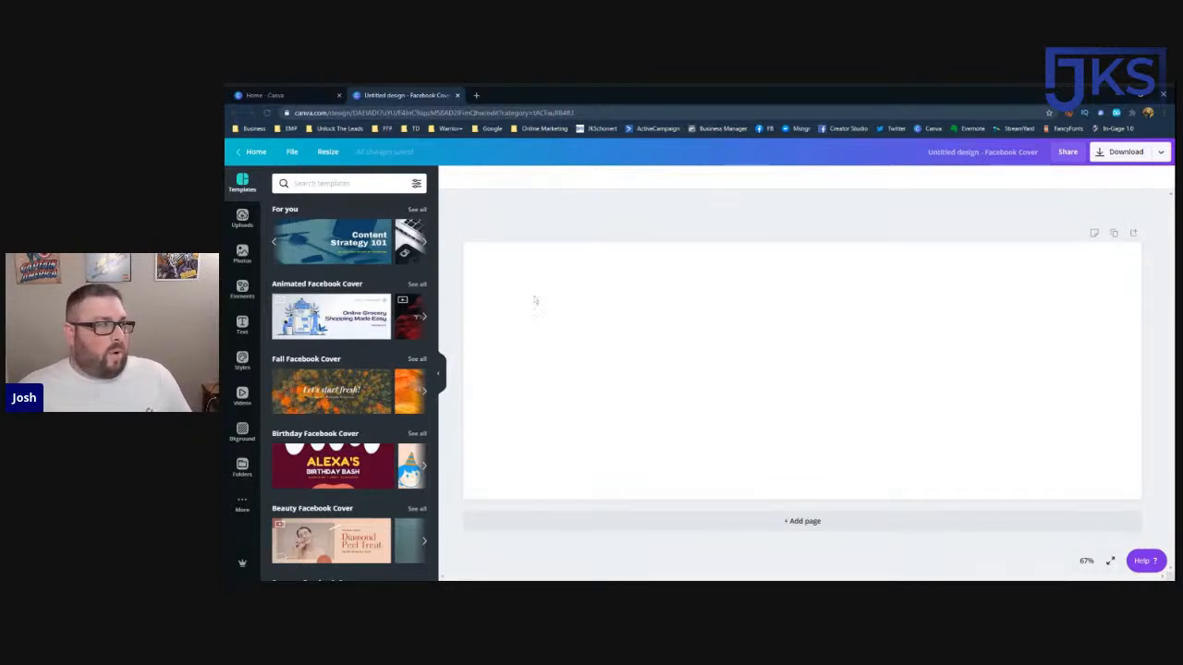
{"action": "left_click", "coordinate": [426, 246]}
{"action": "left_click", "coordinate": [426, 246]}
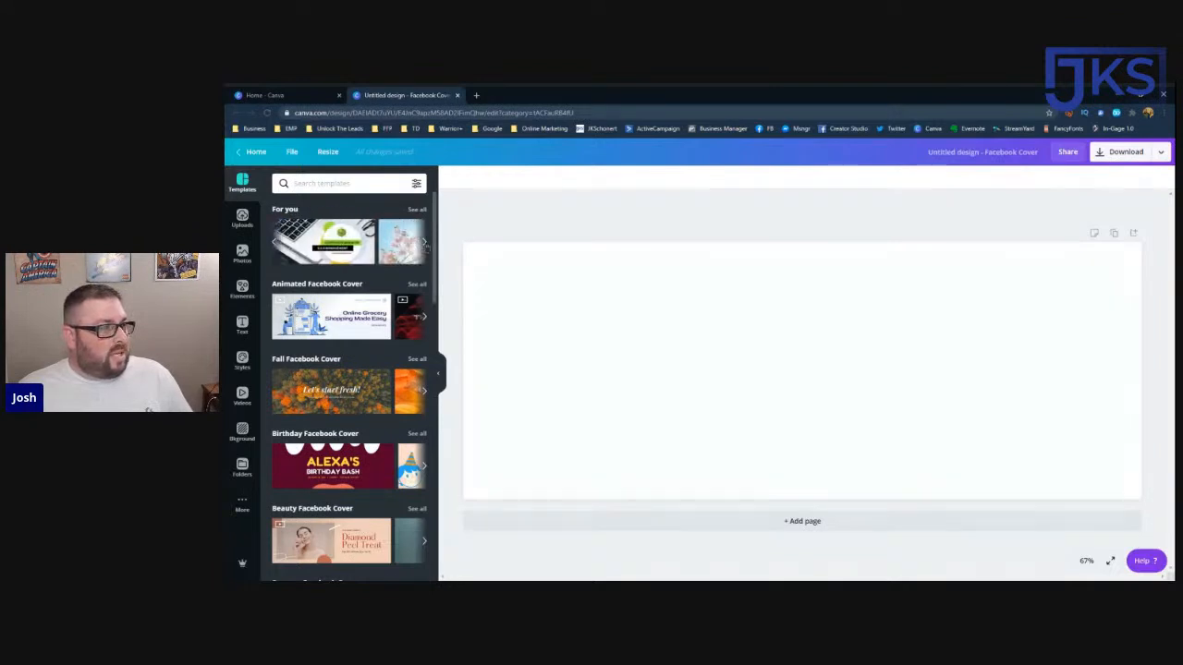
{"action": "left_click", "coordinate": [427, 246]}
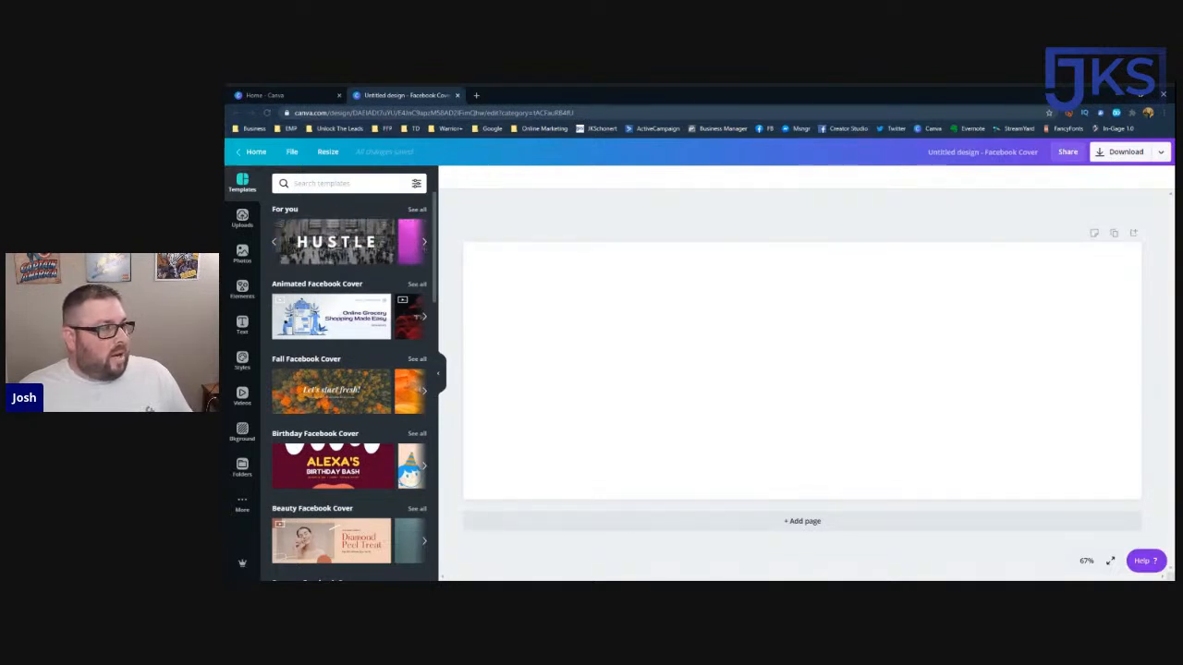
{"action": "left_click", "coordinate": [426, 244]}
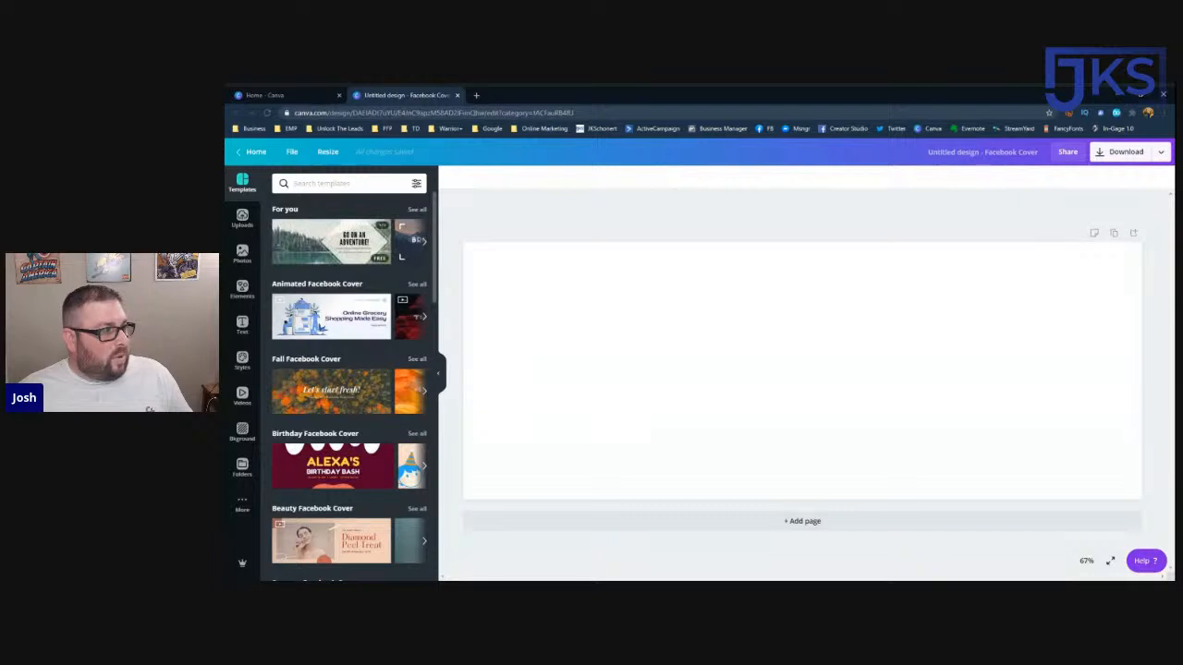
Step: Apply the "Go on an Adventure!" template and delete its heading, divider with website line, and diamond frame, keeping only the lake background
{"action": "left_click", "coordinate": [331, 242]}
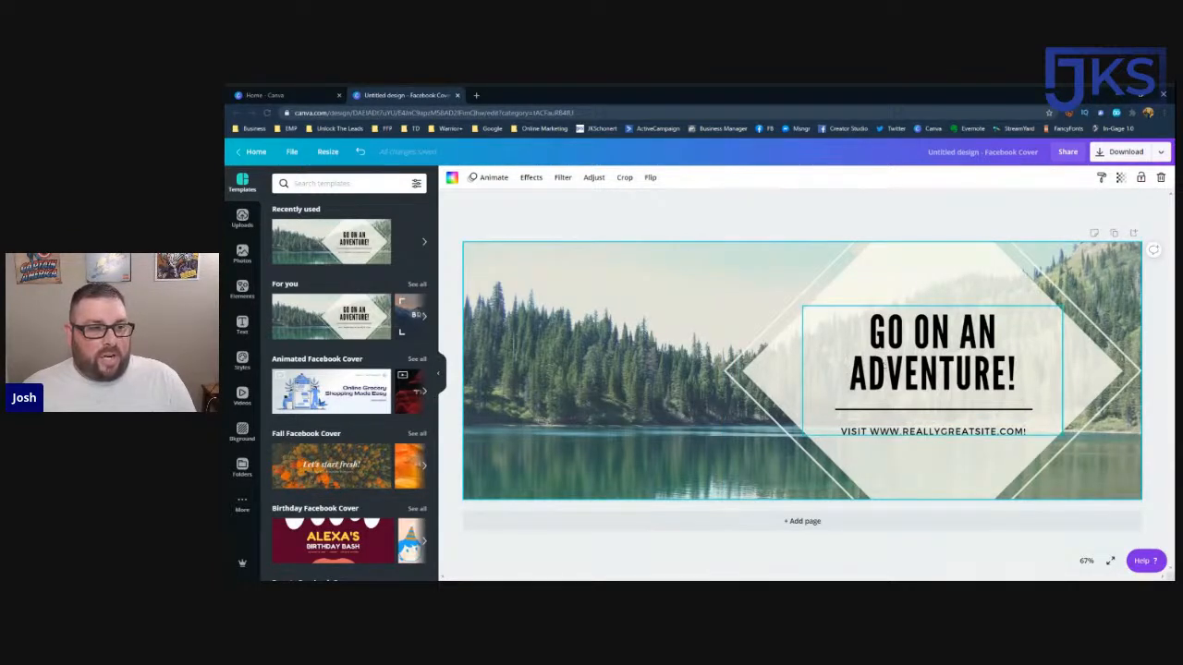
{"action": "left_click", "coordinate": [932, 425]}
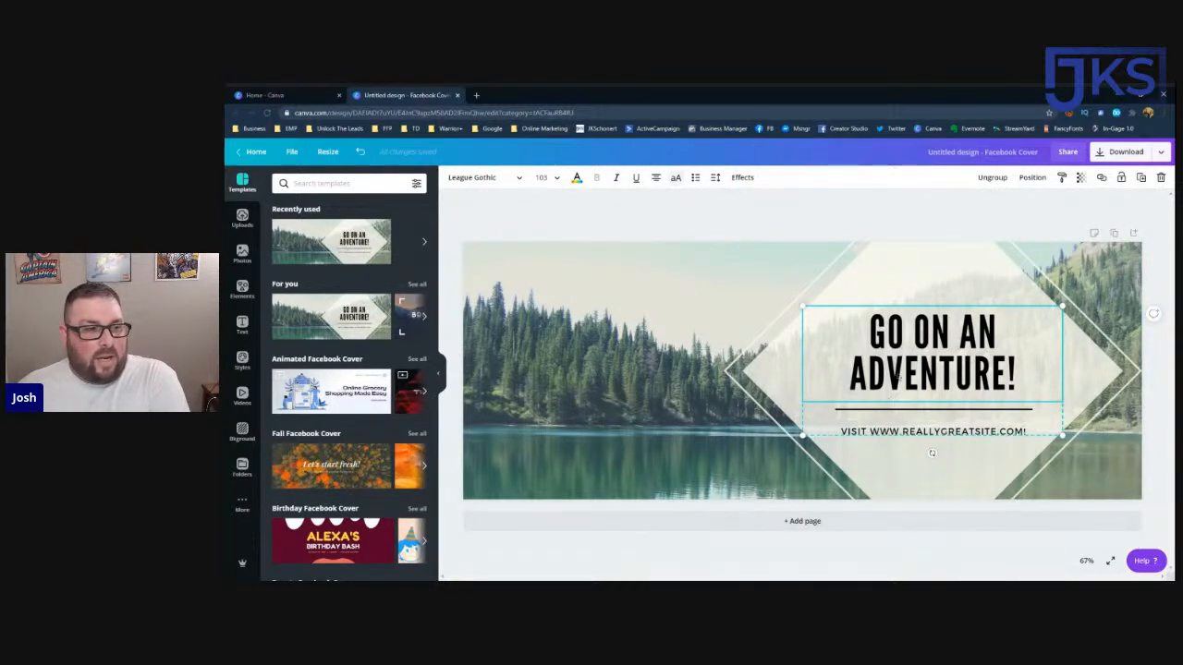
{"action": "key", "text": "Delete"}
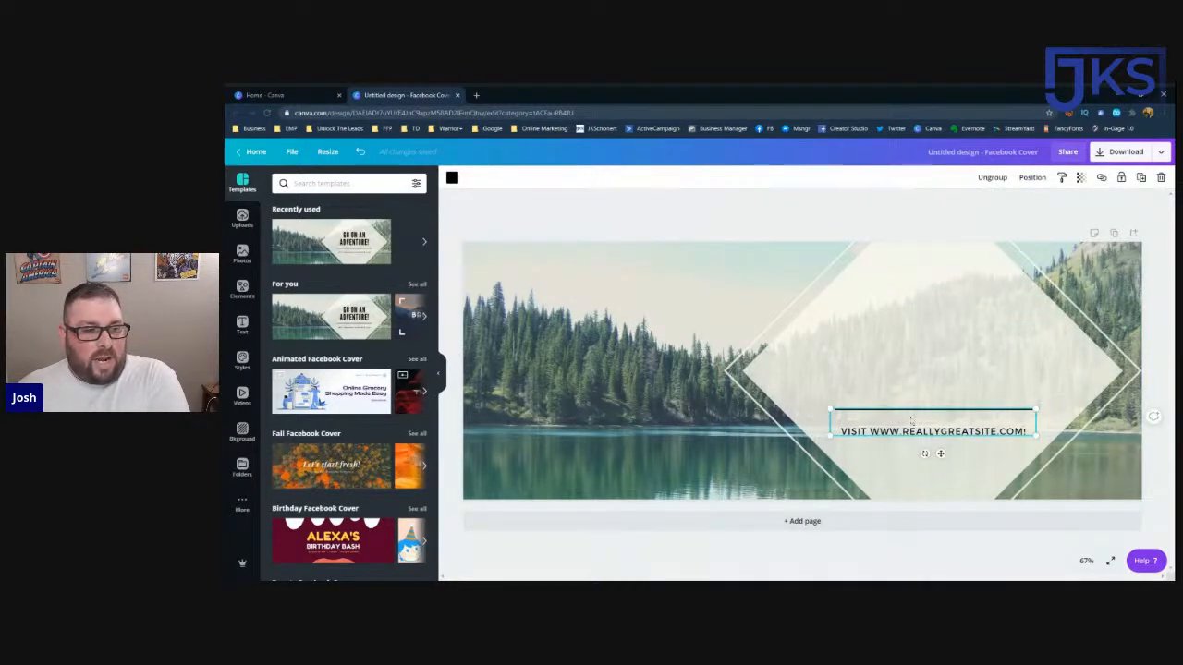
{"action": "key", "text": "Delete"}
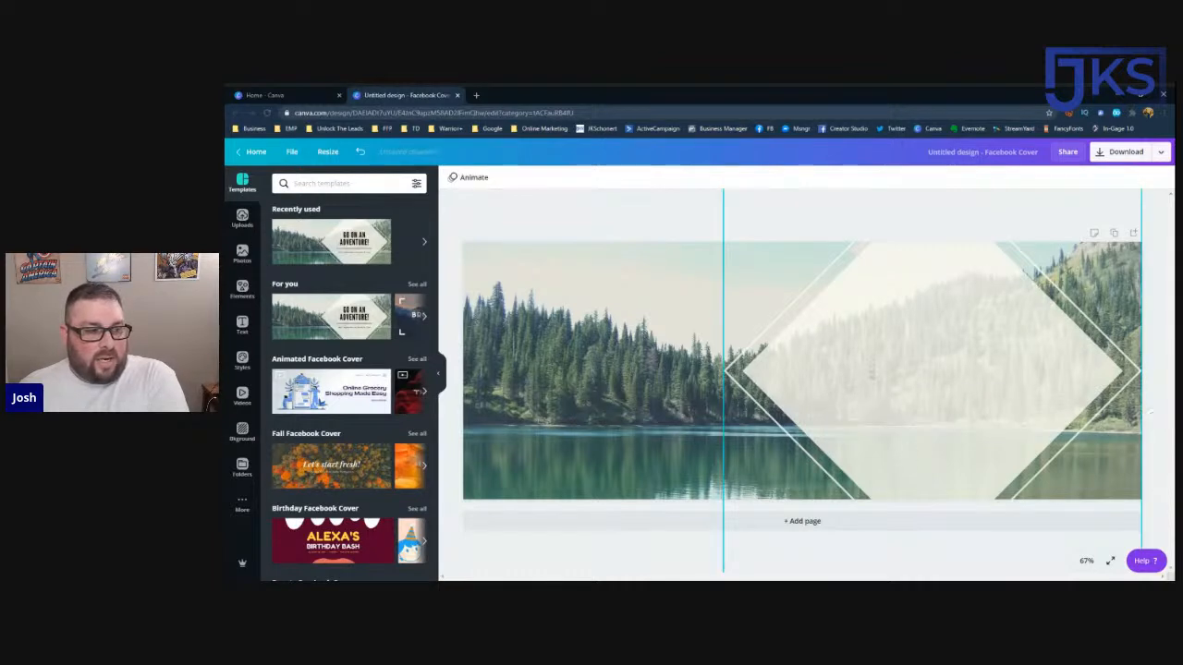
{"action": "key", "text": "Delete"}
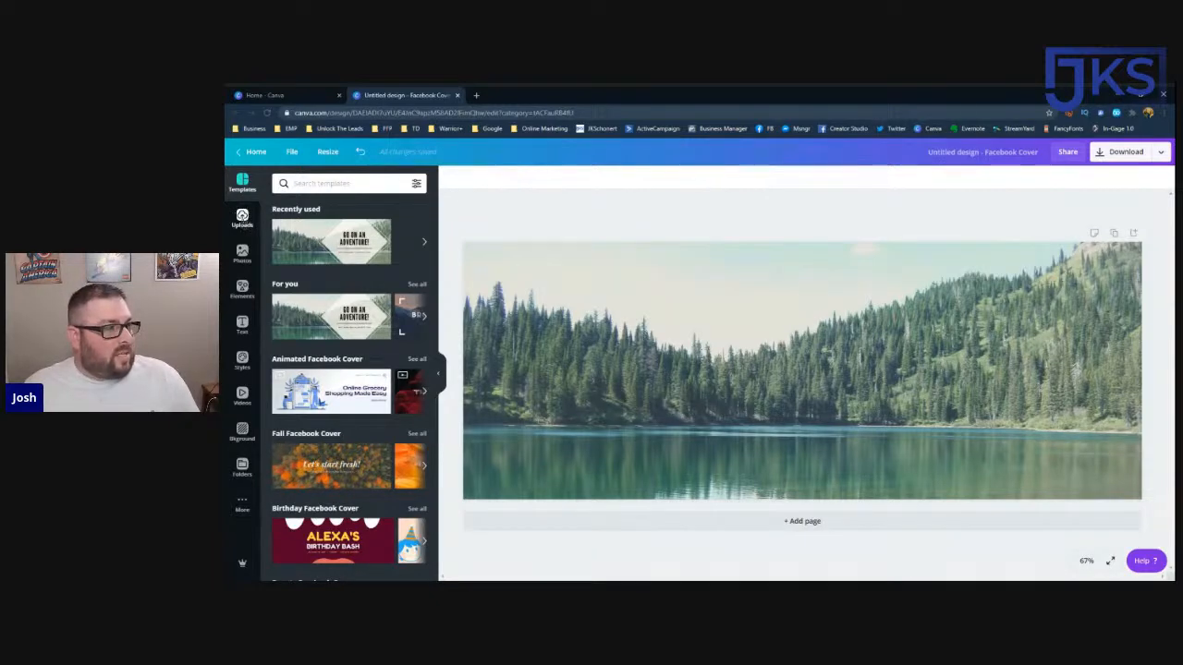
Step: Add the uploaded portrait of the standing man in a grey shirt, enlarge it to about 509 × 764, and fit it within the cover's height
{"action": "left_click", "coordinate": [242, 218]}
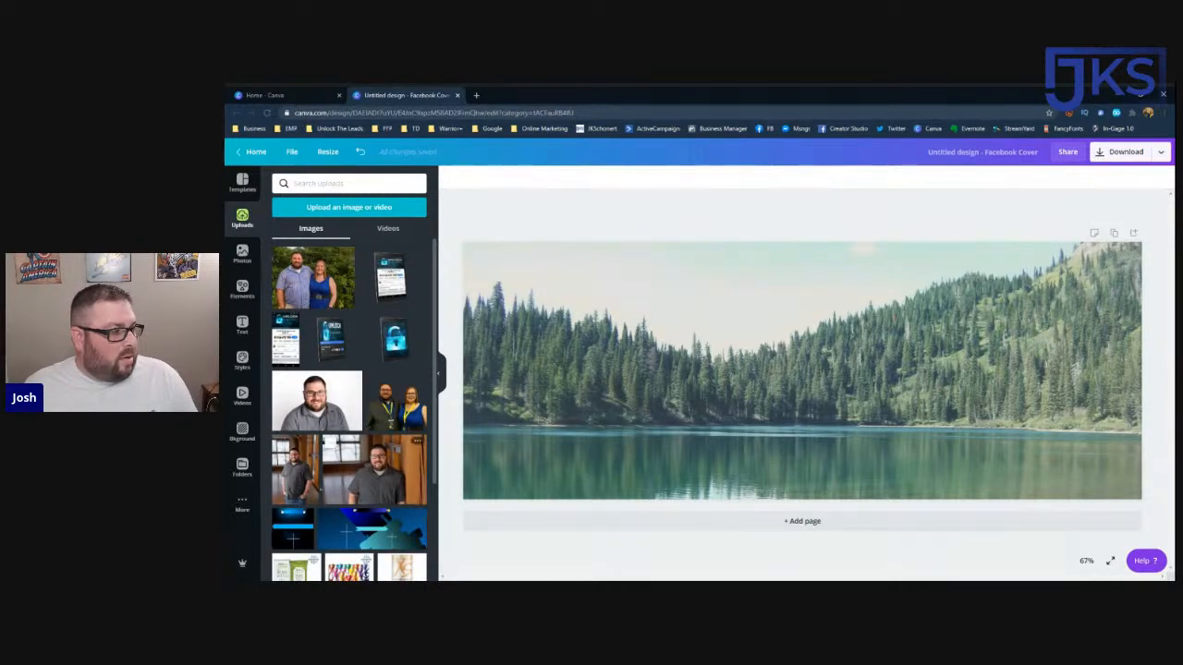
{"action": "left_click", "coordinate": [295, 469]}
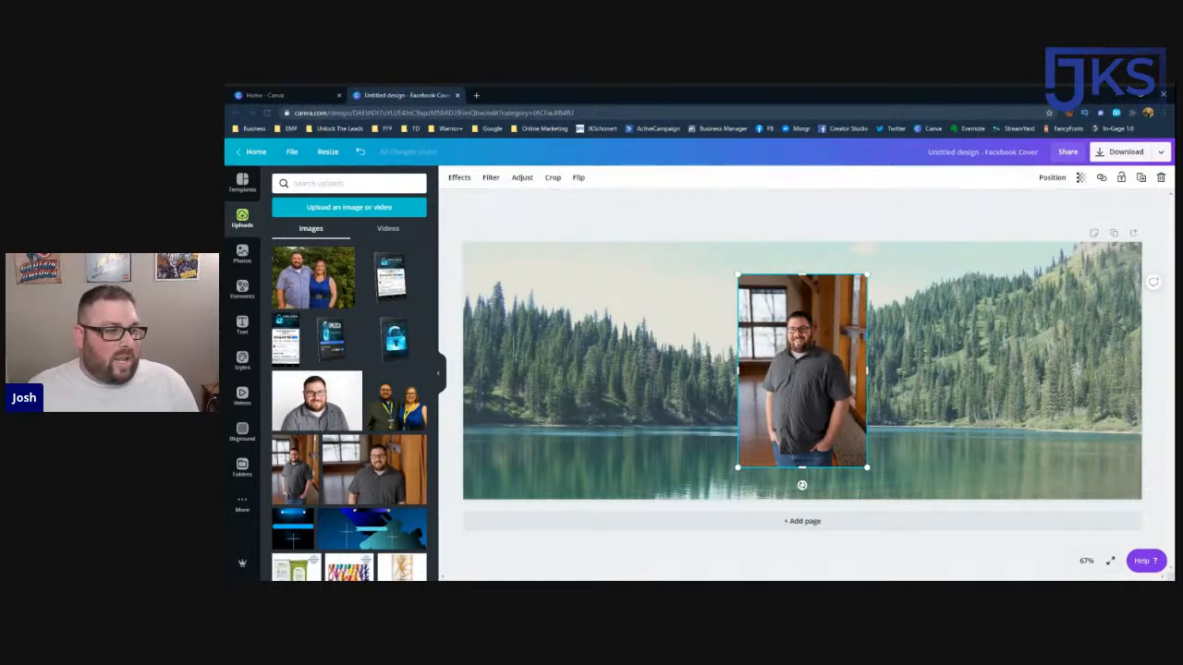
{"action": "left_click", "coordinate": [242, 254]}
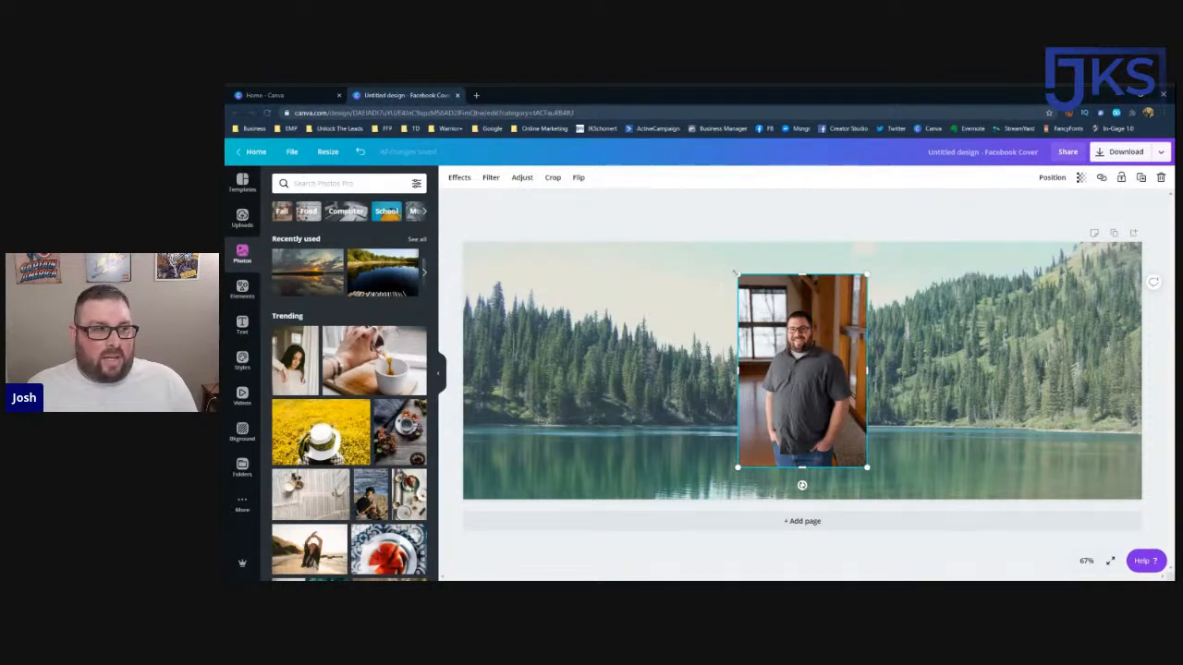
{"action": "left_click_drag", "start_coordinate": [737, 275], "coordinate": [667, 233]}
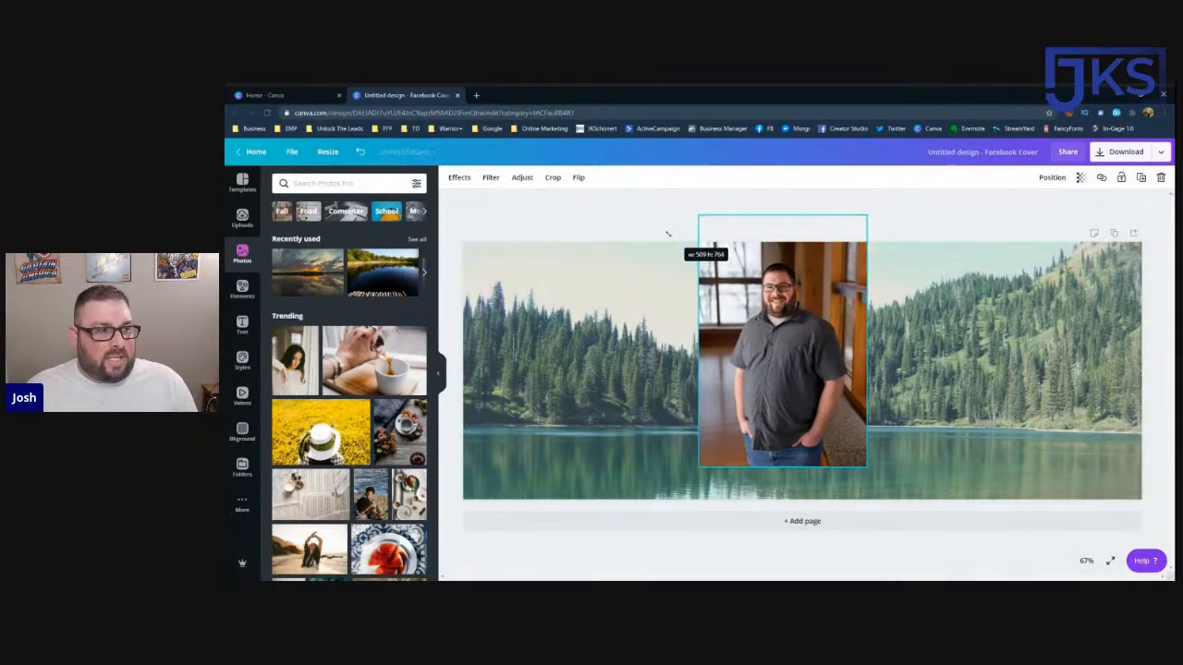
{"action": "left_click_drag", "start_coordinate": [845, 382], "coordinate": [842, 411]}
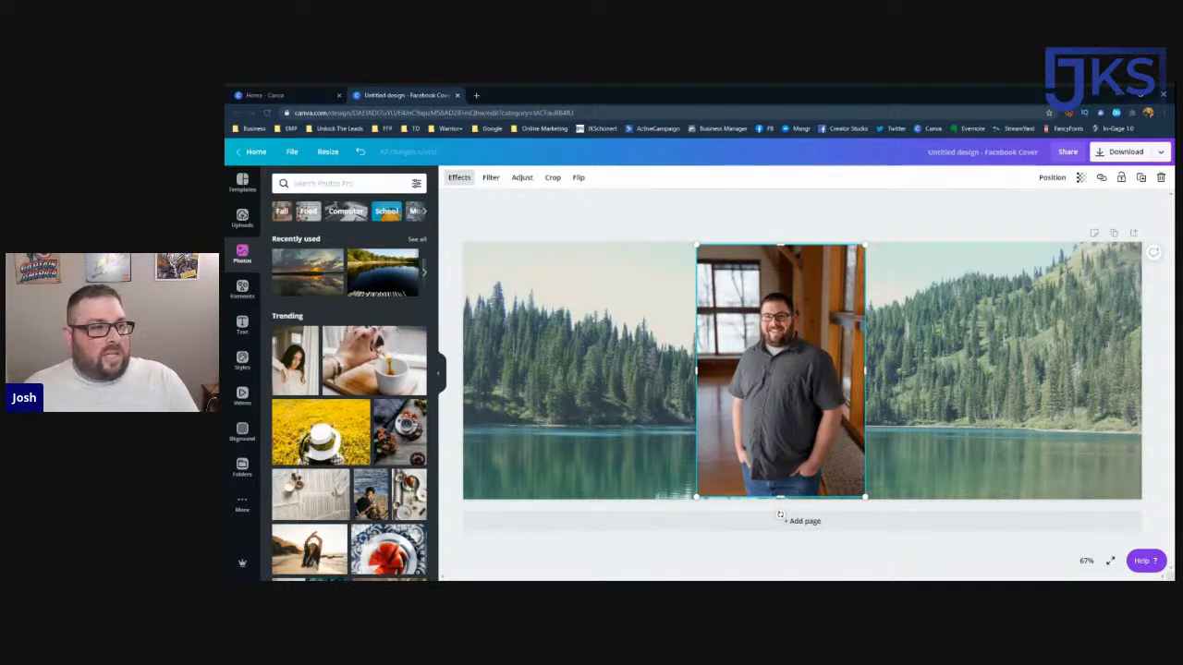
Step: Remove the background from the man's portrait with the Background Remover effect
{"action": "left_click", "coordinate": [460, 176]}
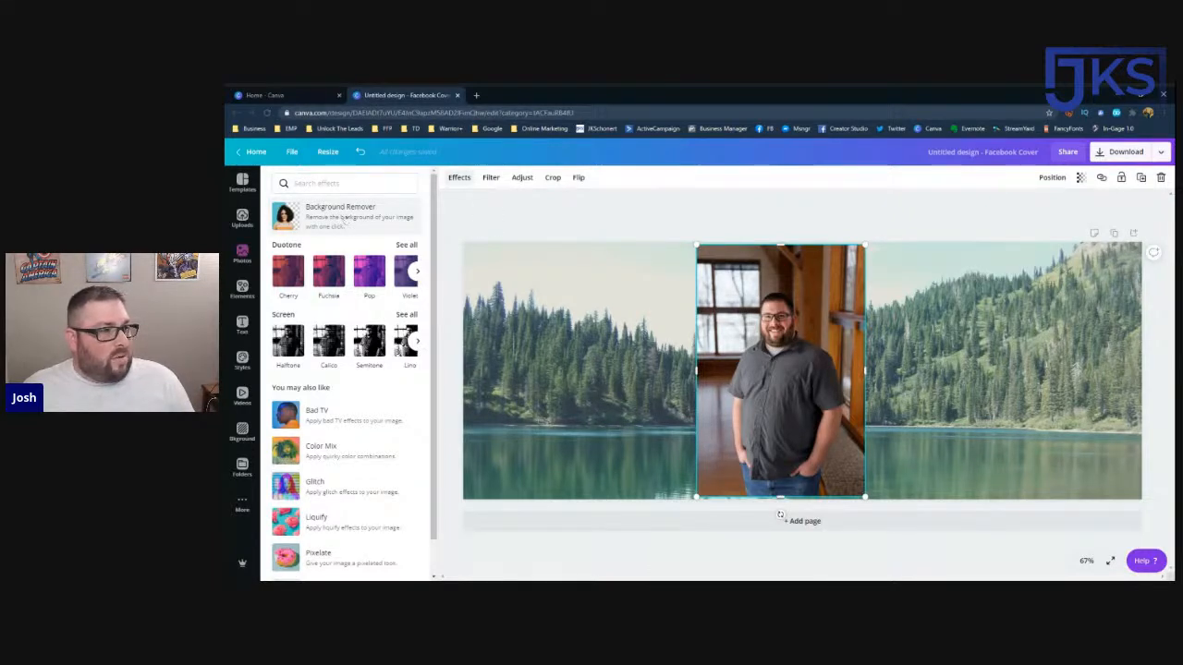
{"action": "left_click", "coordinate": [383, 220]}
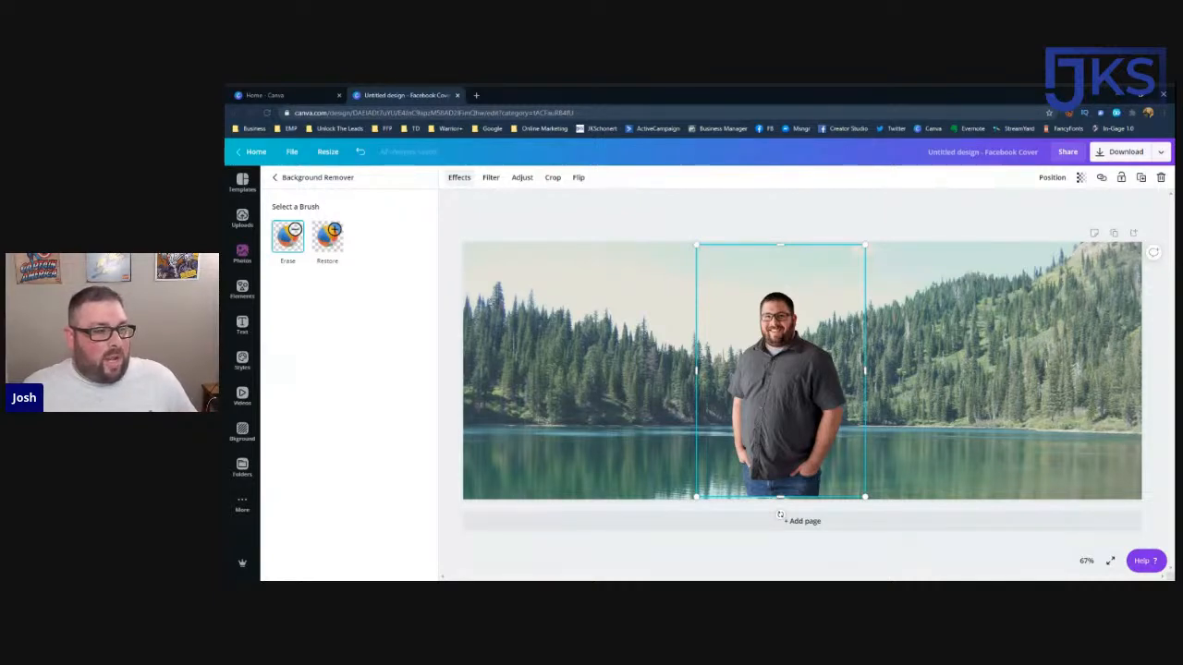
Step: Enlarge the man's portrait and touch up its cutout around the jeans with the Erase and Restore brushes at size 25
{"action": "left_click_drag", "start_coordinate": [697, 247], "coordinate": [571, 187]}
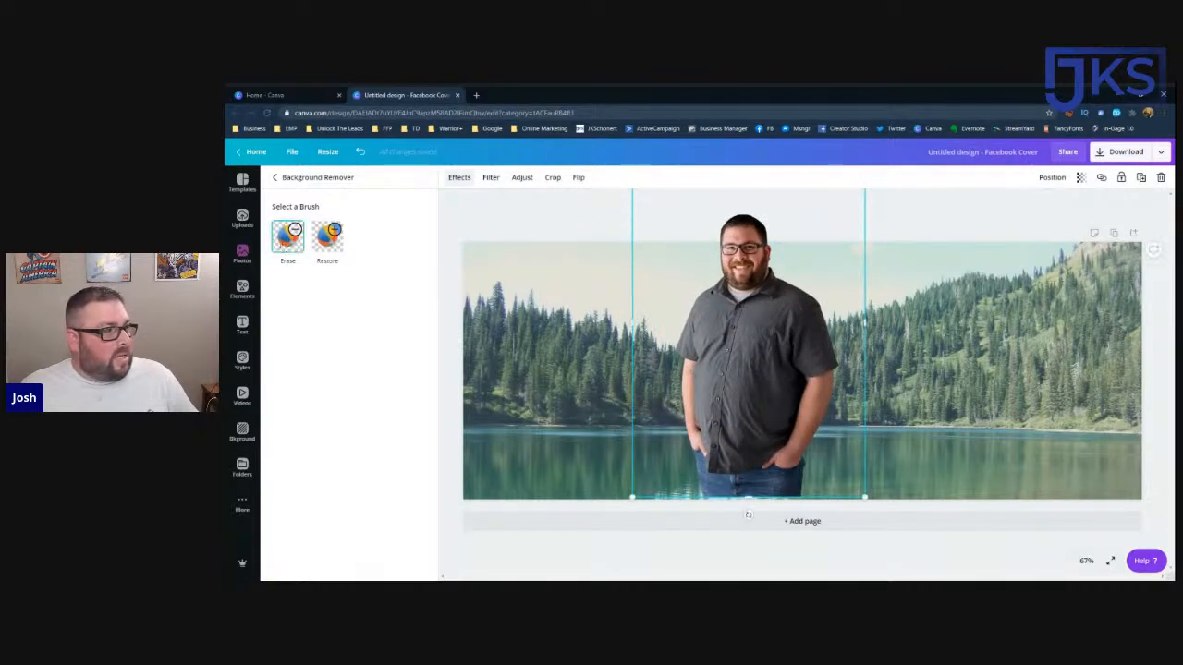
{"action": "left_click", "coordinate": [287, 237]}
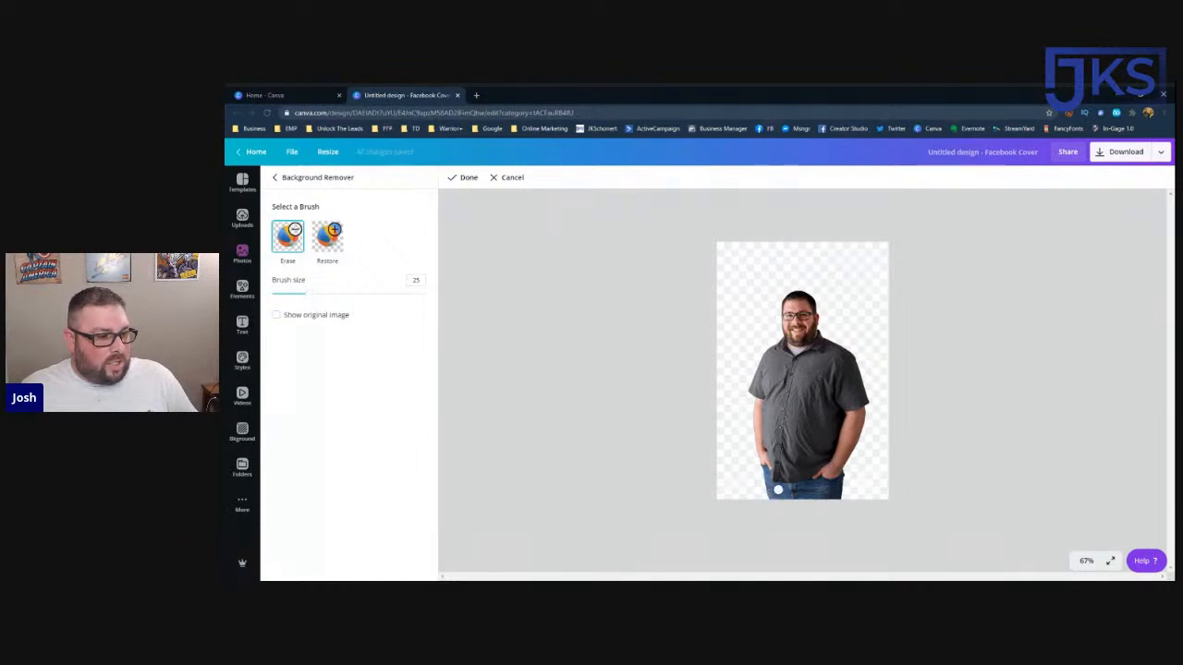
{"action": "left_click", "coordinate": [329, 240]}
{"action": "left_click_drag", "start_coordinate": [786, 497], "coordinate": [777, 490]}
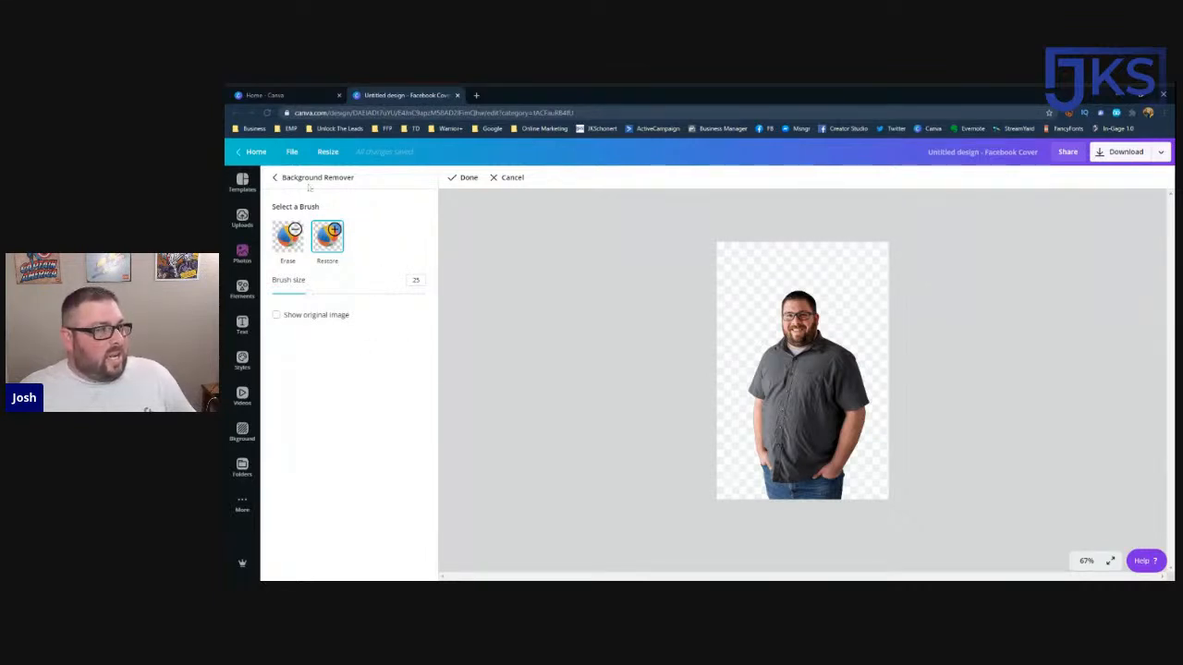
{"action": "left_click", "coordinate": [464, 177]}
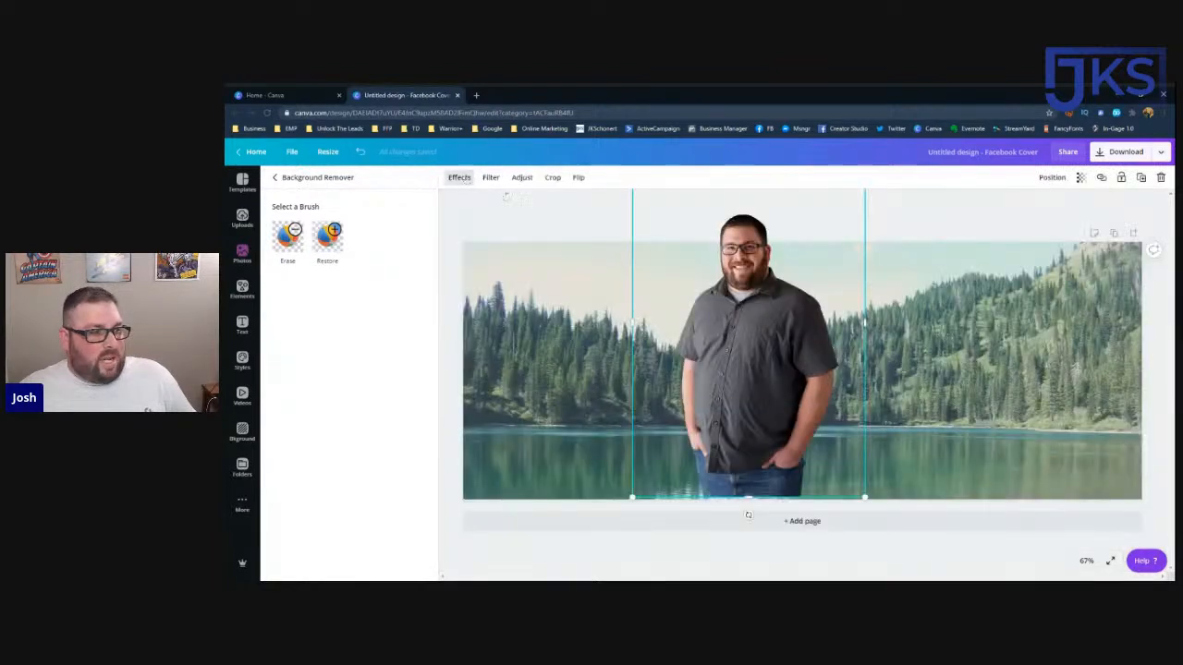
Step: Move the man's portrait to the right part of the cover and scale it down so he fits, with its base on the bottom edge
{"action": "left_click_drag", "start_coordinate": [820, 344], "coordinate": [985, 352]}
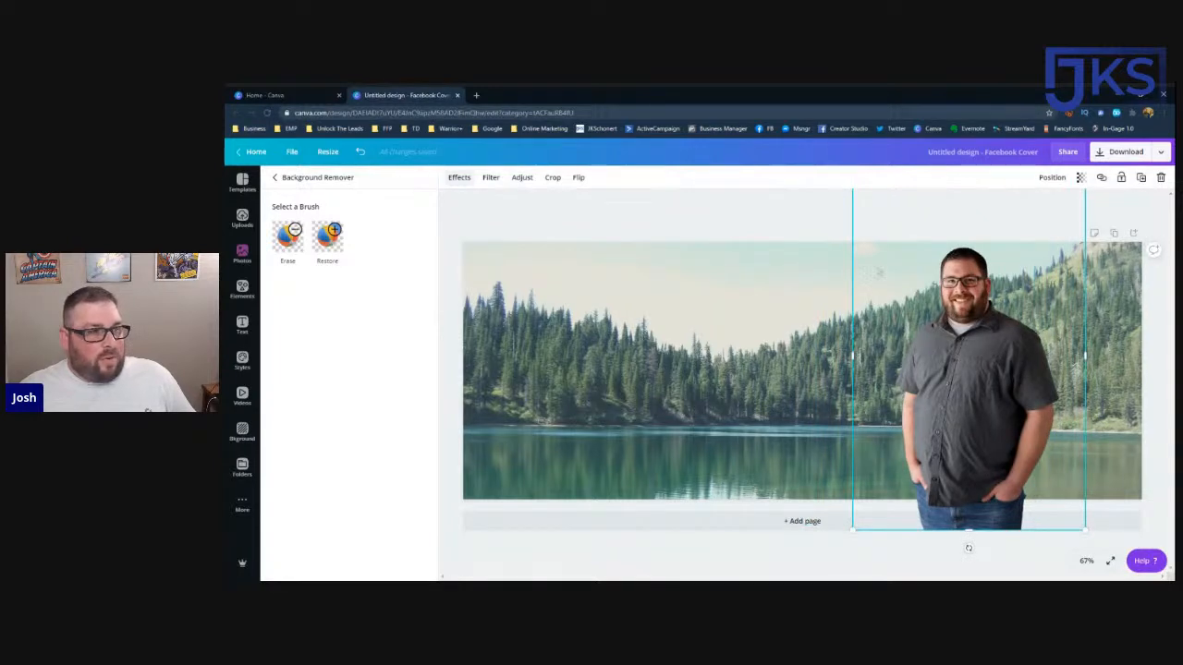
{"action": "mouse_move", "coordinate": [962, 342]}
{"action": "left_mouse_down"}
{"action": "mouse_move", "coordinate": [958, 298]}
{"action": "mouse_move", "coordinate": [964, 336]}
{"action": "left_mouse_up"}
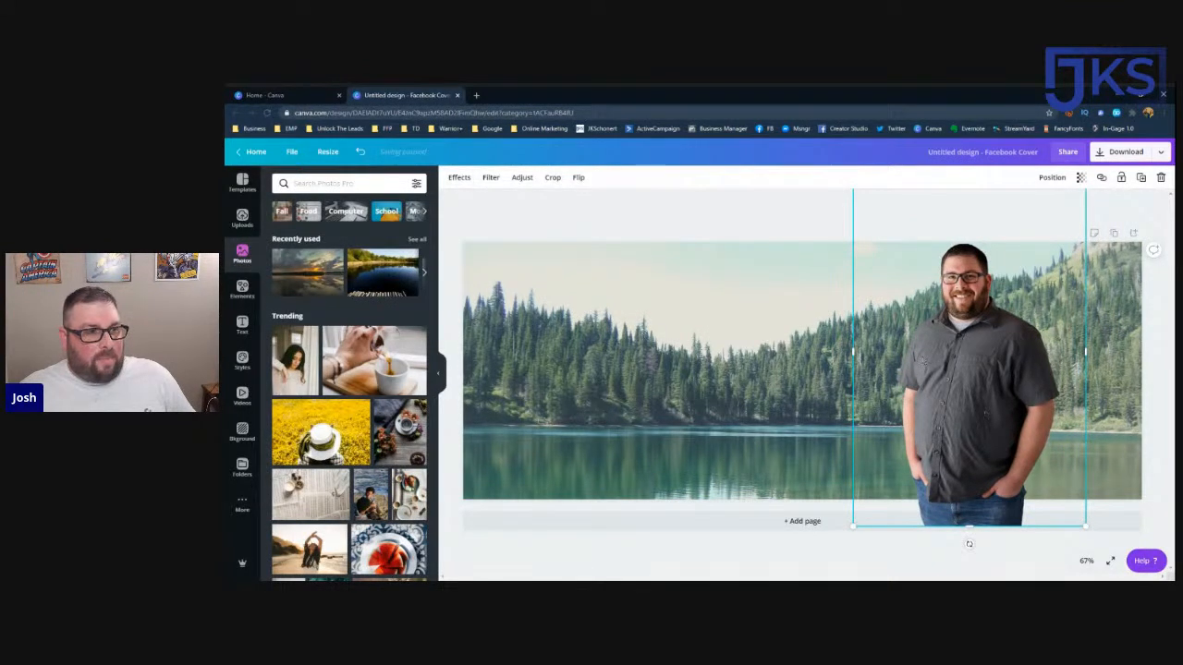
{"action": "left_click", "coordinate": [1051, 177]}
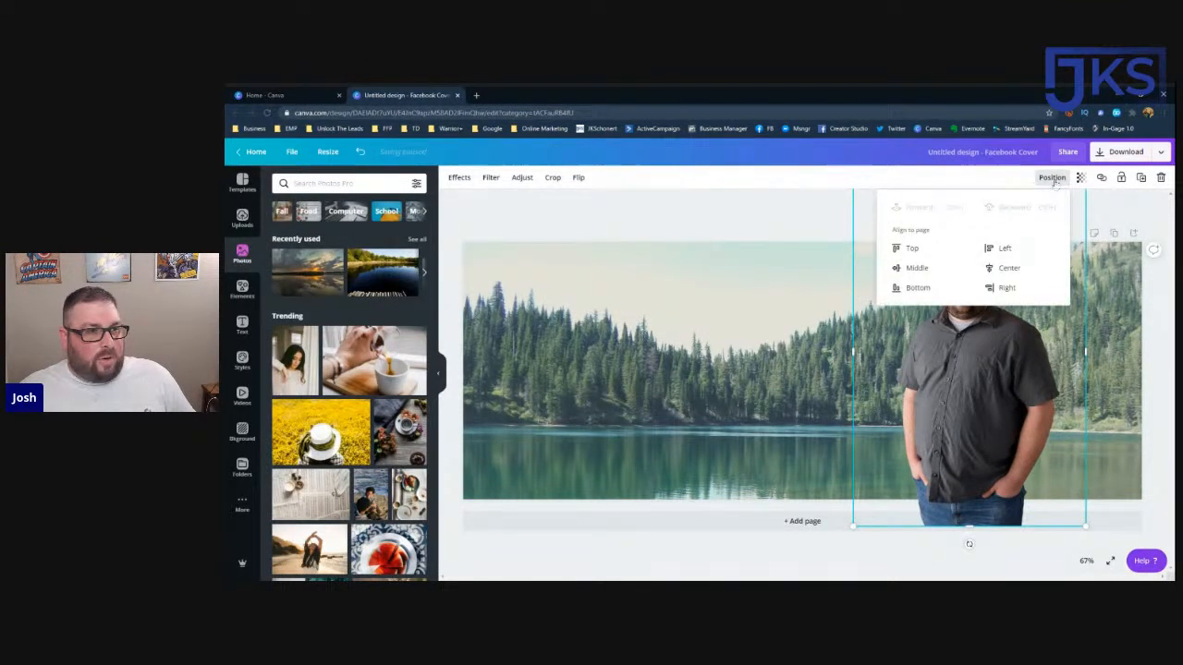
{"action": "left_click", "coordinate": [789, 240]}
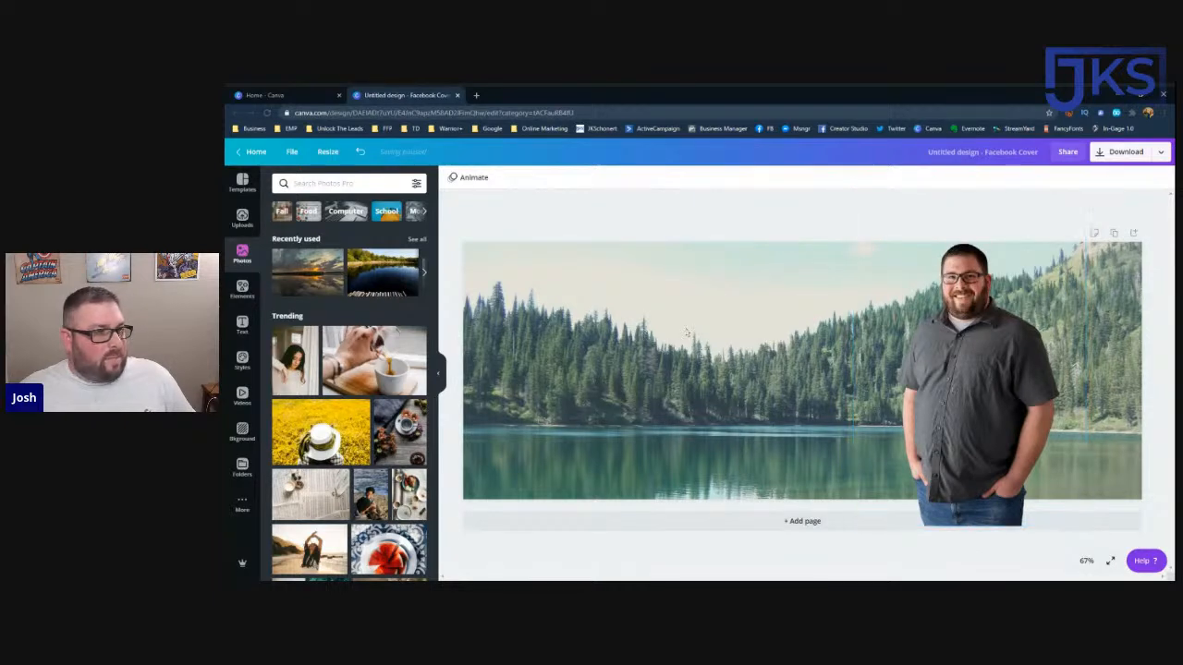
{"action": "left_click_drag", "start_coordinate": [963, 381], "coordinate": [939, 365]}
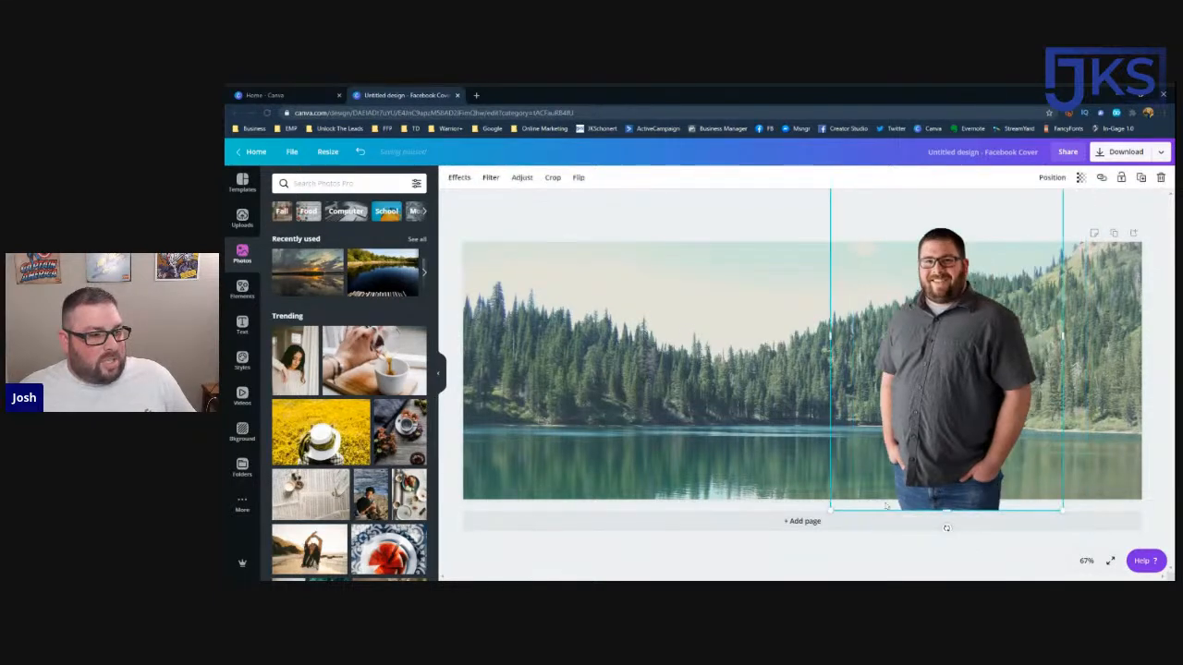
{"action": "left_click_drag", "start_coordinate": [832, 510], "coordinate": [858, 475]}
{"action": "left_click_drag", "start_coordinate": [939, 376], "coordinate": [910, 400]}
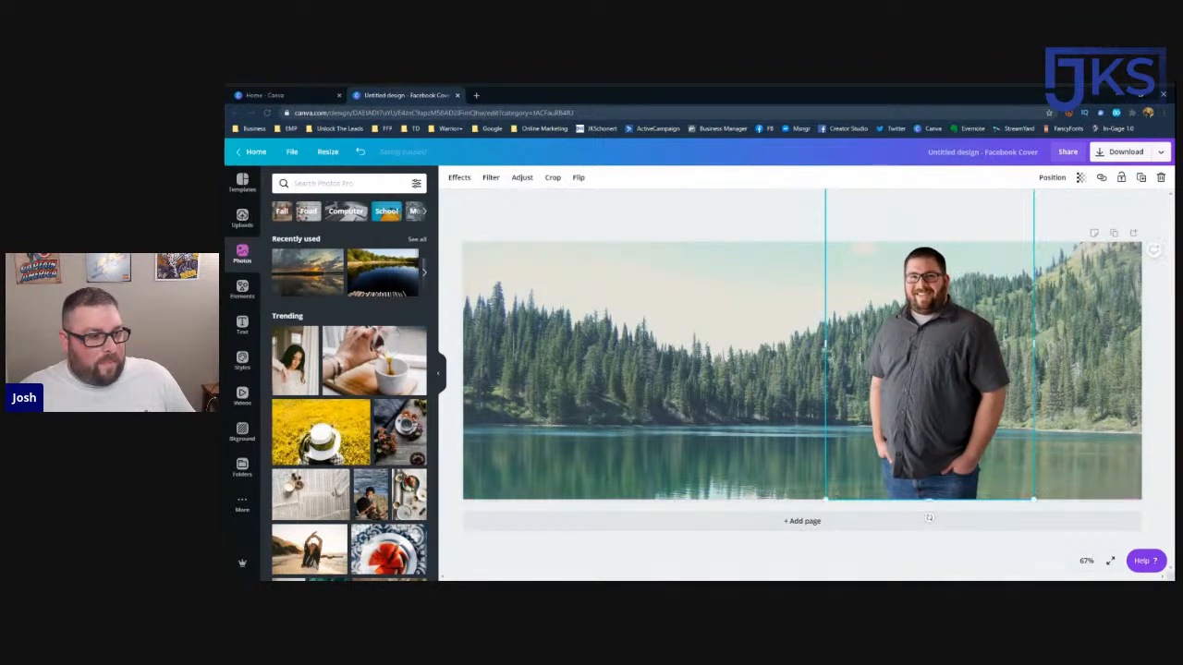
{"action": "left_click_drag", "start_coordinate": [829, 496], "coordinate": [837, 484]}
{"action": "left_click_drag", "start_coordinate": [922, 383], "coordinate": [921, 398]}
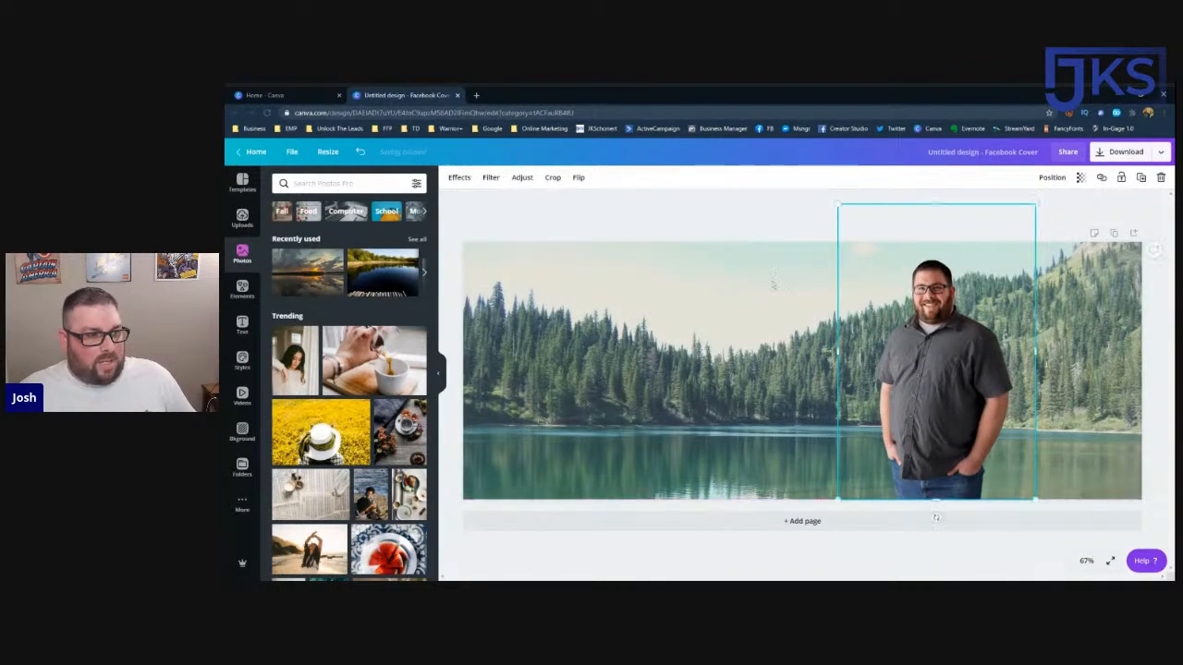
{"action": "left_click", "coordinate": [739, 229]}
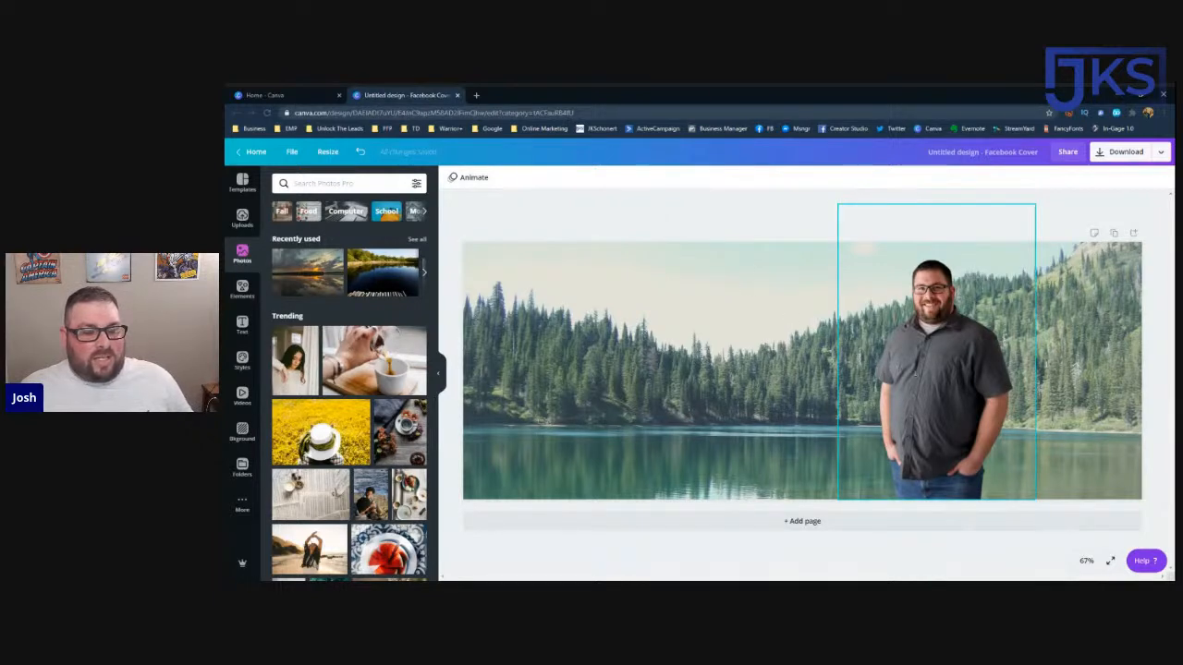
{"action": "left_click_drag", "start_coordinate": [936, 370], "coordinate": [919, 370]}
Step: Try a solid black color for the cover background and undo it
{"action": "left_click", "coordinate": [586, 275]}
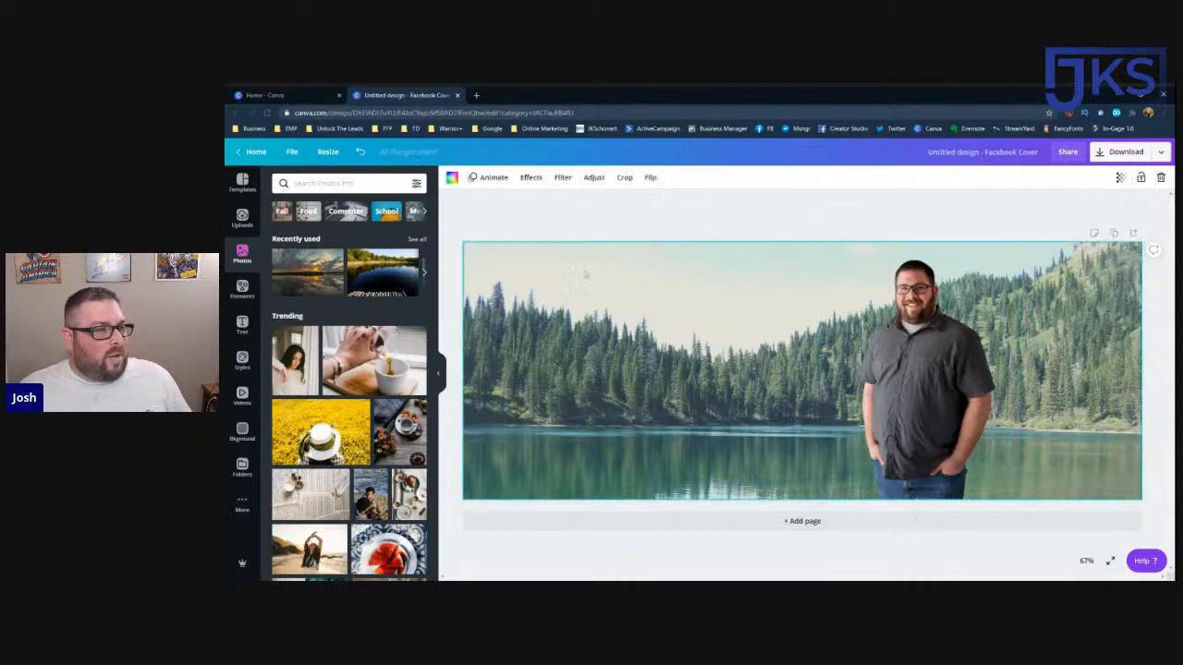
{"action": "left_click", "coordinate": [452, 178]}
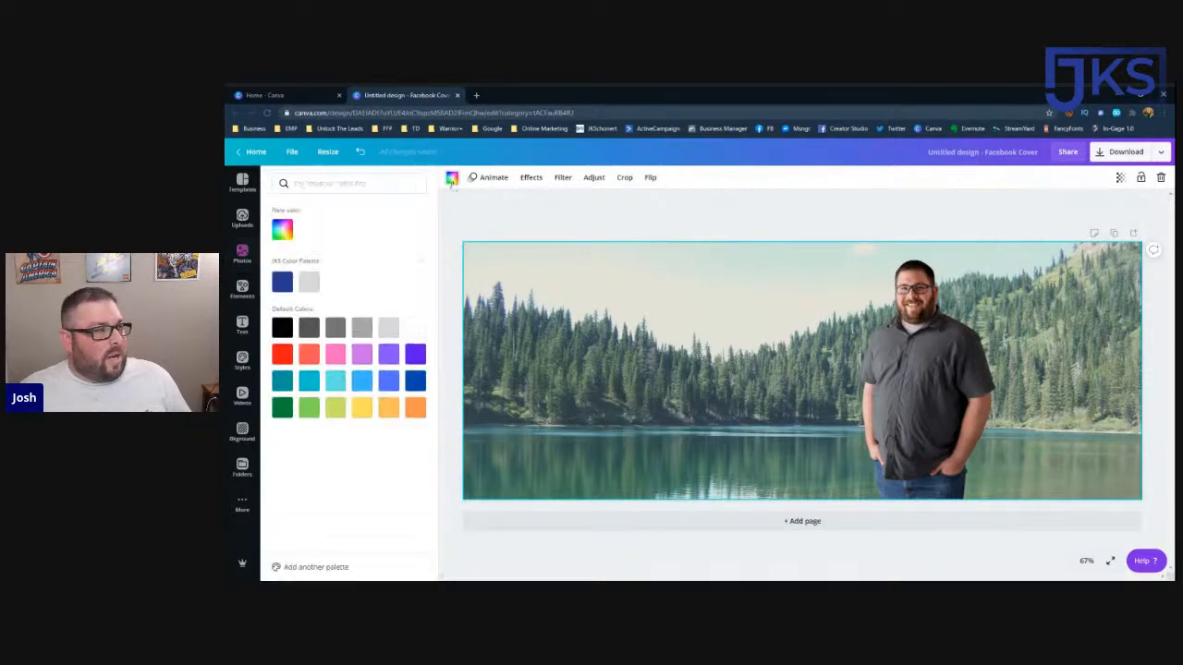
{"action": "left_click", "coordinate": [283, 329]}
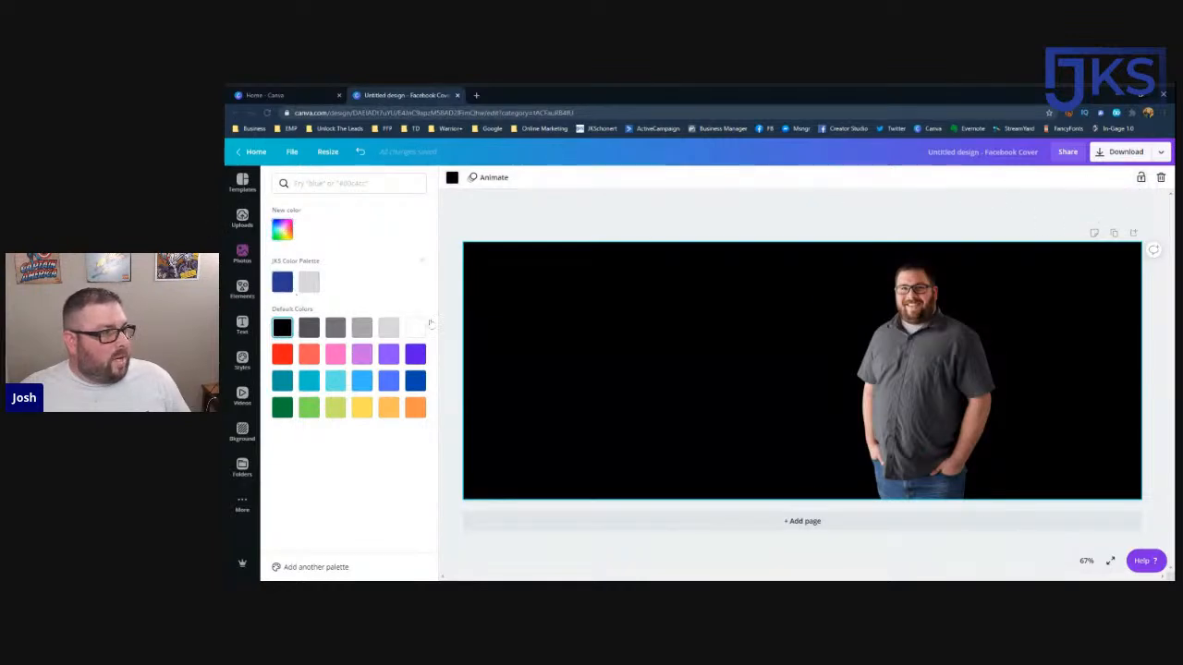
{"action": "left_click", "coordinate": [452, 178]}
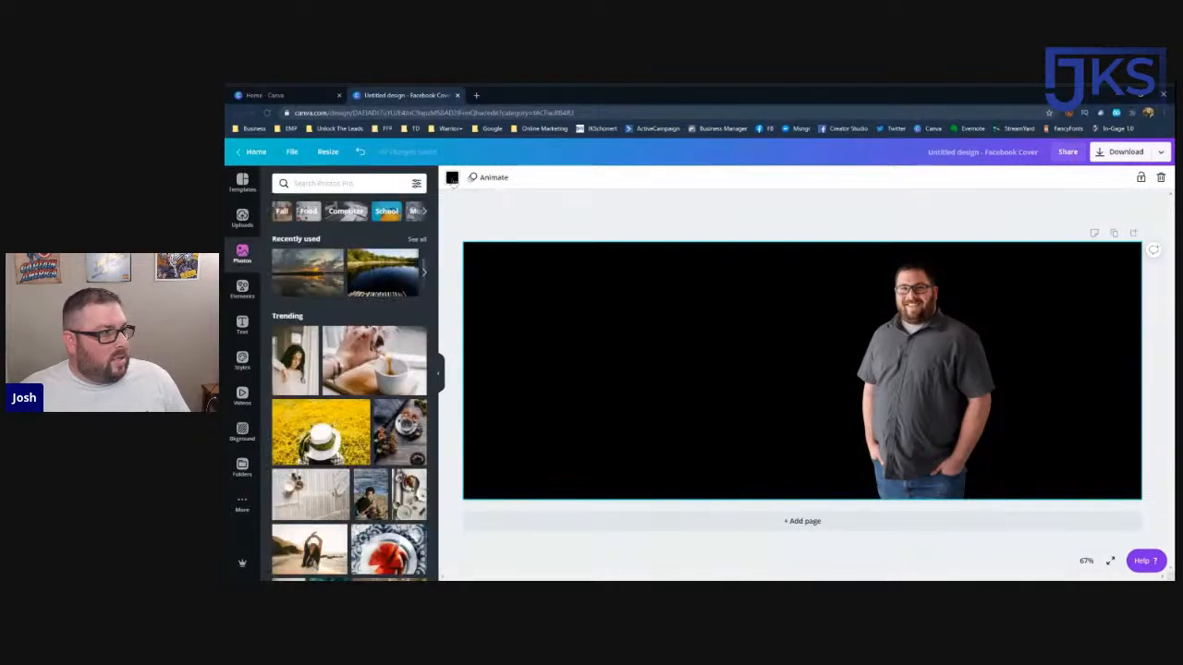
{"action": "left_click", "coordinate": [452, 177]}
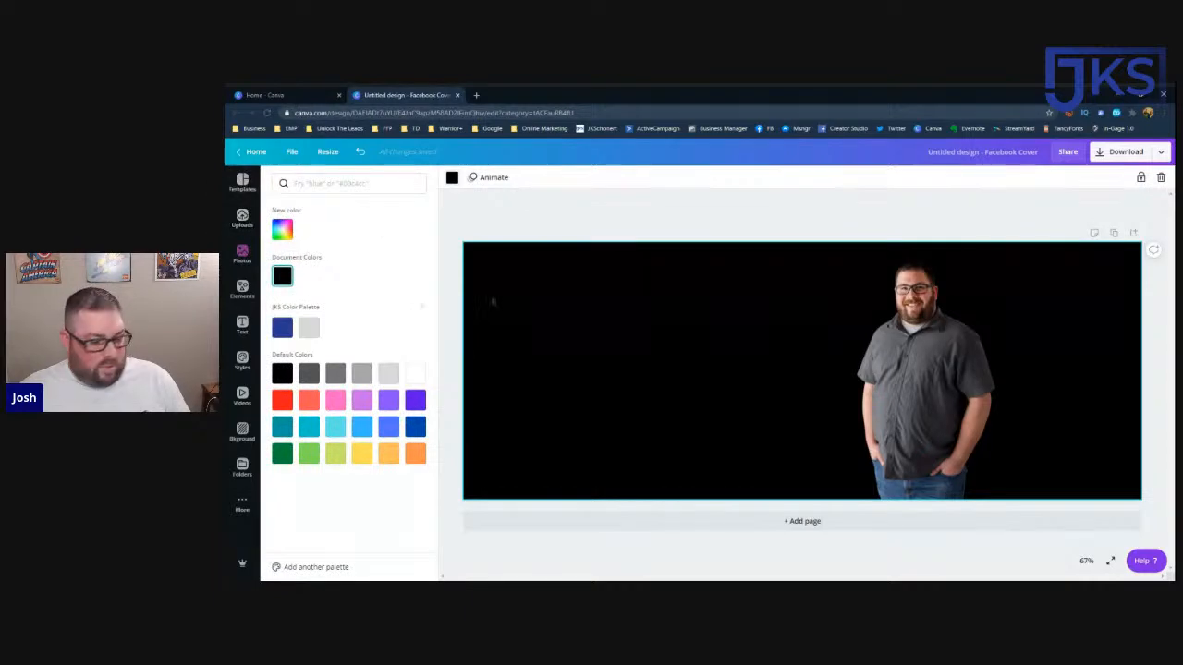
{"action": "key", "text": "ctrl+z"}
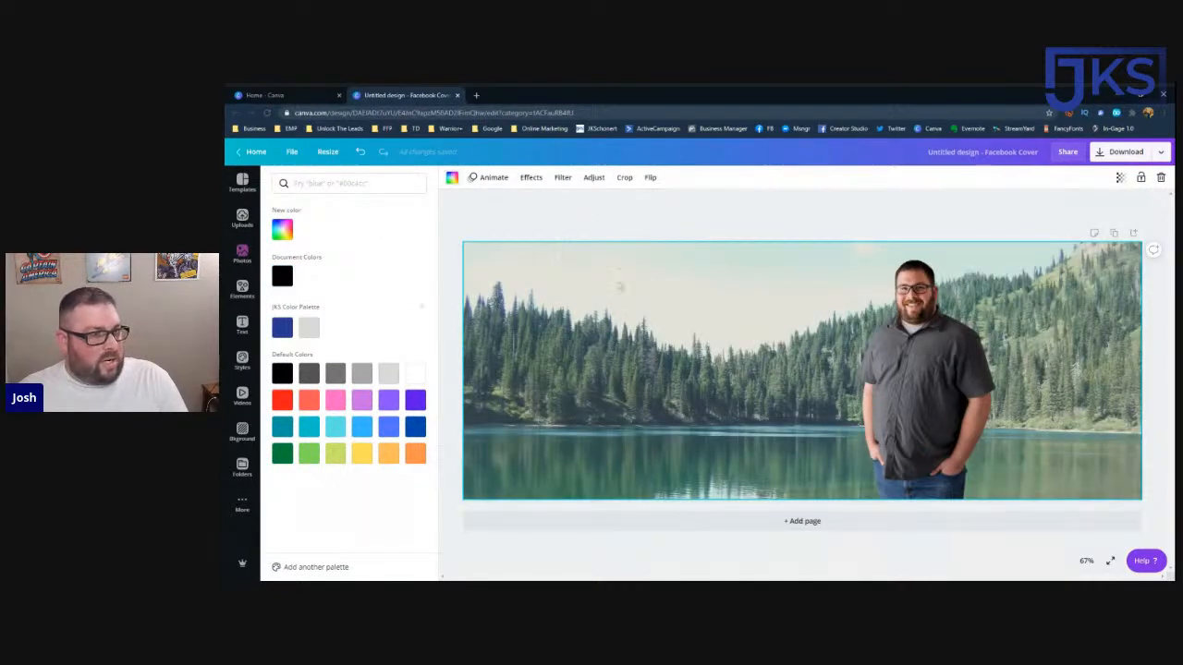
Step: Lower the lake background's transparency value to about 60
{"action": "left_click", "coordinate": [1120, 178]}
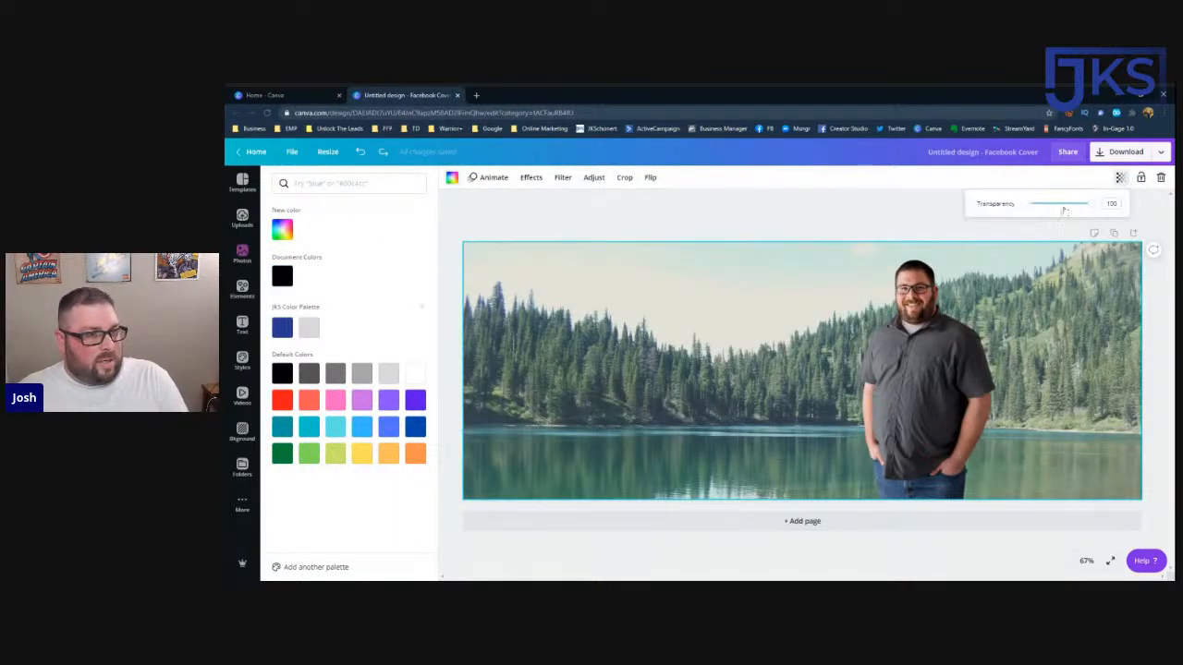
{"action": "left_click_drag", "start_coordinate": [1086, 205], "coordinate": [1067, 204]}
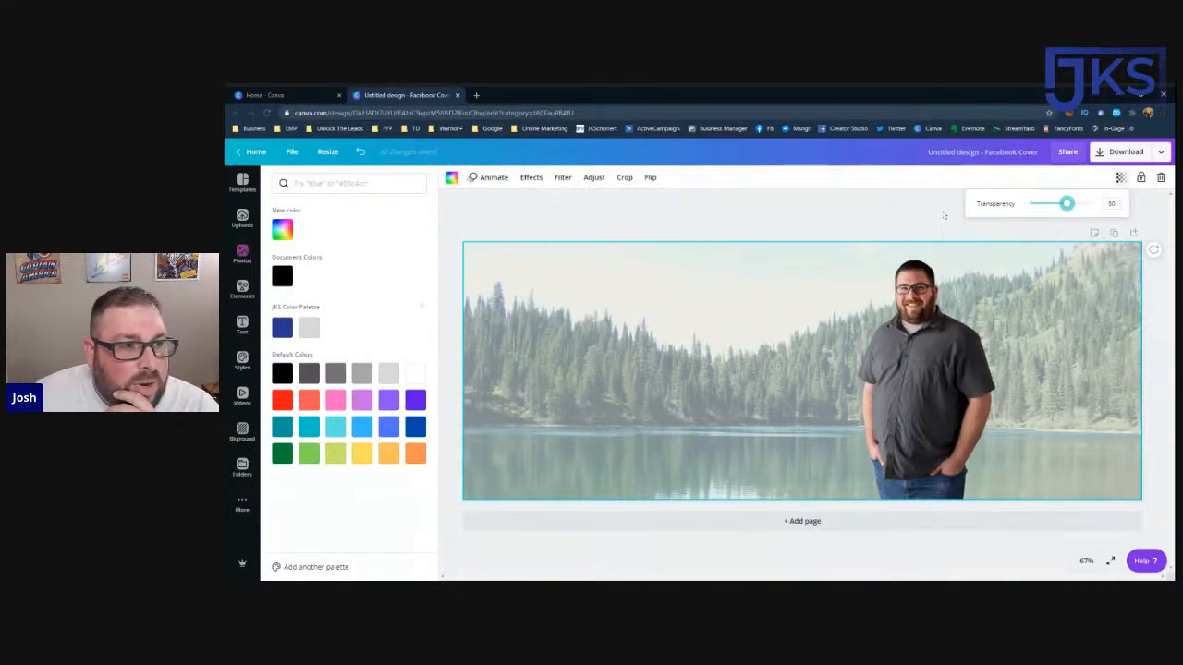
{"action": "left_click", "coordinate": [943, 216]}
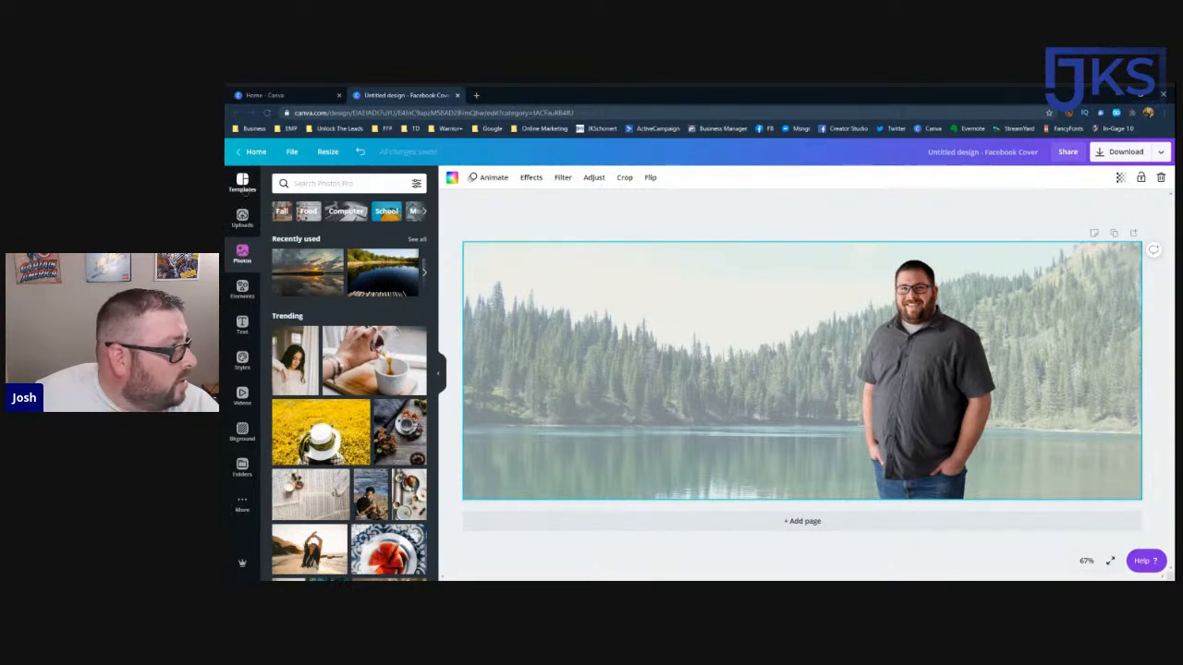
Step: Add a square shape to the cover and set the lake background's transparency value back to 100
{"action": "left_click", "coordinate": [241, 290]}
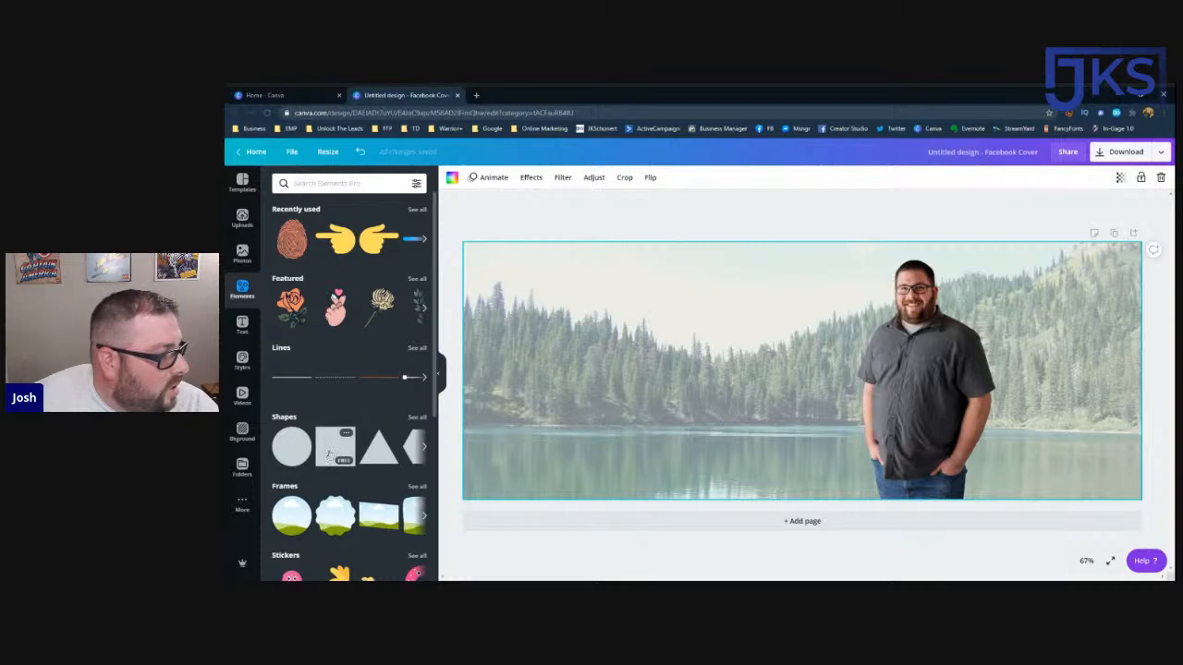
{"action": "left_click", "coordinate": [329, 453]}
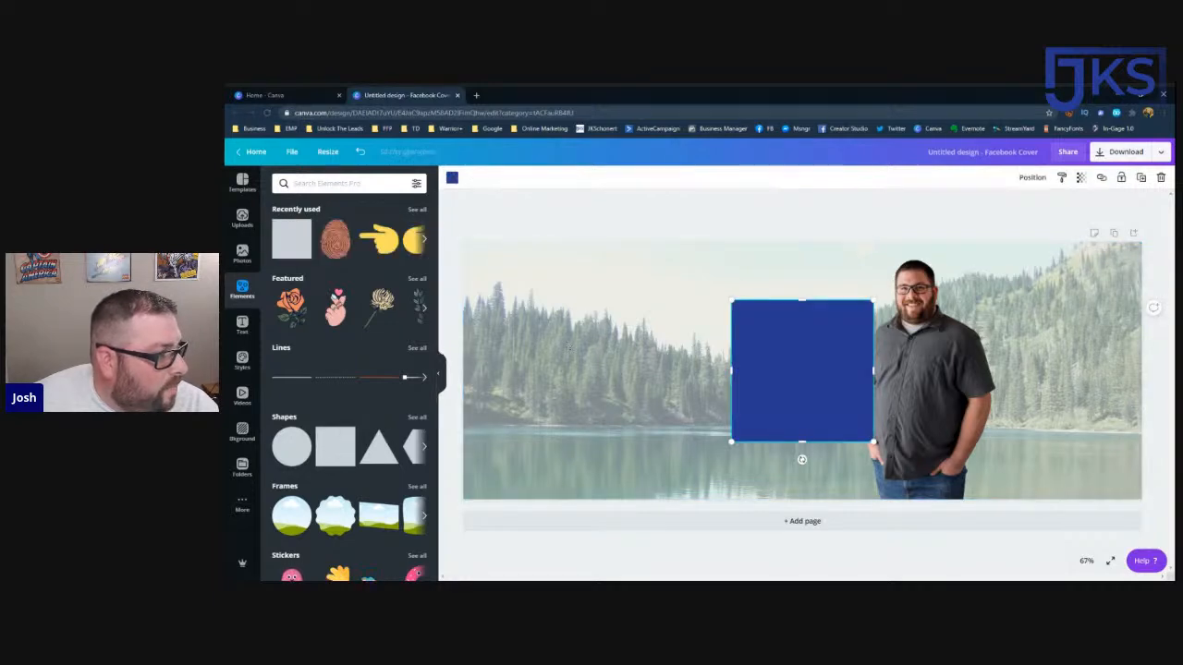
{"action": "left_click", "coordinate": [561, 334]}
{"action": "left_click", "coordinate": [1120, 178]}
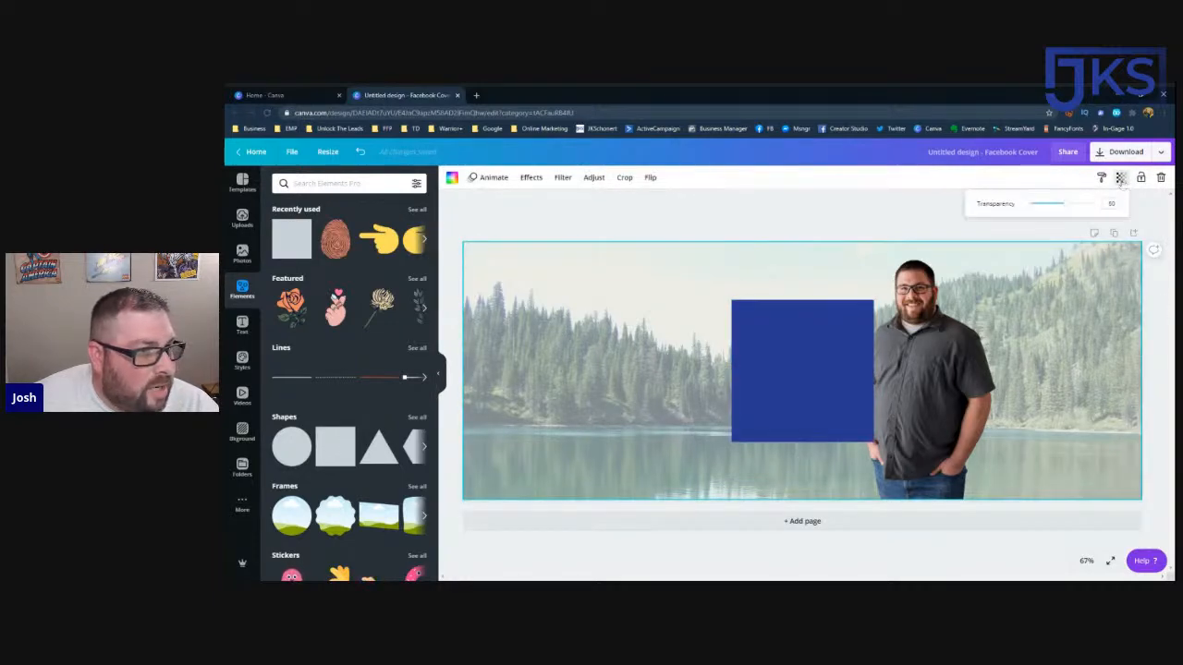
{"action": "left_click_drag", "start_coordinate": [1075, 205], "coordinate": [1109, 208]}
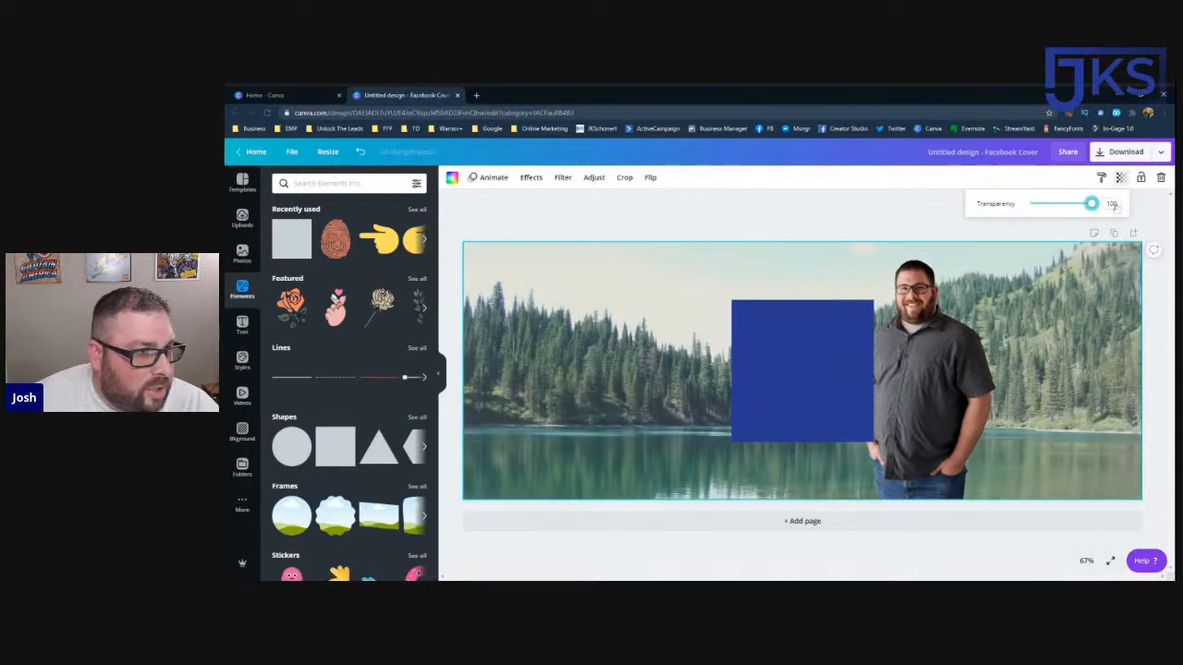
Step: Stretch the blue square horizontally so it spans the full width of the cover
{"action": "left_click", "coordinate": [745, 328]}
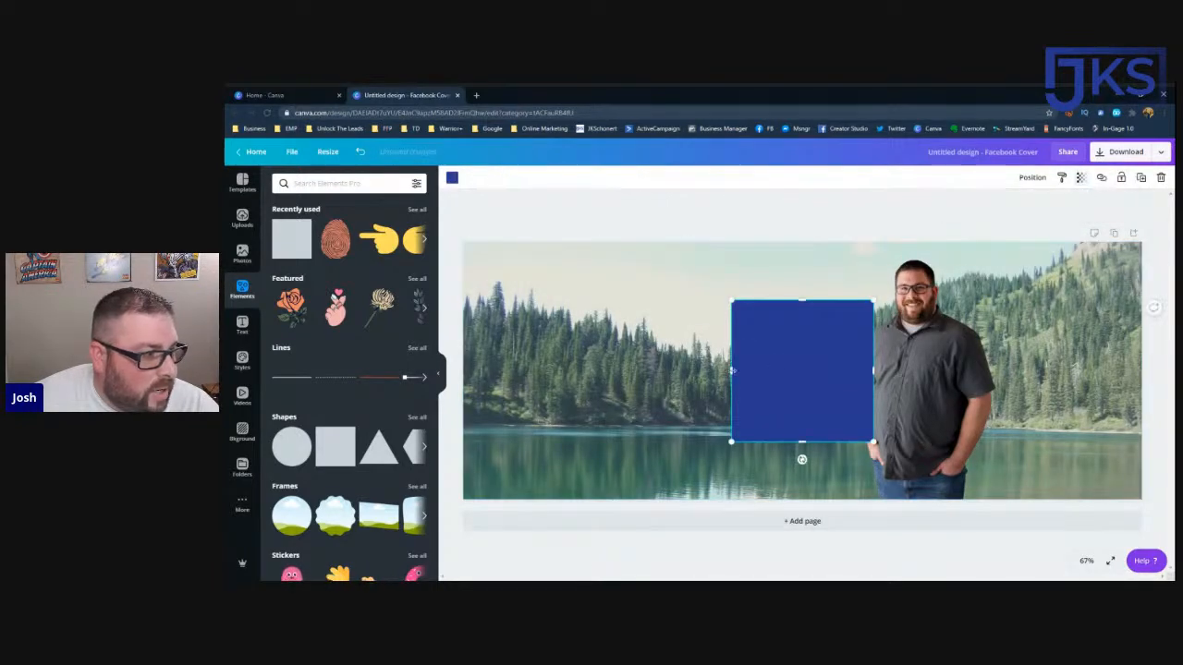
{"action": "left_click_drag", "start_coordinate": [731, 371], "coordinate": [464, 374]}
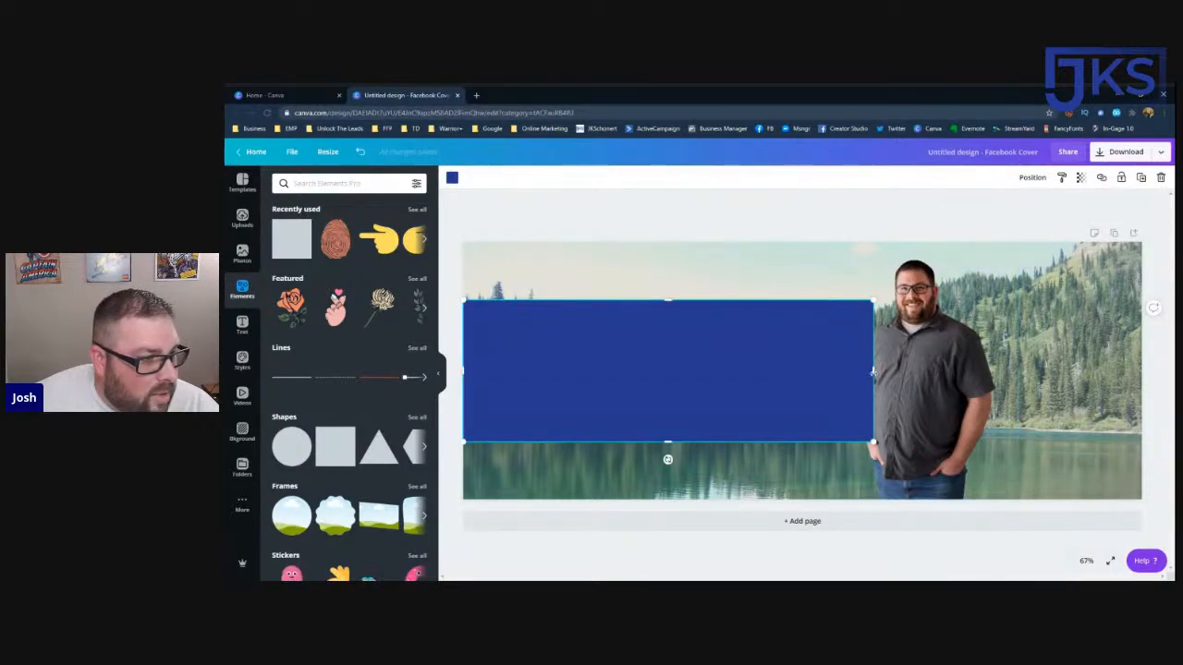
{"action": "left_click_drag", "start_coordinate": [873, 370], "coordinate": [1144, 367]}
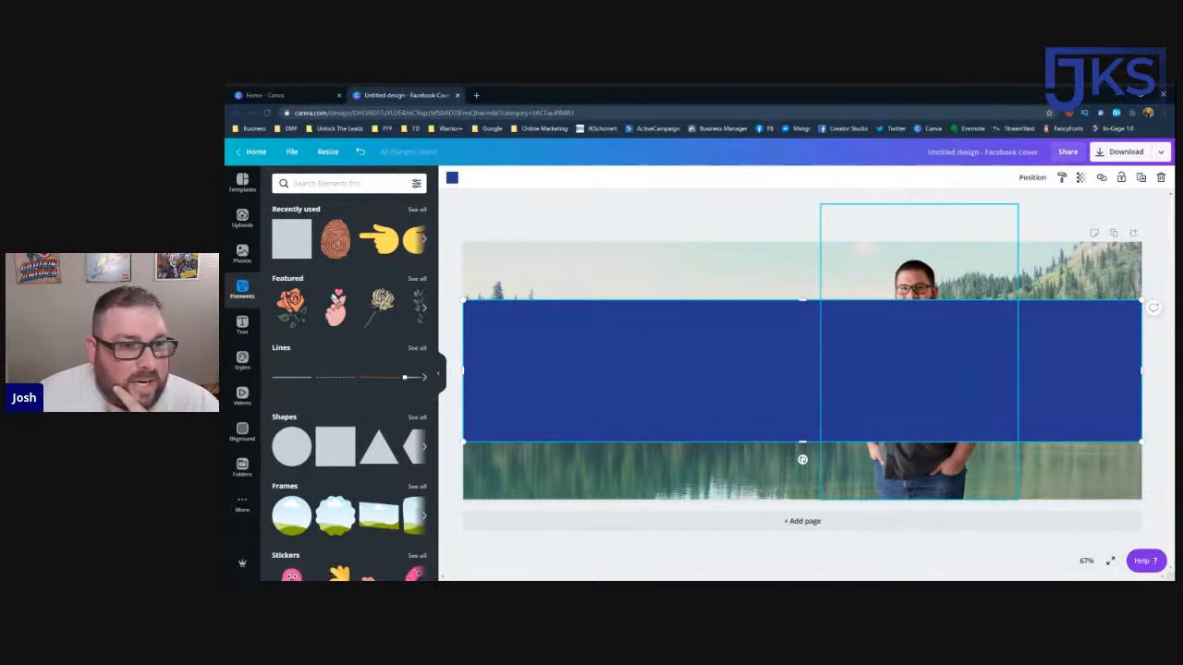
Step: Bring the man's portrait forward so it sits in front of the blue rectangle
{"action": "left_click", "coordinate": [887, 481]}
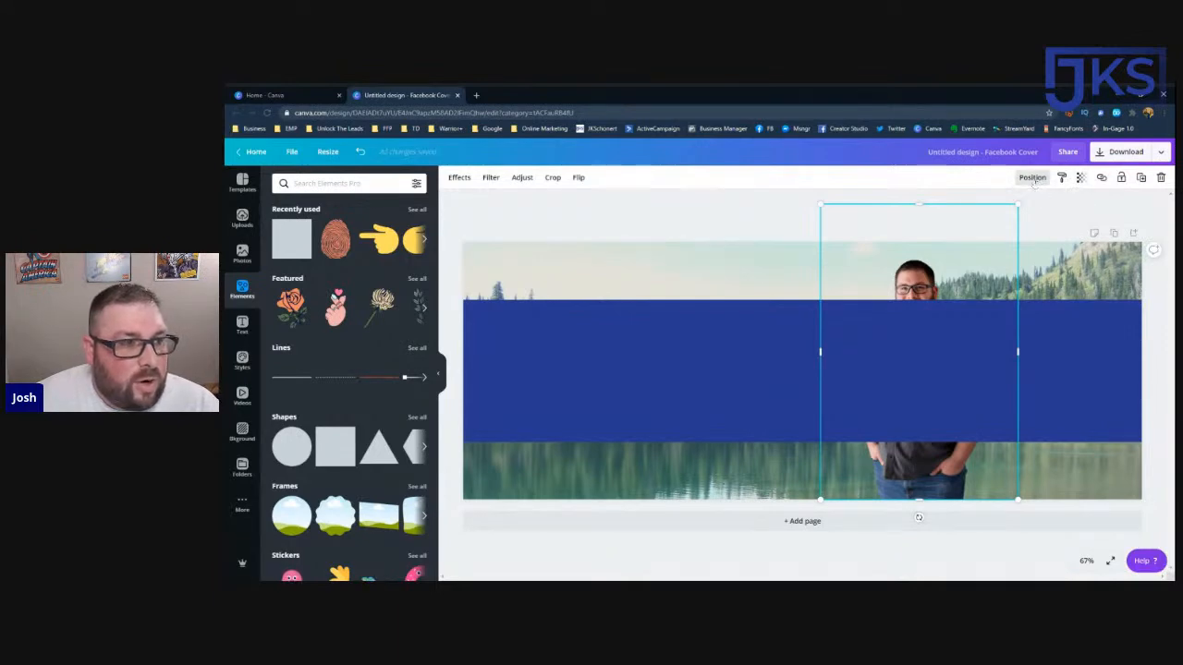
{"action": "left_click", "coordinate": [1032, 178]}
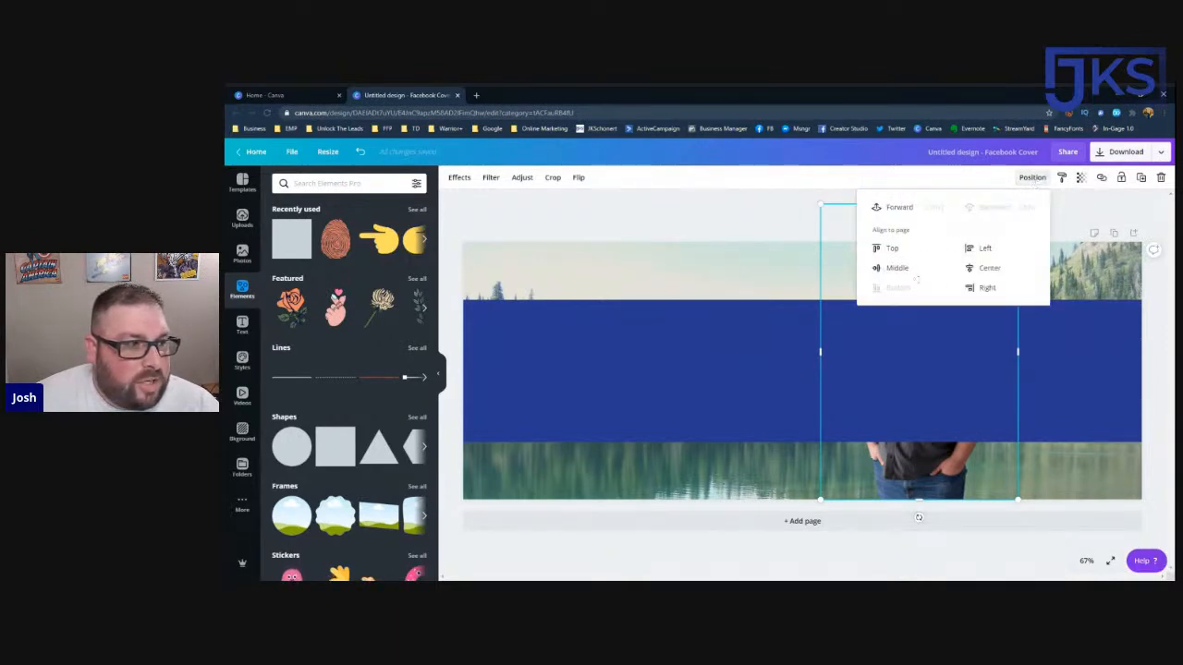
{"action": "left_click", "coordinate": [894, 209]}
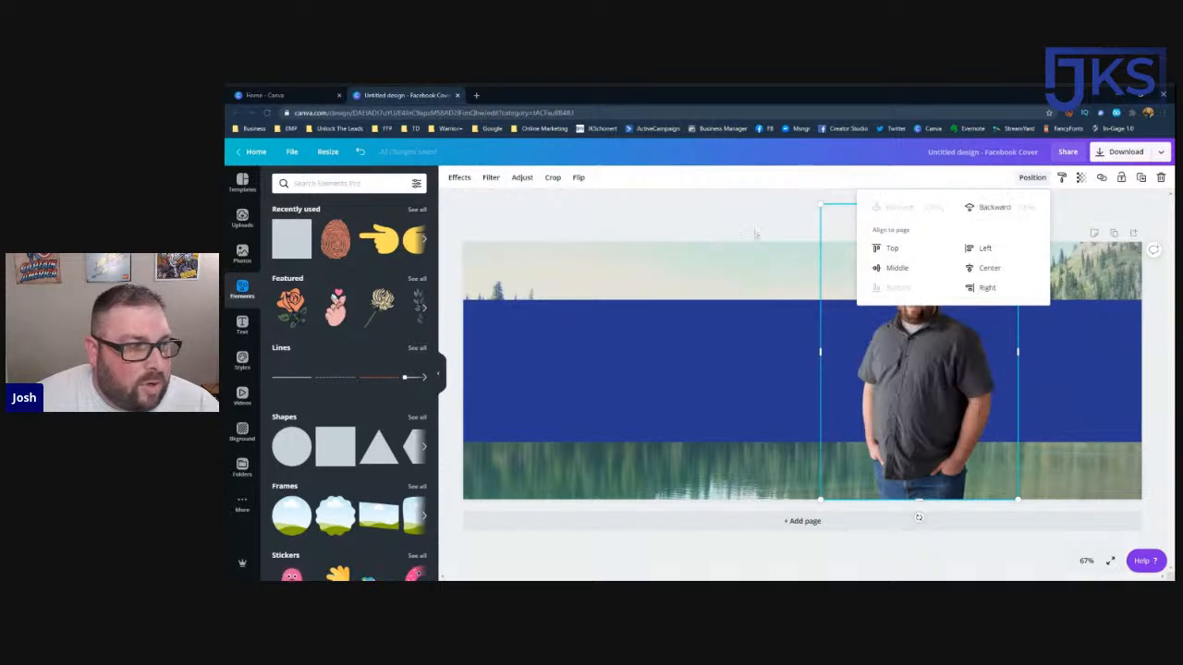
{"action": "left_click", "coordinate": [704, 213]}
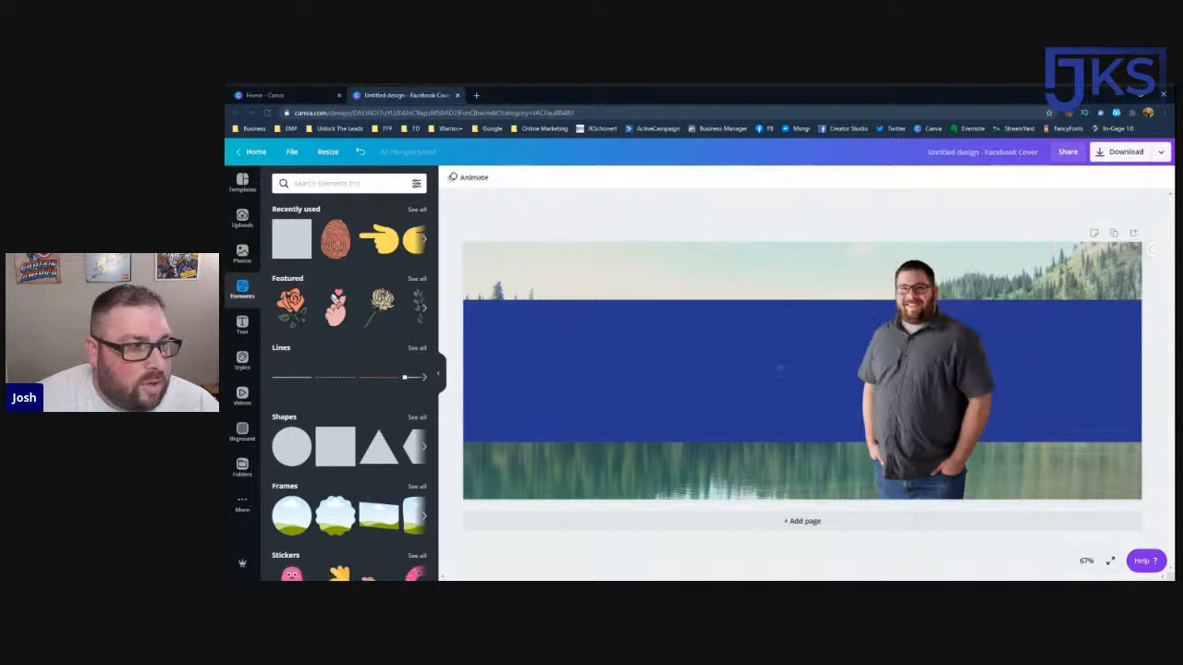
Step: Extend the blue rectangle upward and downward to fill the full height of the cover
{"action": "left_click", "coordinate": [740, 333]}
{"action": "left_click_drag", "start_coordinate": [800, 288], "coordinate": [804, 245]}
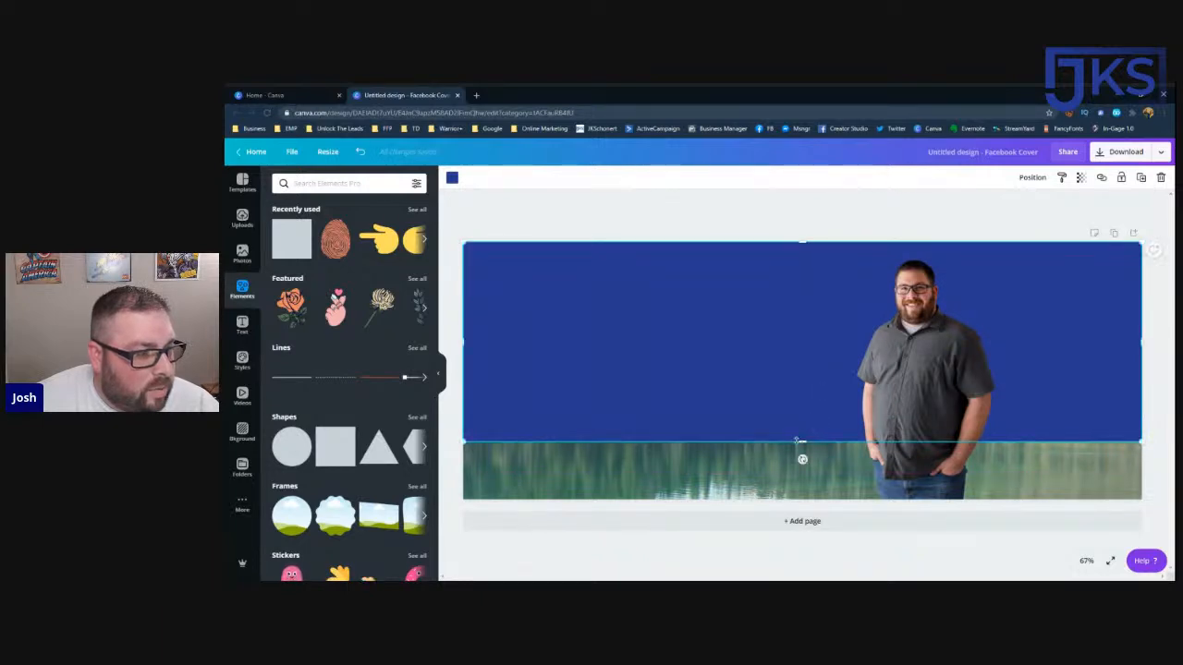
{"action": "left_click_drag", "start_coordinate": [800, 442], "coordinate": [809, 522]}
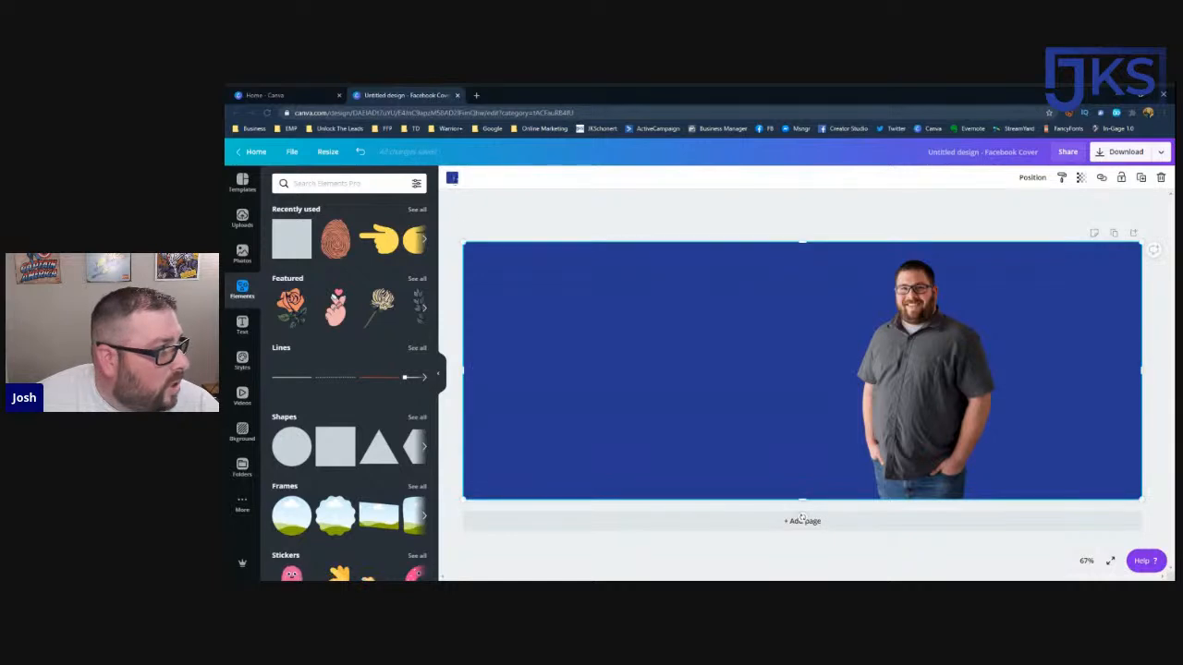
Step: Recolor the full-cover rectangle black and set its transparency value to 60
{"action": "left_click", "coordinate": [452, 177]}
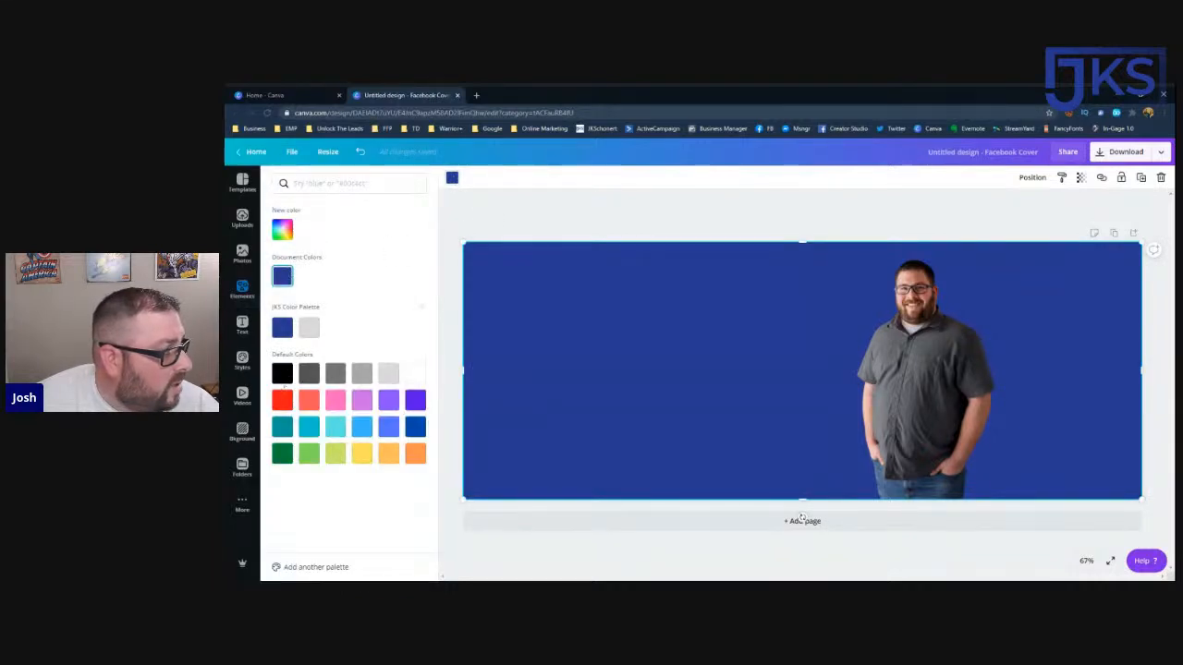
{"action": "left_click", "coordinate": [282, 372]}
{"action": "left_click", "coordinate": [1081, 177]}
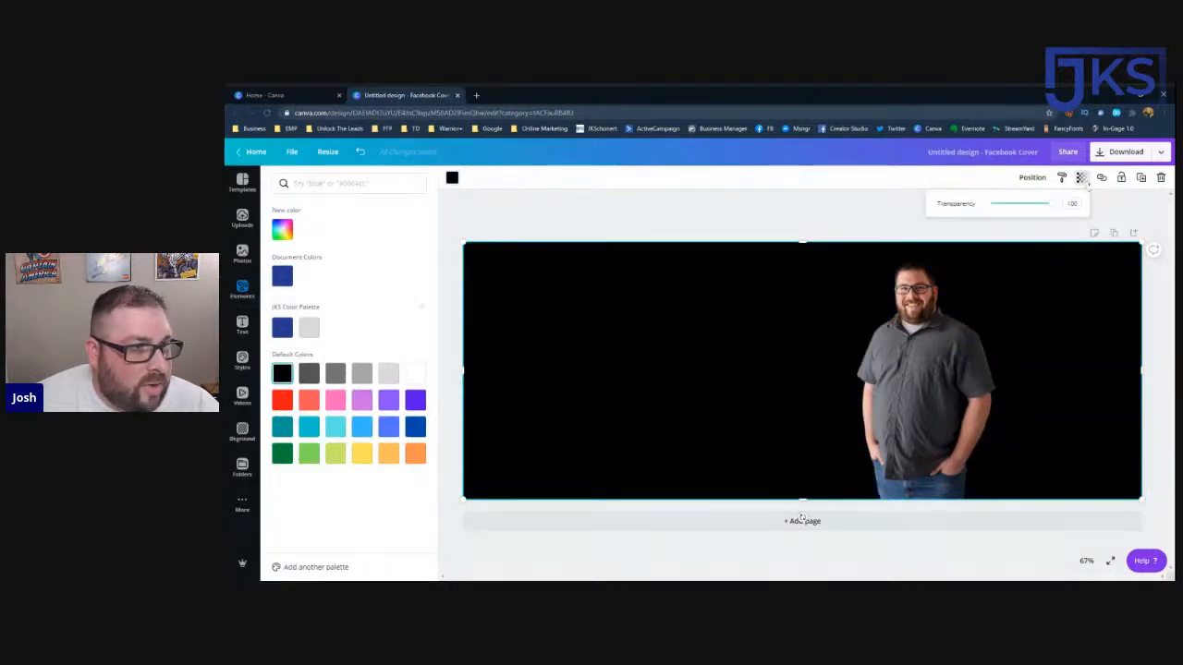
{"action": "left_click_drag", "start_coordinate": [1052, 209], "coordinate": [1029, 215]}
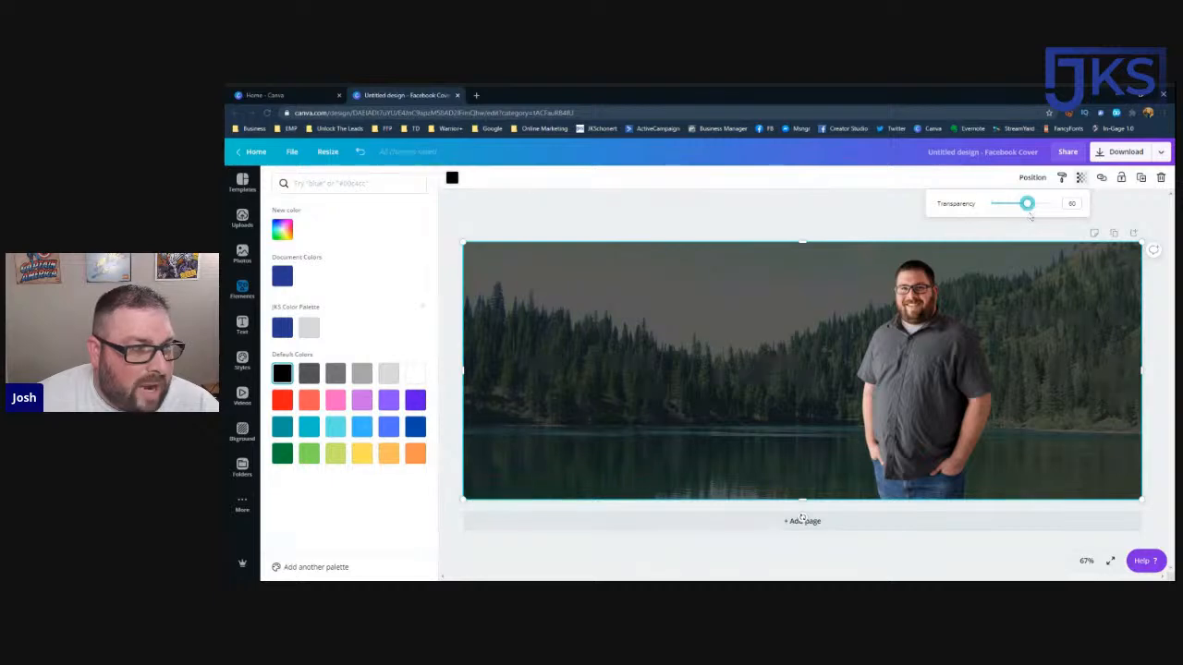
{"action": "left_click", "coordinate": [819, 206]}
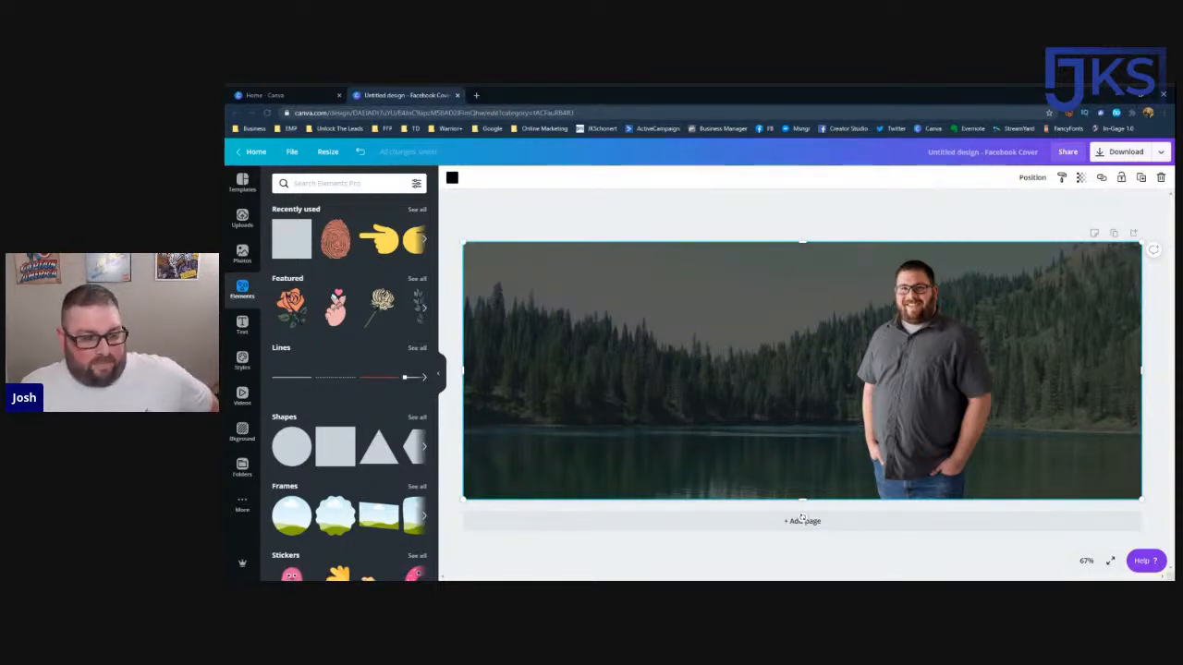
Step: Set the black rectangle's transparency value to 70
{"action": "left_click", "coordinate": [1080, 177]}
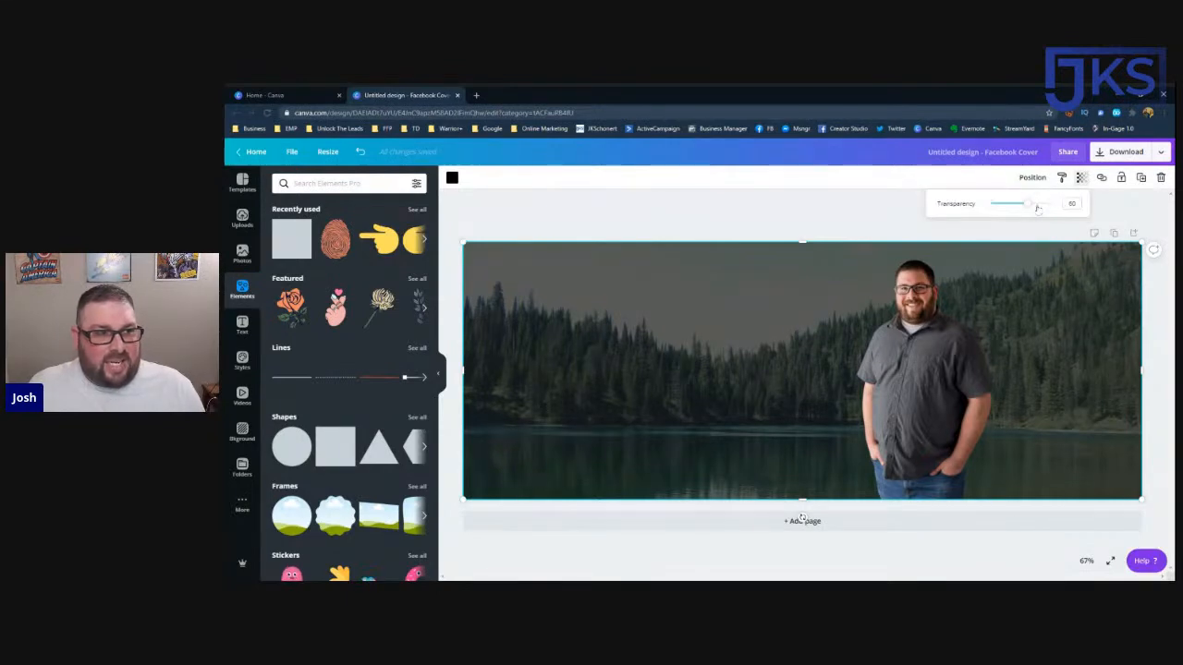
{"action": "left_click_drag", "start_coordinate": [1029, 208], "coordinate": [1035, 209]}
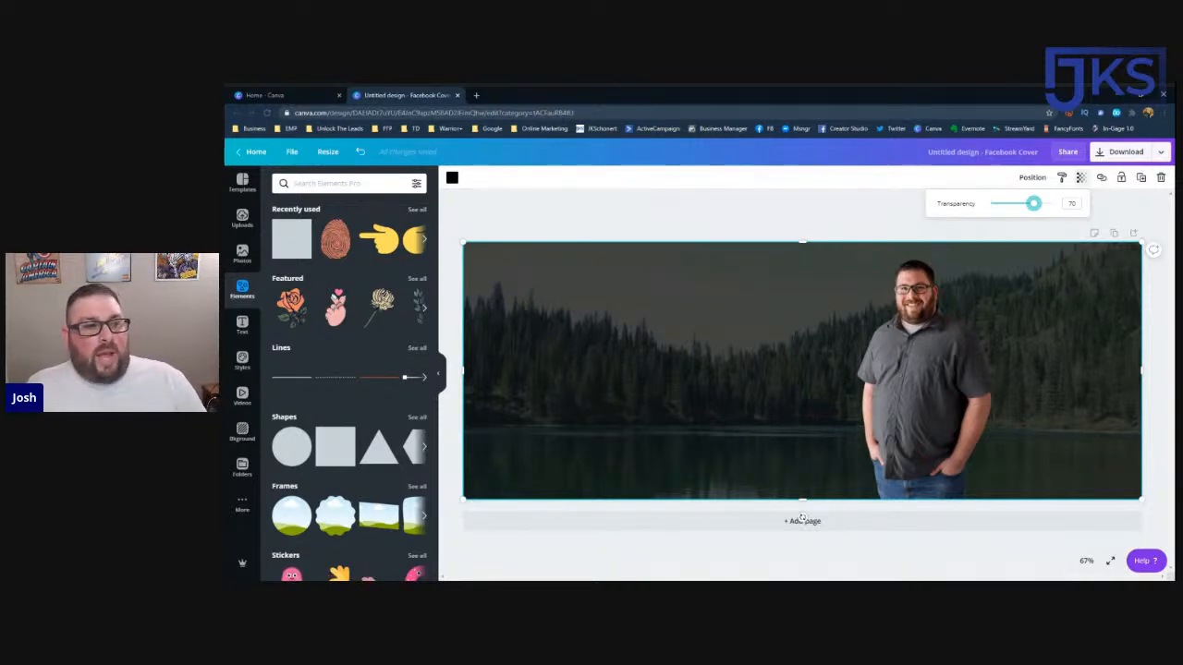
{"action": "left_click", "coordinate": [881, 219]}
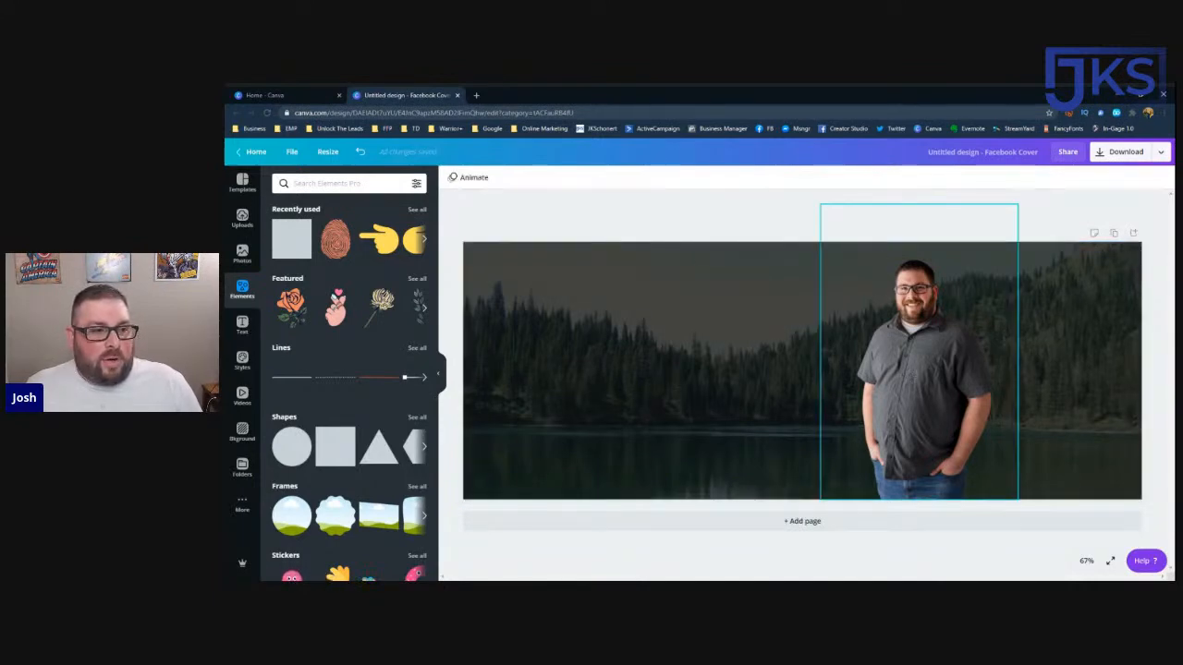
Step: Reposition the man's portrait right of the cover's center and shrink it to match the cover's height
{"action": "left_click_drag", "start_coordinate": [924, 366], "coordinate": [1033, 369]}
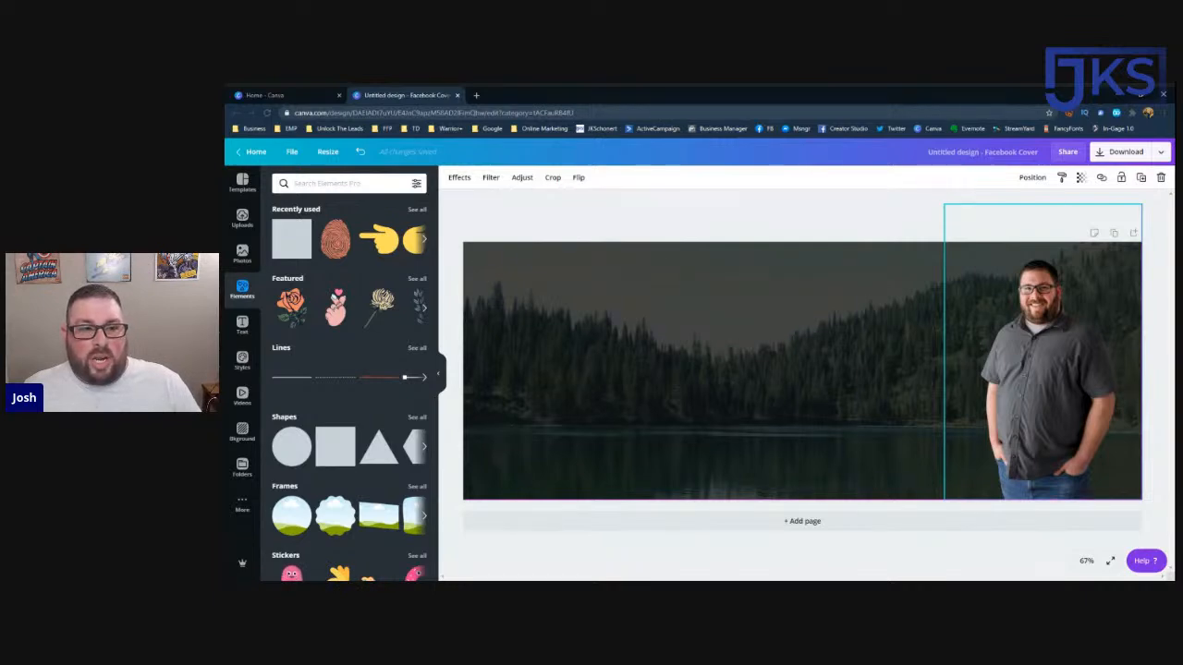
{"action": "left_click_drag", "start_coordinate": [1028, 367], "coordinate": [889, 365]}
{"action": "left_click_drag", "start_coordinate": [805, 209], "coordinate": [827, 242]}
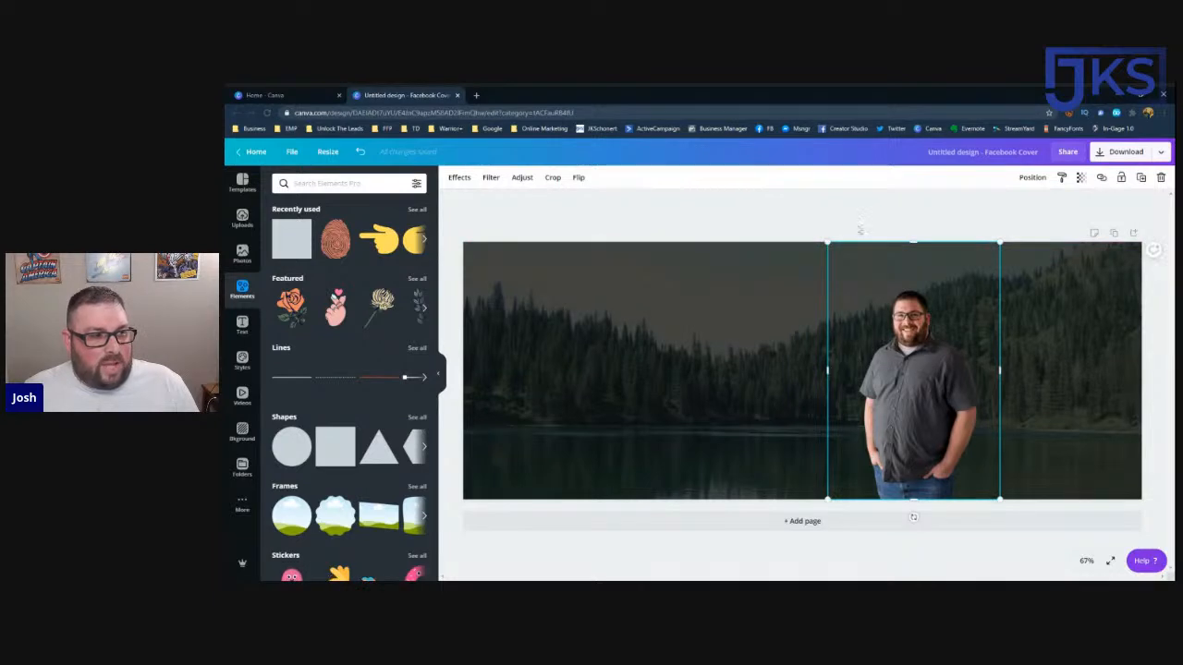
{"action": "left_click", "coordinate": [859, 223]}
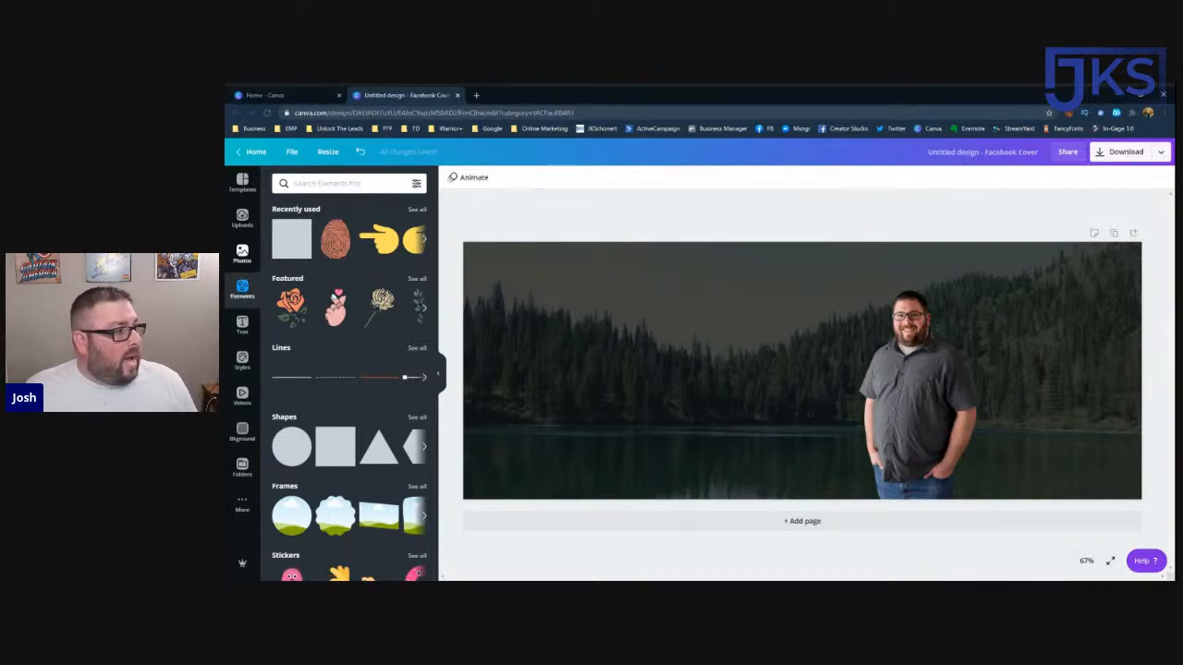
Step: Add the "Coffee Please" font combination to the cover
{"action": "left_click", "coordinate": [242, 326]}
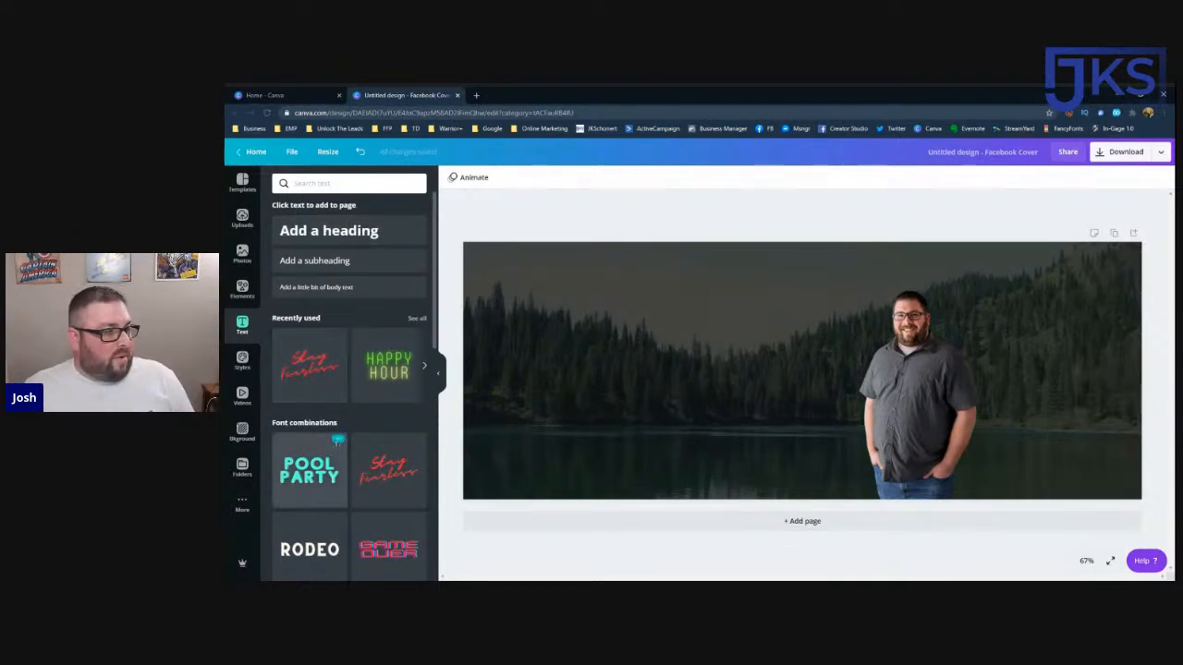
{"action": "scroll", "coordinate": [338, 440], "scroll_direction": "down", "scroll_amount": 1}
{"action": "scroll", "coordinate": [338, 442], "scroll_direction": "down", "scroll_amount": 1}
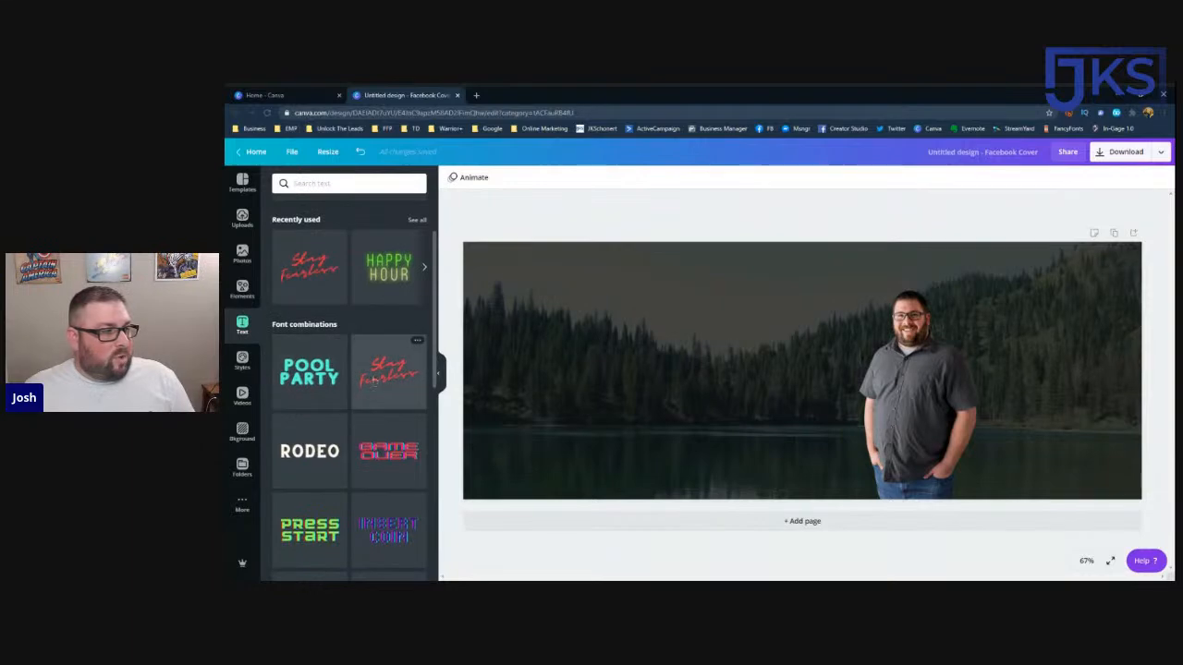
{"action": "scroll", "coordinate": [351, 384], "scroll_direction": "down", "scroll_amount": 2}
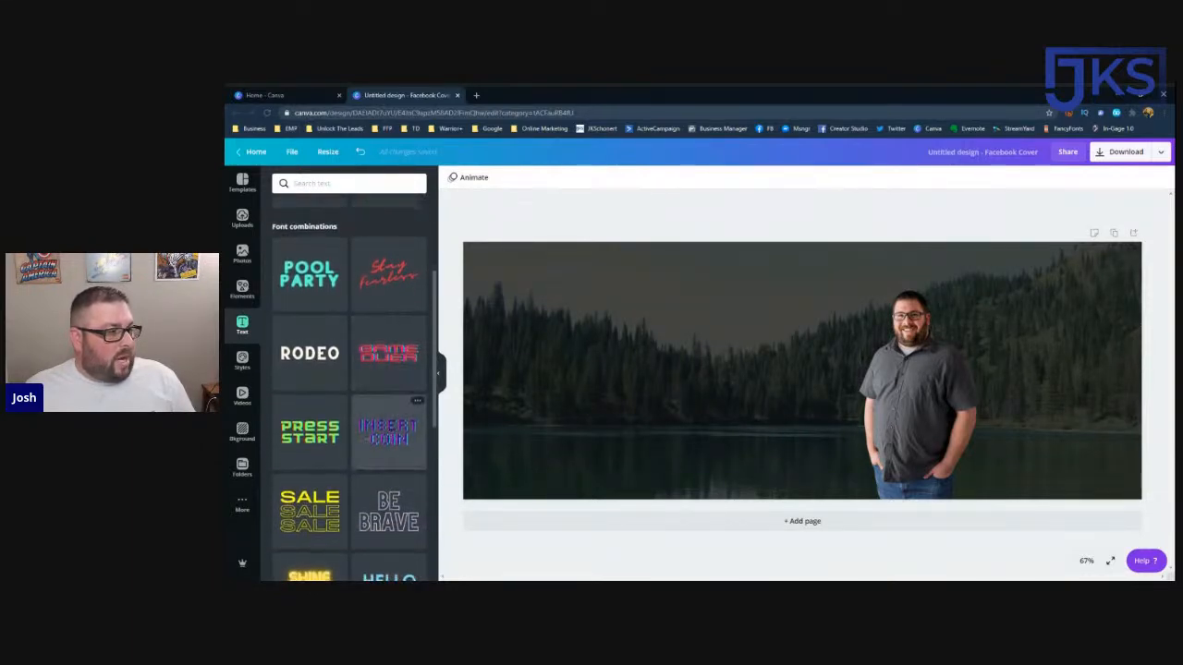
{"action": "scroll", "coordinate": [392, 444], "scroll_direction": "down", "scroll_amount": 4}
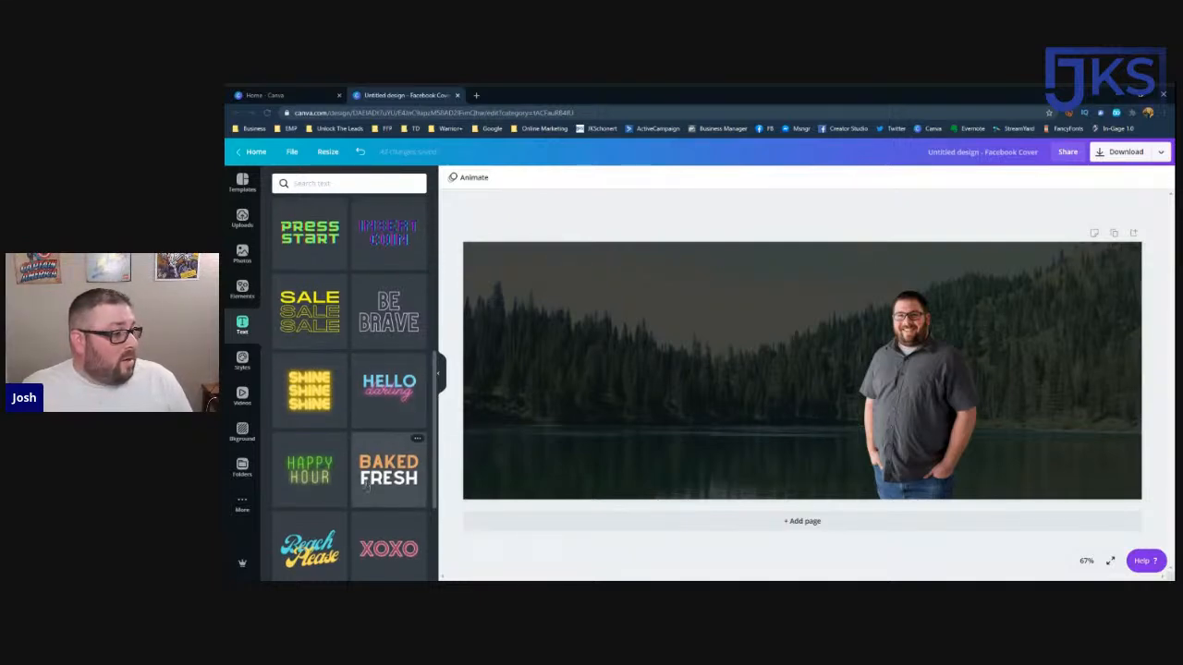
{"action": "scroll", "coordinate": [367, 486], "scroll_direction": "down", "scroll_amount": 3}
{"action": "scroll", "coordinate": [367, 480], "scroll_direction": "down", "scroll_amount": 1}
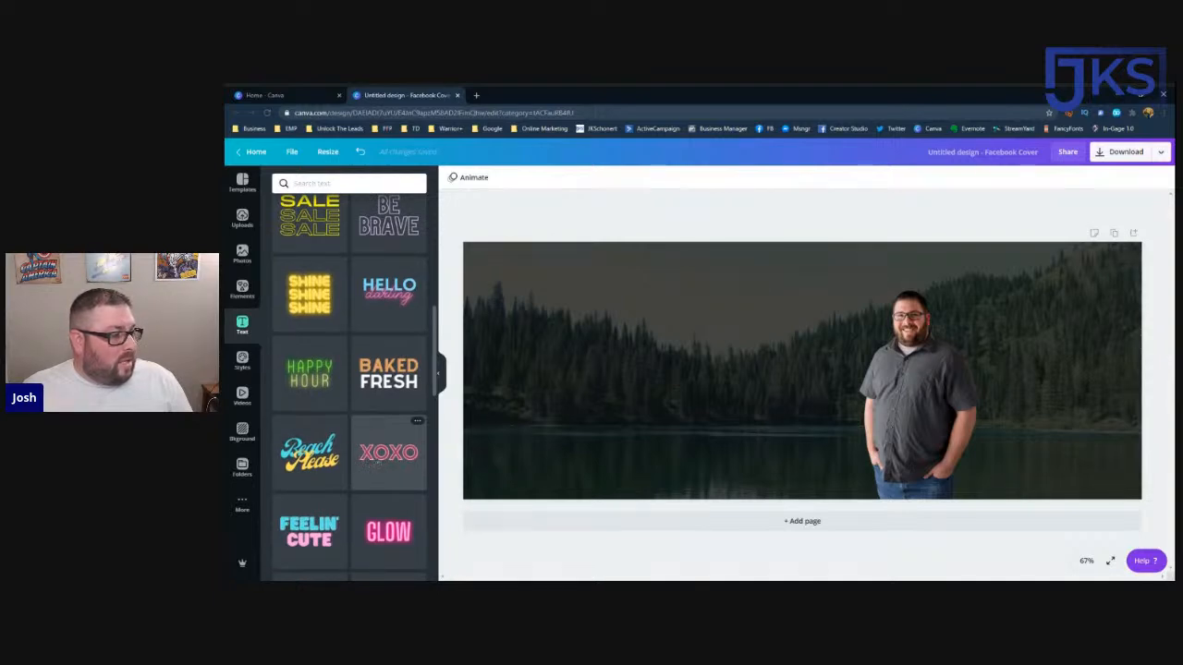
{"action": "scroll", "coordinate": [324, 425], "scroll_direction": "down", "scroll_amount": 3}
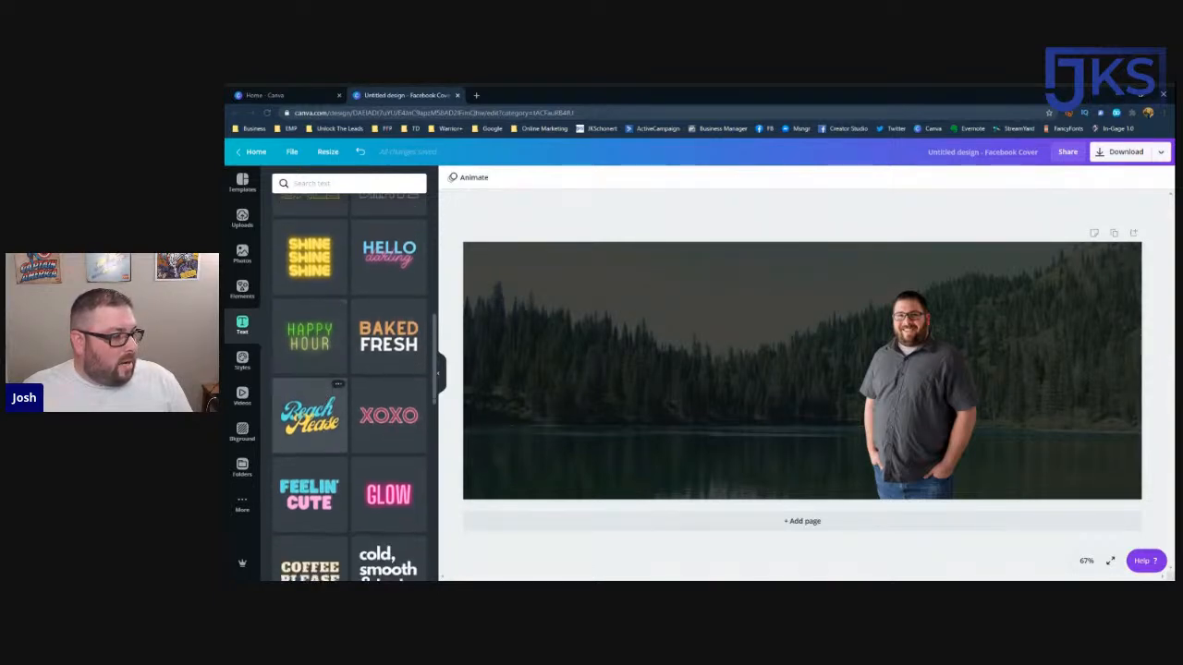
{"action": "scroll", "coordinate": [321, 427], "scroll_direction": "down", "scroll_amount": 2}
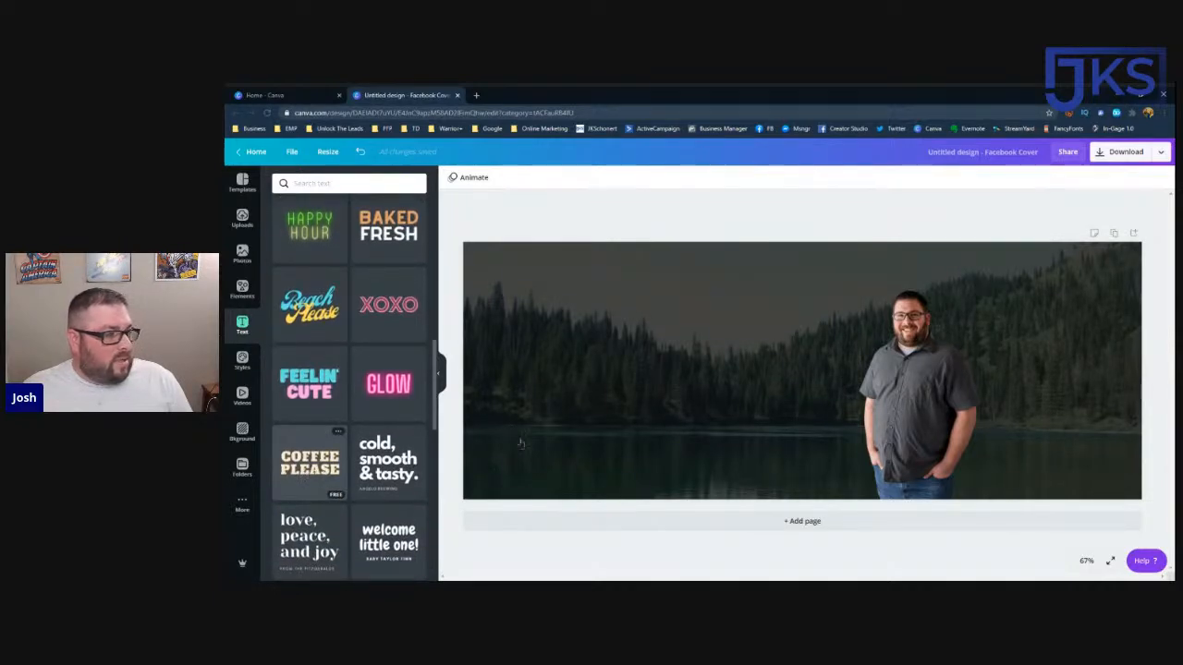
{"action": "left_click", "coordinate": [314, 462]}
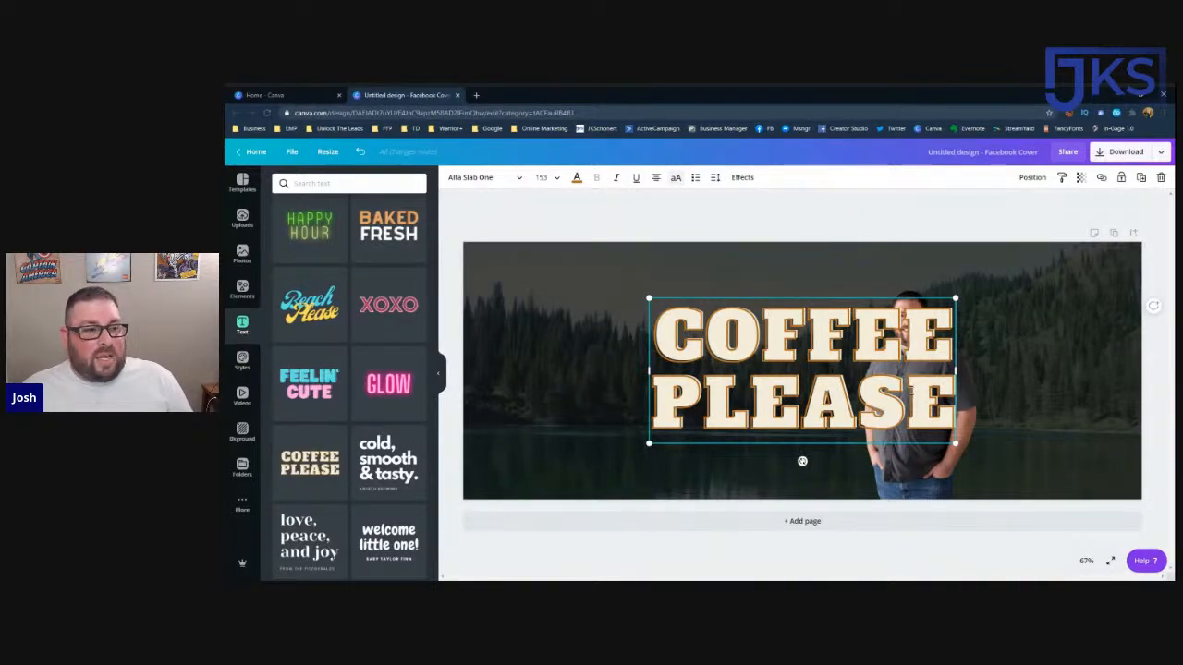
Step: Replace the "Coffee Please" wording with the man's full name in capitals
{"action": "key", "text": "BackSpace"}
{"action": "key", "text": "BackSpace"}
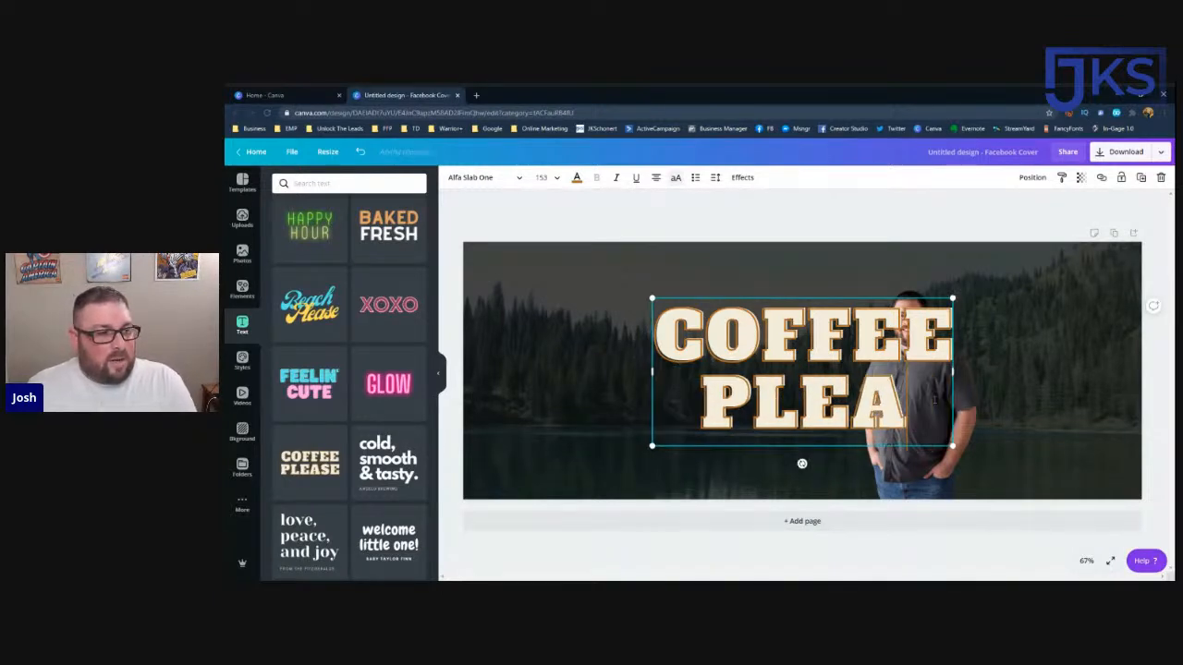
{"action": "key", "text": "BackSpace"}
{"action": "key", "text": "BackSpace"}
{"action": "key", "text": "BackSpace"}
{"action": "key", "text": "BackSpace"}
{"action": "key", "text": "BackSpace"}
{"action": "key", "text": "BackSpace"}
{"action": "key", "text": "BackSpace"}
{"action": "key", "text": "BackSpace"}
{"action": "key", "text": "BackSpace"}
{"action": "key", "text": "BackSpace"}
{"action": "key", "text": "BackSpace"}
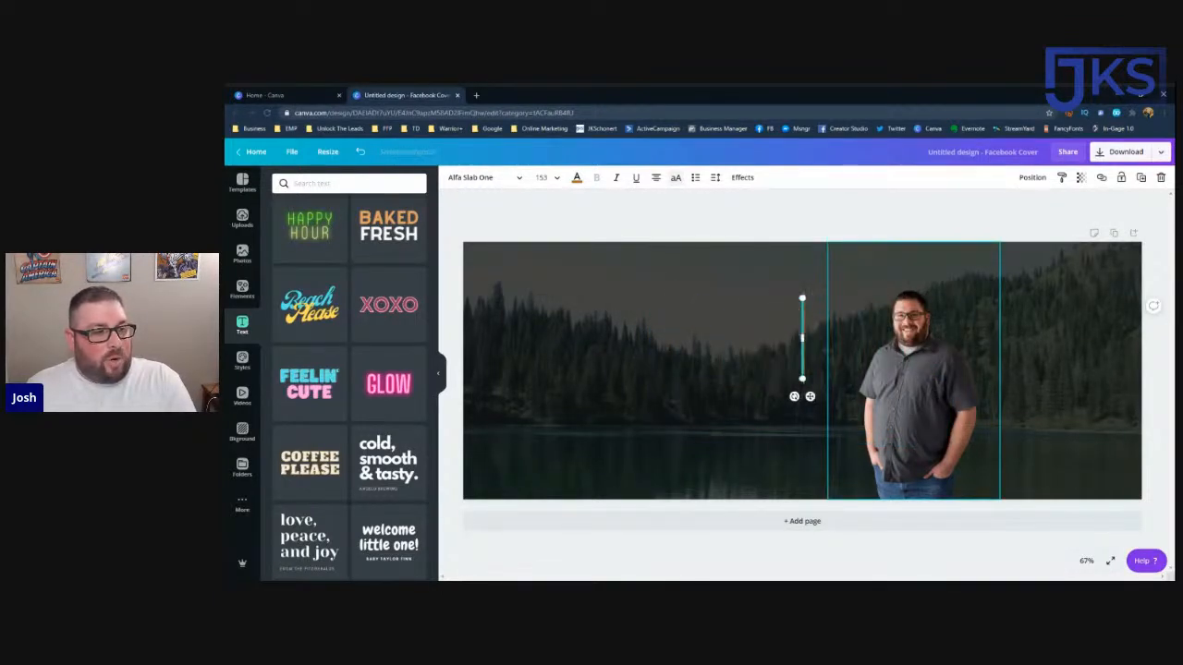
{"action": "type", "text": "JOSH SCHON"}
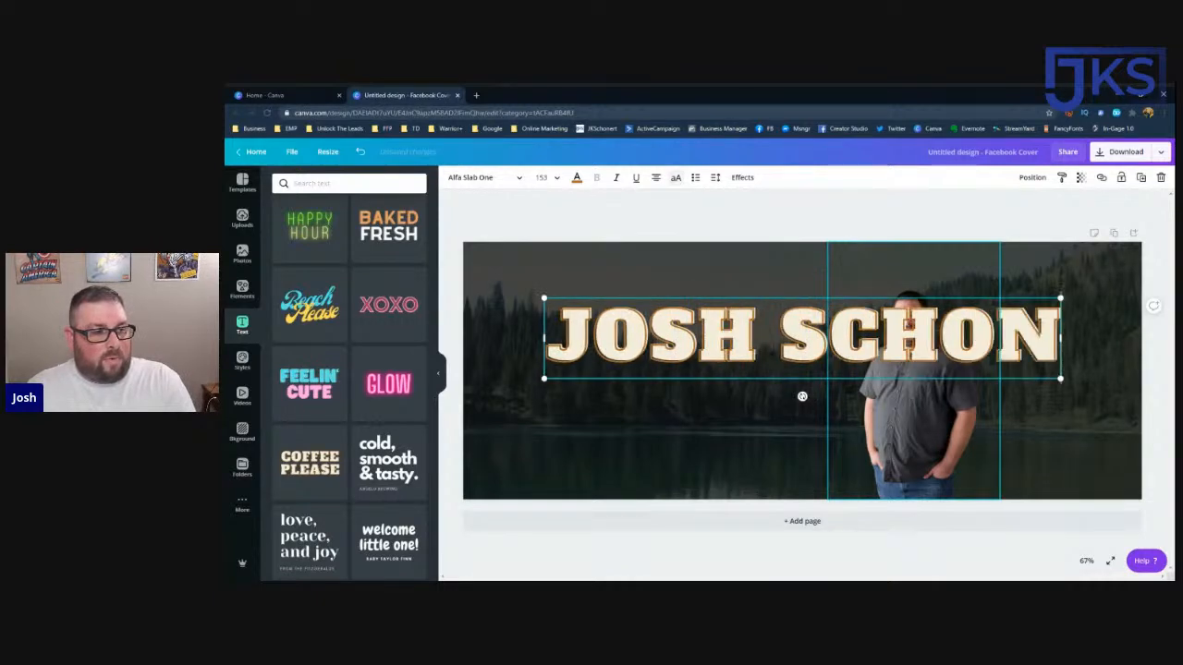
{"action": "type", "text": "ERT"}
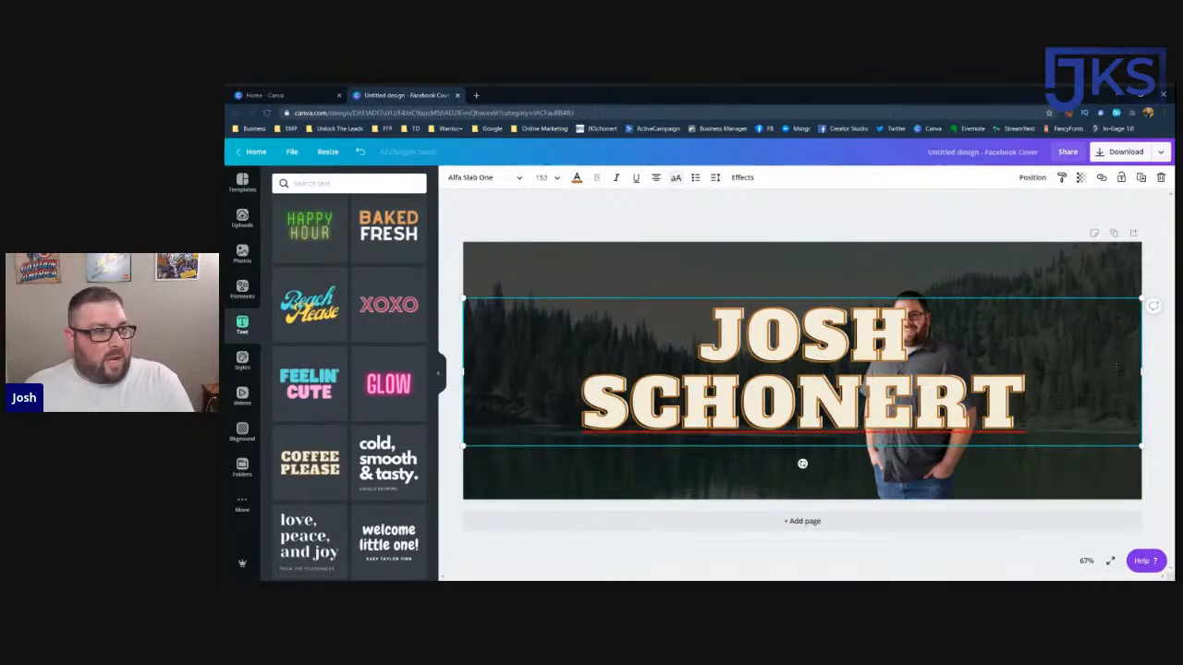
Step: Set the name text's font size to 42 and move it near the cover's upper edge, left of the portrait
{"action": "key", "text": "ctrl+a"}
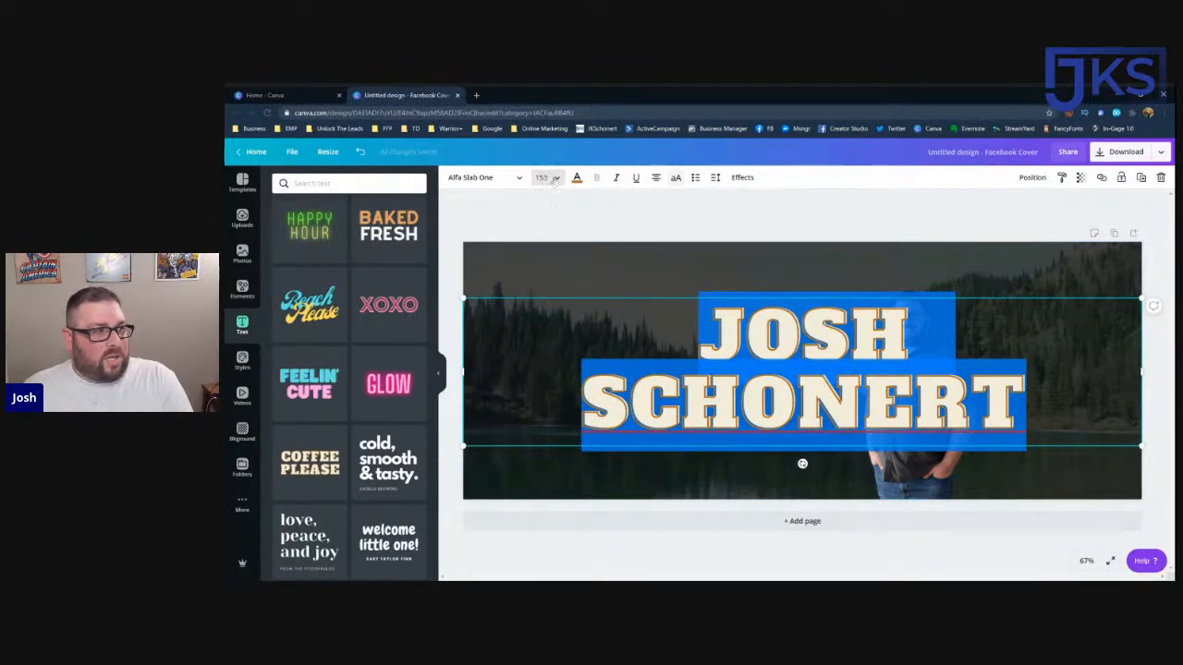
{"action": "left_click", "coordinate": [558, 179]}
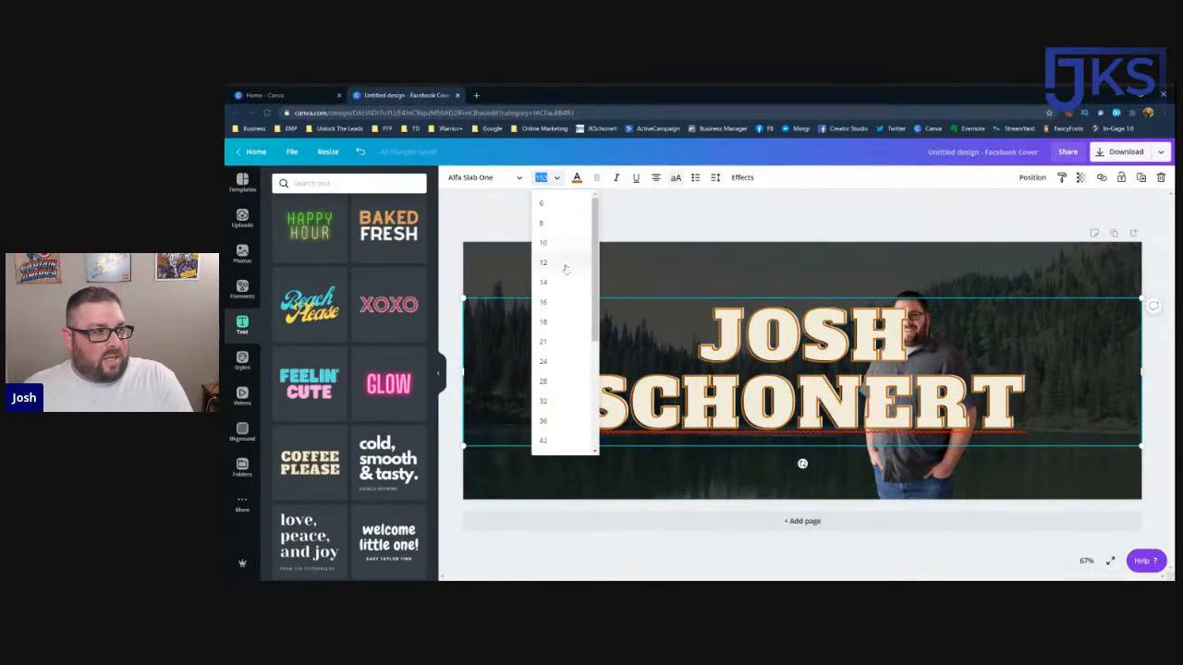
{"action": "left_click", "coordinate": [543, 441]}
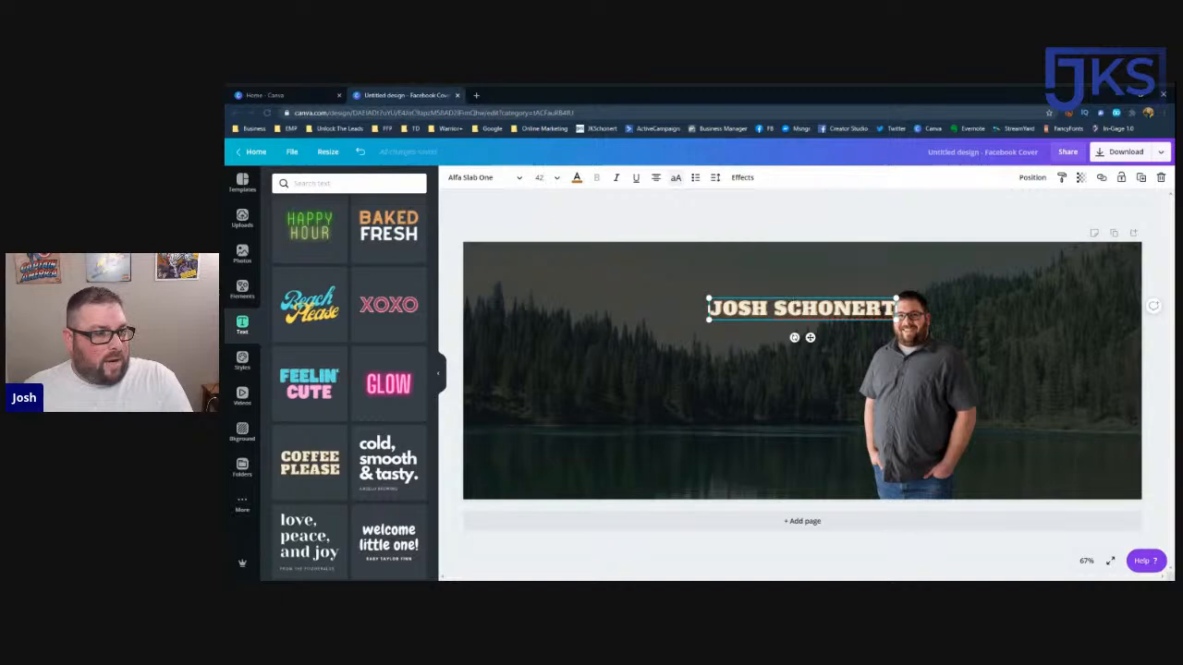
{"action": "left_click_drag", "start_coordinate": [790, 298], "coordinate": [705, 266]}
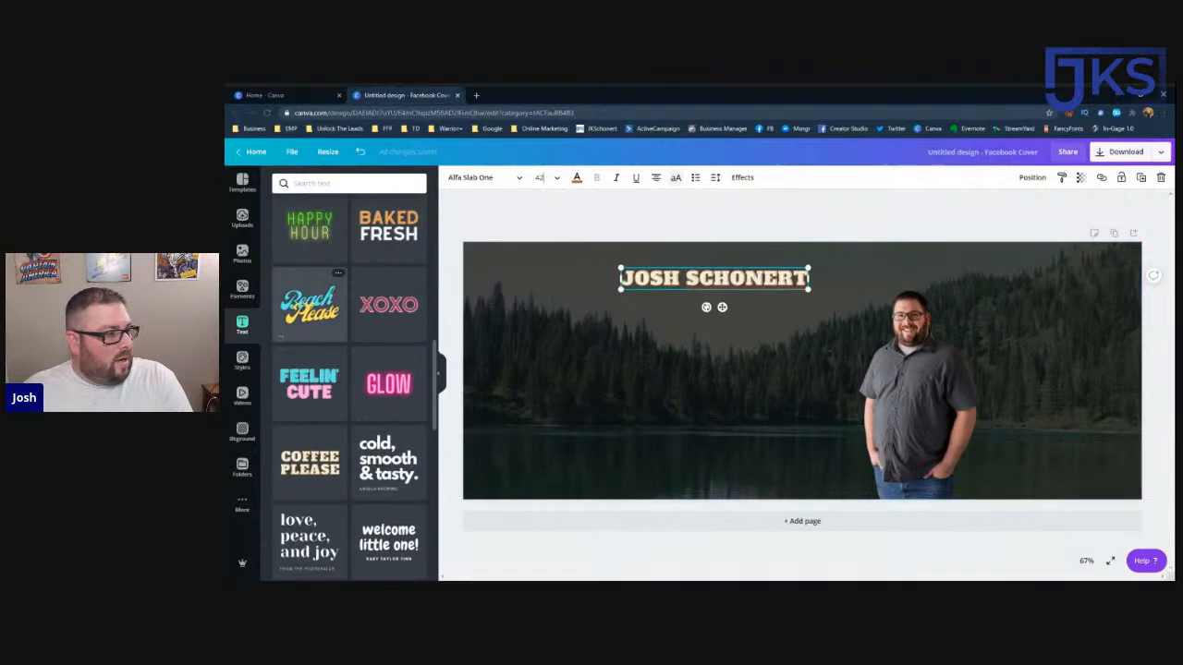
Step: Add the "Rodeo" font combination to the cover
{"action": "scroll", "coordinate": [367, 427], "scroll_direction": "up", "scroll_amount": 1}
{"action": "scroll", "coordinate": [367, 427], "scroll_direction": "up", "scroll_amount": 1}
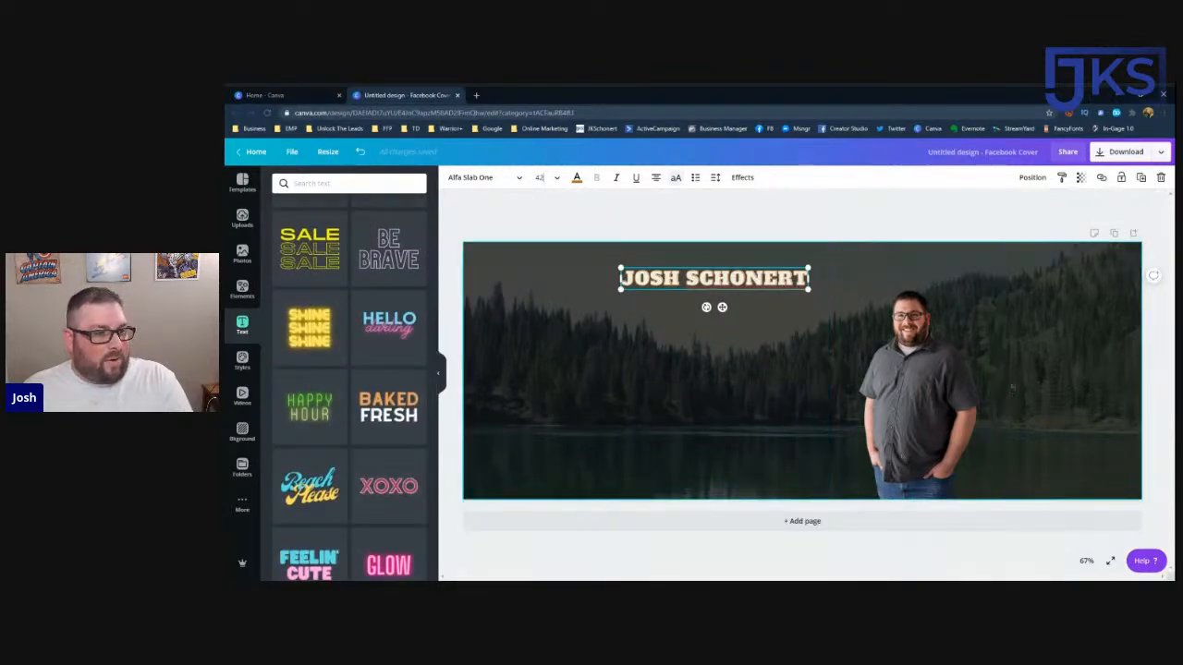
{"action": "scroll", "coordinate": [366, 414], "scroll_direction": "up", "scroll_amount": 3}
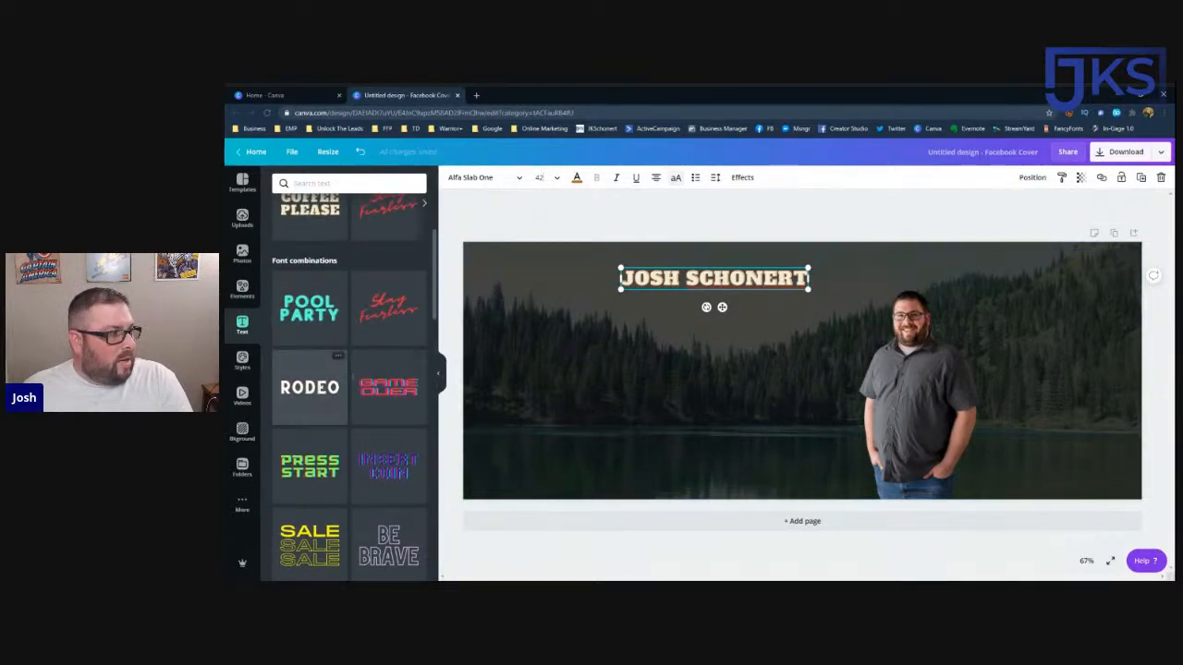
{"action": "scroll", "coordinate": [305, 367], "scroll_direction": "up", "scroll_amount": 3}
{"action": "scroll", "coordinate": [303, 364], "scroll_direction": "down", "scroll_amount": 4}
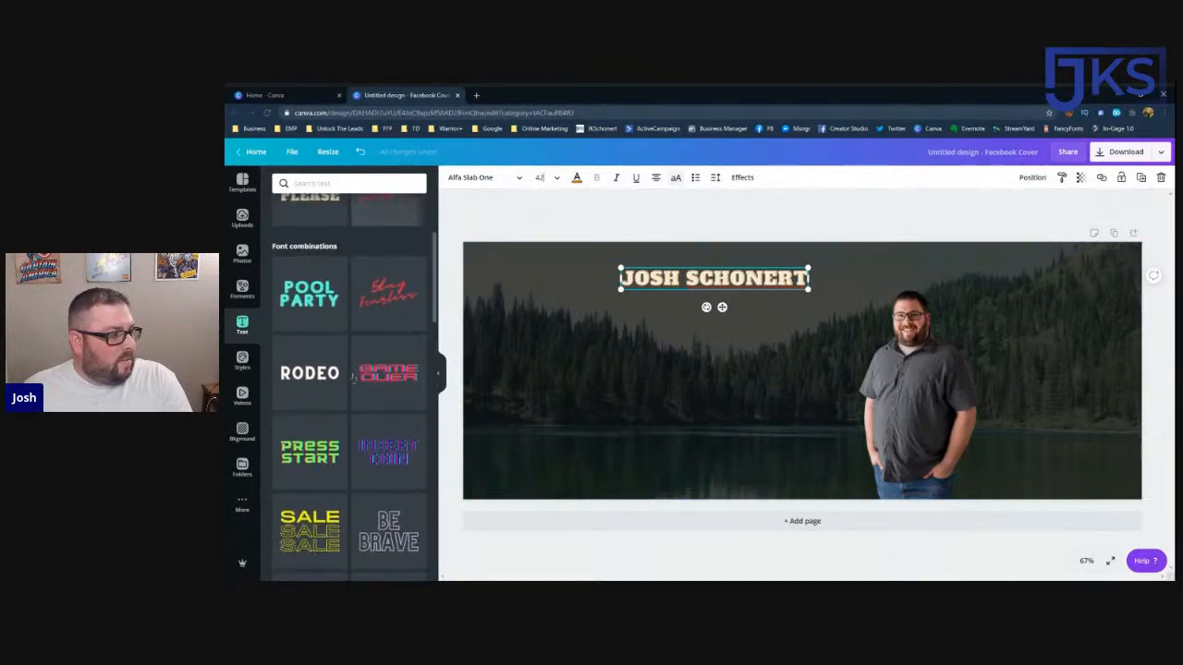
{"action": "left_click", "coordinate": [305, 360]}
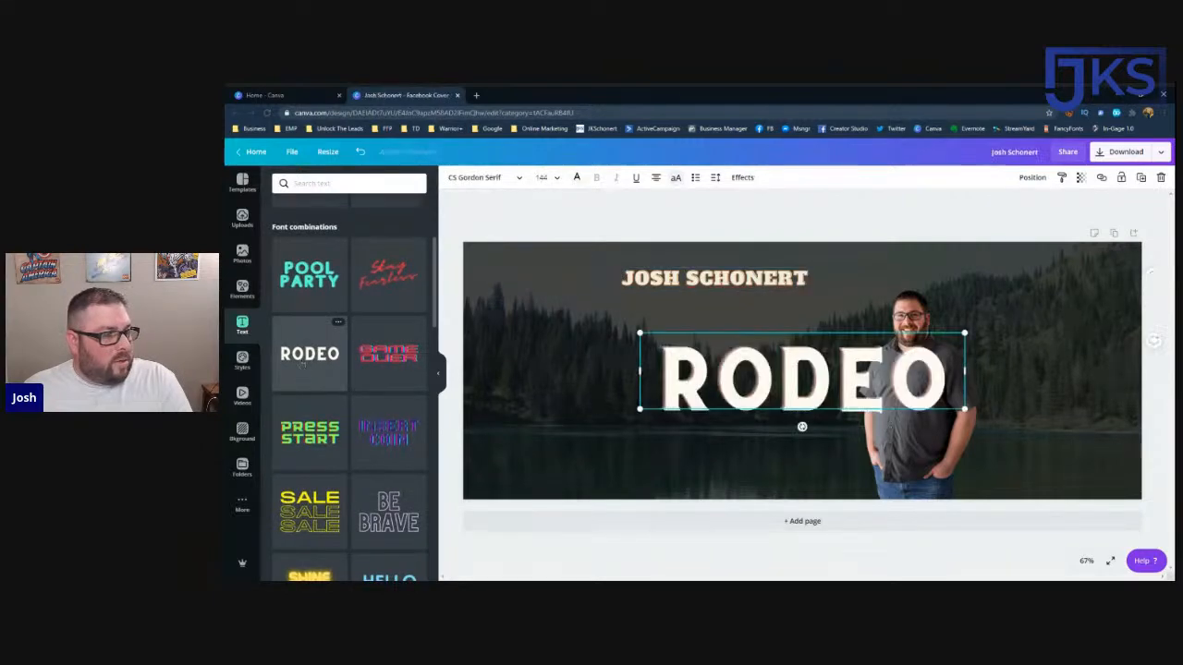
Step: Replace the "RODEO" wording with the tagline's opening letters "I HE"
{"action": "left_click", "coordinate": [889, 379]}
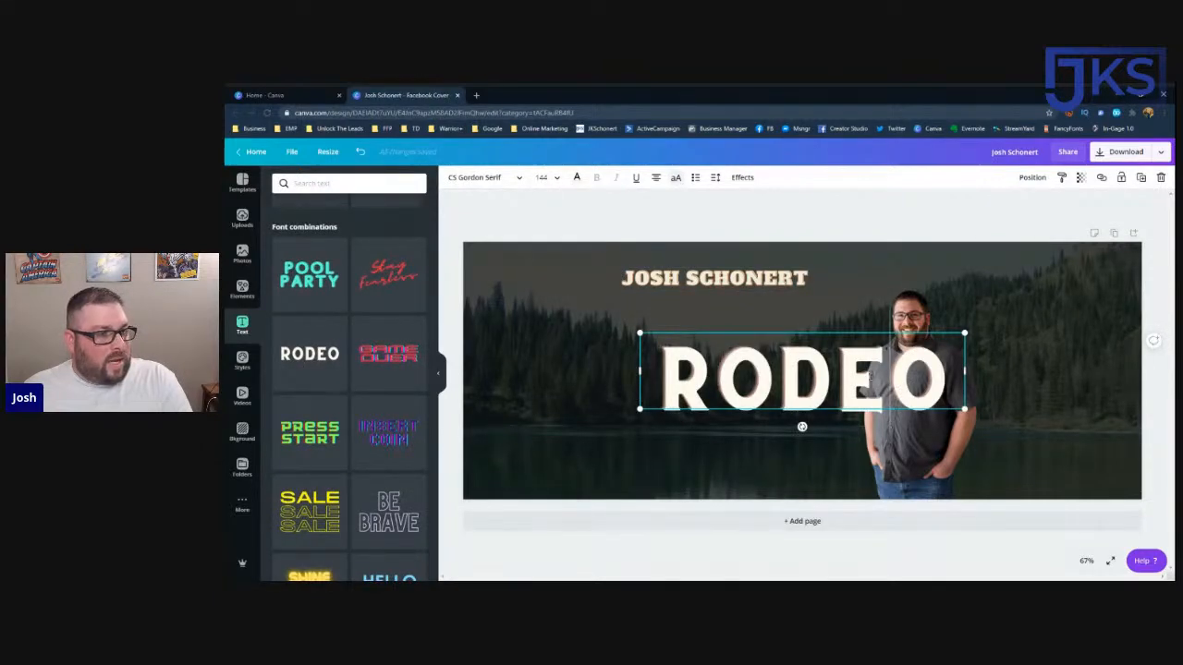
{"action": "left_click_drag", "start_coordinate": [950, 379], "coordinate": [680, 383]}
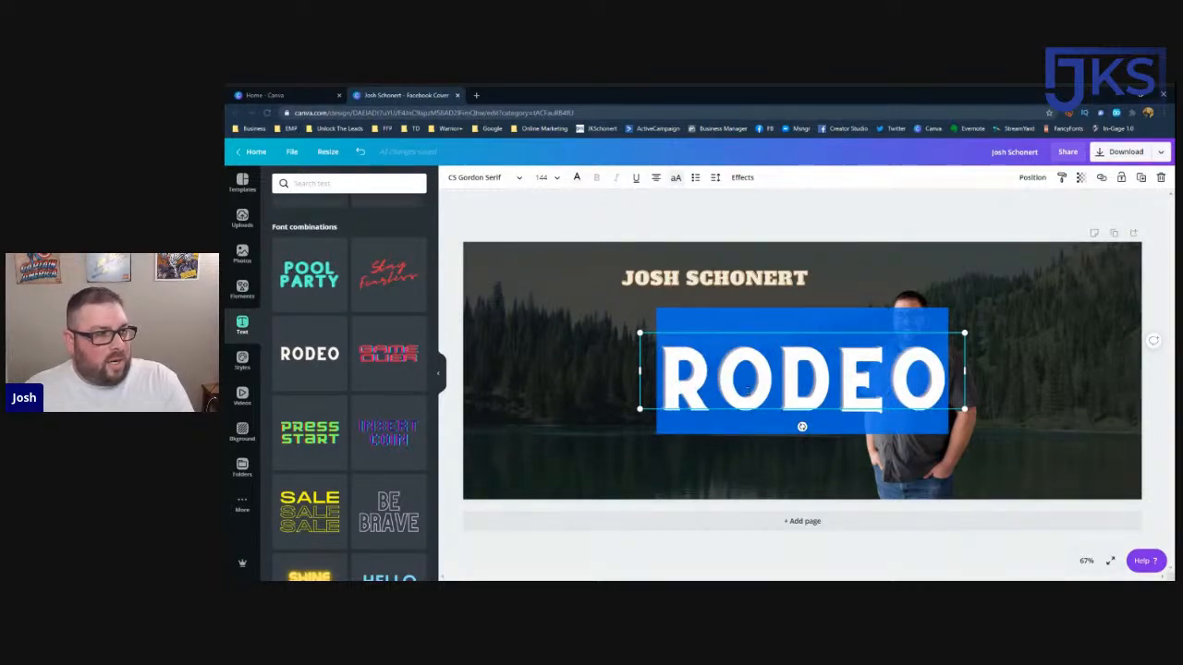
{"action": "type", "text": "I HE"}
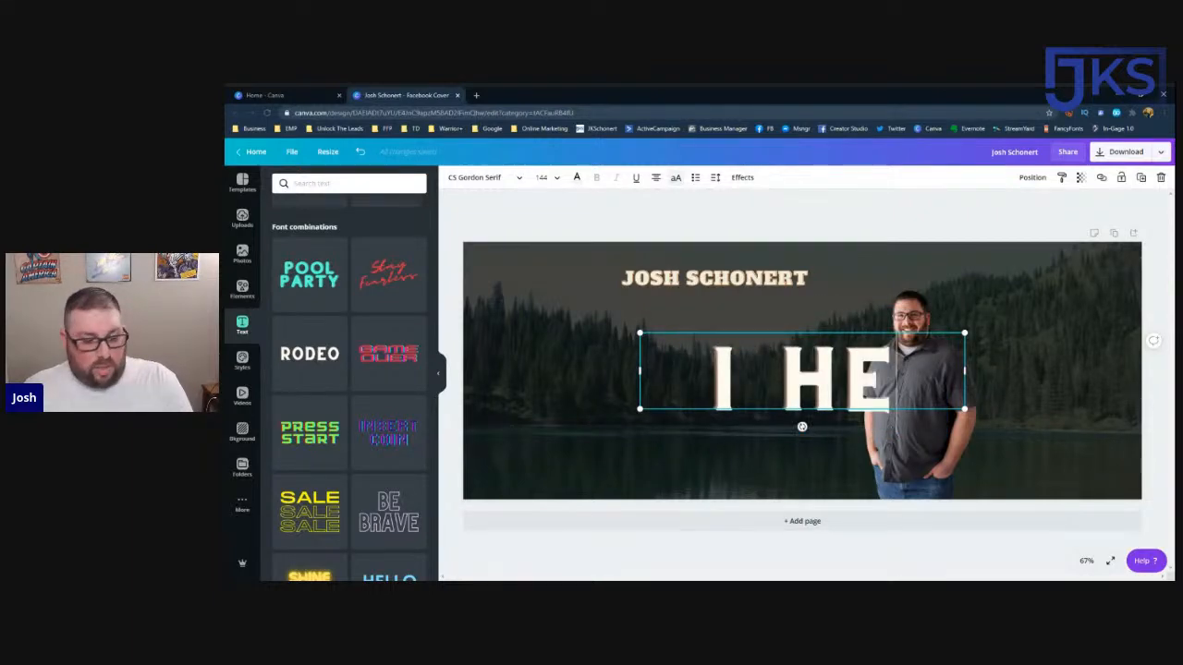
Step: Reduce the font size of the tagline text to 32
{"action": "key", "text": "ctrl+a"}
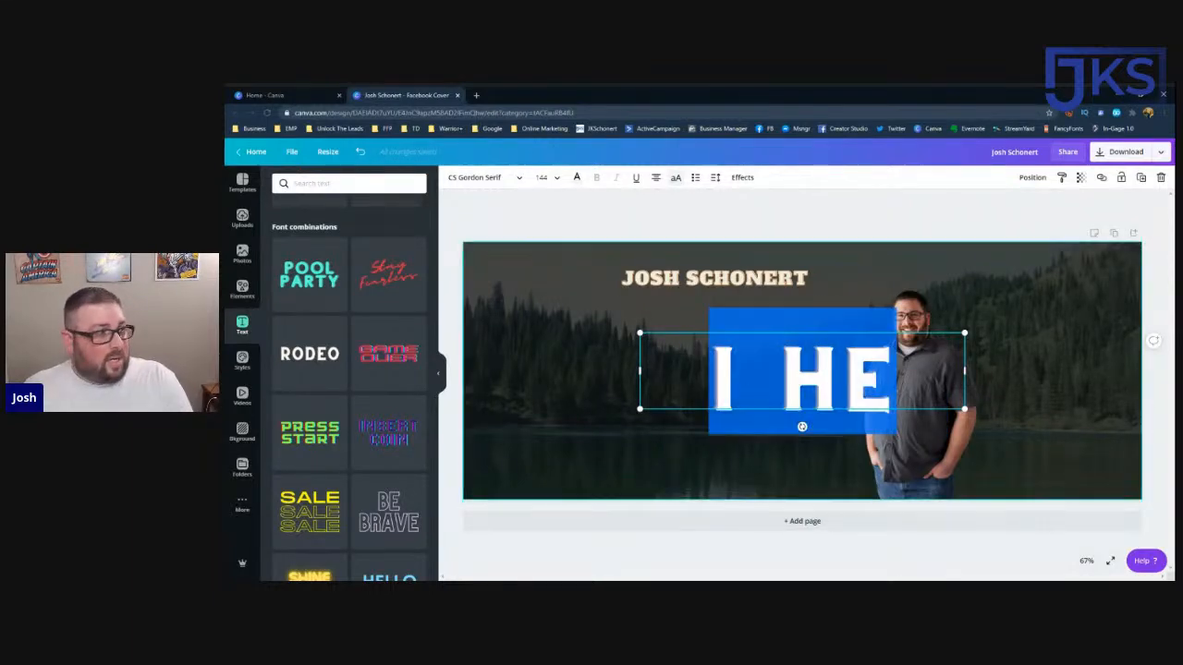
{"action": "left_click", "coordinate": [555, 178]}
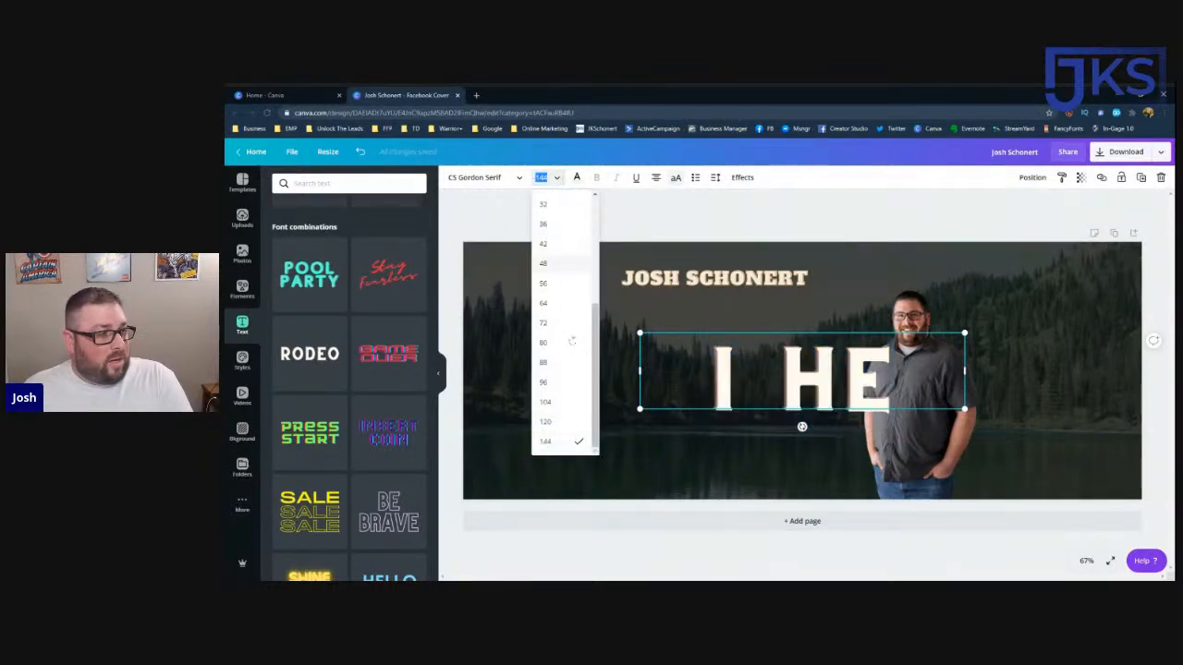
{"action": "left_click", "coordinate": [544, 283]}
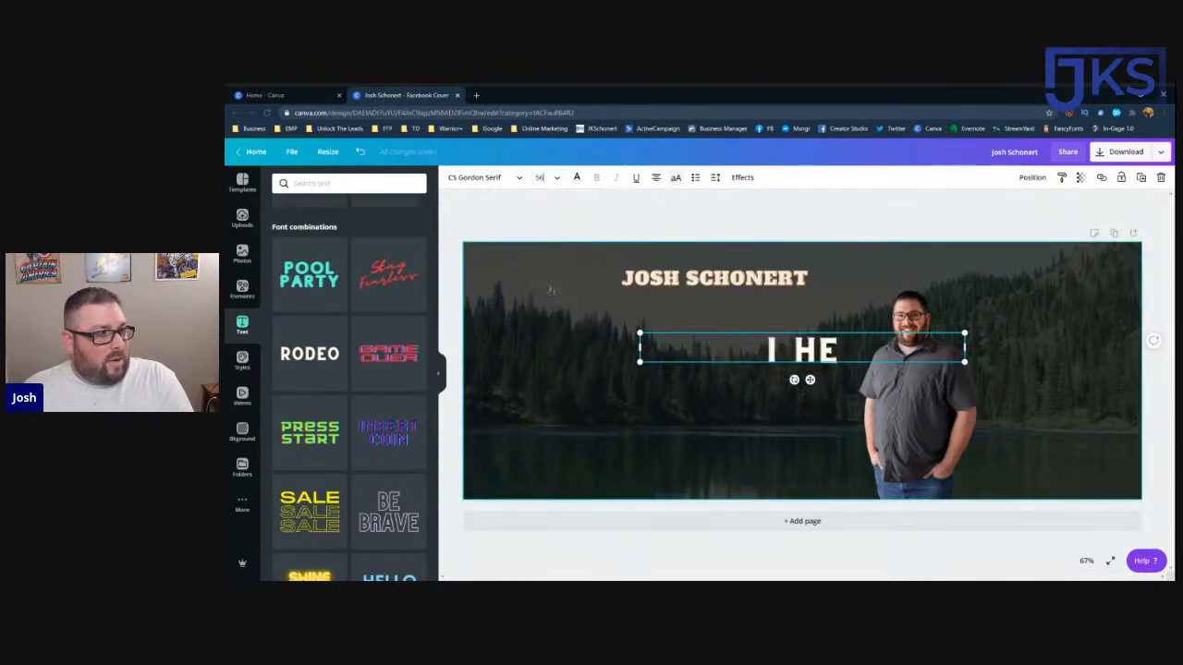
{"action": "left_click", "coordinate": [545, 176]}
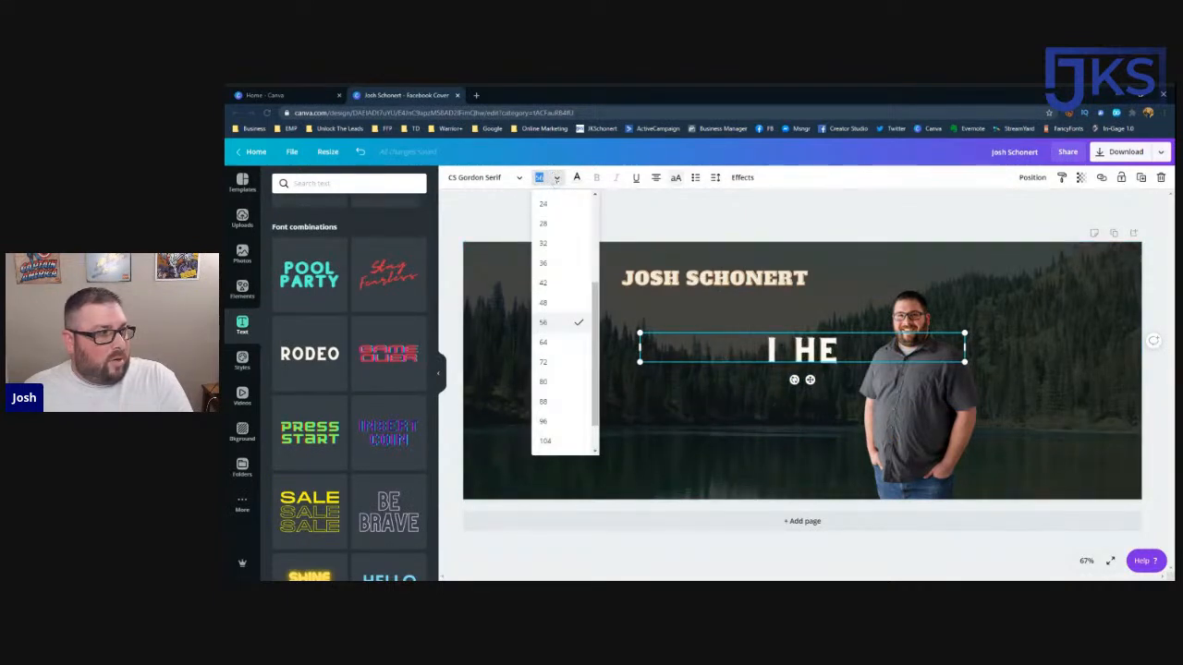
{"action": "left_click", "coordinate": [552, 252]}
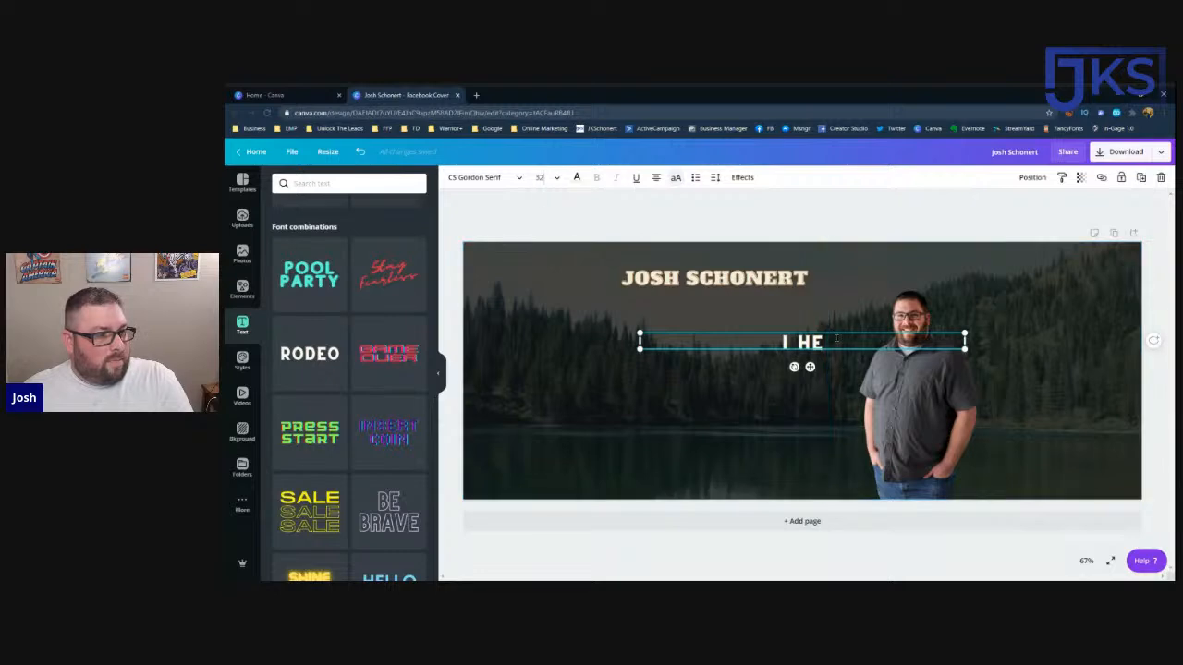
Step: Extend the tagline over three lines to read "I HELP ENTREPRENEURS", "LEARN HOW TO USE" and "ATTRACTION MARKETING"
{"action": "type", "text": "L"}
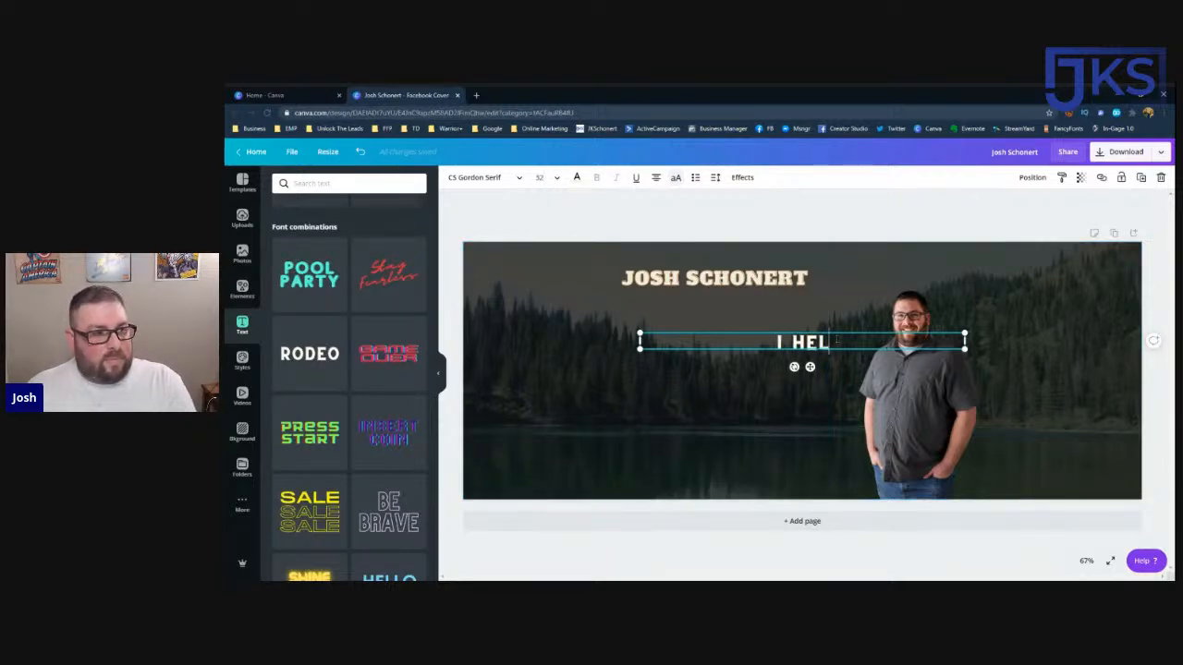
{"action": "type", "text": "P ENTREPRE"}
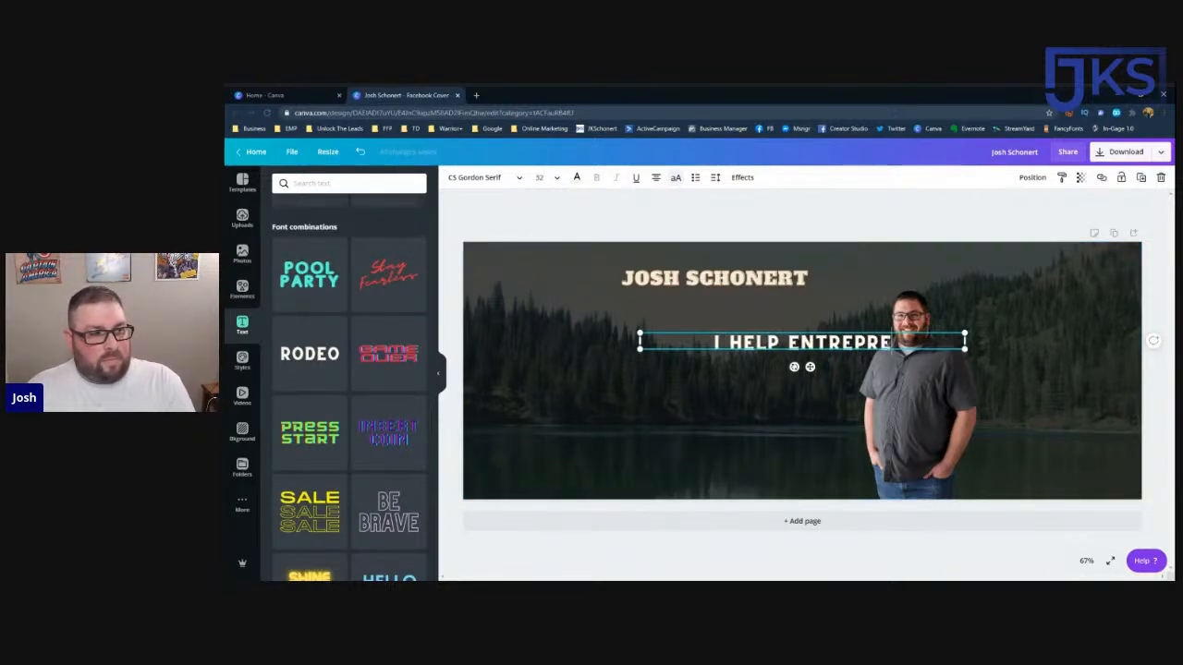
{"action": "type", "text": "NEURS"}
{"action": "key", "text": "Return"}
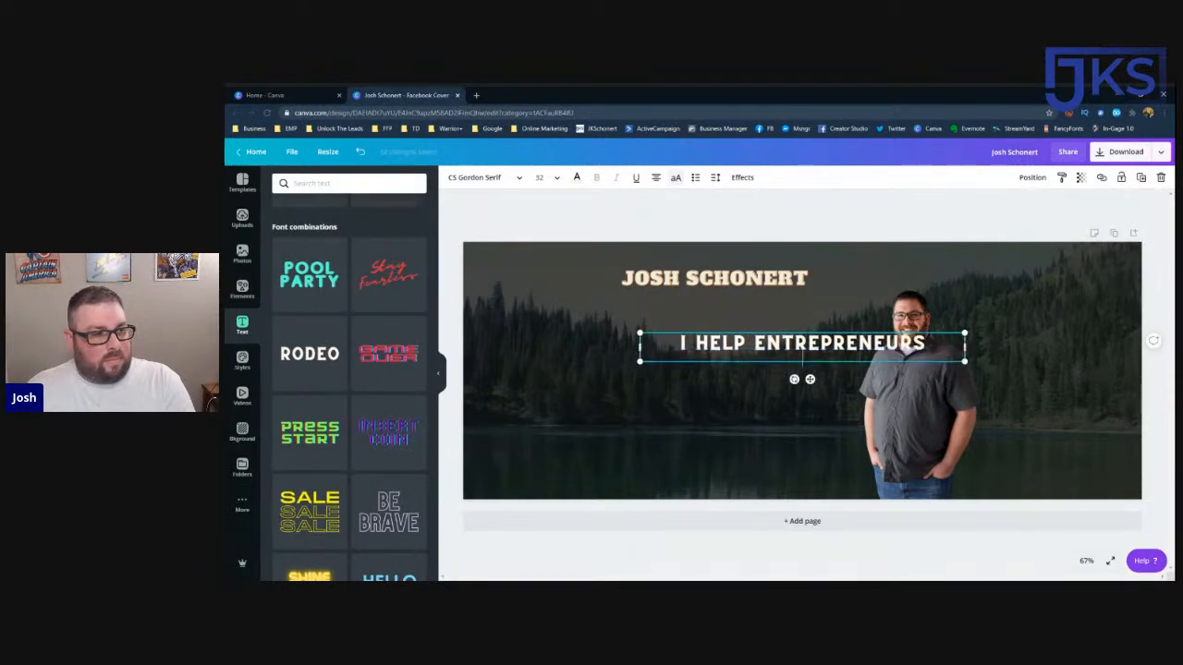
{"action": "type", "text": "LEARN HOW TO USE"}
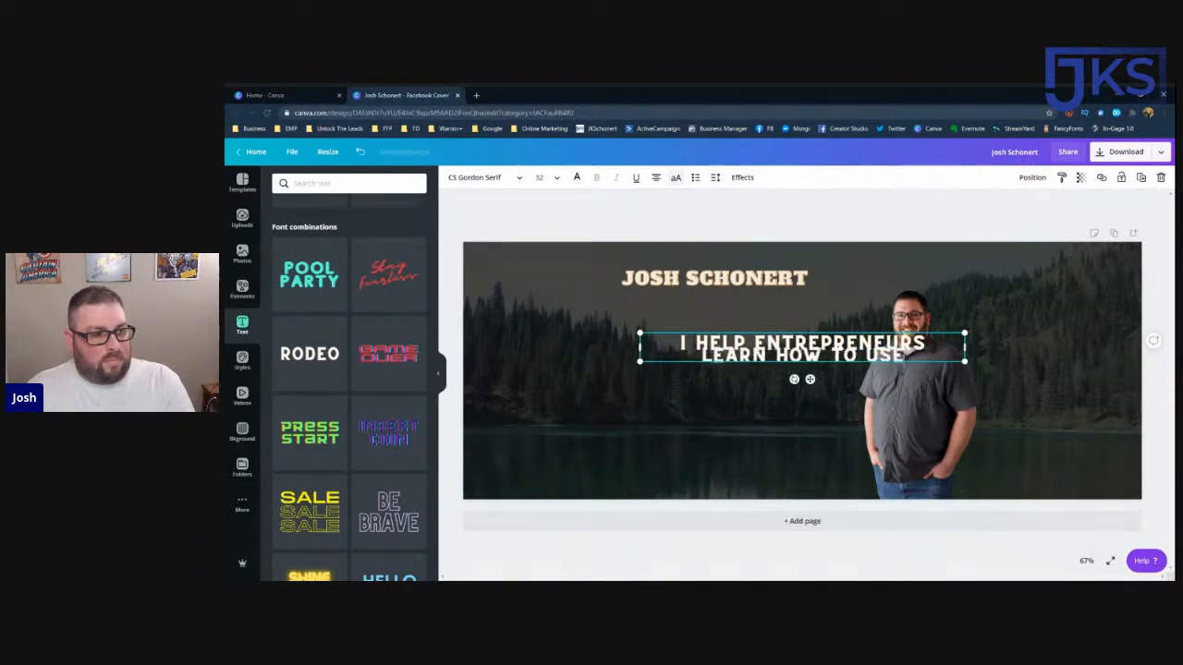
{"action": "key", "text": "Return"}
{"action": "type", "text": "ATTRACTION"}
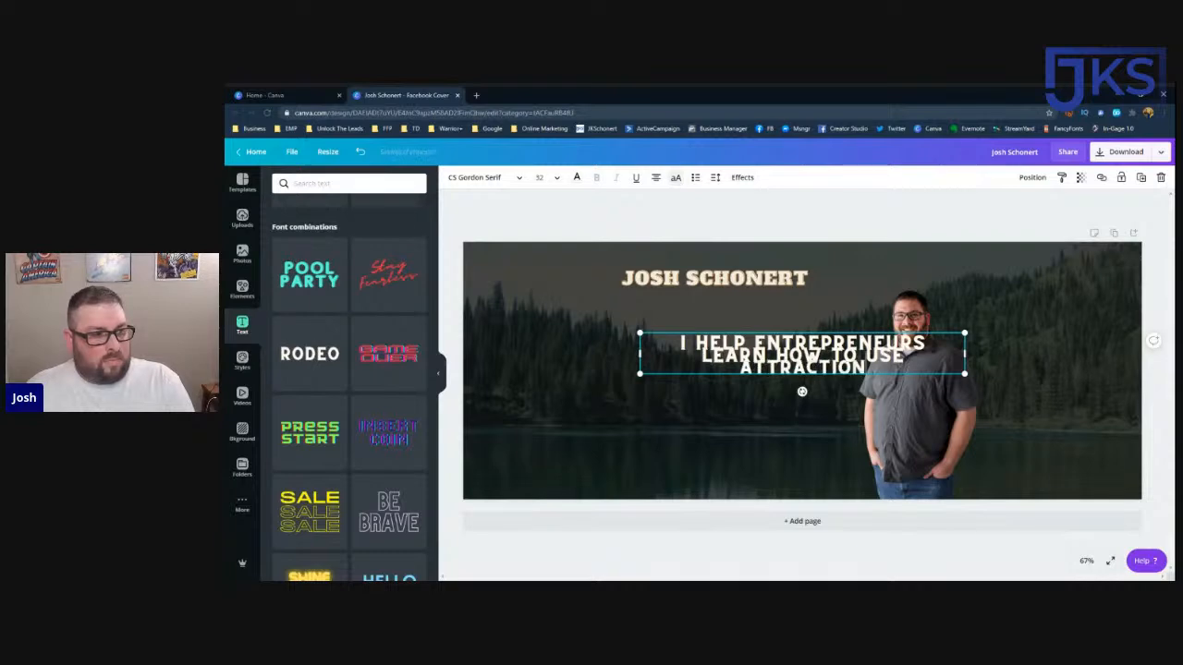
{"action": "type", "text": " MARKETING"}
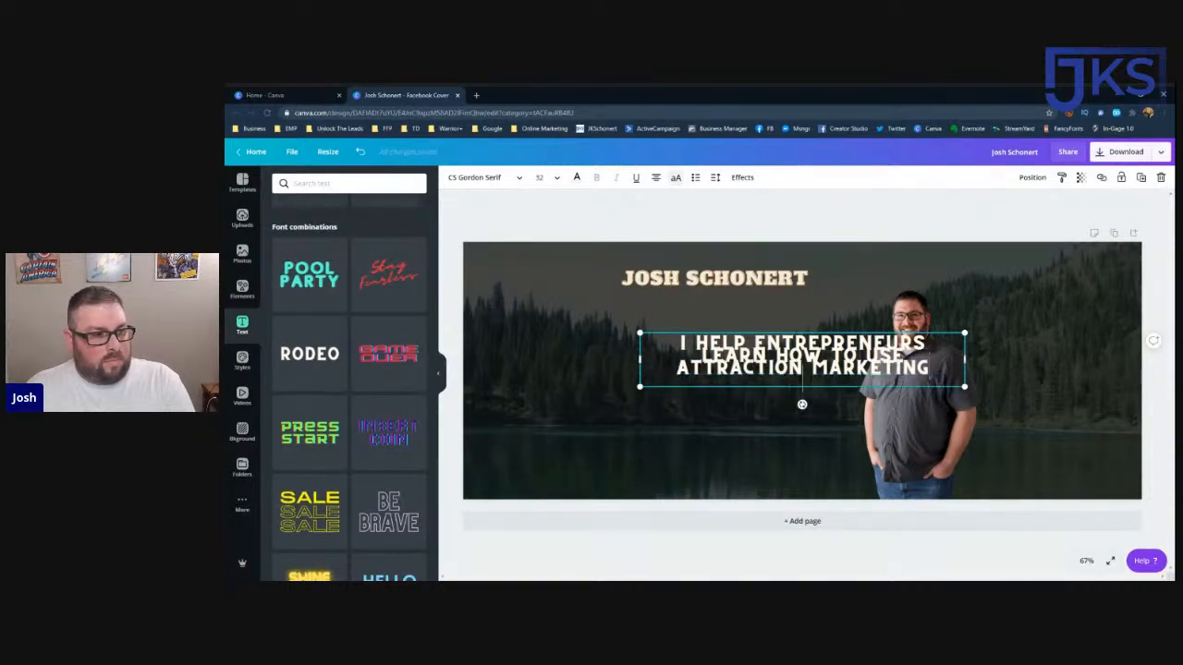
Step: Finish the tagline on a new line with "TO GET MORE TARGETED PROSPECTS AND SALES"
{"action": "key", "text": "Return"}
{"action": "type", "text": "TO G"}
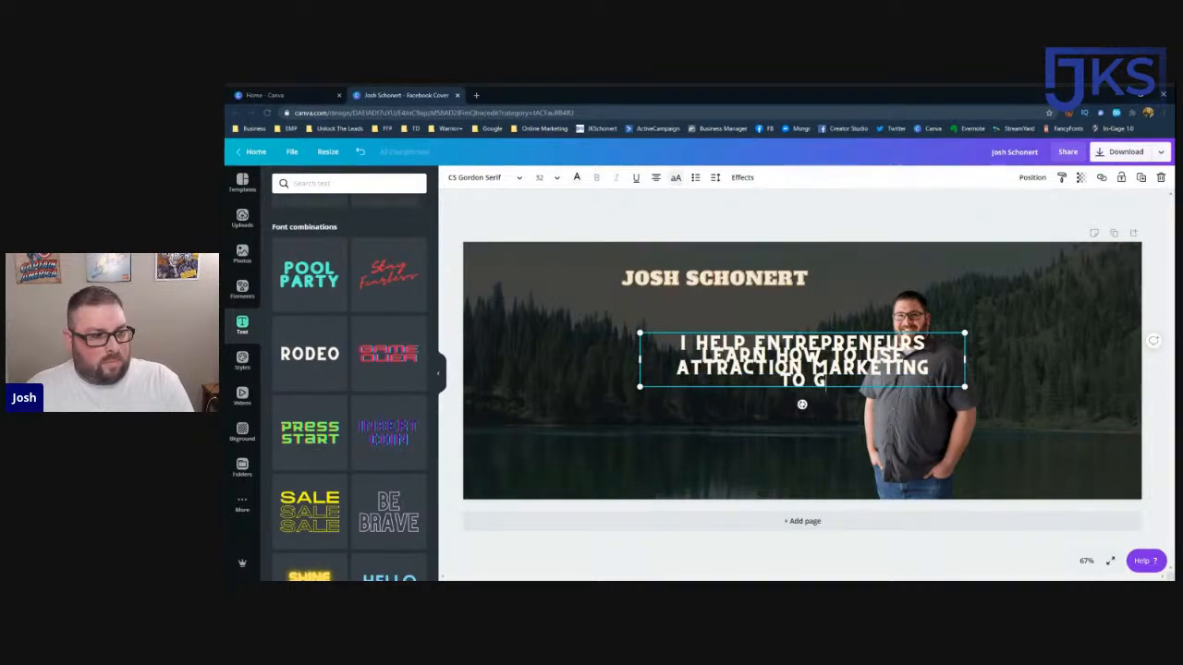
{"action": "type", "text": "ET MORE TARGET"}
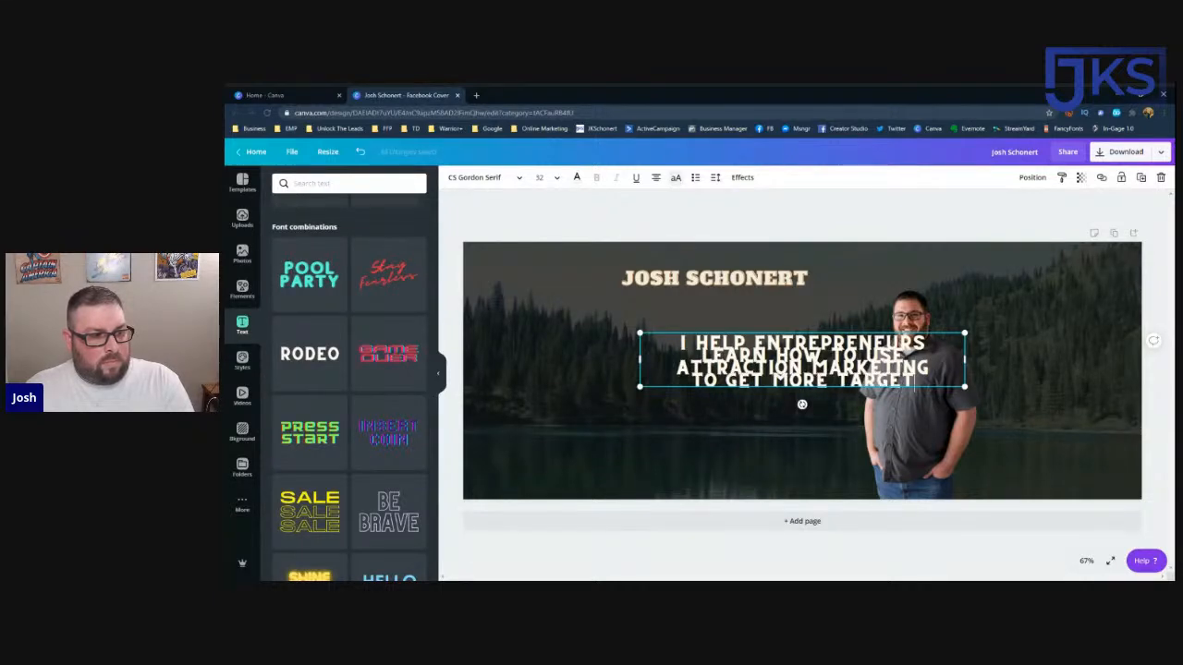
{"action": "type", "text": "ED PROSP"}
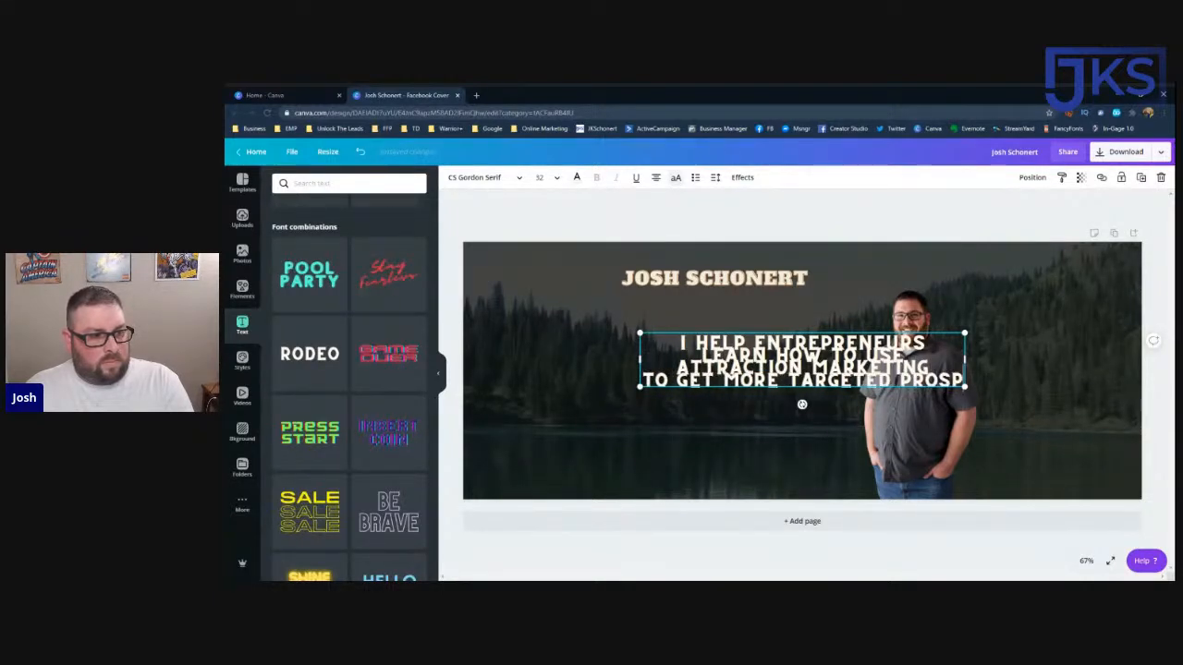
{"action": "type", "text": "ECTS AND SALES"}
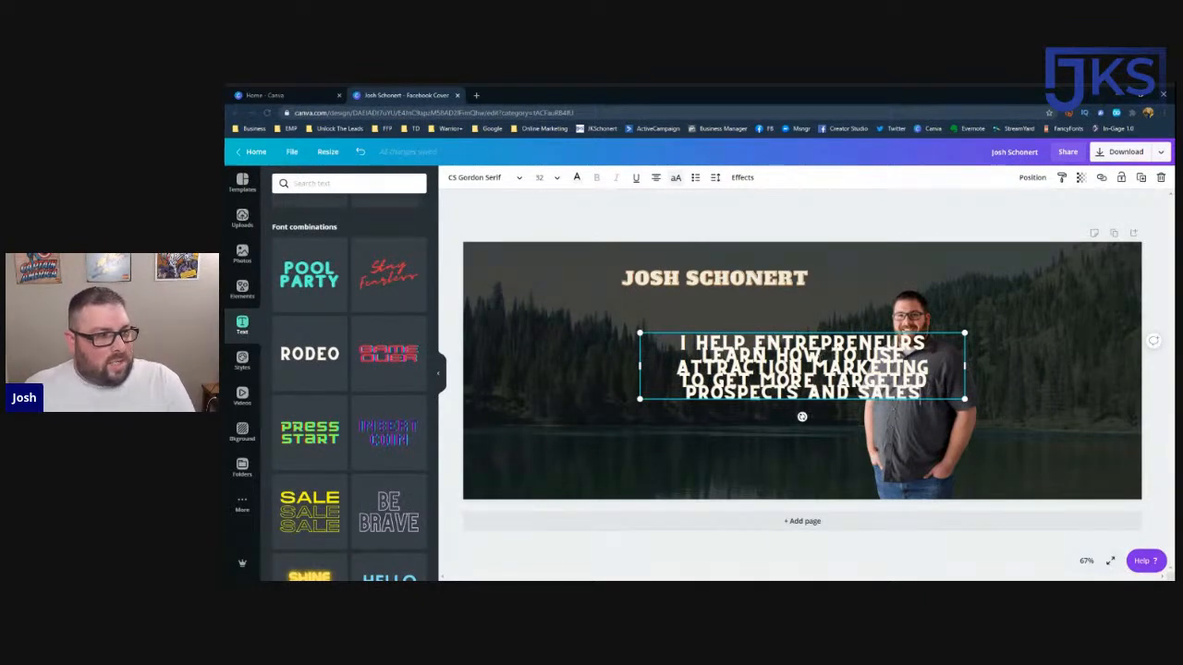
Step: Increase the tagline's line height to 1.18 and move the tagline just below the name text
{"action": "triple_click", "coordinate": [815, 358]}
{"action": "key", "text": "ctrl+a"}
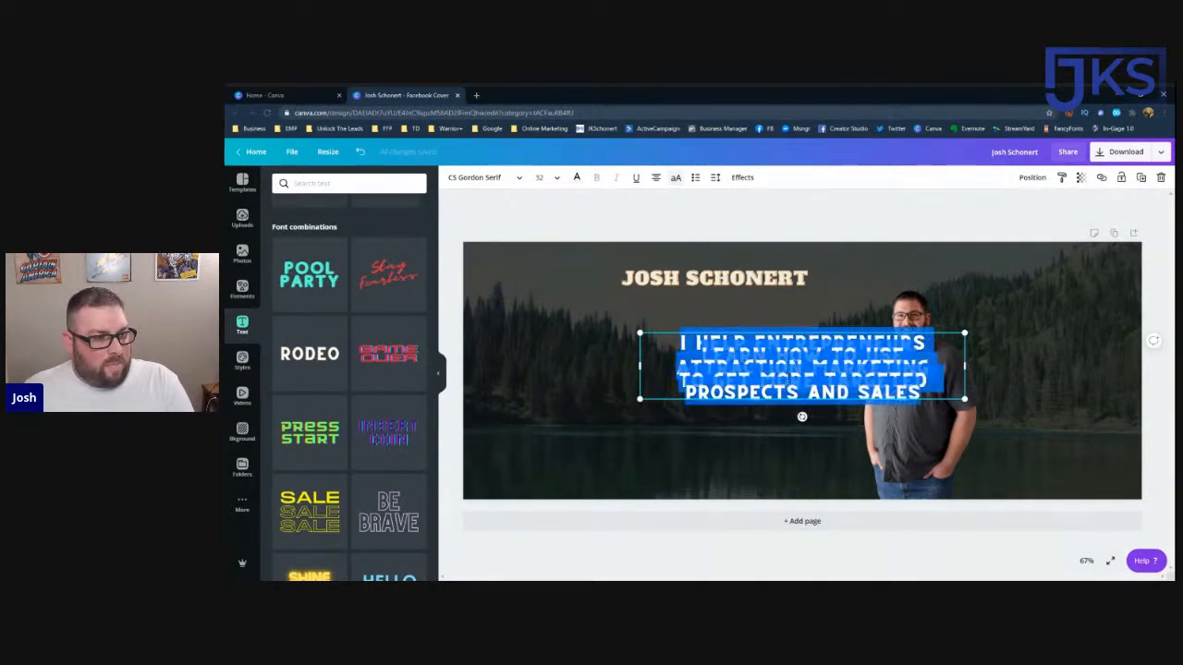
{"action": "left_click", "coordinate": [716, 176]}
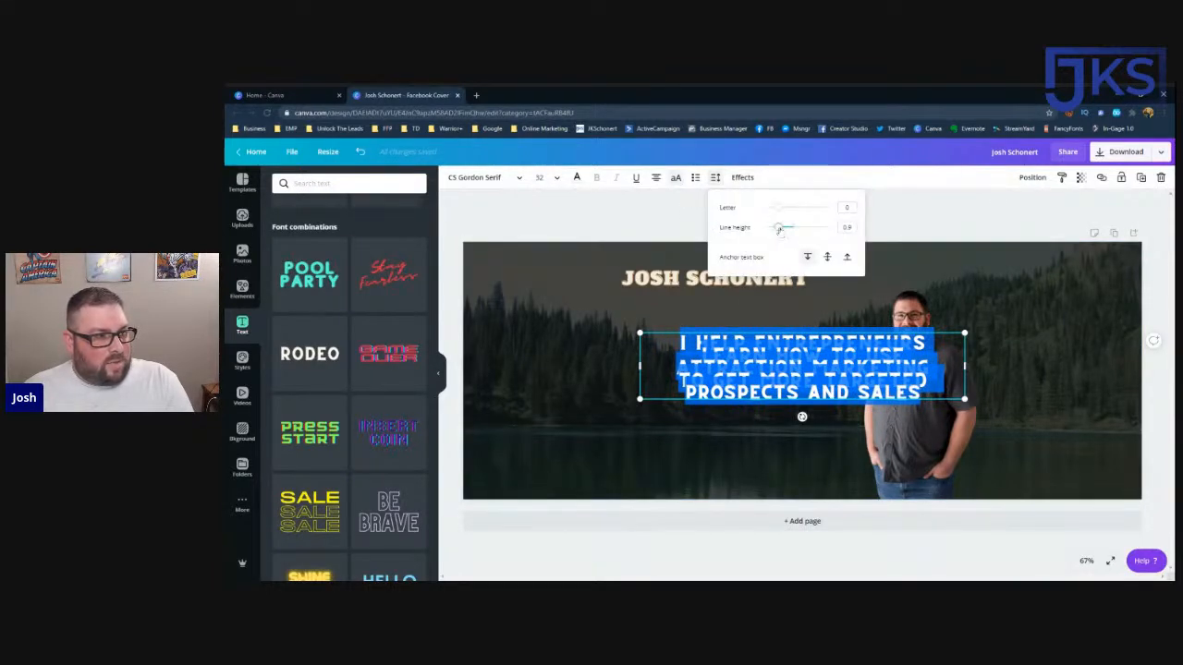
{"action": "left_click_drag", "start_coordinate": [779, 228], "coordinate": [787, 233]}
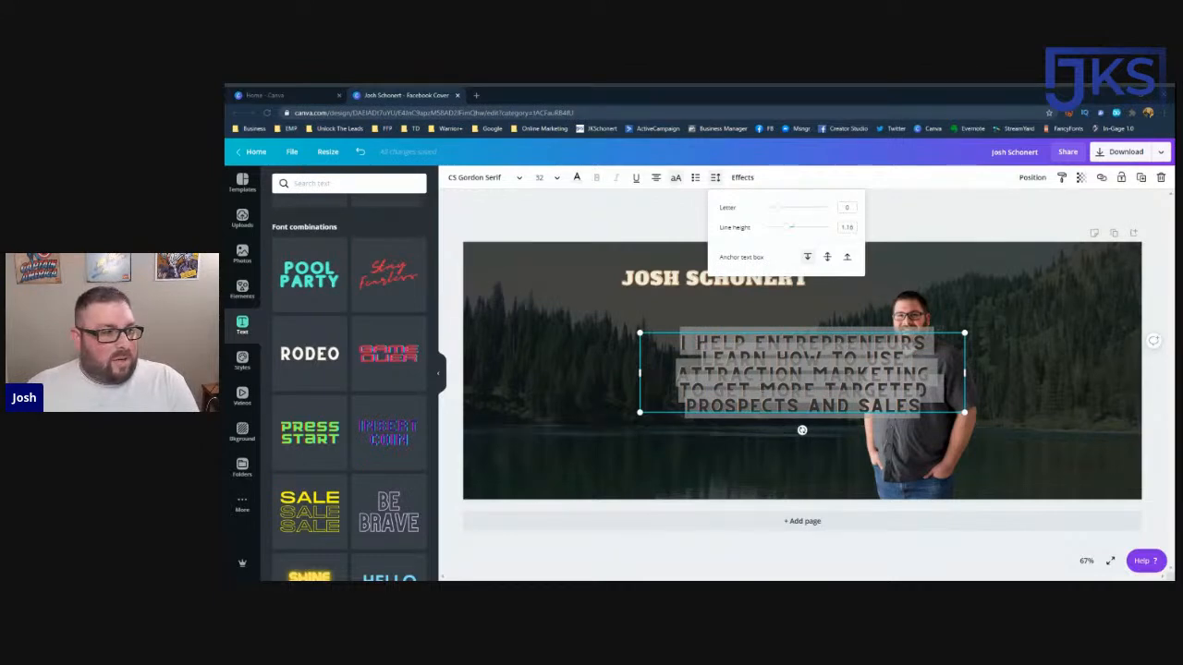
{"action": "left_click", "coordinate": [762, 388]}
{"action": "key", "text": "Escape"}
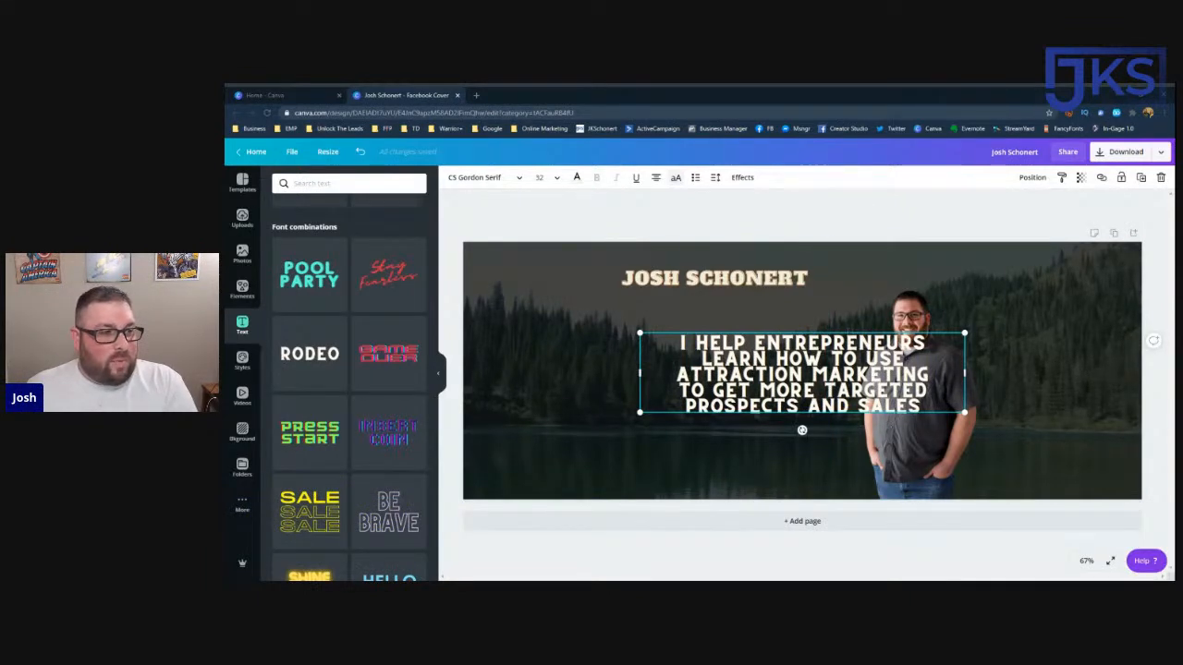
{"action": "left_click_drag", "start_coordinate": [802, 430], "coordinate": [747, 388]}
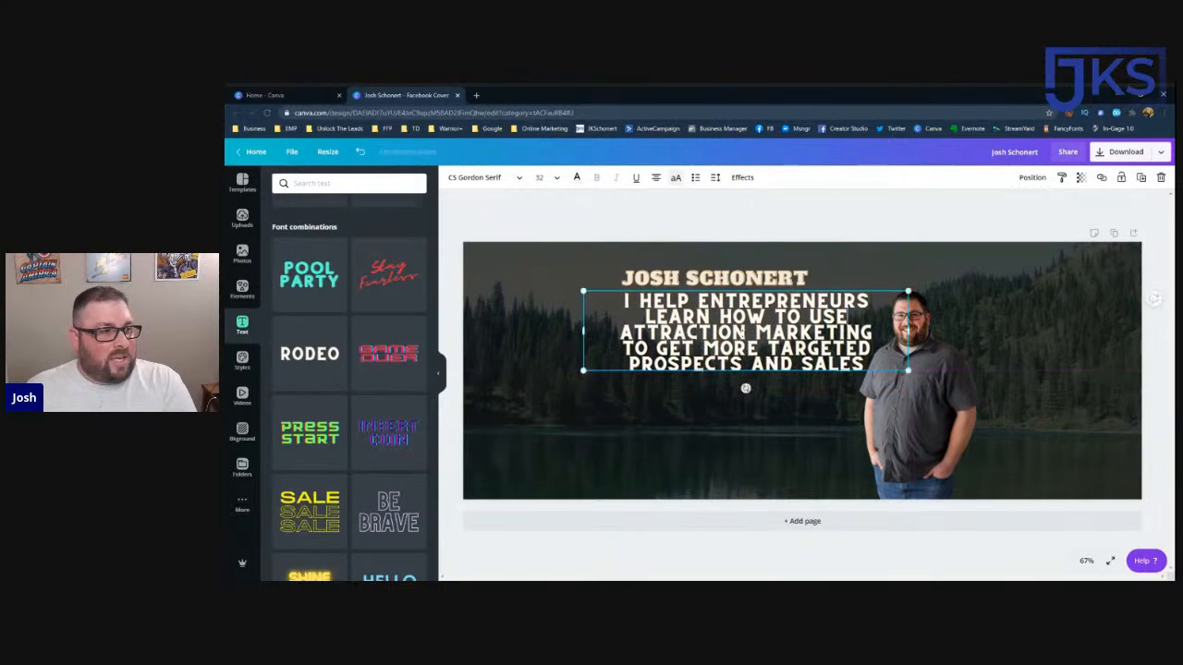
Step: Set the tagline's font size to 16 and put "PROSPECTS AND SALES" on its own line
{"action": "triple_click", "coordinate": [680, 330]}
{"action": "key", "text": "ctrl+a"}
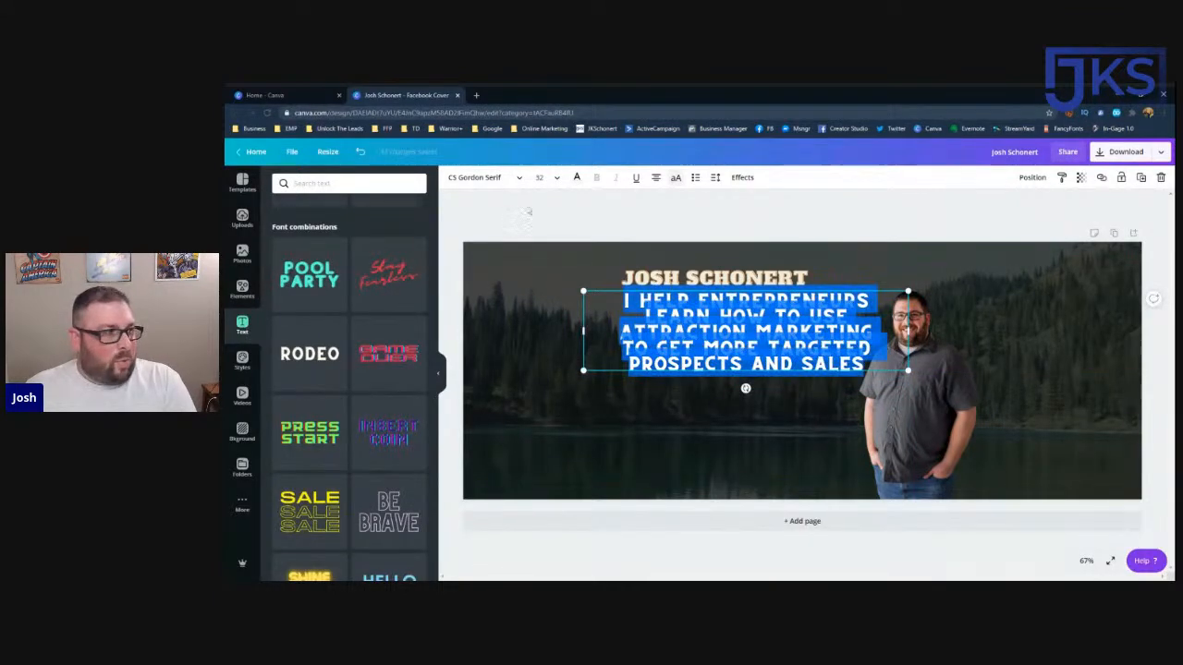
{"action": "left_click", "coordinate": [541, 178]}
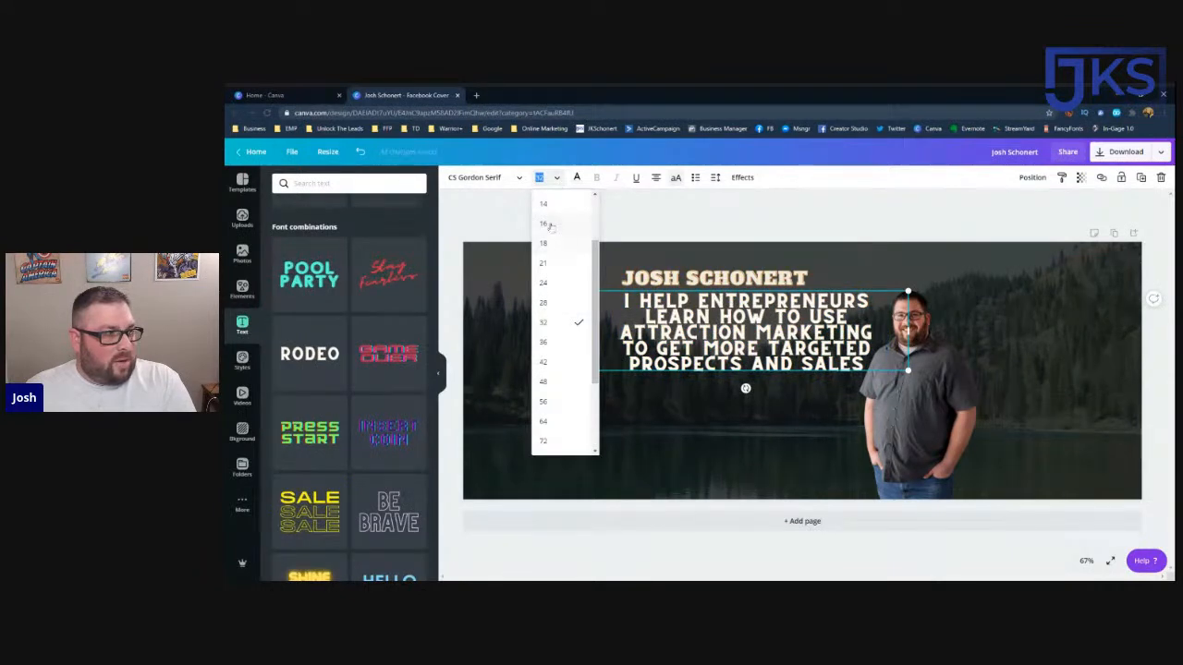
{"action": "left_click", "coordinate": [547, 224]}
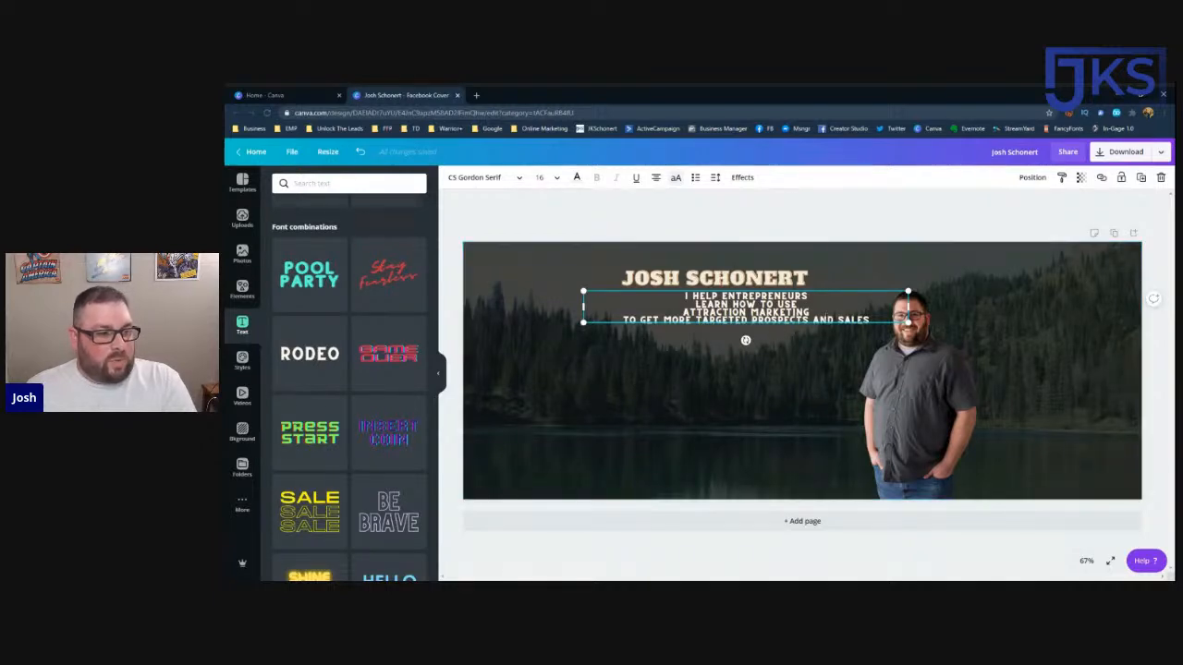
{"action": "key", "text": "Return"}
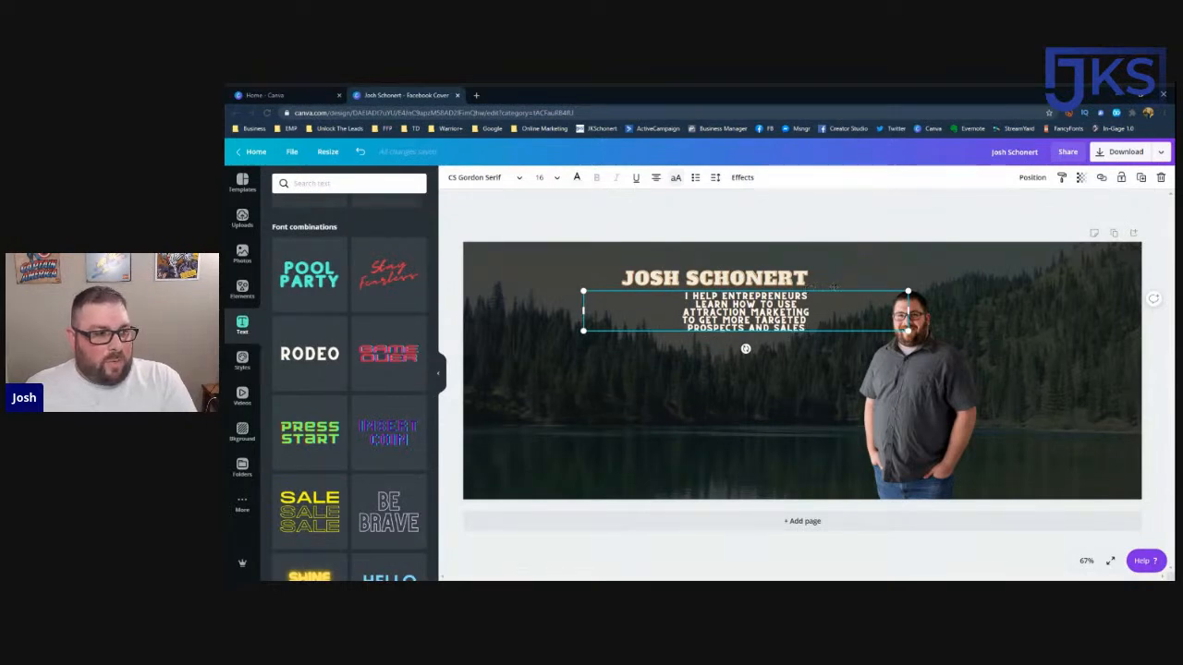
Step: Shift the tagline left so that it is centered beneath the name text
{"action": "left_click_drag", "start_coordinate": [832, 287], "coordinate": [828, 286]}
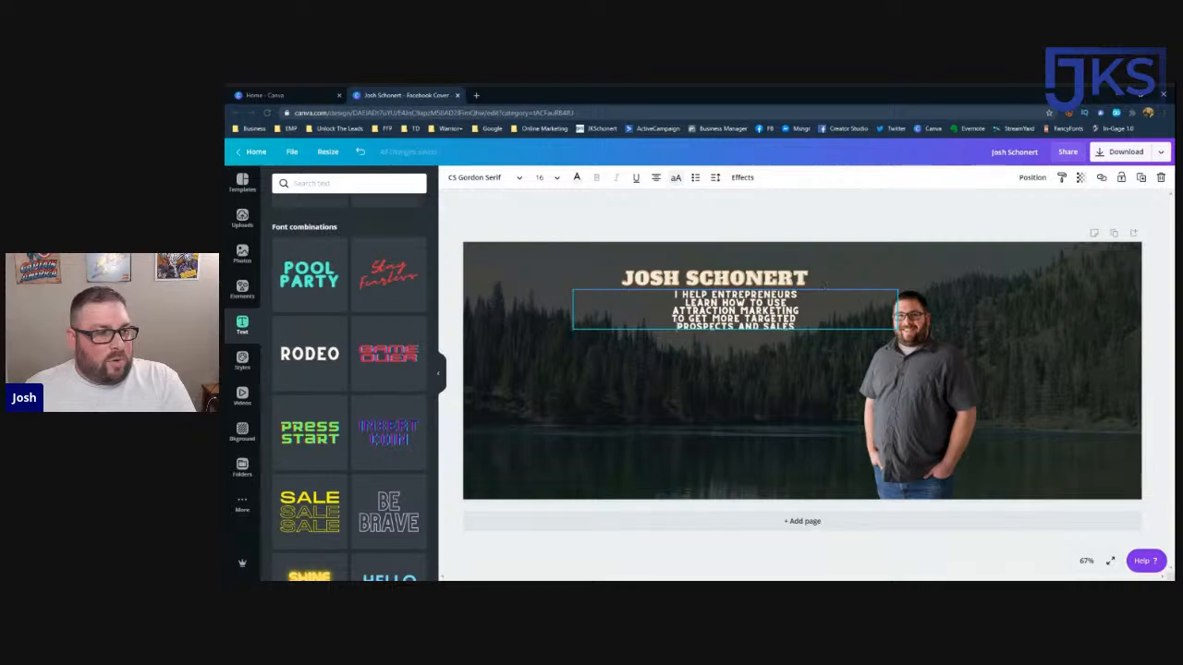
{"action": "left_click_drag", "start_coordinate": [823, 285], "coordinate": [804, 289]}
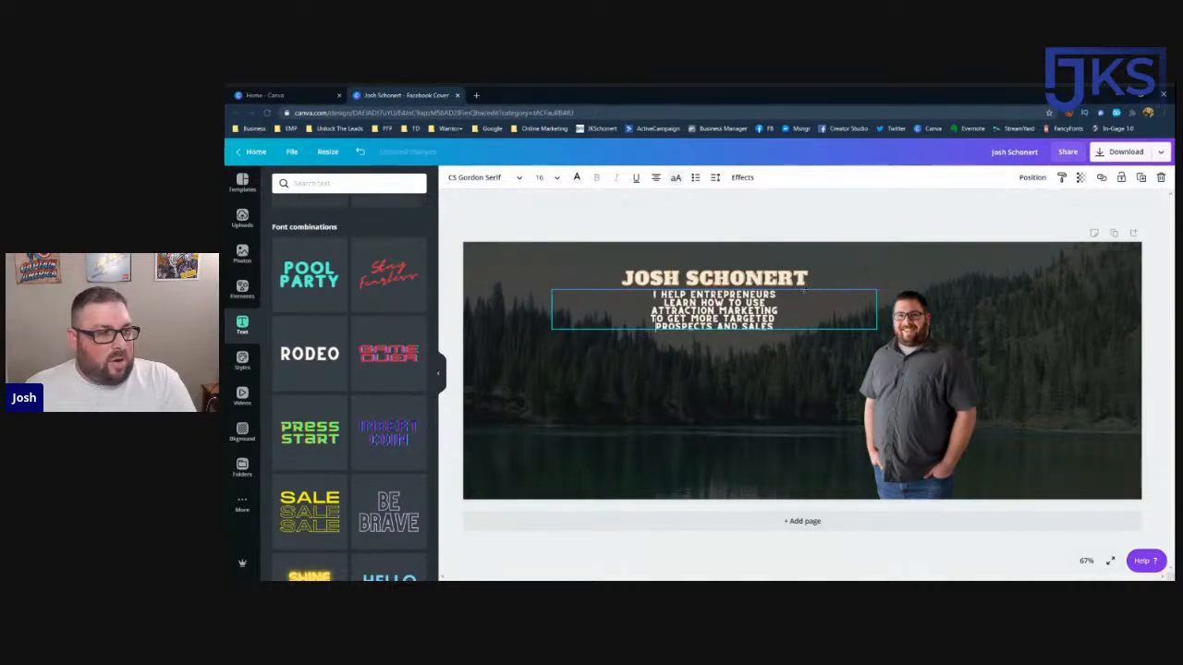
{"action": "left_click", "coordinate": [803, 519]}
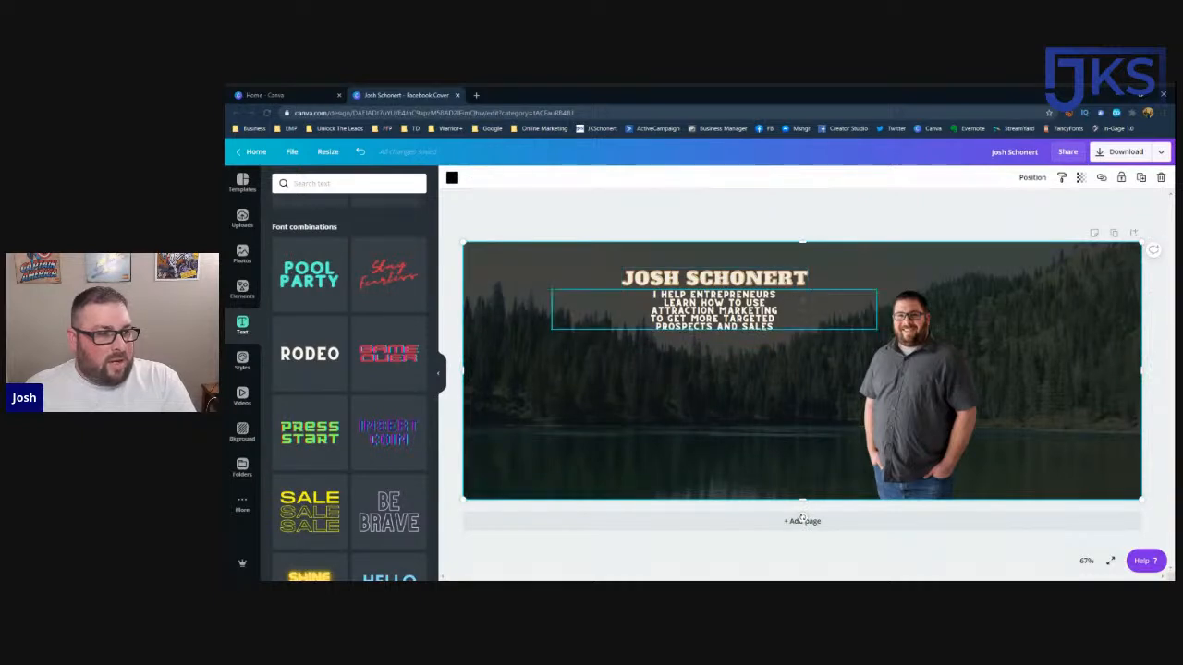
{"action": "left_click", "coordinate": [808, 296]}
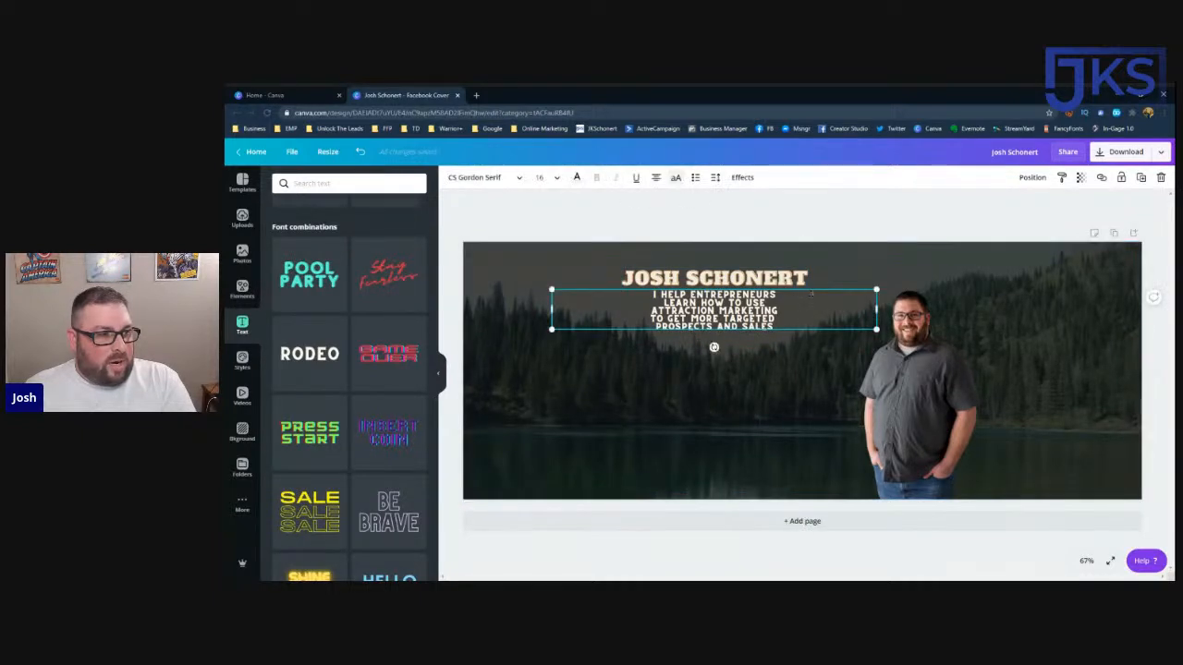
{"action": "left_click", "coordinate": [802, 525]}
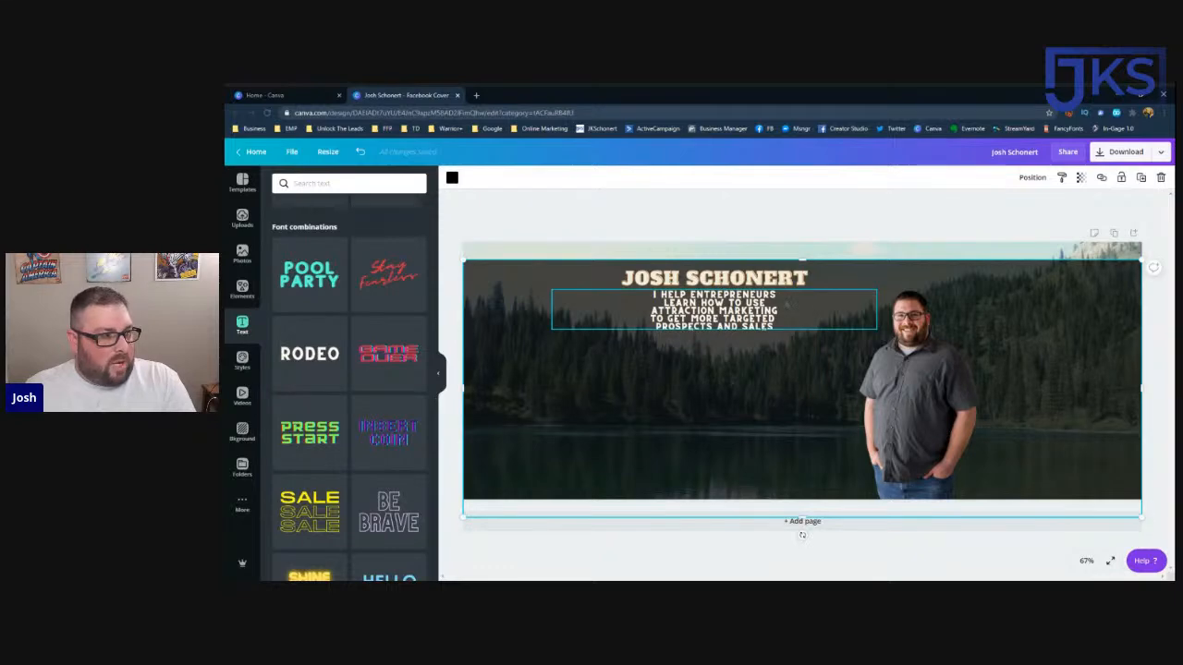
Step: Move the tagline and the name down to the cover's mid-height, keeping the name directly above the tagline
{"action": "left_click", "coordinate": [794, 313]}
{"action": "left_click_drag", "start_coordinate": [794, 313], "coordinate": [792, 367]}
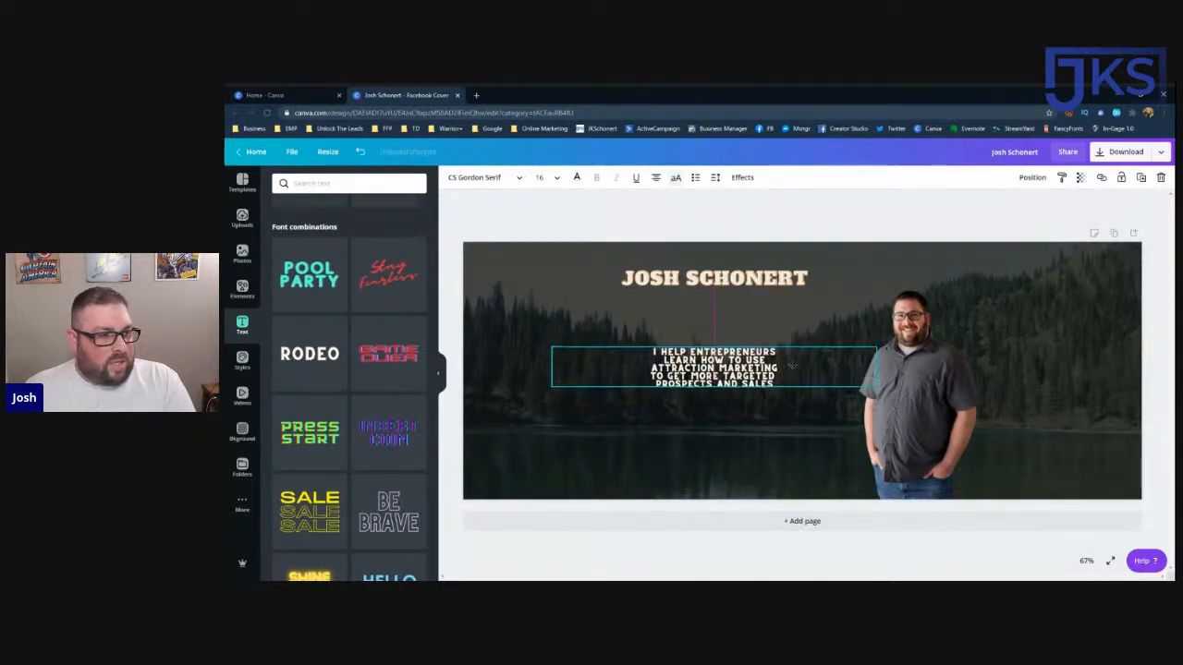
{"action": "left_click", "coordinate": [778, 289]}
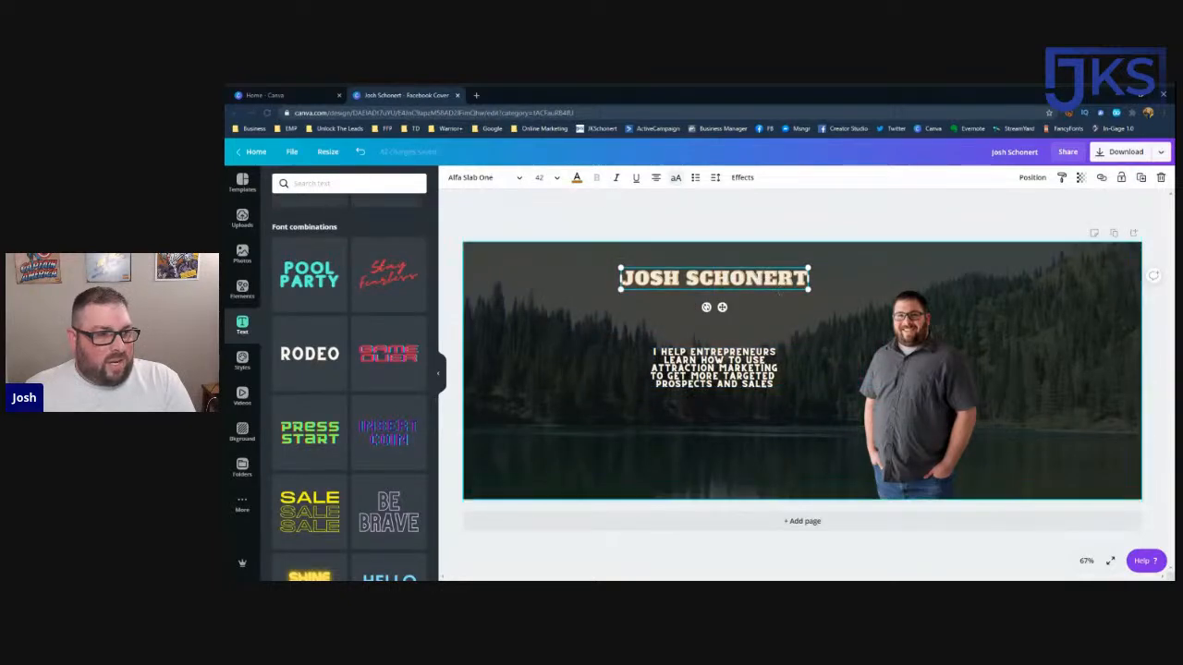
{"action": "left_click_drag", "start_coordinate": [778, 290], "coordinate": [763, 354]}
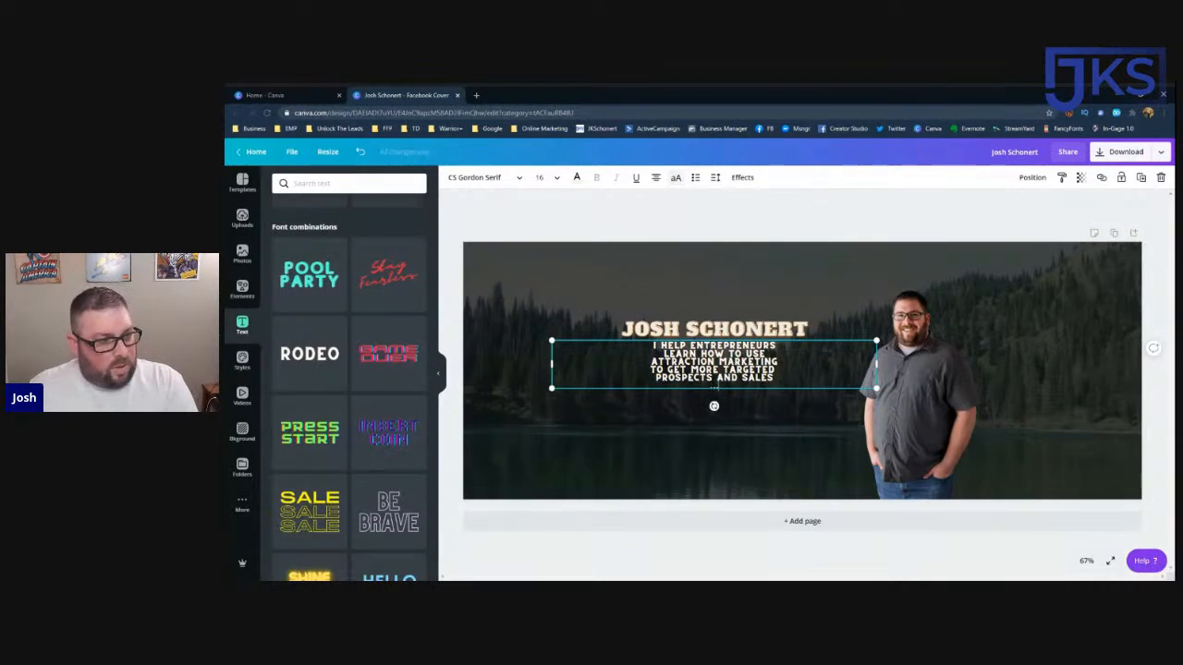
Step: Add a new last line to the tagline reading "...WITHOUT BEING SPAMMY OR AWKWARD" beneath "PROSPECTS AND SALES"
{"action": "type", "text": "WITHOUT BEING S"}
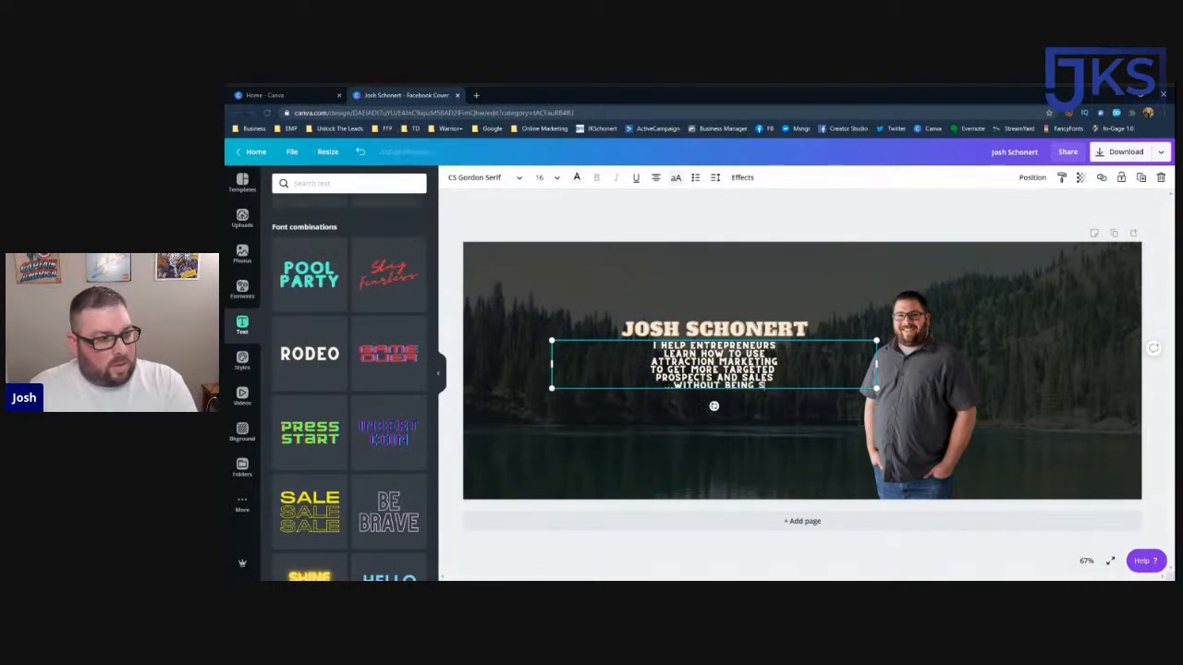
{"action": "type", "text": "PAMMY OR AWK"}
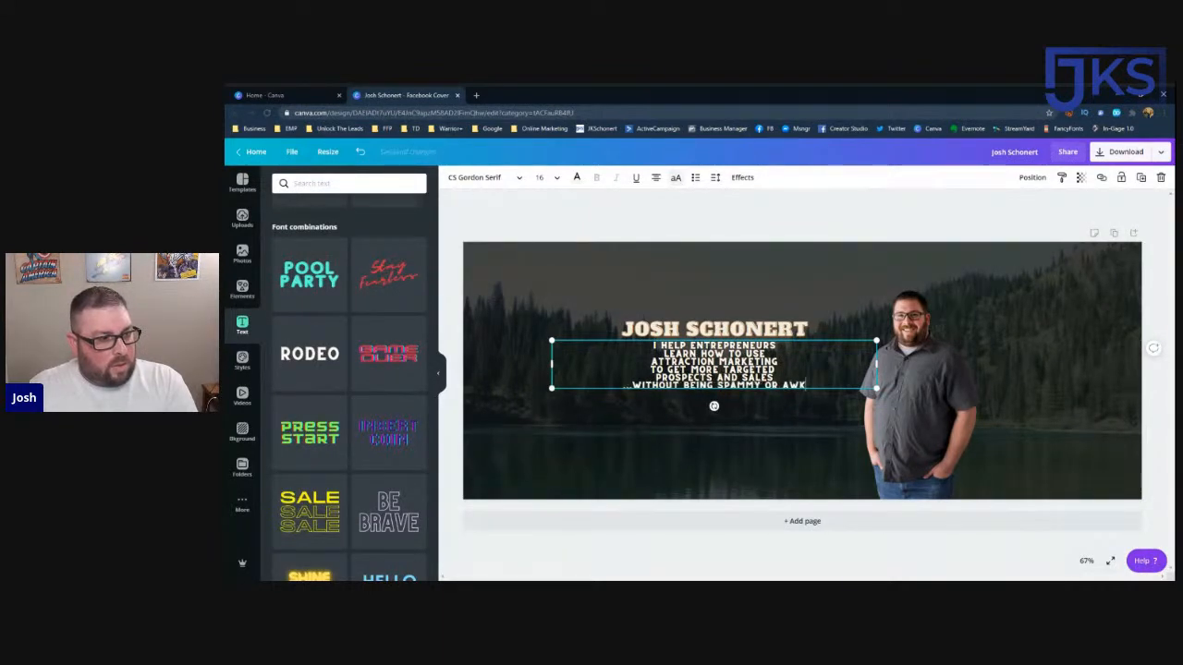
{"action": "type", "text": "WARD"}
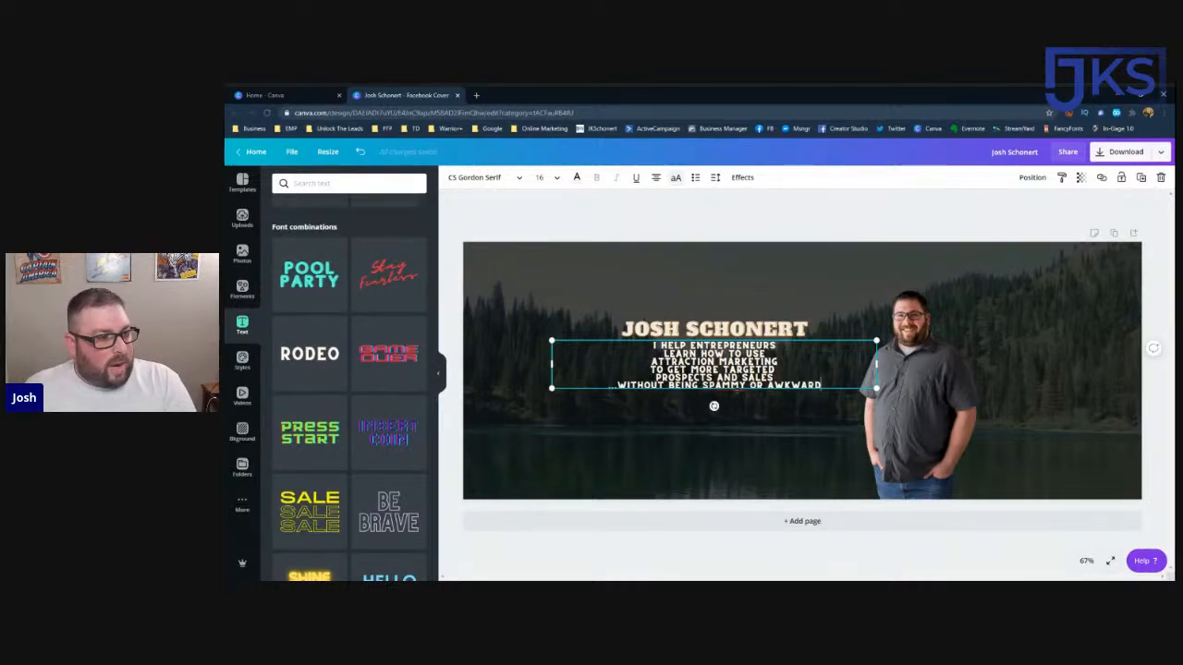
Step: Try font sizes 10 and 12 on the tagline's last line, "...WITHOUT BEING SPAMMY OR AWKWARD"
{"action": "key", "text": "shift+Home"}
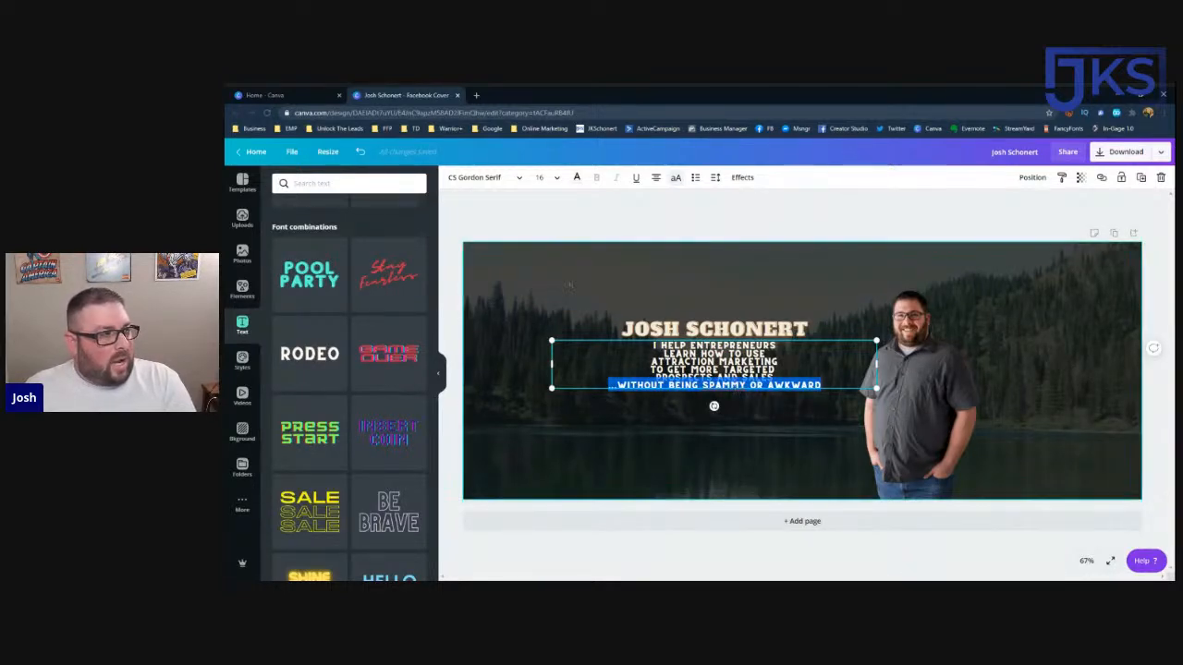
{"action": "left_click", "coordinate": [539, 177]}
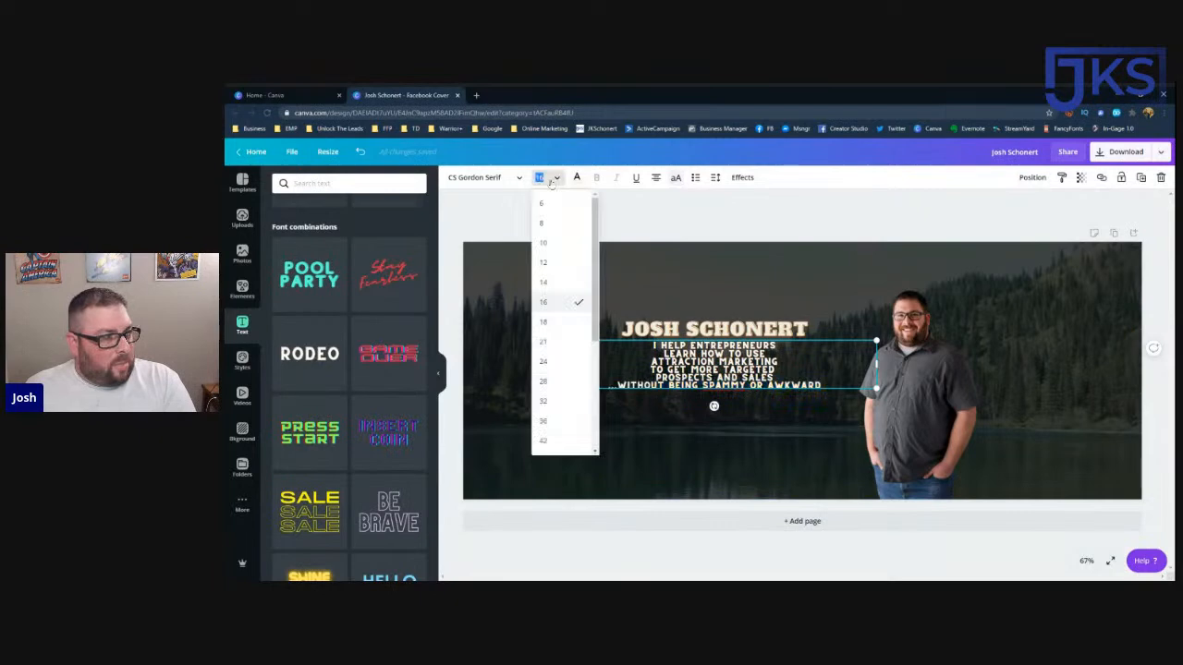
{"action": "left_click", "coordinate": [545, 243]}
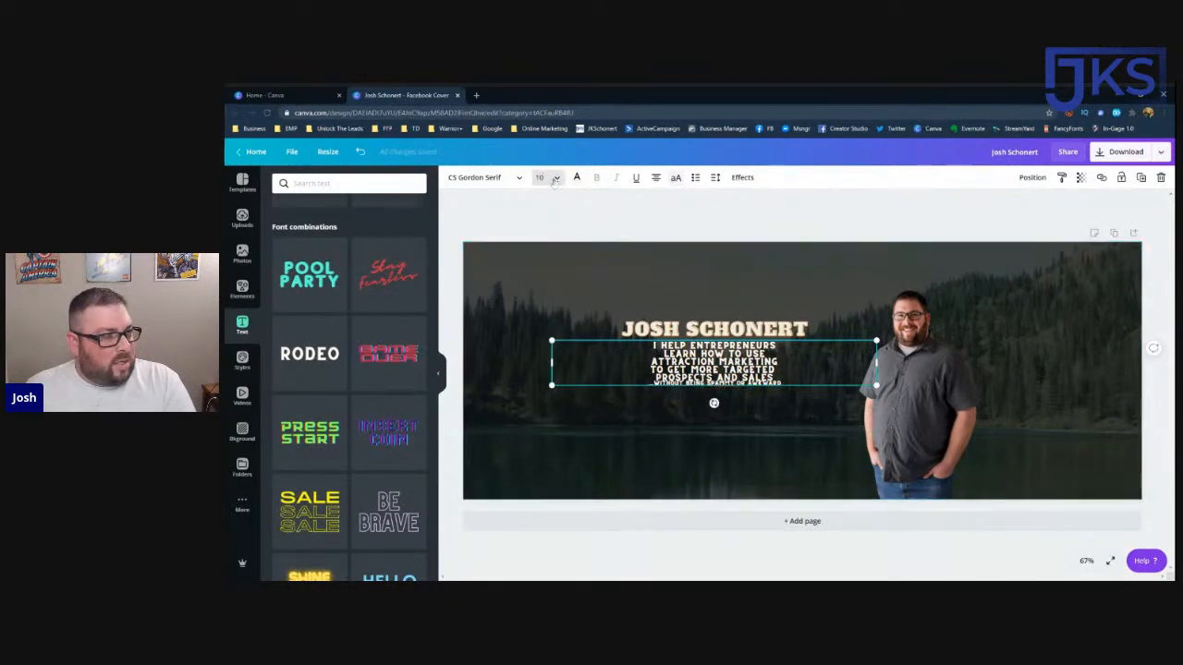
{"action": "left_click", "coordinate": [553, 179]}
{"action": "left_click", "coordinate": [555, 263]}
Step: Set the line height of the whole tagline to 1.13
{"action": "left_click", "coordinate": [725, 373]}
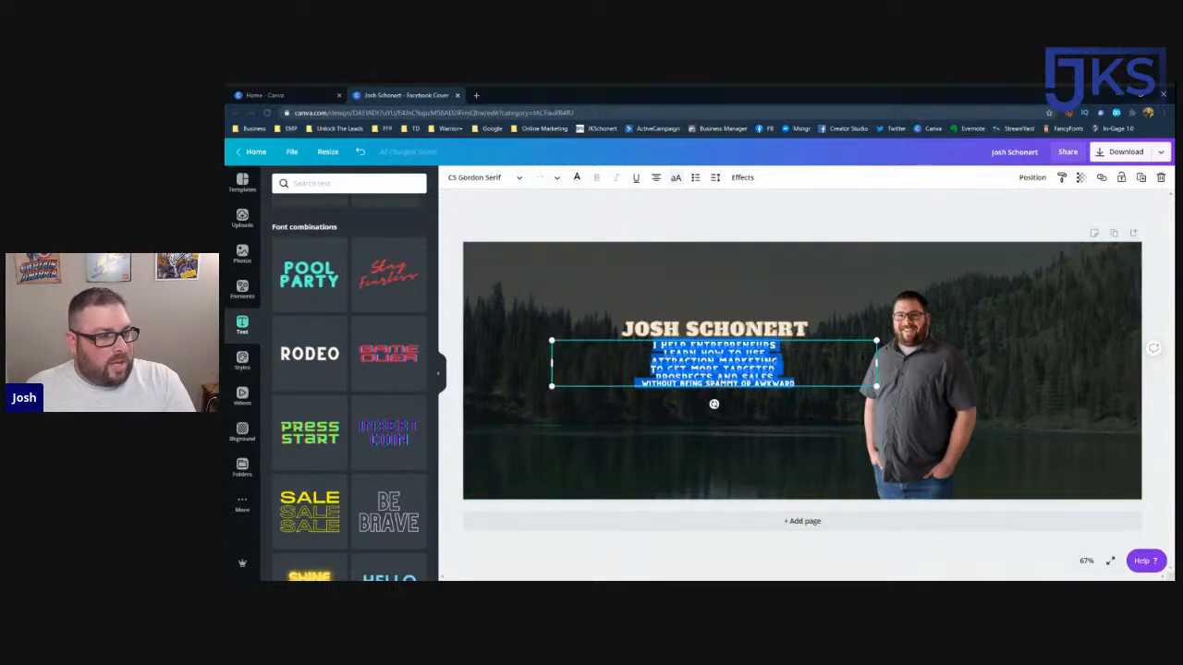
{"action": "left_click", "coordinate": [714, 177]}
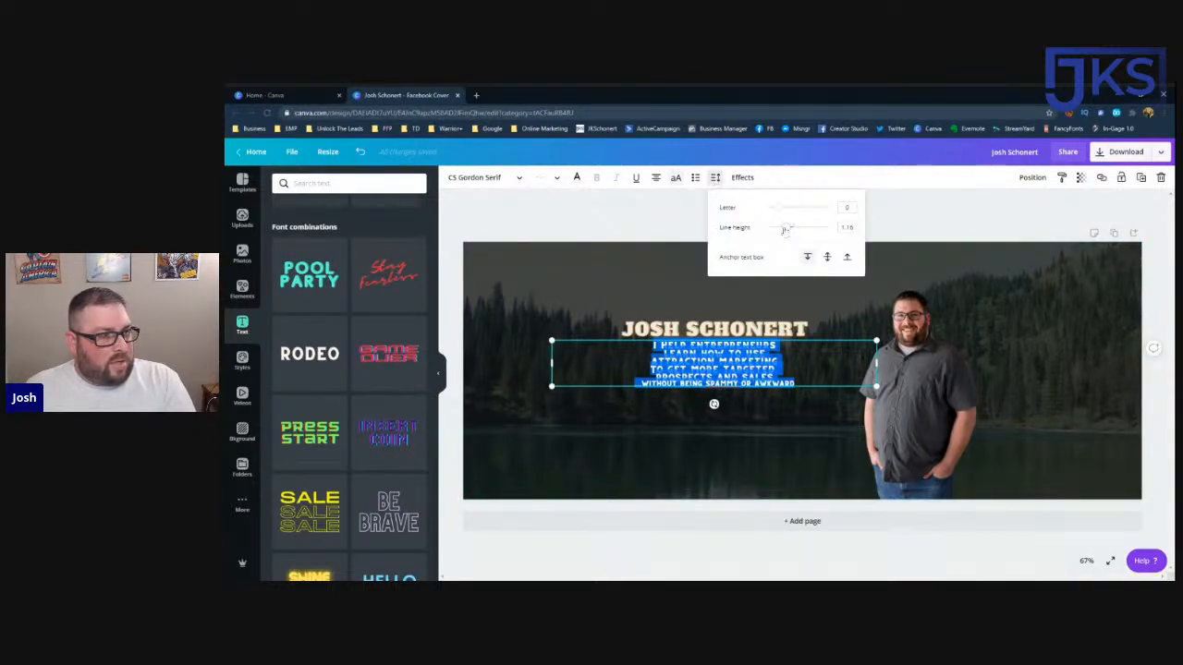
{"action": "left_click_drag", "start_coordinate": [786, 228], "coordinate": [787, 230]}
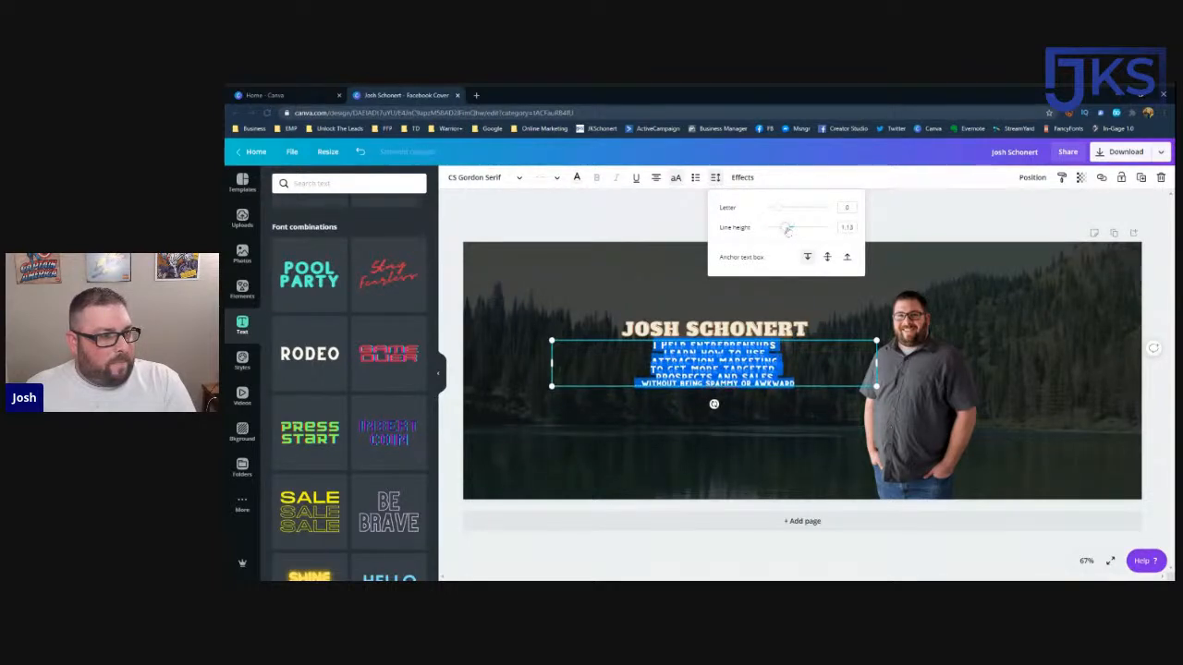
{"action": "left_click", "coordinate": [686, 226]}
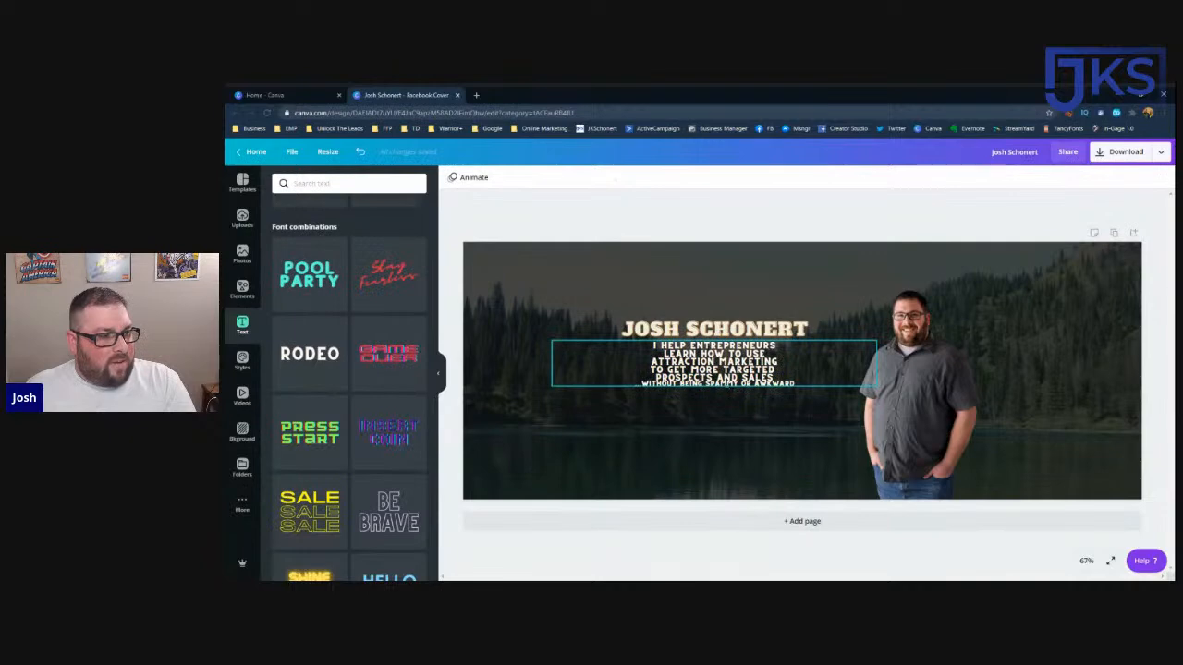
Step: Set the "...WITHOUT BEING SPAMMY OR AWKWARD" line to font size 10, with a gap between it and the lines above
{"action": "left_click", "coordinate": [729, 384]}
{"action": "triple_click", "coordinate": [729, 385]}
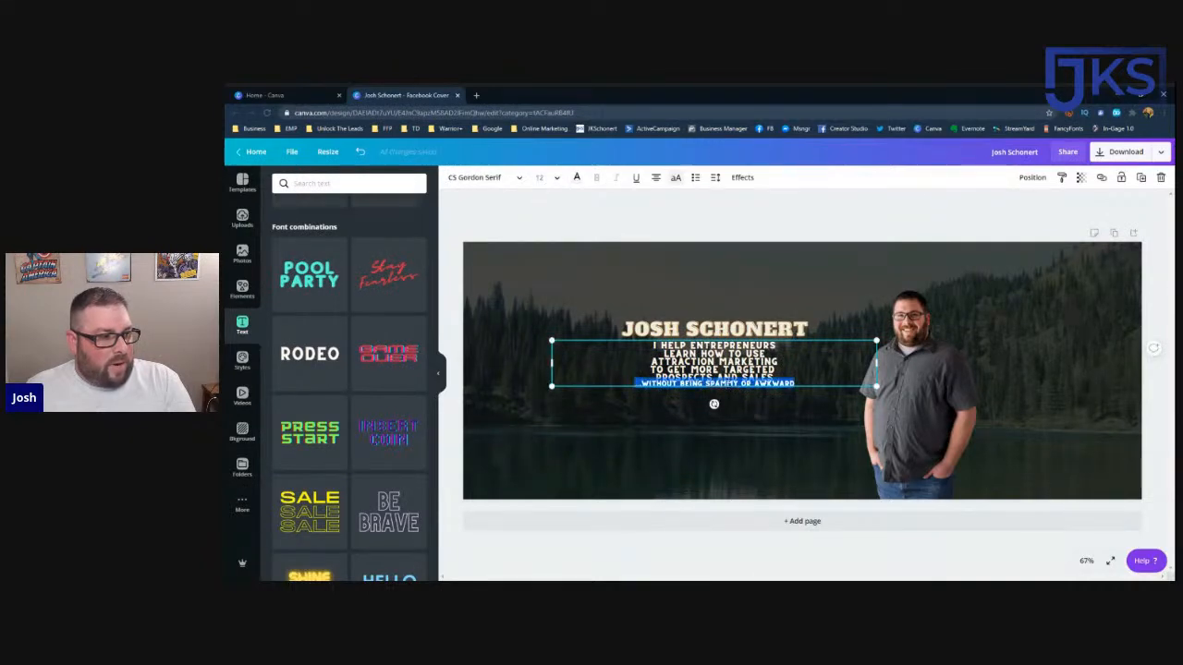
{"action": "left_click", "coordinate": [541, 176]}
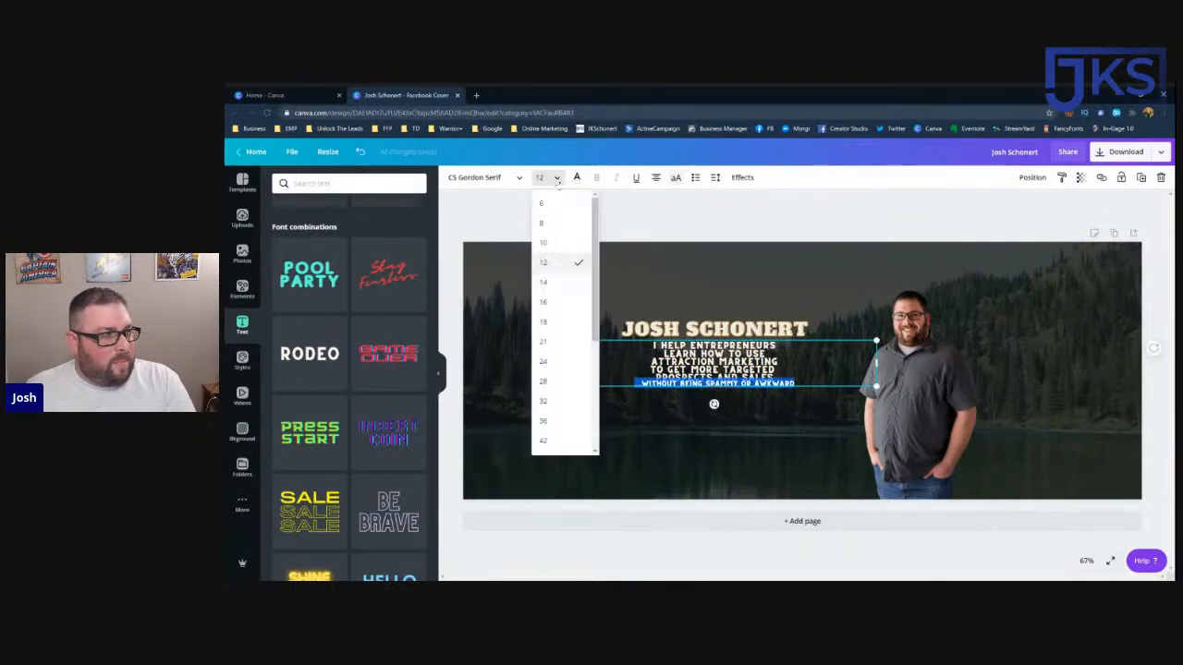
{"action": "left_click", "coordinate": [543, 243]}
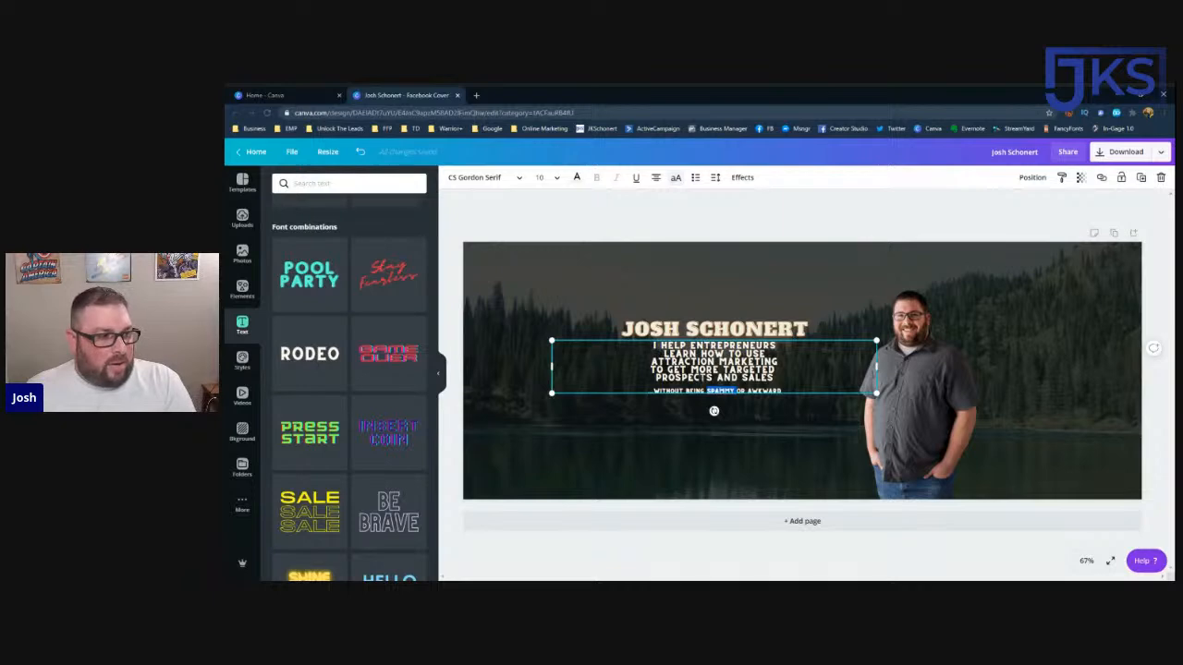
{"action": "left_click", "coordinate": [796, 486]}
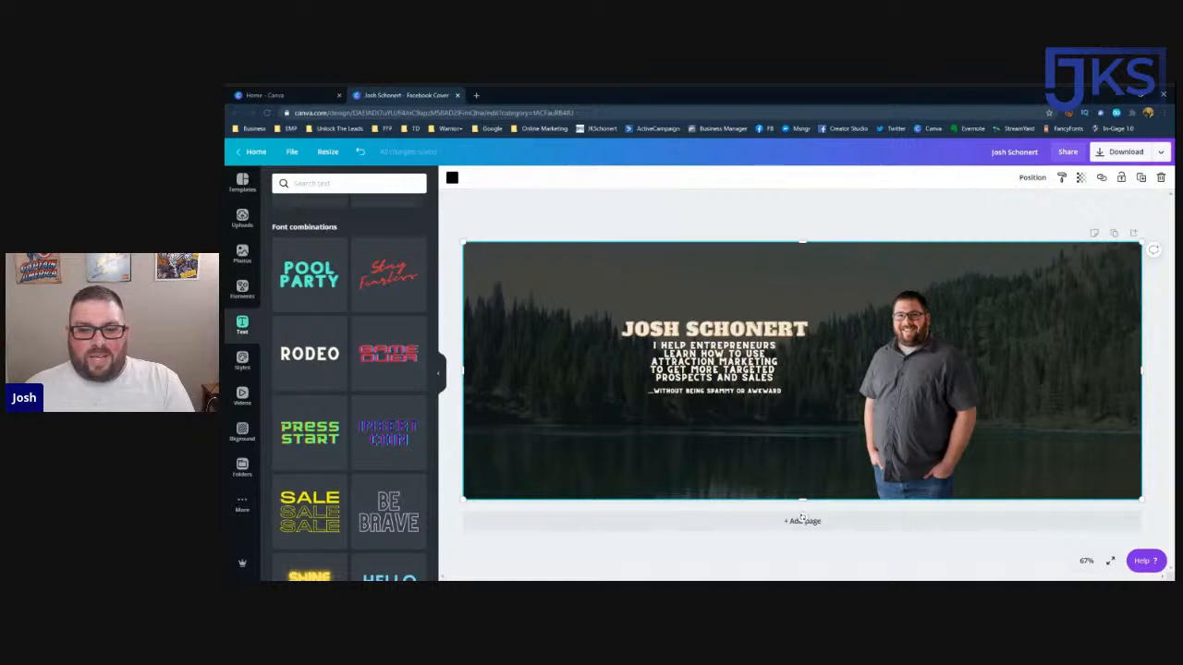
Step: Color the words "ATTRACTION MARKETING" in the tagline light blue from the default colors
{"action": "left_click", "coordinate": [713, 381]}
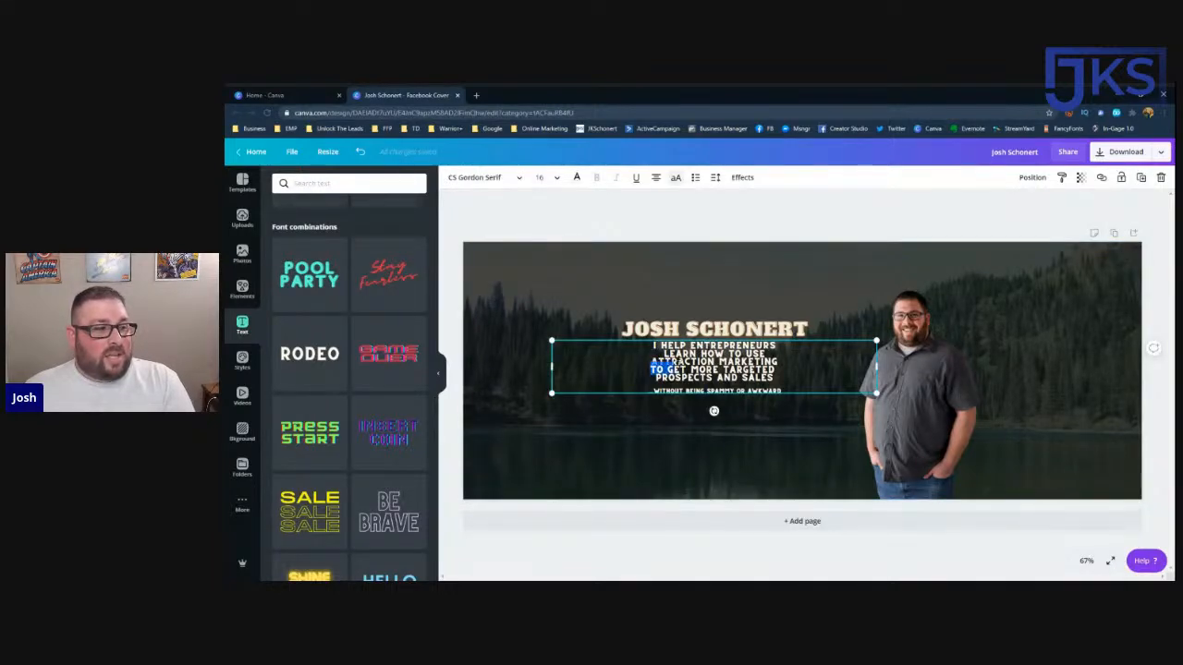
{"action": "left_click_drag", "start_coordinate": [653, 362], "coordinate": [772, 363]}
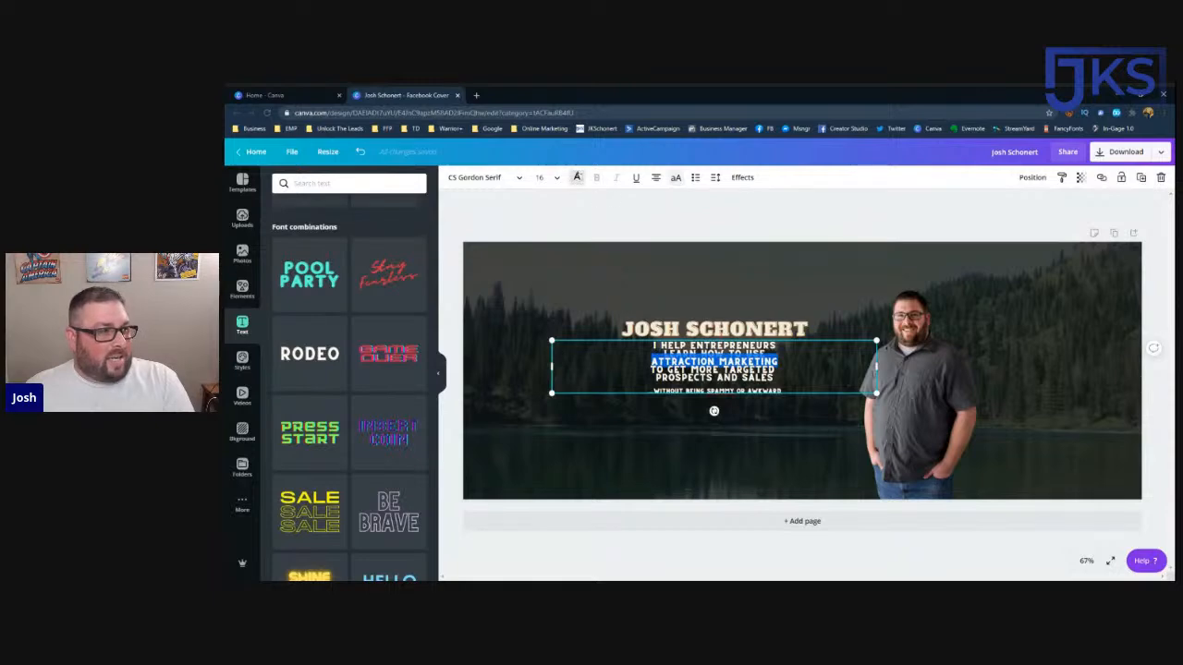
{"action": "left_click", "coordinate": [577, 178]}
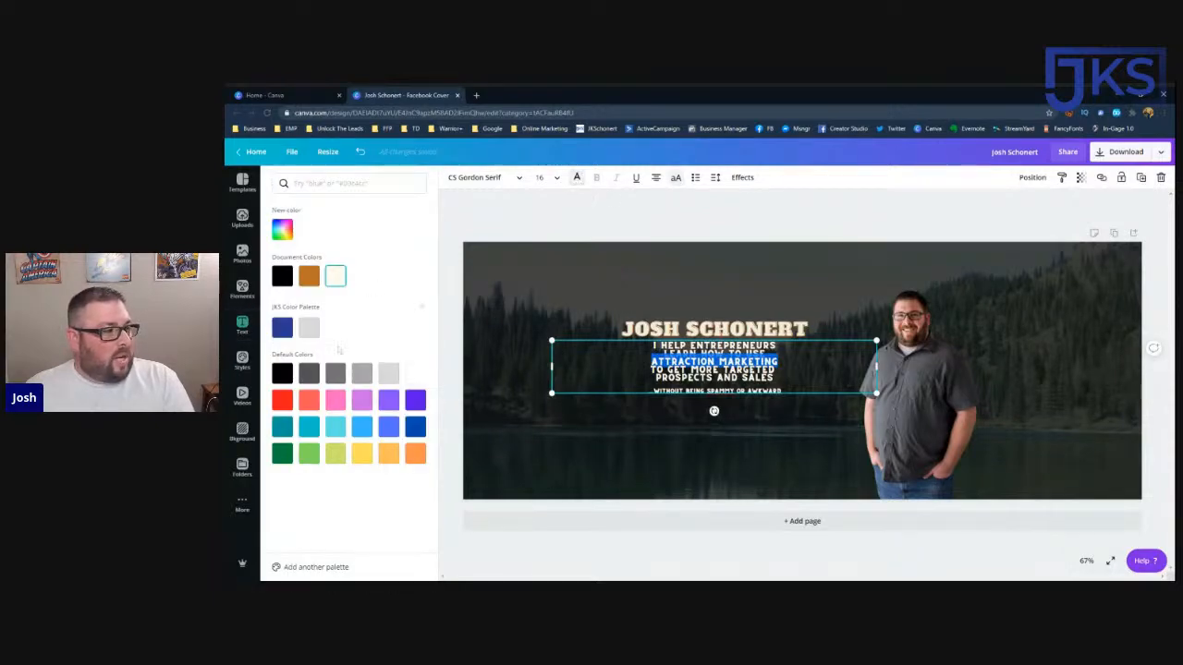
{"action": "left_click", "coordinate": [362, 432]}
{"action": "left_click", "coordinate": [773, 369]}
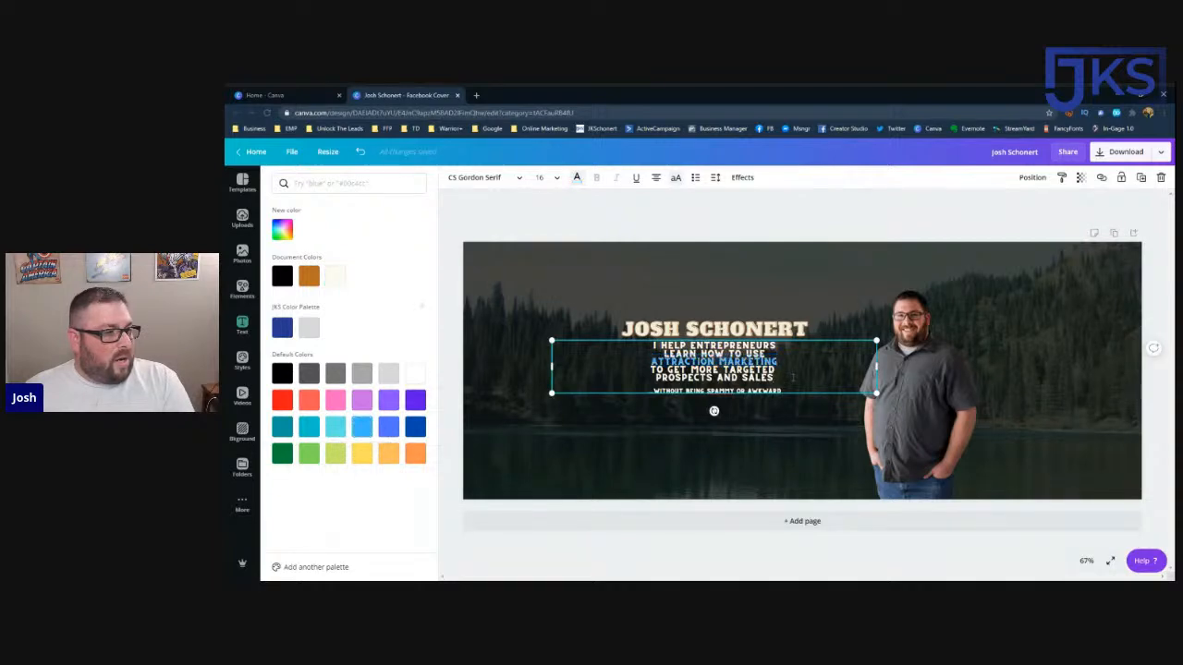
Step: Recolor "ATTRACTION MARKETING" in the tagline with the default orange
{"action": "left_click_drag", "start_coordinate": [651, 361], "coordinate": [778, 361]}
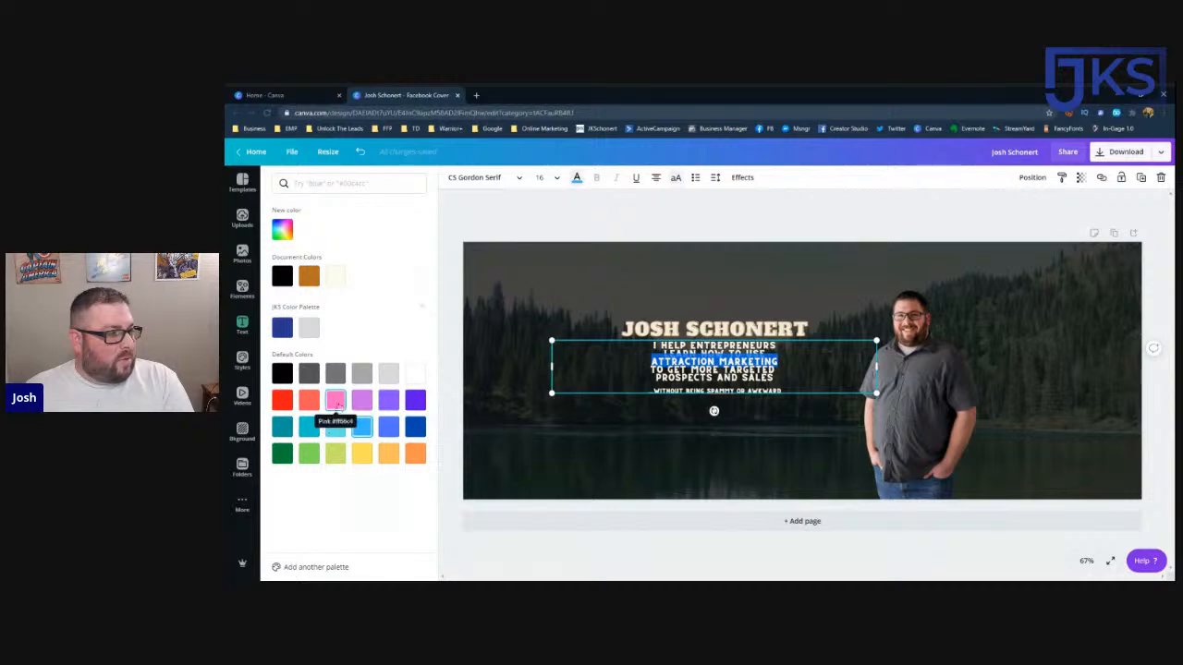
{"action": "left_click", "coordinate": [415, 453]}
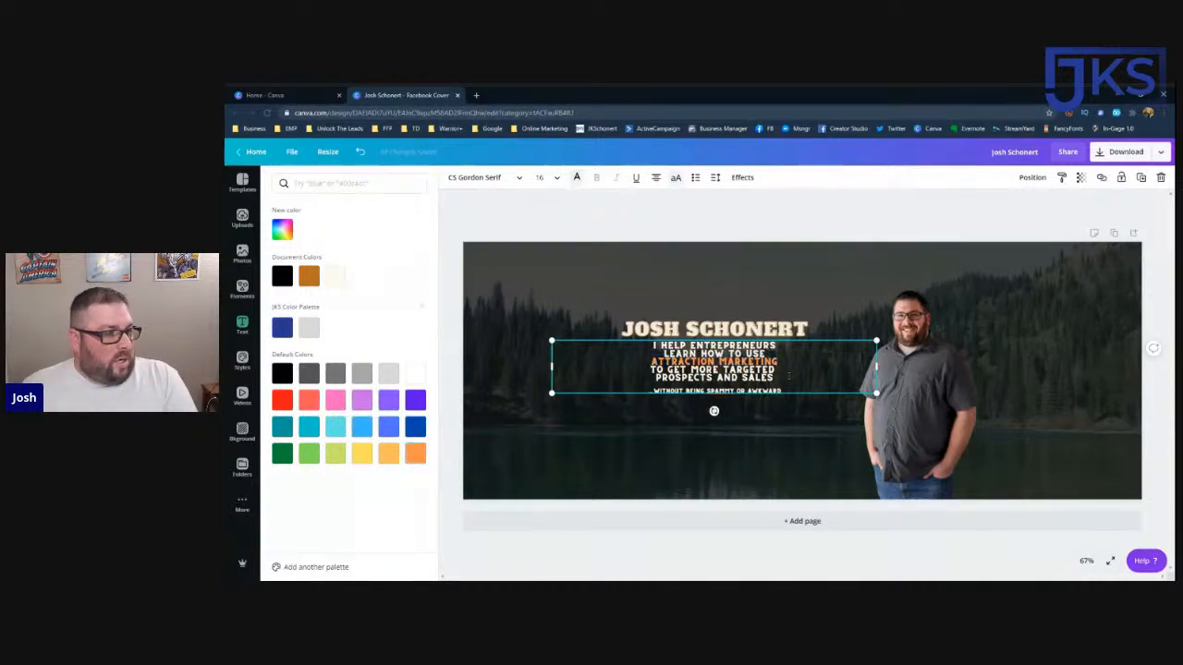
{"action": "mouse_move", "coordinate": [713, 370]}
{"action": "left_mouse_down"}
{"action": "mouse_move", "coordinate": [651, 371]}
{"action": "mouse_move", "coordinate": [732, 365]}
{"action": "left_mouse_up"}
{"action": "left_click", "coordinate": [731, 367]}
Step: Change the color of "ATTRACTION MARKETING" in the tagline to the default coral red
{"action": "left_click_drag", "start_coordinate": [651, 362], "coordinate": [777, 358]}
{"action": "left_click", "coordinate": [415, 453]}
{"action": "left_click", "coordinate": [309, 405]}
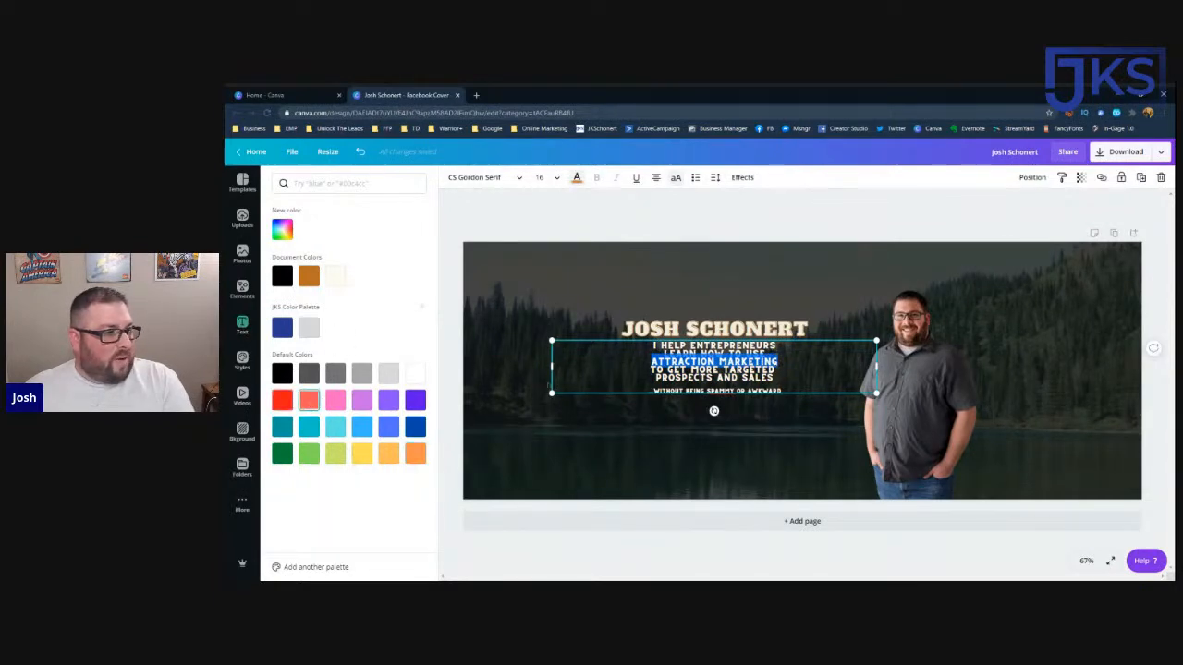
{"action": "left_click", "coordinate": [698, 376]}
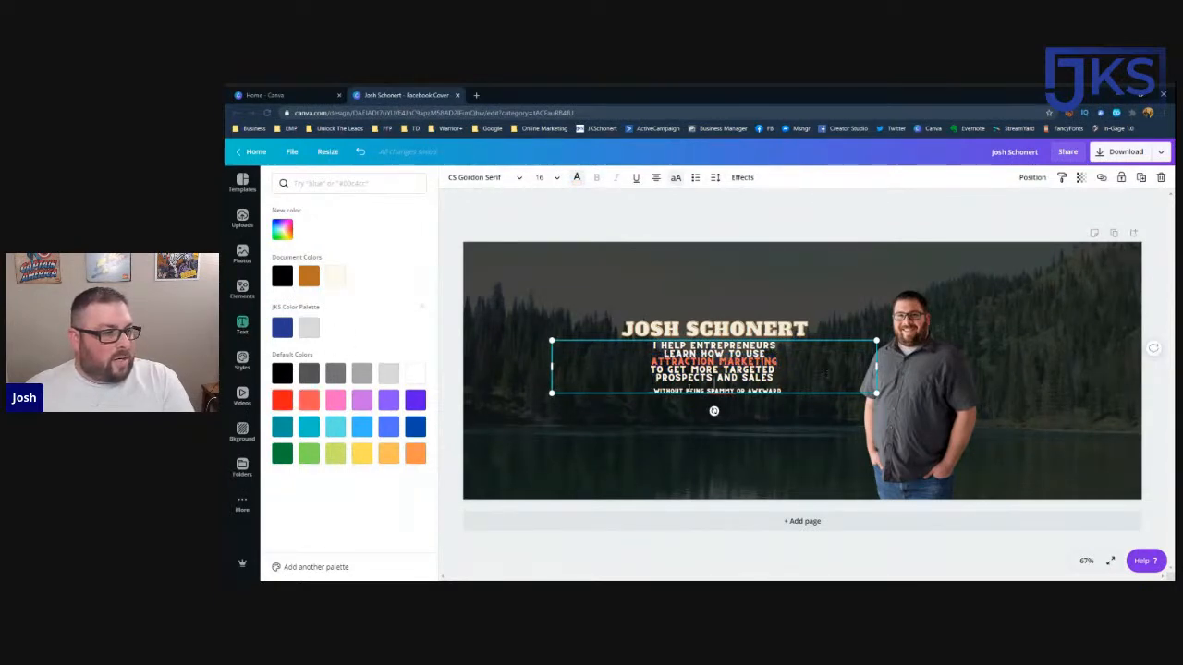
Step: Color the words "PROSPECTS", "SALES" and "TARGETED" in the tagline light green from the default colors
{"action": "left_click_drag", "start_coordinate": [657, 378], "coordinate": [716, 378]}
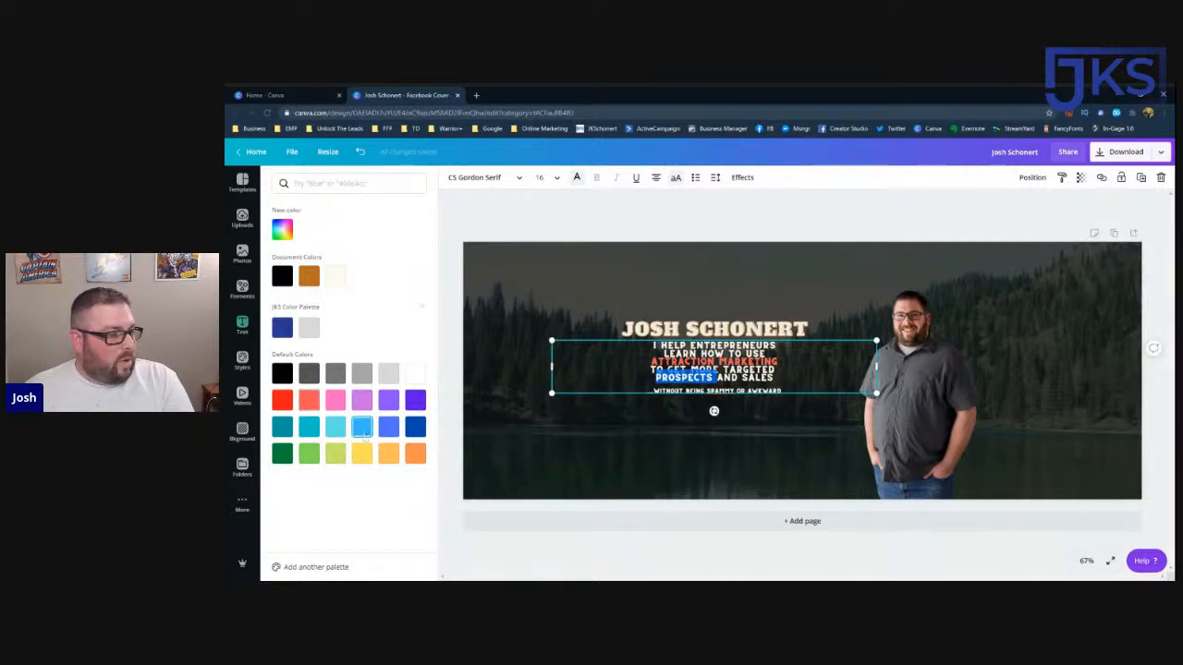
{"action": "left_click", "coordinate": [309, 453]}
{"action": "left_click_drag", "start_coordinate": [742, 378], "coordinate": [775, 378]}
{"action": "left_click", "coordinate": [311, 455]}
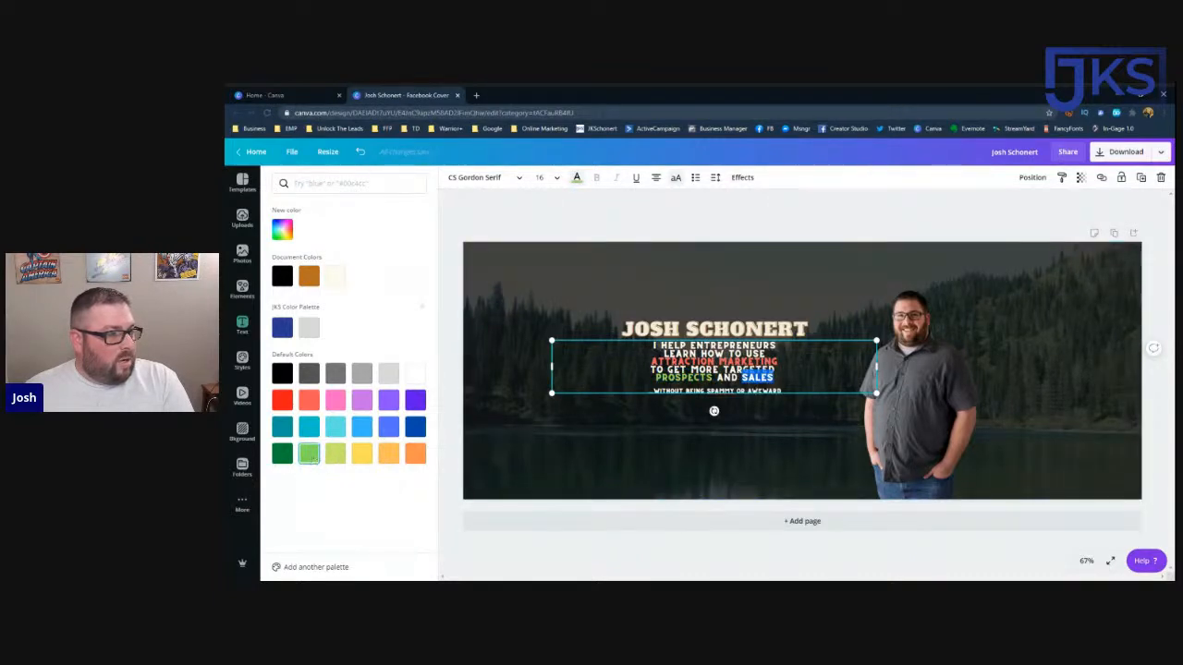
{"action": "double_click", "coordinate": [750, 370]}
{"action": "left_click", "coordinate": [310, 454]}
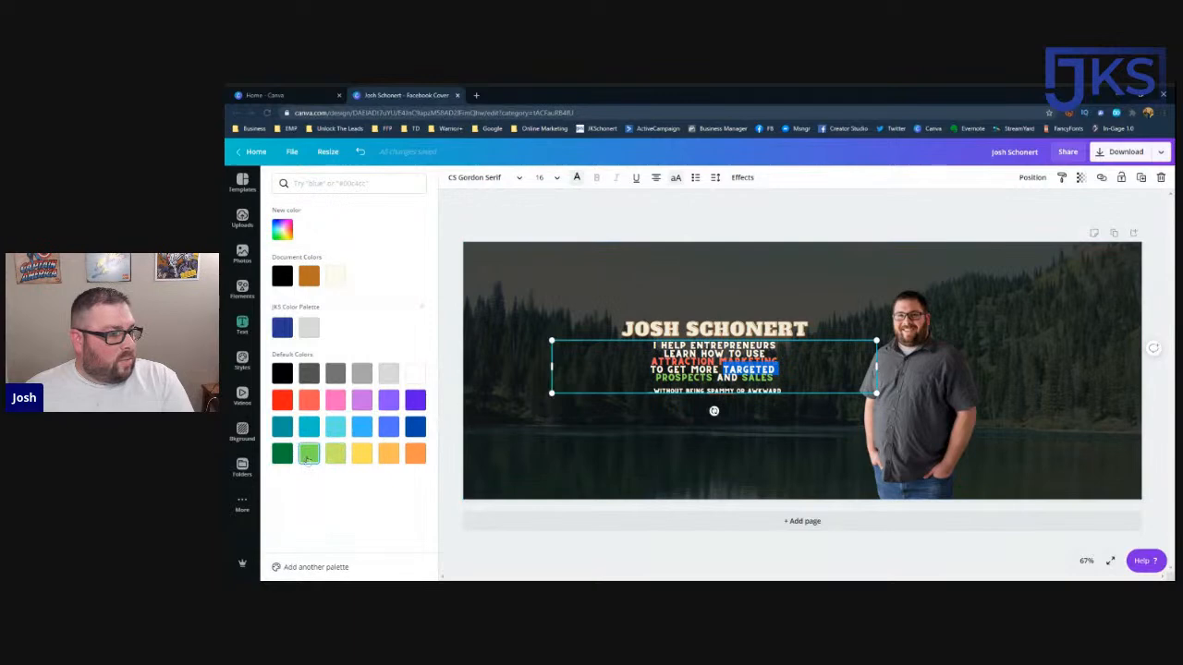
{"action": "left_click", "coordinate": [778, 371]}
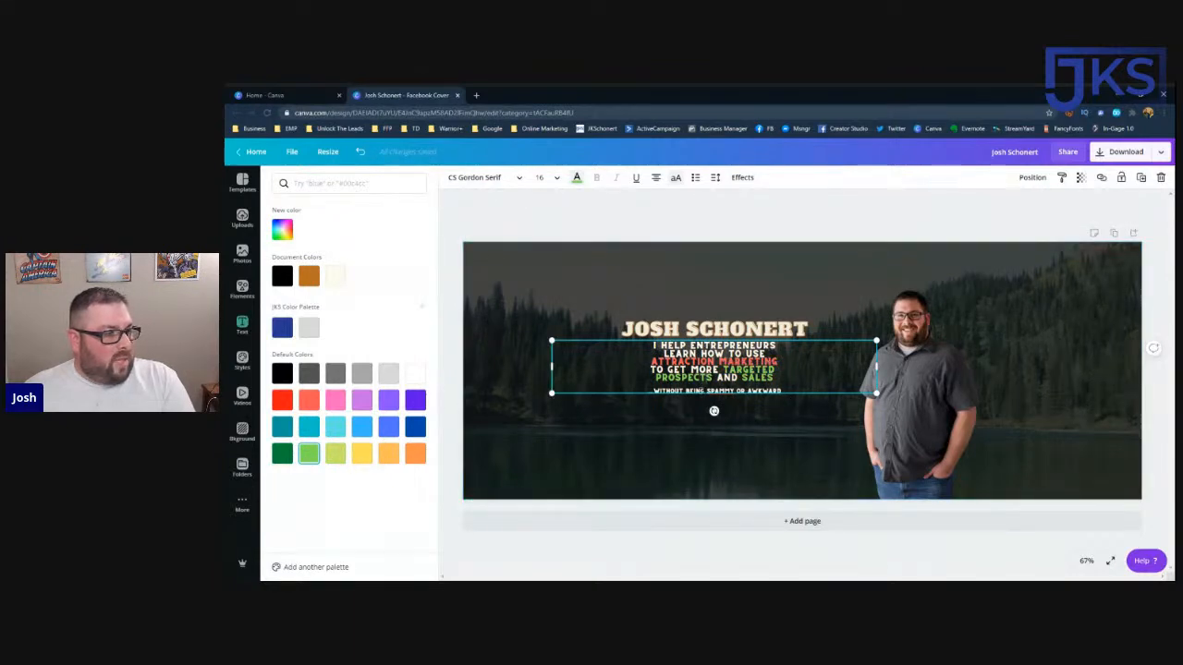
Step: Color the words "SPAMMY" and "AWKWARD" in the tagline's last line orange
{"action": "double_click", "coordinate": [719, 390]}
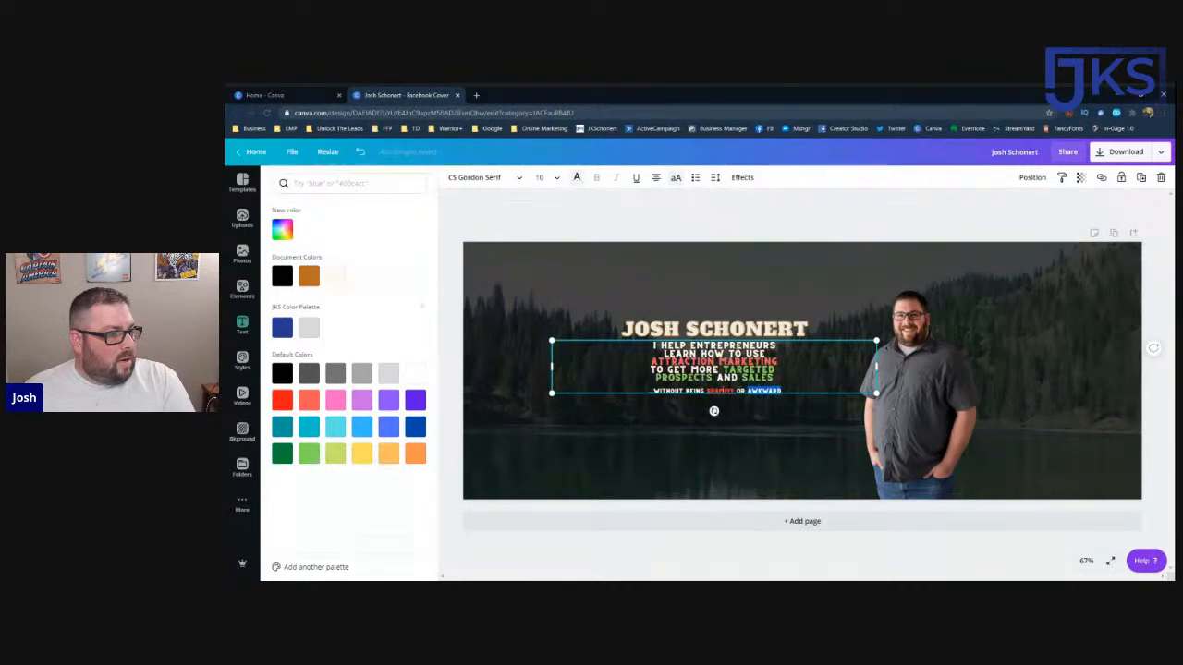
{"action": "left_click", "coordinate": [415, 453]}
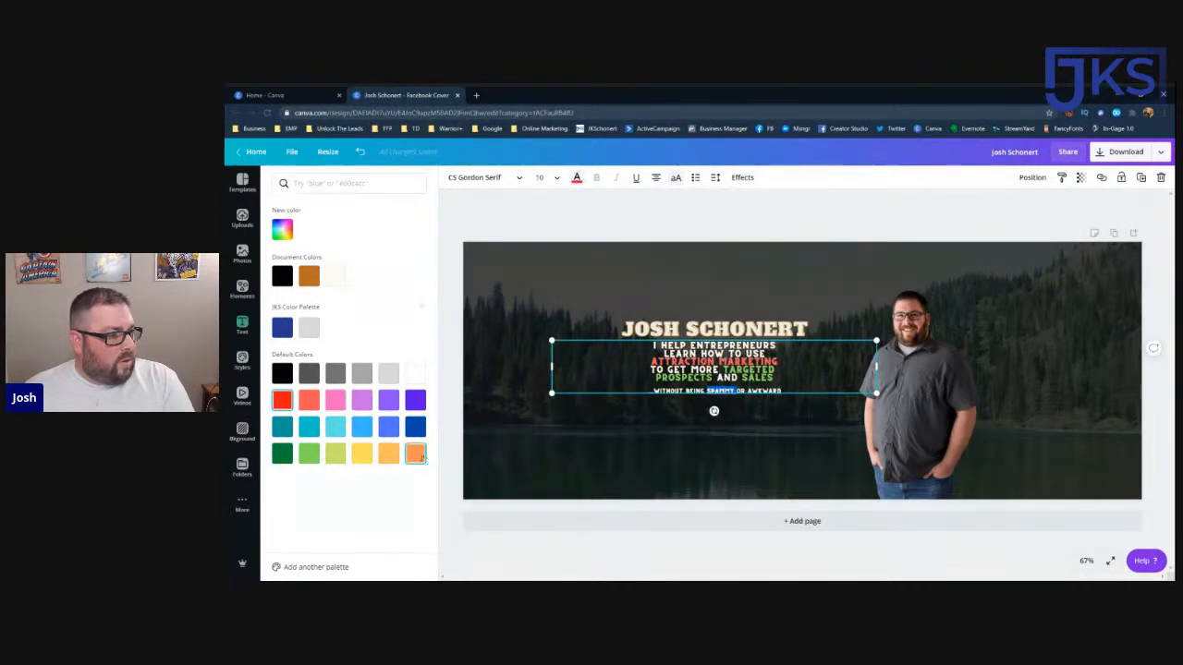
{"action": "left_click", "coordinate": [771, 390]}
{"action": "double_click", "coordinate": [771, 390]}
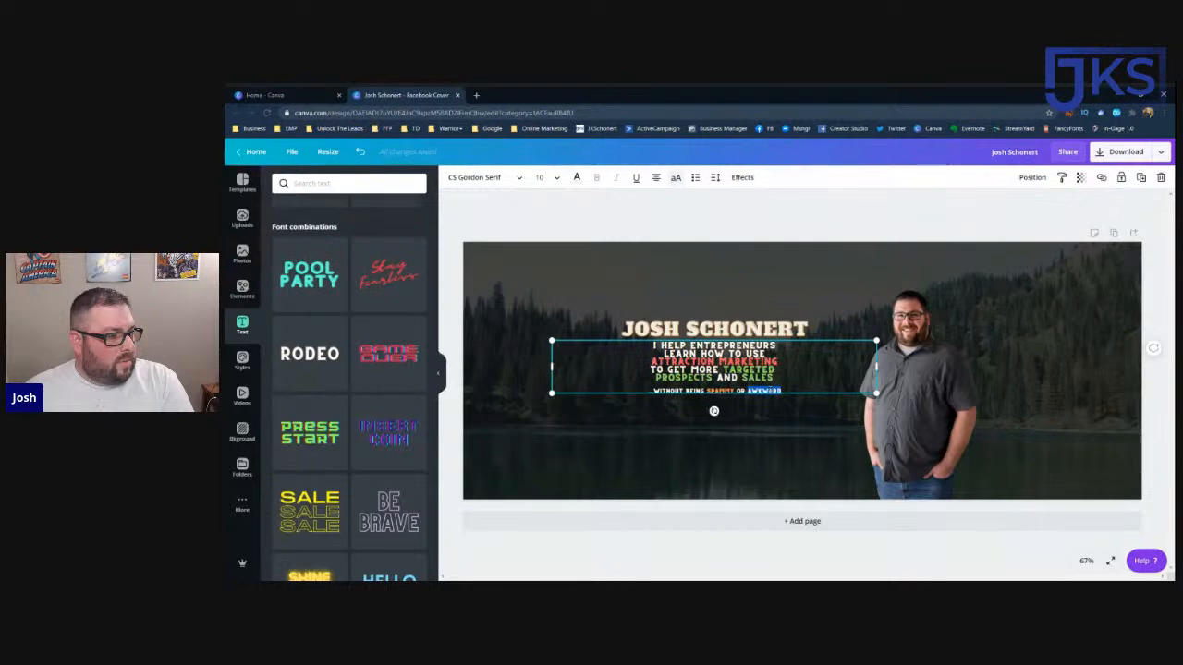
{"action": "left_click", "coordinate": [577, 177]}
{"action": "left_click", "coordinate": [309, 453]}
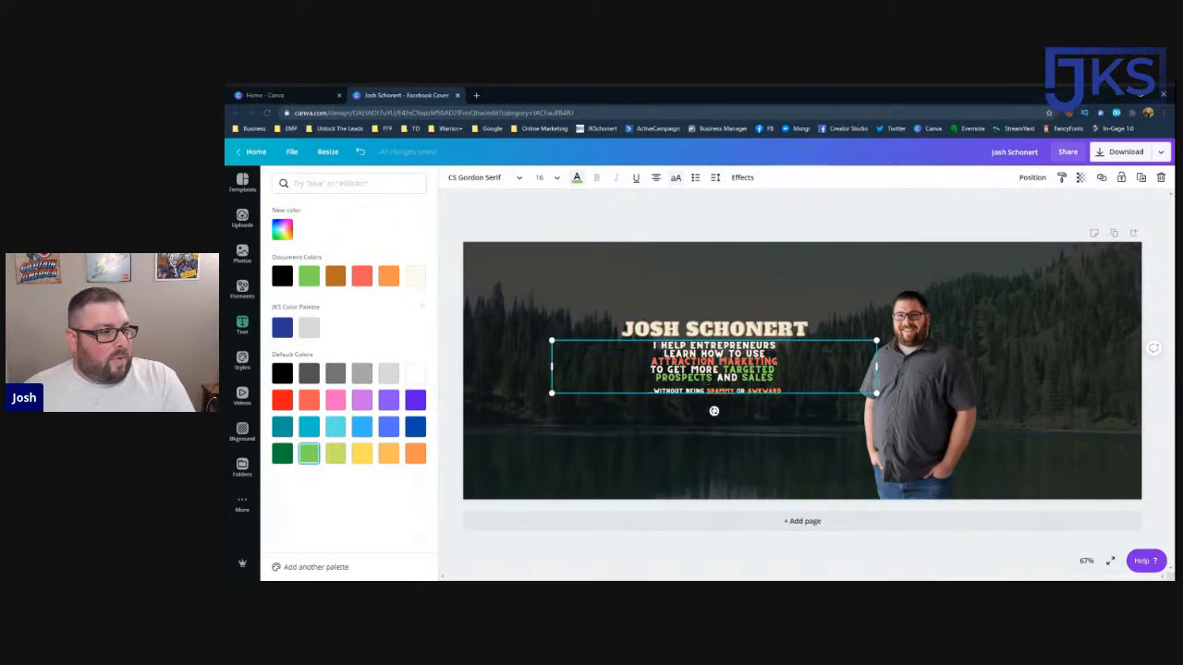
Step: Recolor "ATTRACTION MARKETING" in the tagline with the default pink
{"action": "left_click_drag", "start_coordinate": [652, 368], "coordinate": [780, 361]}
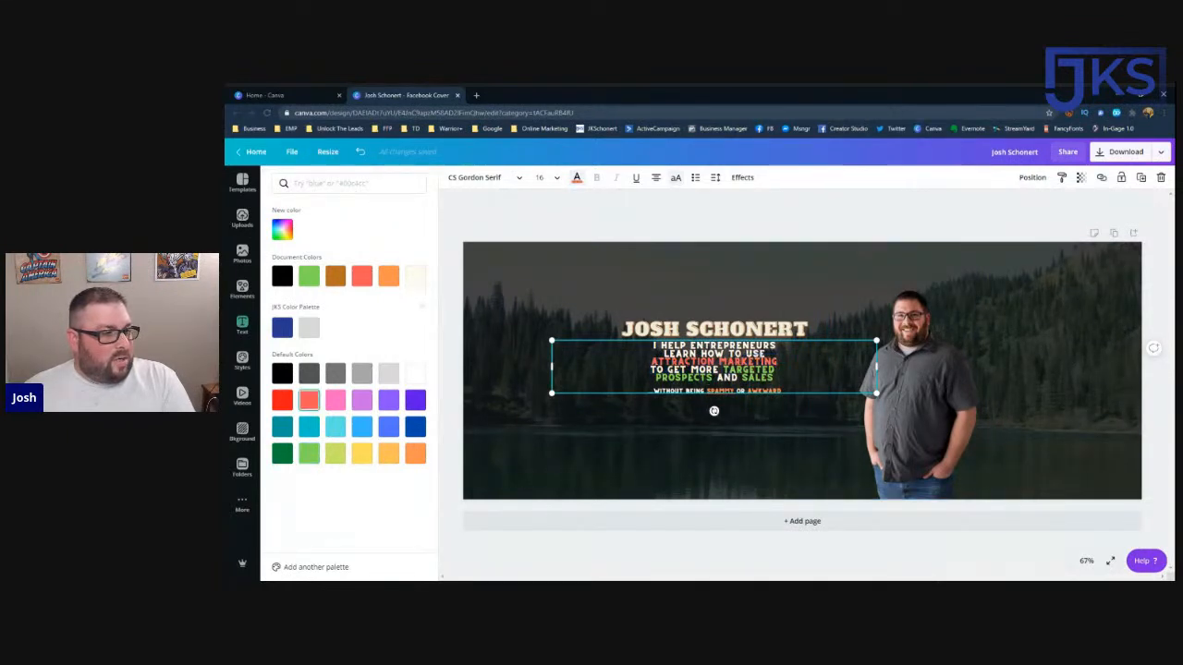
{"action": "left_click_drag", "start_coordinate": [651, 362], "coordinate": [778, 362]}
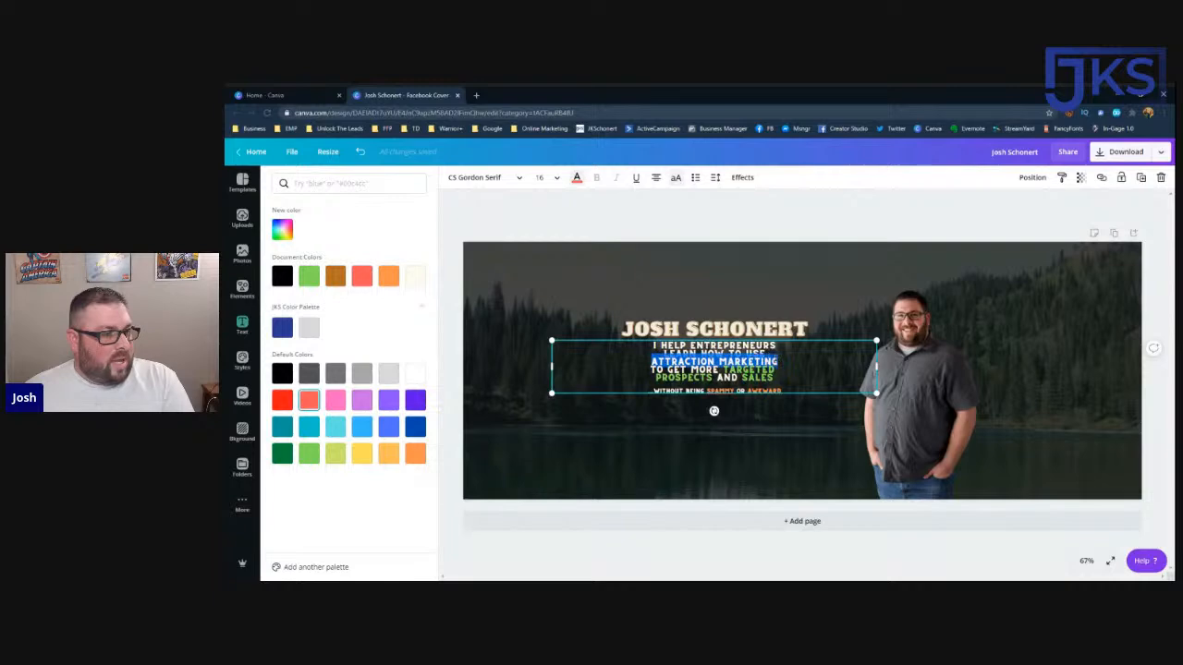
{"action": "left_click", "coordinate": [336, 401]}
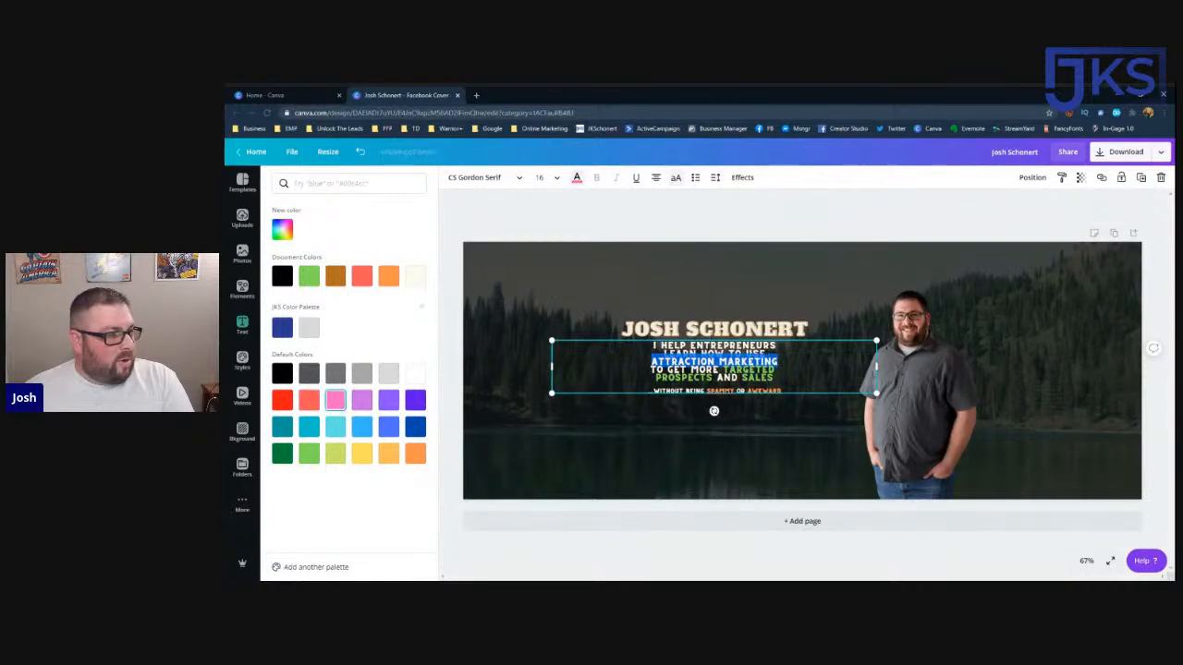
{"action": "left_click", "coordinate": [813, 293]}
{"action": "left_click", "coordinate": [713, 386]}
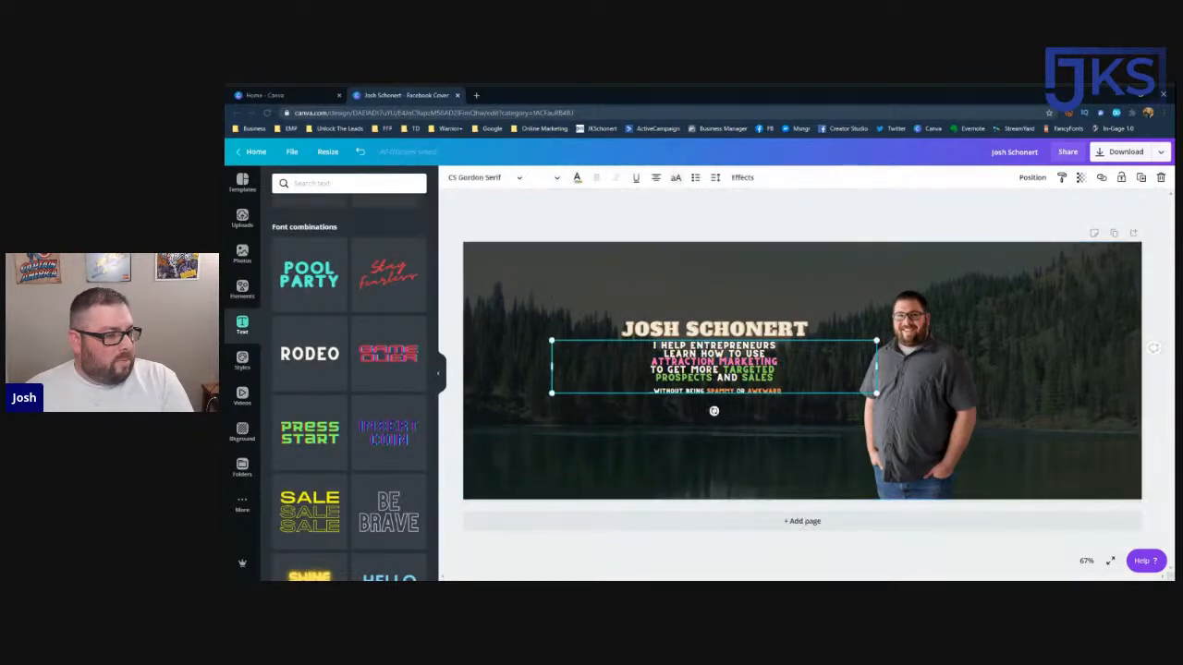
Step: Recolor "ATTRACTION MARKETING" in the tagline with the default light blue
{"action": "left_click_drag", "start_coordinate": [650, 368], "coordinate": [765, 361]}
{"action": "left_click", "coordinate": [708, 362]}
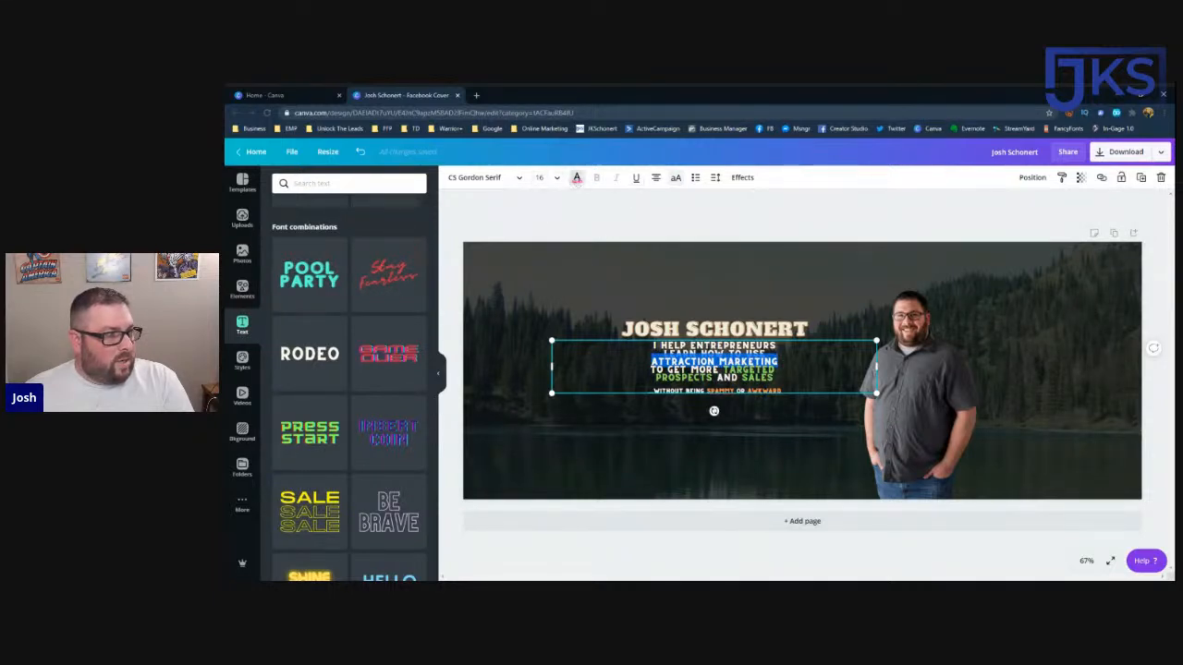
{"action": "left_click", "coordinate": [577, 177]}
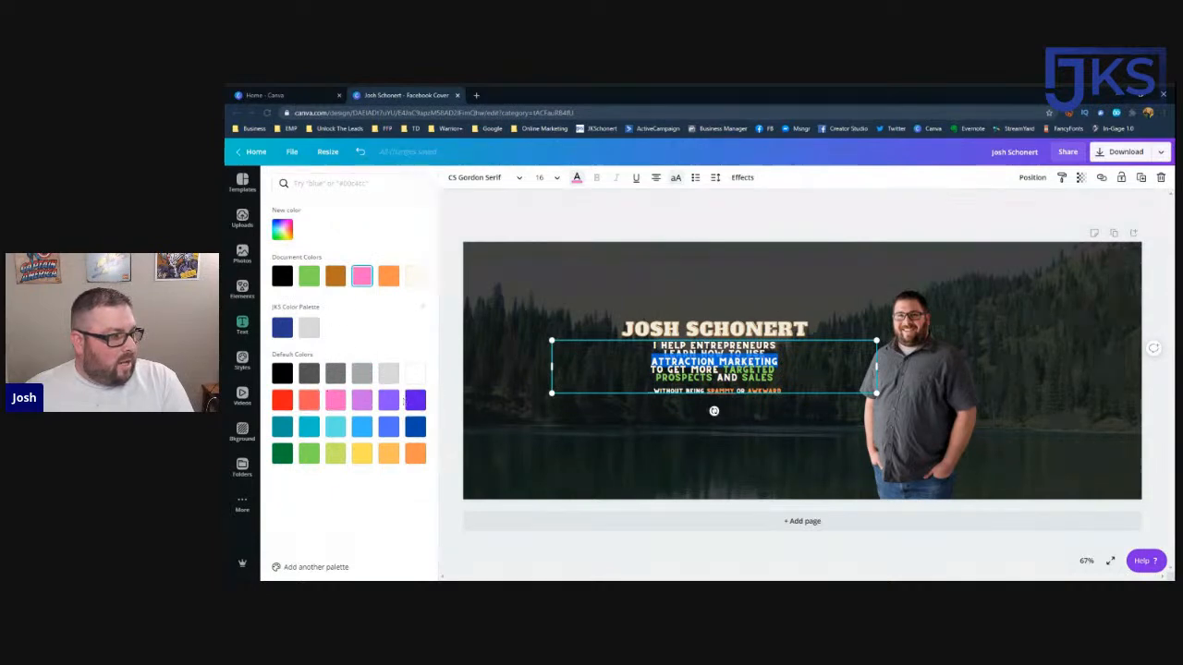
{"action": "left_click", "coordinate": [362, 430]}
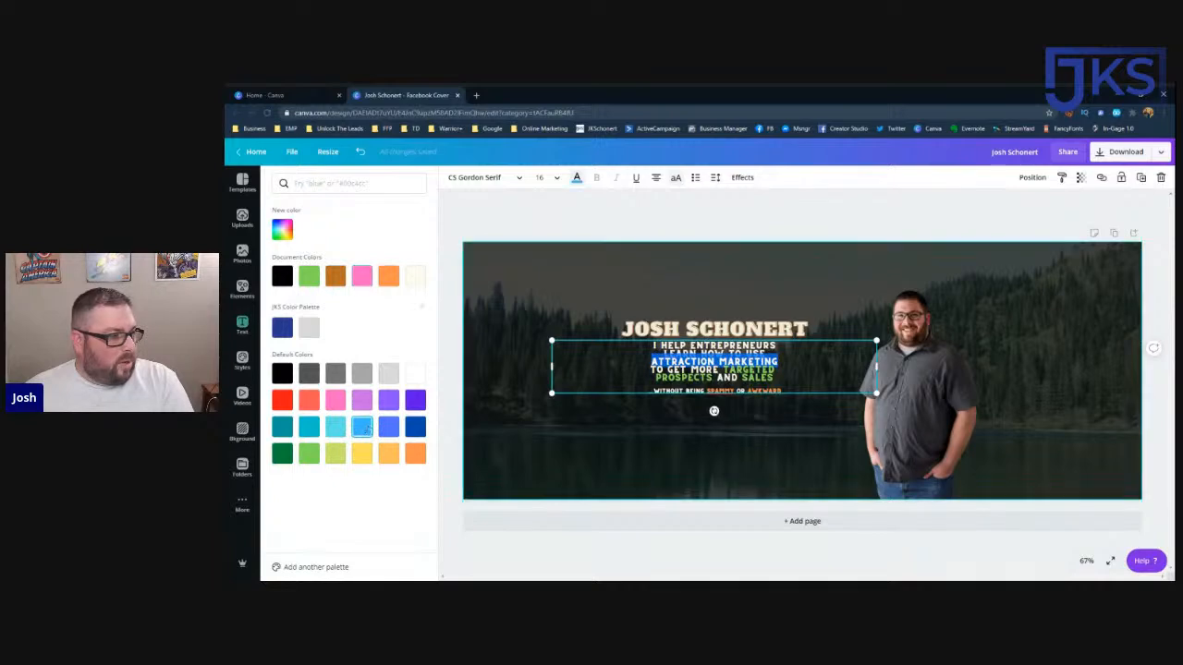
{"action": "left_click", "coordinate": [791, 367]}
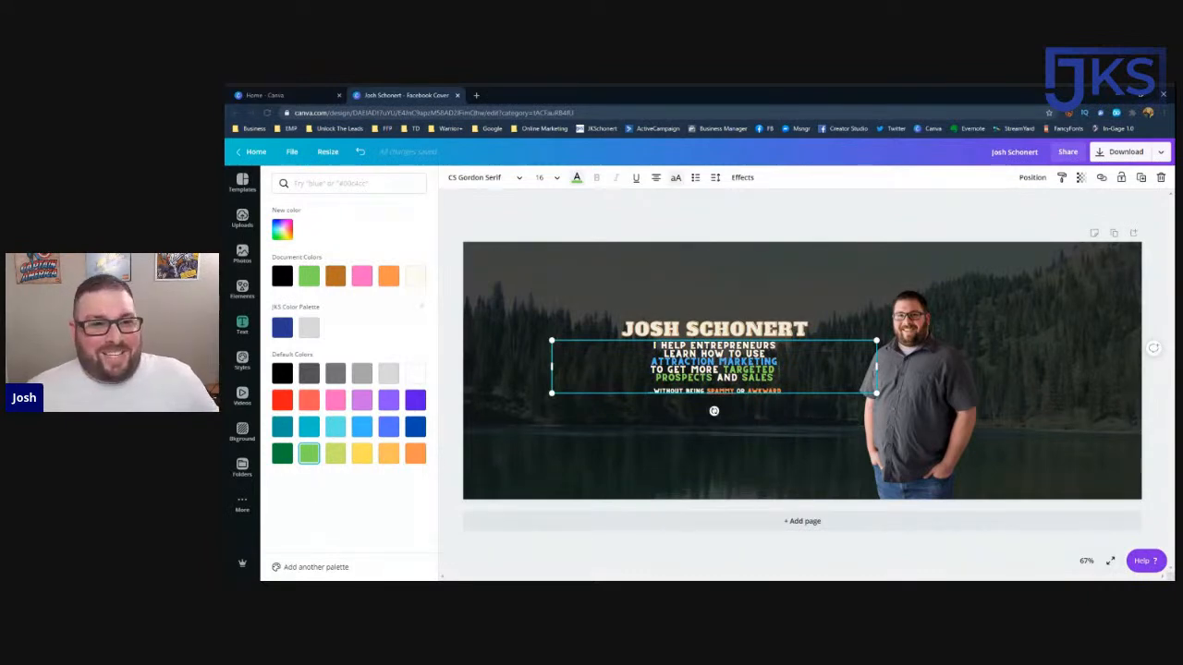
Step: Recolor "ATTRACTION MARKETING" in the tagline with the default violet and deselect the text
{"action": "left_click_drag", "start_coordinate": [778, 362], "coordinate": [651, 362]}
{"action": "left_click", "coordinate": [388, 399]}
{"action": "left_click", "coordinate": [826, 367]}
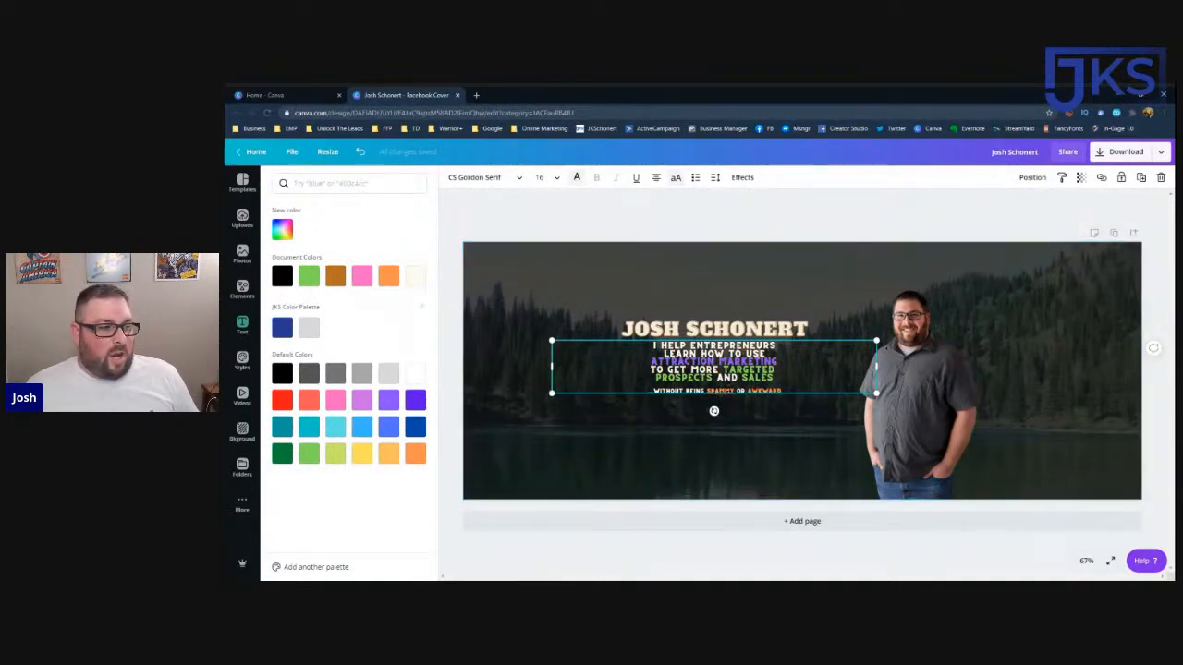
{"action": "left_click", "coordinate": [734, 466]}
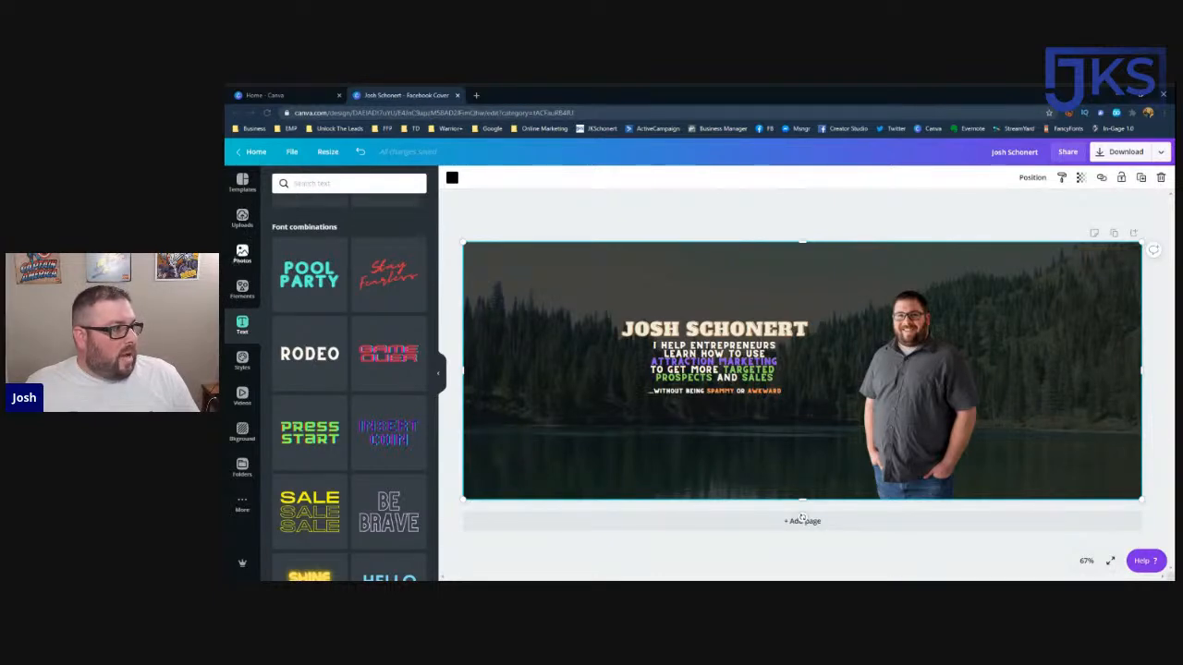
Step: Find the gold rectangular graphic by searching elements for "button", add it, shrink it and place it below the tagline
{"action": "left_click", "coordinate": [242, 288]}
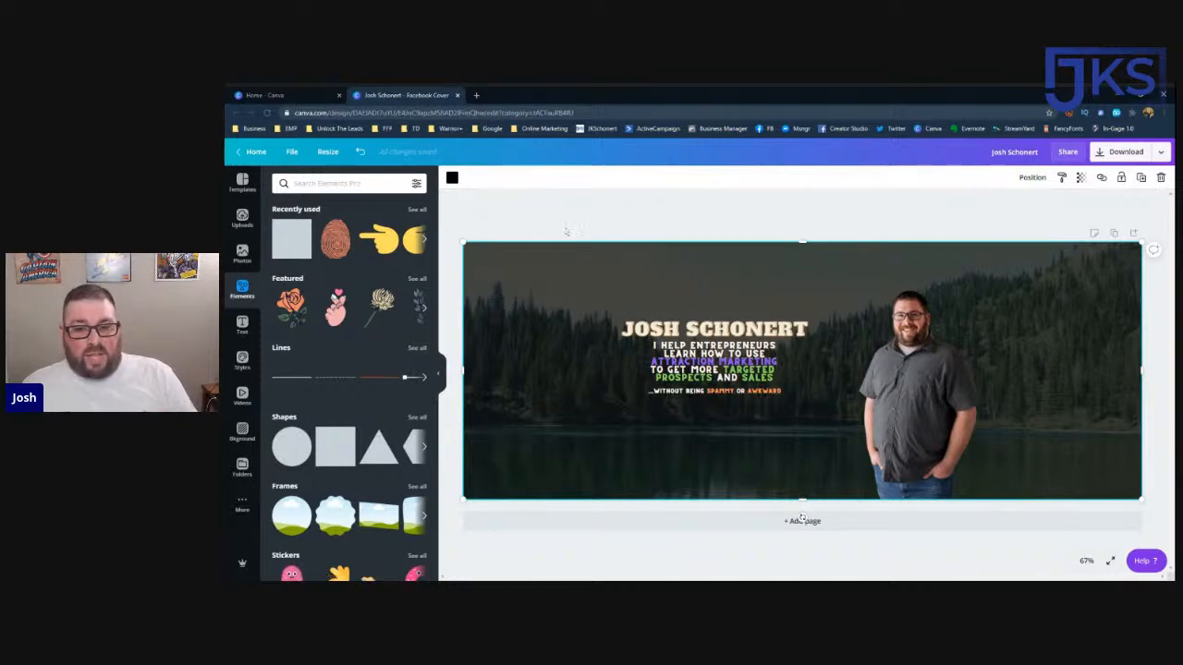
{"action": "left_click", "coordinate": [335, 183]}
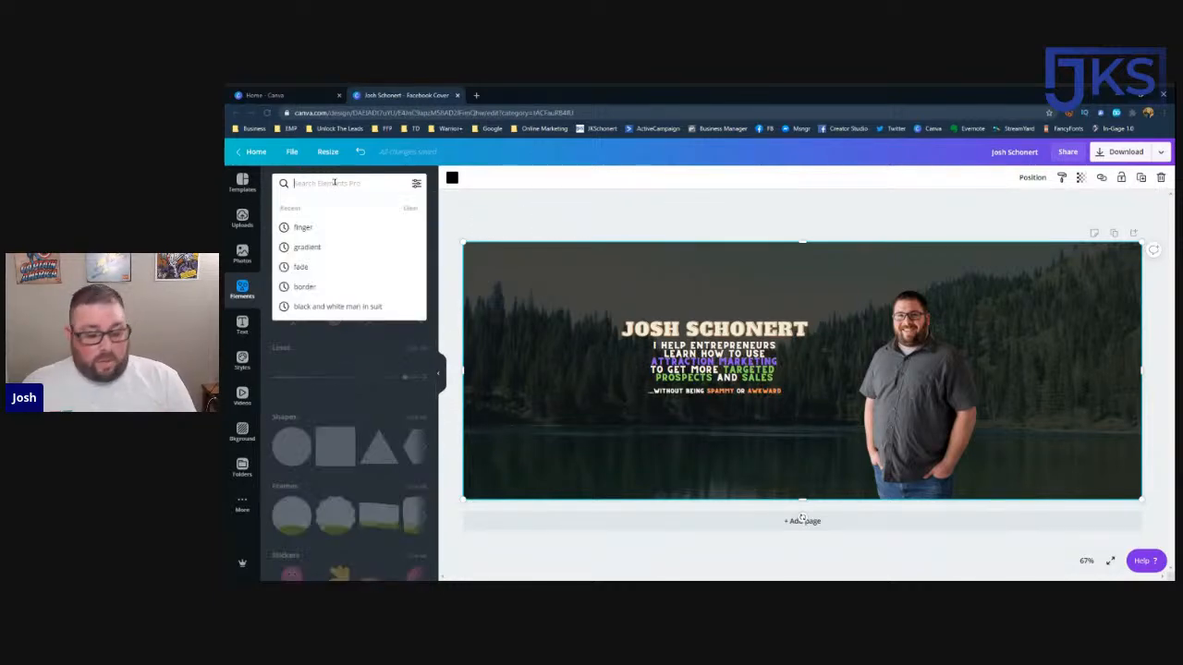
{"action": "type", "text": "button"}
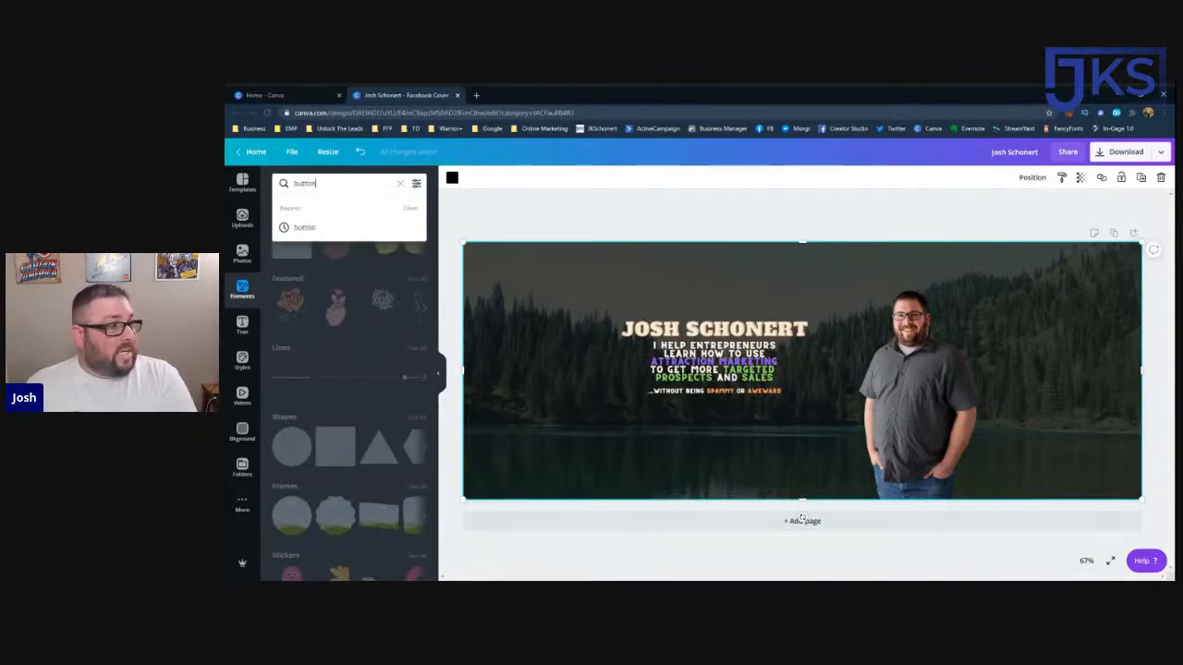
{"action": "key", "text": "Return"}
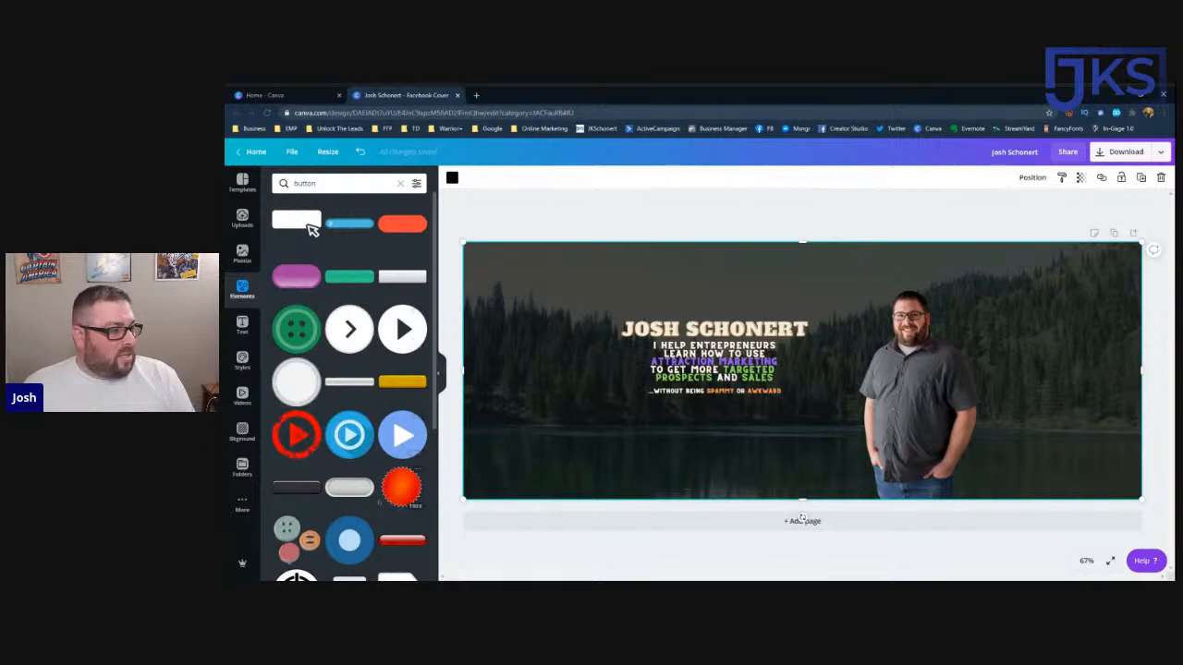
{"action": "left_click", "coordinate": [404, 388]}
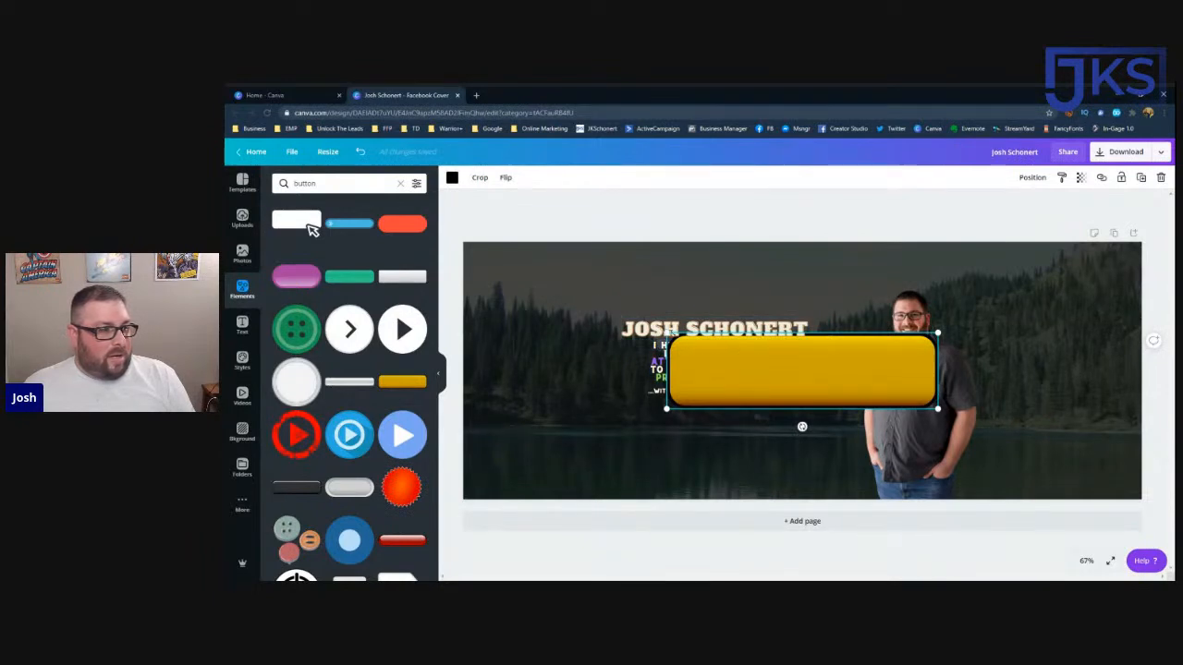
{"action": "left_click_drag", "start_coordinate": [686, 347], "coordinate": [782, 386]}
{"action": "left_click_drag", "start_coordinate": [857, 386], "coordinate": [749, 422]}
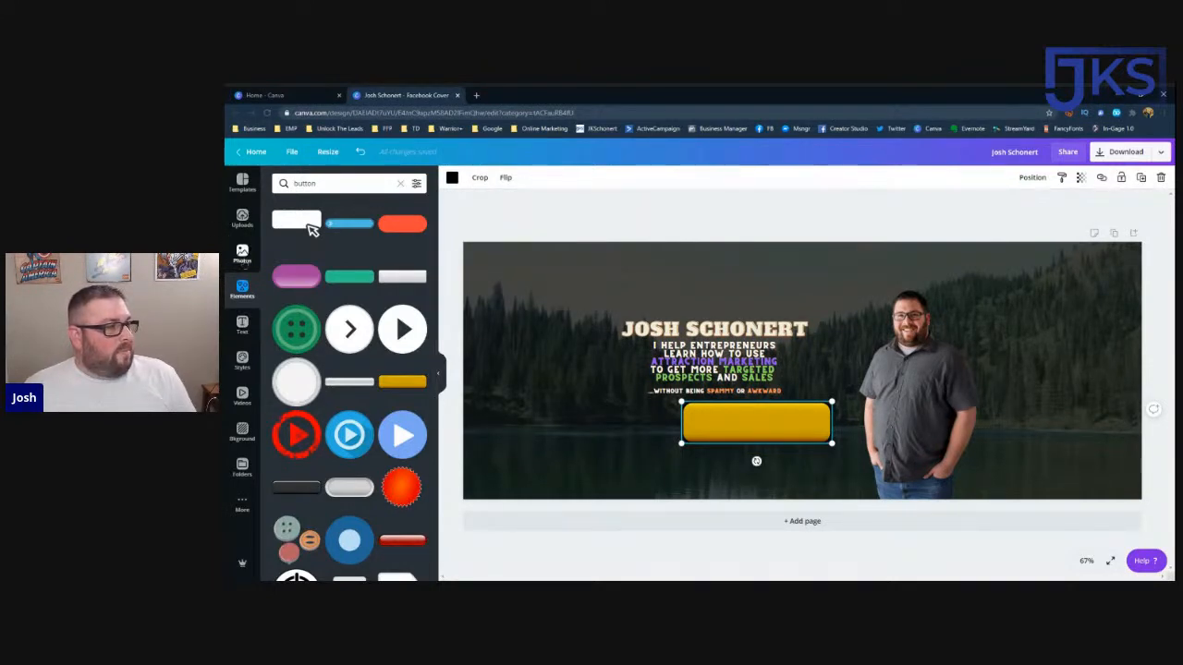
Step: Add the "COFFEE PLEASE" font combination and replace its text with "CLICK HERE"
{"action": "left_click", "coordinate": [242, 325]}
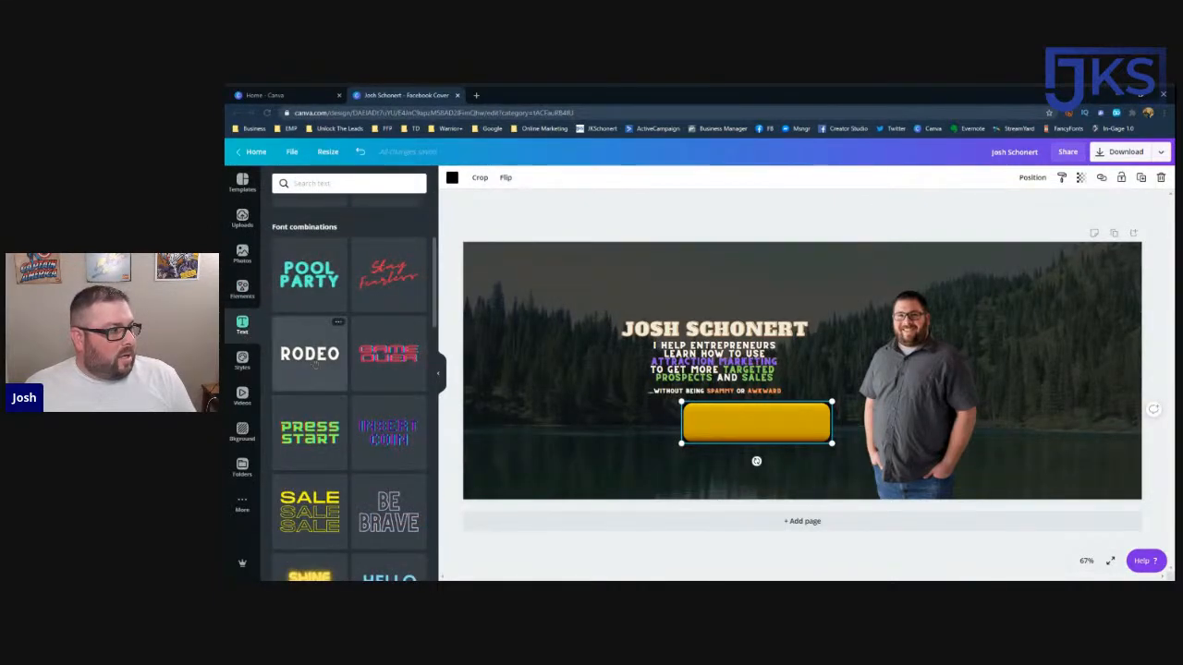
{"action": "scroll", "coordinate": [316, 364], "scroll_direction": "down", "scroll_amount": 2}
{"action": "scroll", "coordinate": [315, 364], "scroll_direction": "up", "scroll_amount": 2}
{"action": "scroll", "coordinate": [316, 364], "scroll_direction": "up", "scroll_amount": 3}
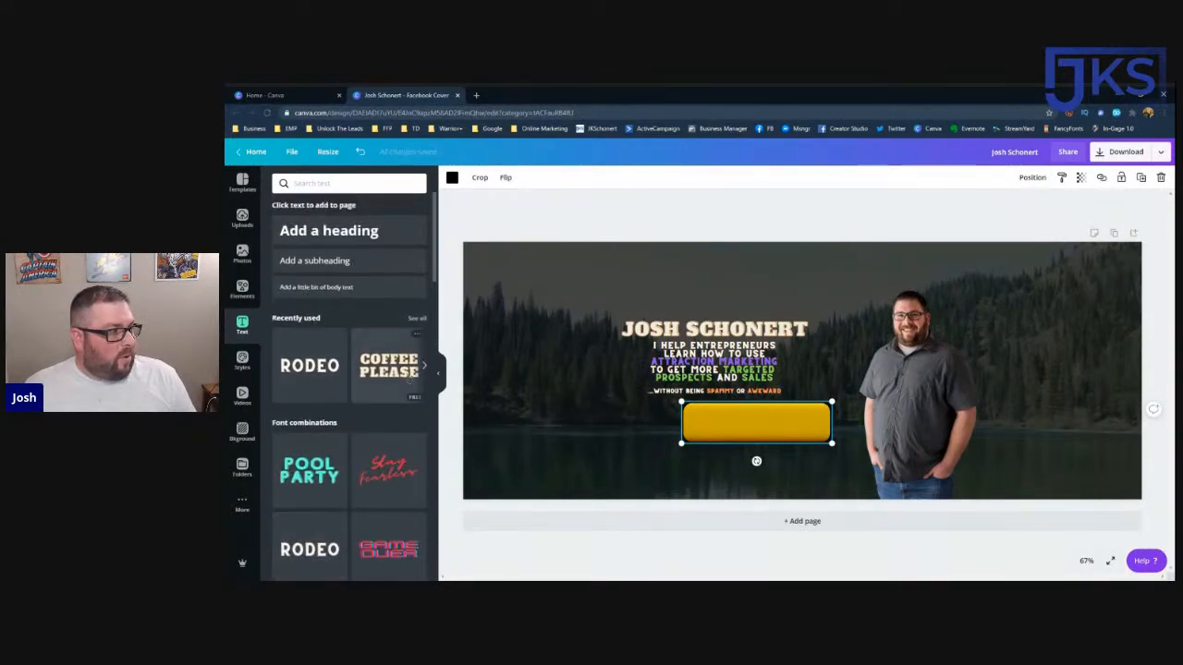
{"action": "left_click", "coordinate": [396, 372]}
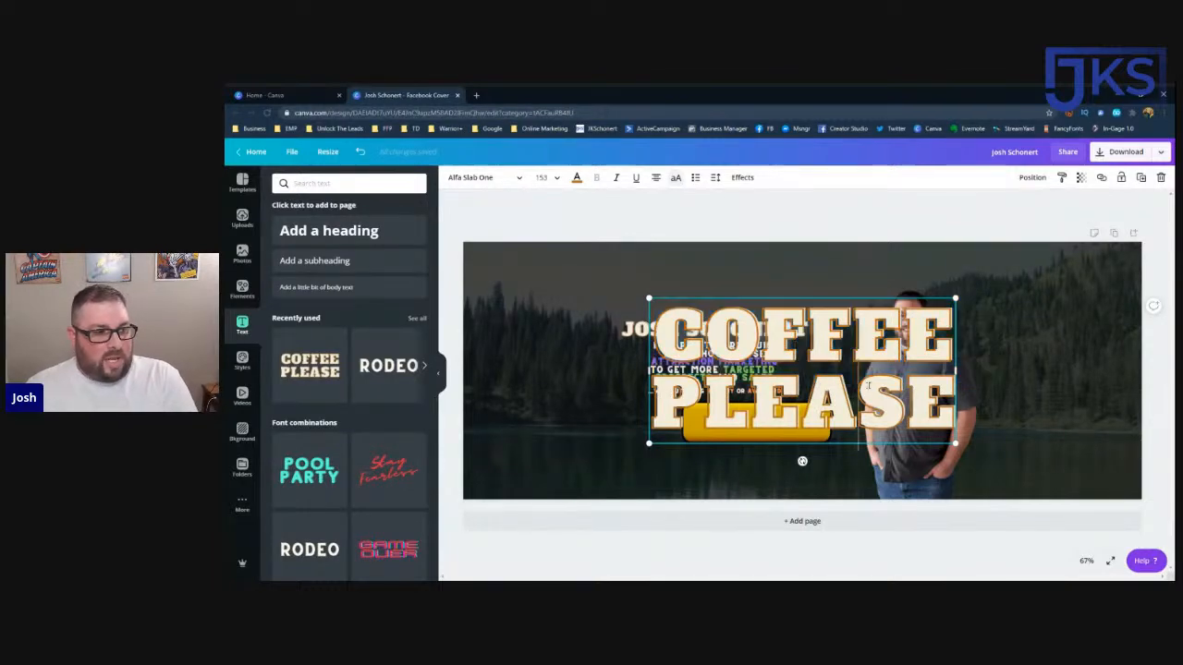
{"action": "left_click_drag", "start_coordinate": [948, 398], "coordinate": [676, 344]}
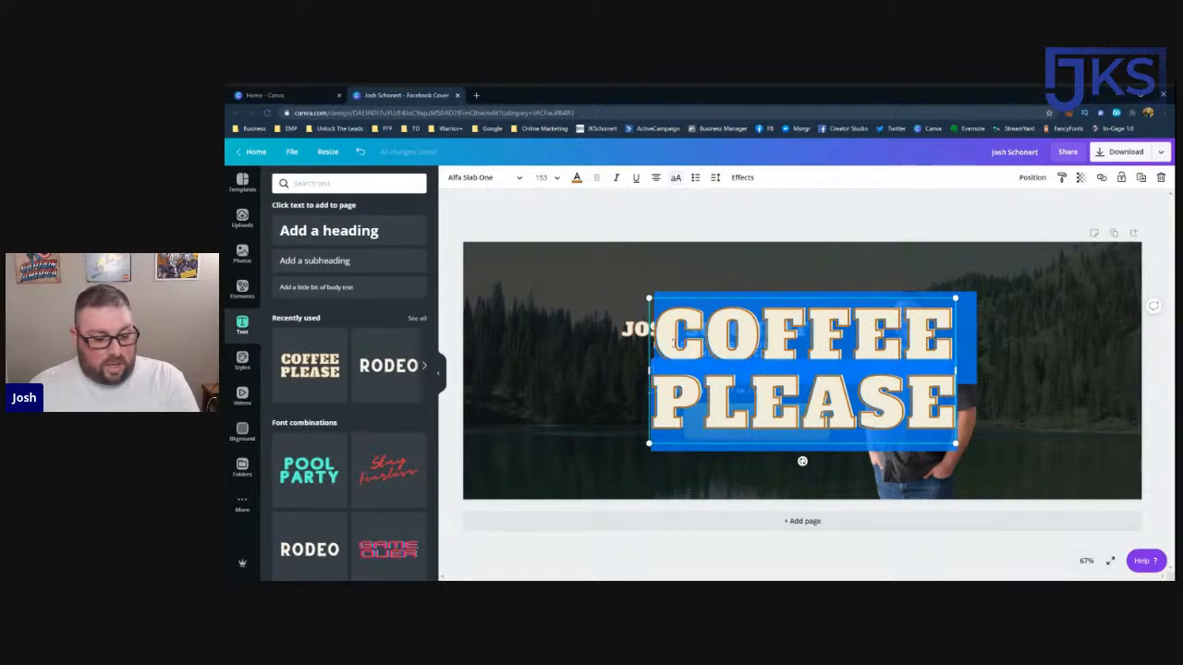
{"action": "type", "text": "CLICK HERE"}
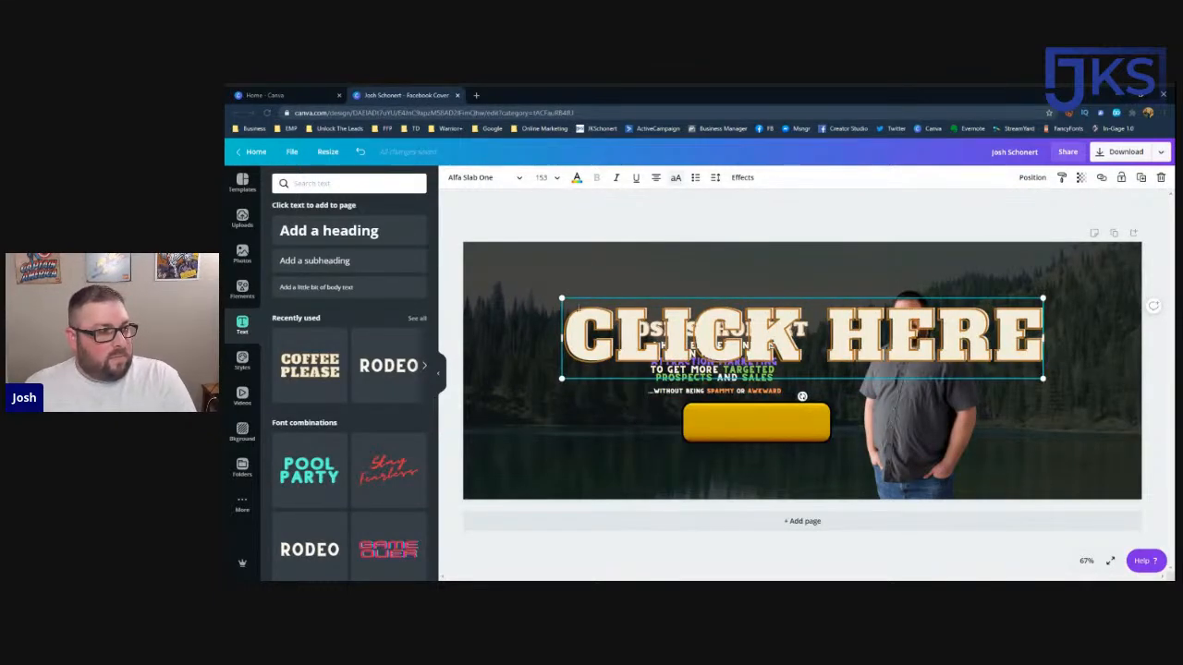
Step: Shrink the "CLICK HERE" text to about size 41.8 and center it on the gold button
{"action": "left_click_drag", "start_coordinate": [561, 299], "coordinate": [895, 379]}
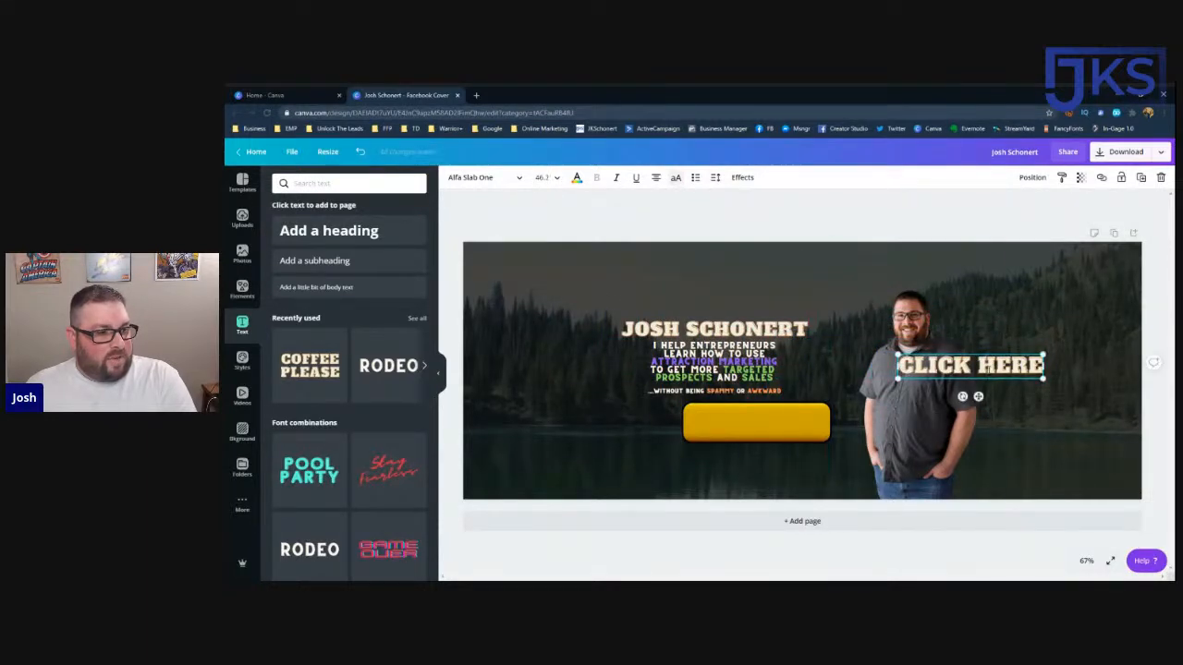
{"action": "left_click_drag", "start_coordinate": [985, 378], "coordinate": [772, 433]}
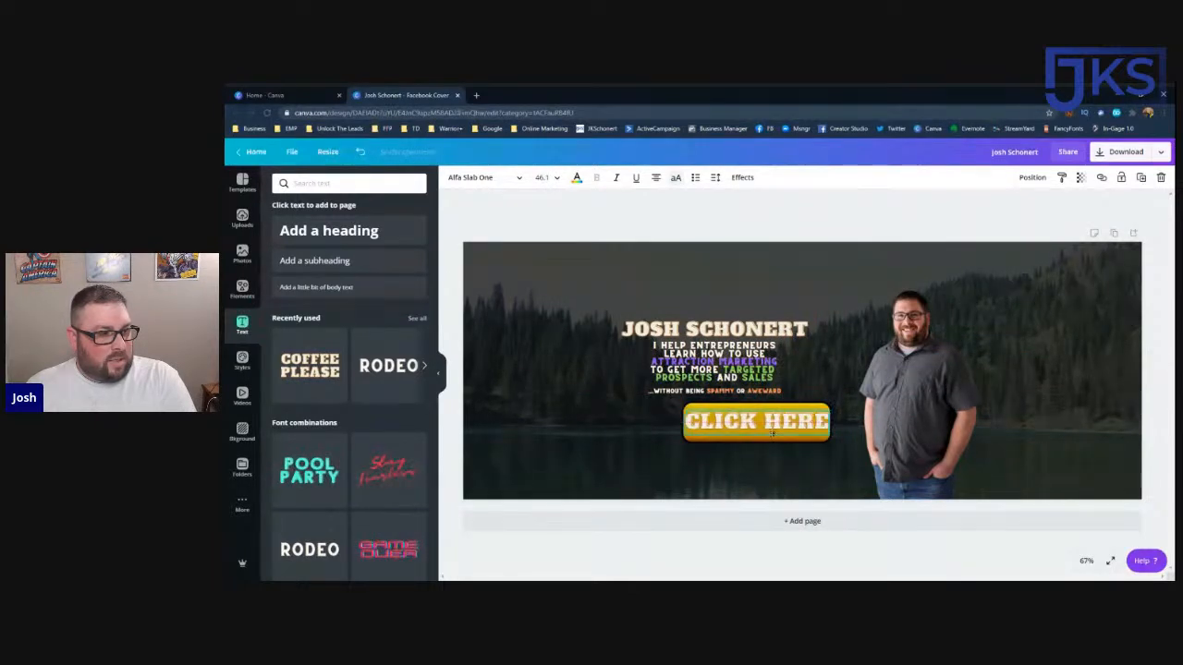
{"action": "left_click", "coordinate": [670, 480]}
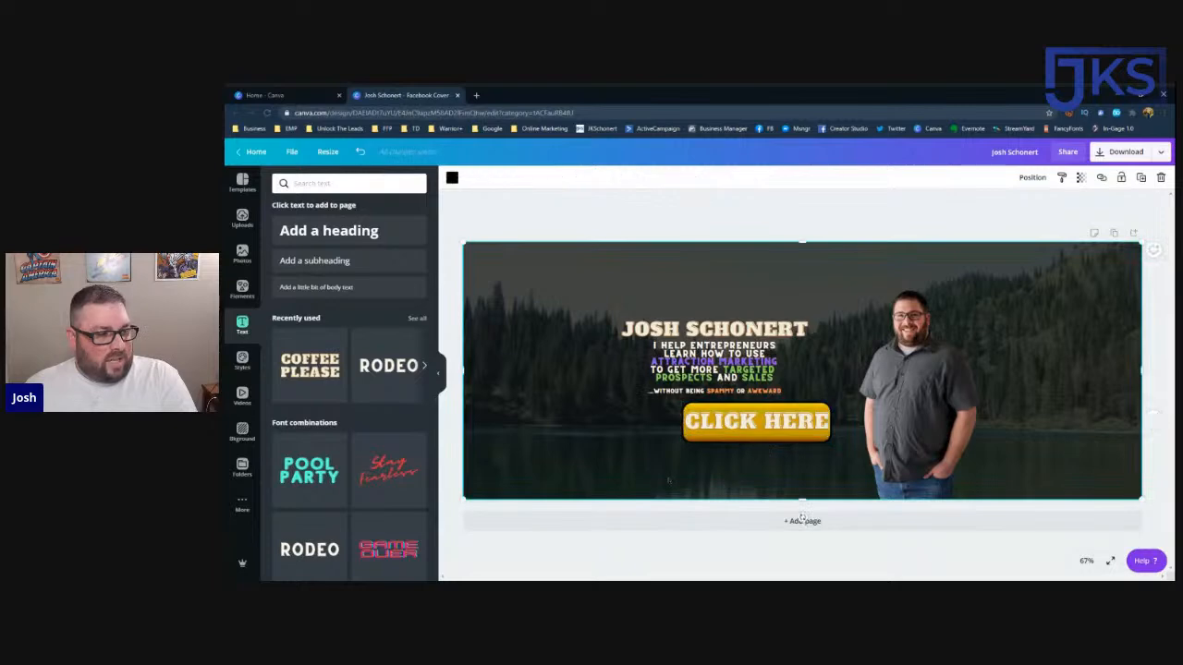
{"action": "left_click", "coordinate": [756, 421]}
{"action": "left_click_drag", "start_coordinate": [684, 411], "coordinate": [697, 412]}
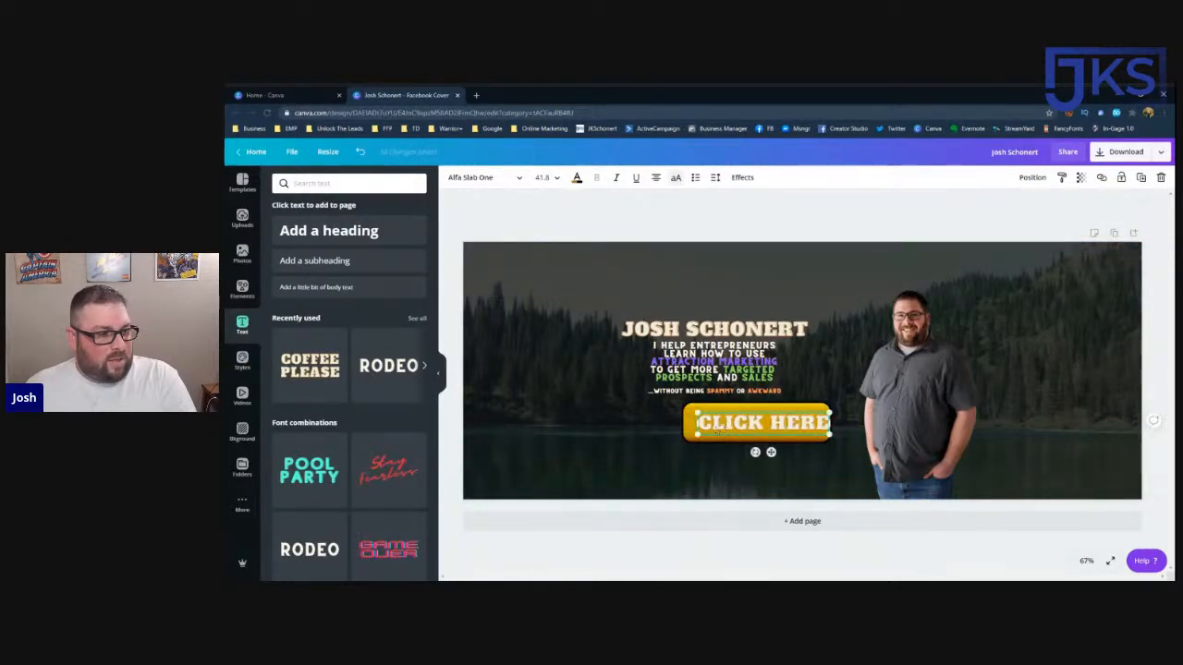
{"action": "double_click", "coordinate": [717, 423]}
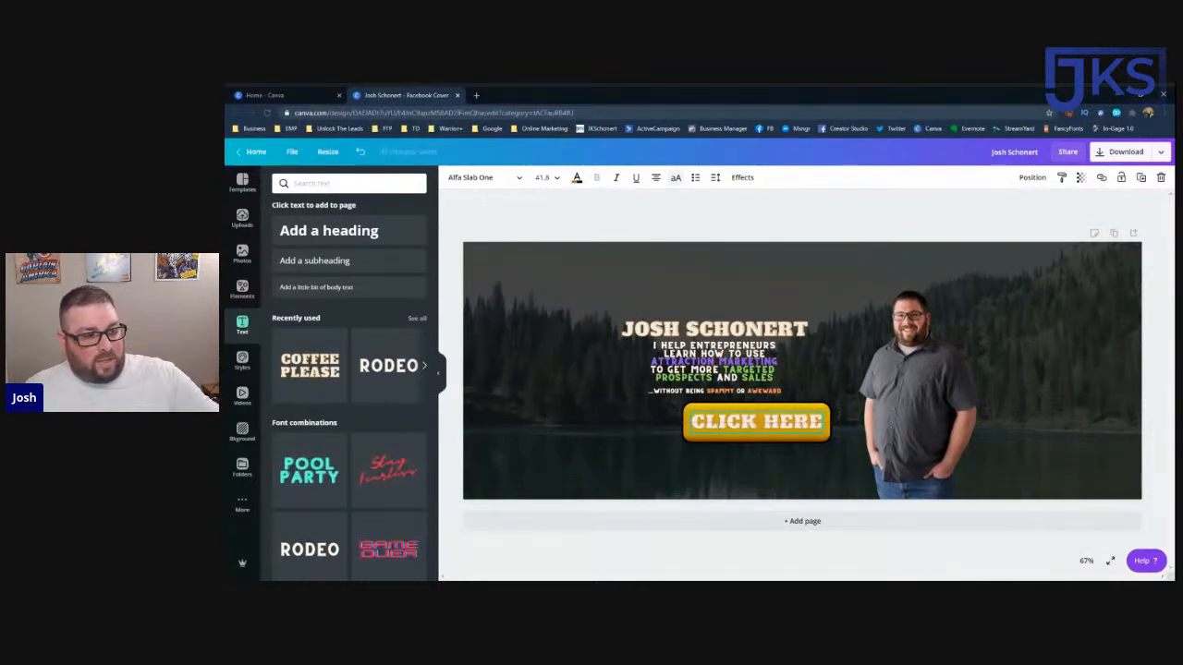
{"action": "right_click", "coordinate": [717, 424]}
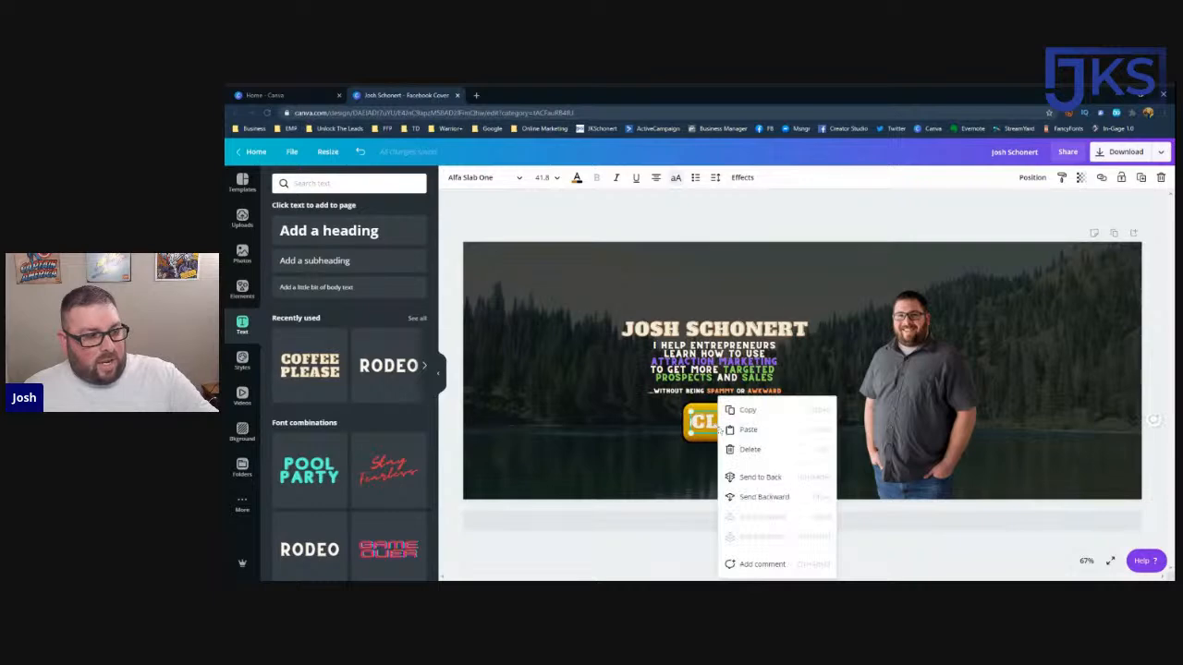
{"action": "left_click", "coordinate": [748, 410]}
{"action": "left_click_drag", "start_coordinate": [764, 451], "coordinate": [766, 449]}
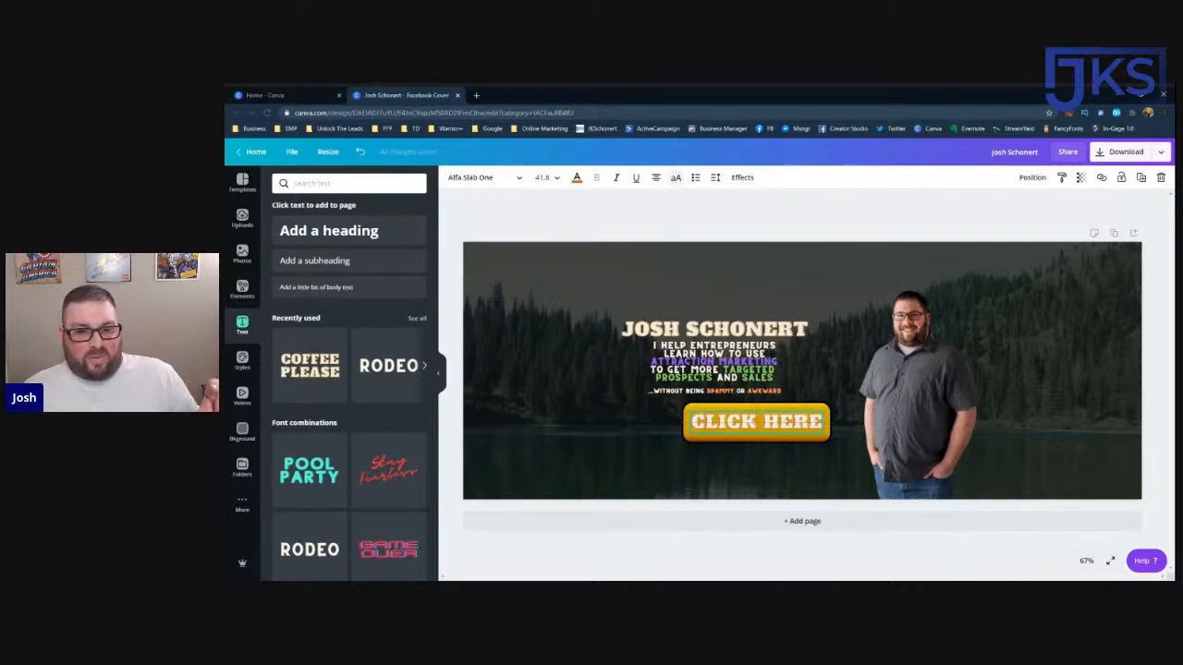
{"action": "left_click", "coordinate": [765, 455]}
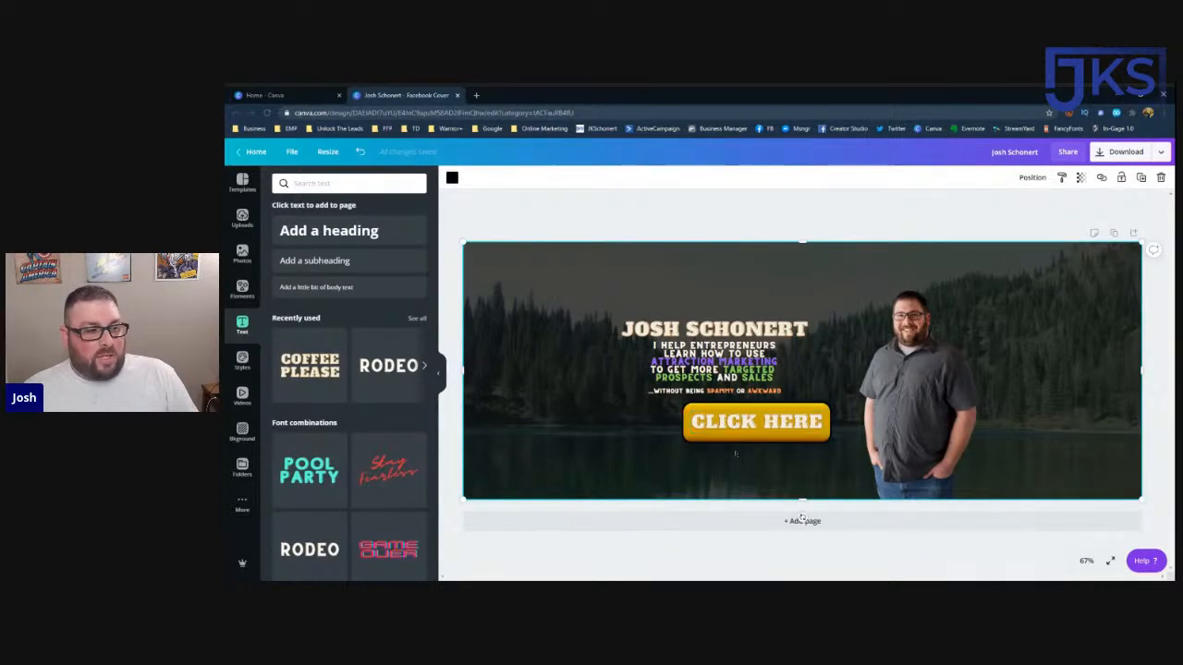
{"action": "mouse_move", "coordinate": [650, 480]}
{"action": "left_mouse_down"}
{"action": "mouse_move", "coordinate": [701, 442]}
{"action": "mouse_move", "coordinate": [643, 473]}
{"action": "left_mouse_up"}
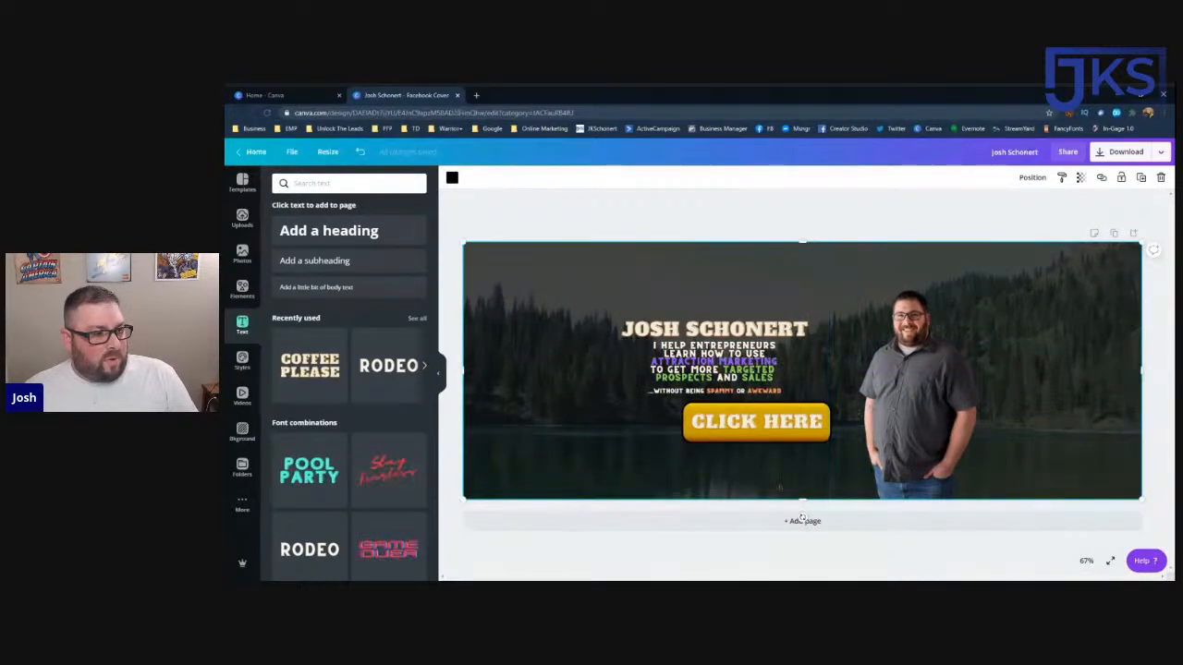
{"action": "left_click", "coordinate": [658, 544]}
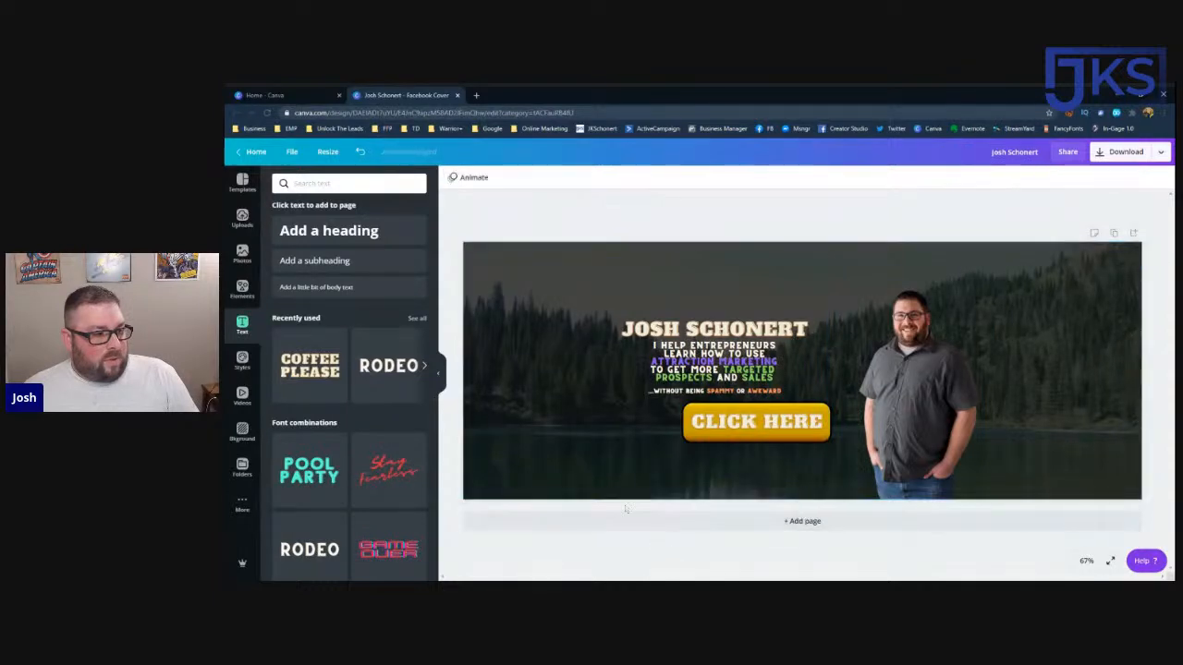
Step: Move the gold button and its "CLICK HERE" text together slightly toward the portrait
{"action": "left_click_drag", "start_coordinate": [718, 425], "coordinate": [646, 468]}
{"action": "left_click", "coordinate": [715, 215]}
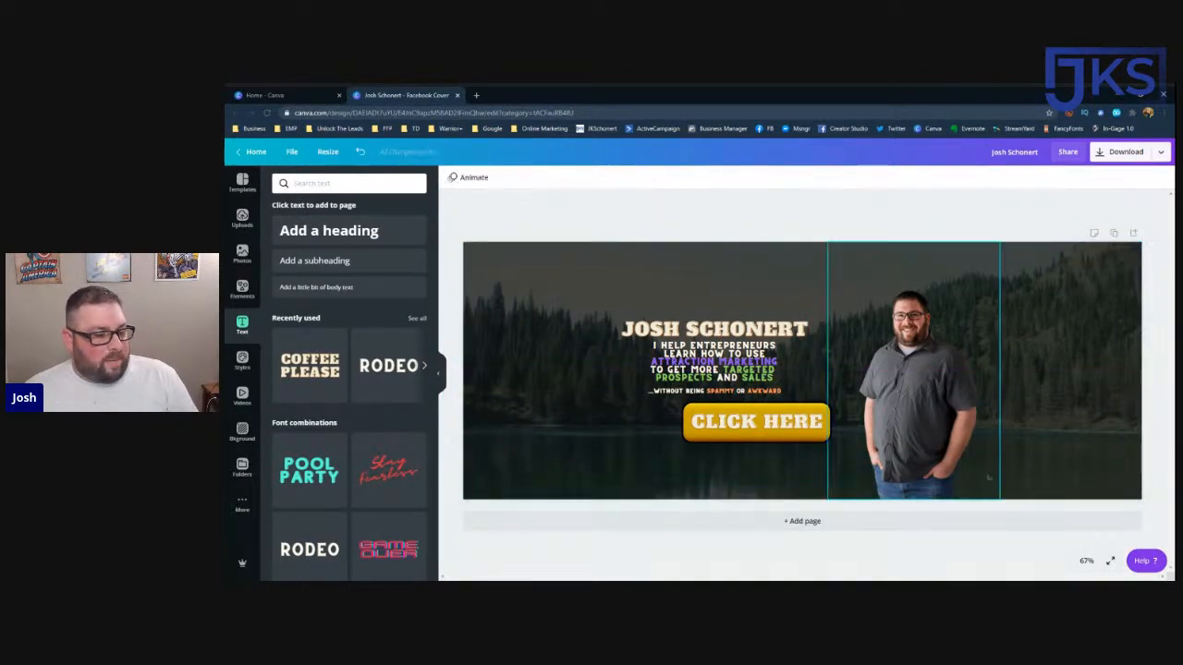
{"action": "left_click_drag", "start_coordinate": [733, 444], "coordinate": [769, 422]}
{"action": "left_click", "coordinate": [606, 207]}
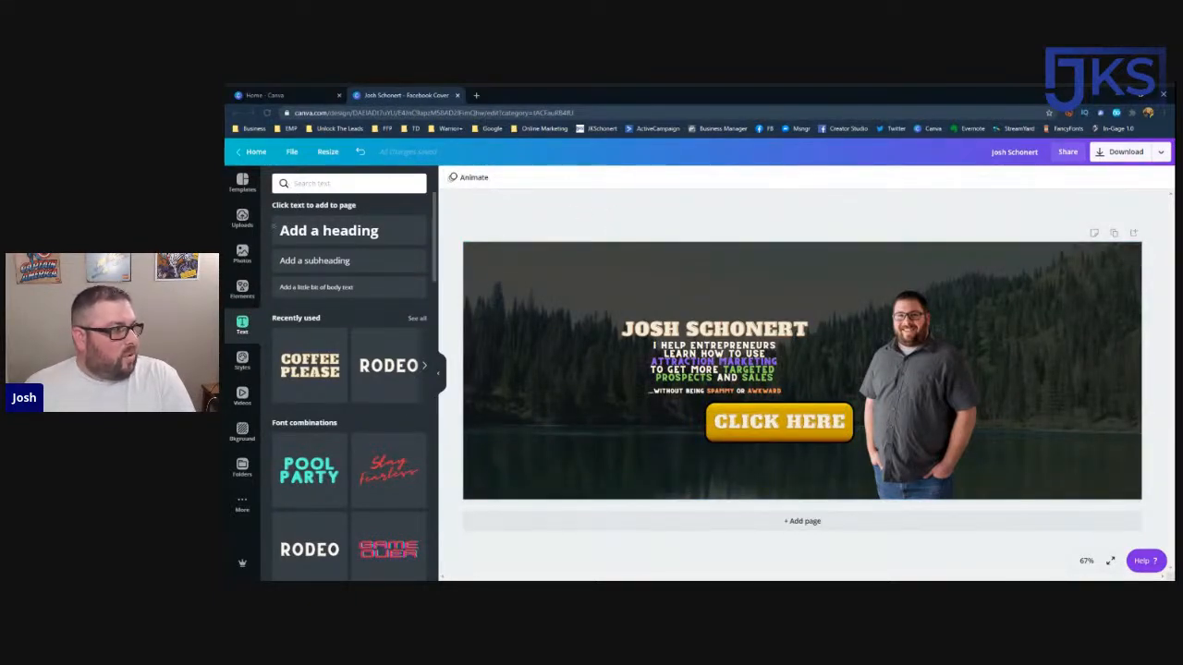
Step: Search the elements library for "arrow" in place of the previous search term
{"action": "left_click", "coordinate": [242, 288]}
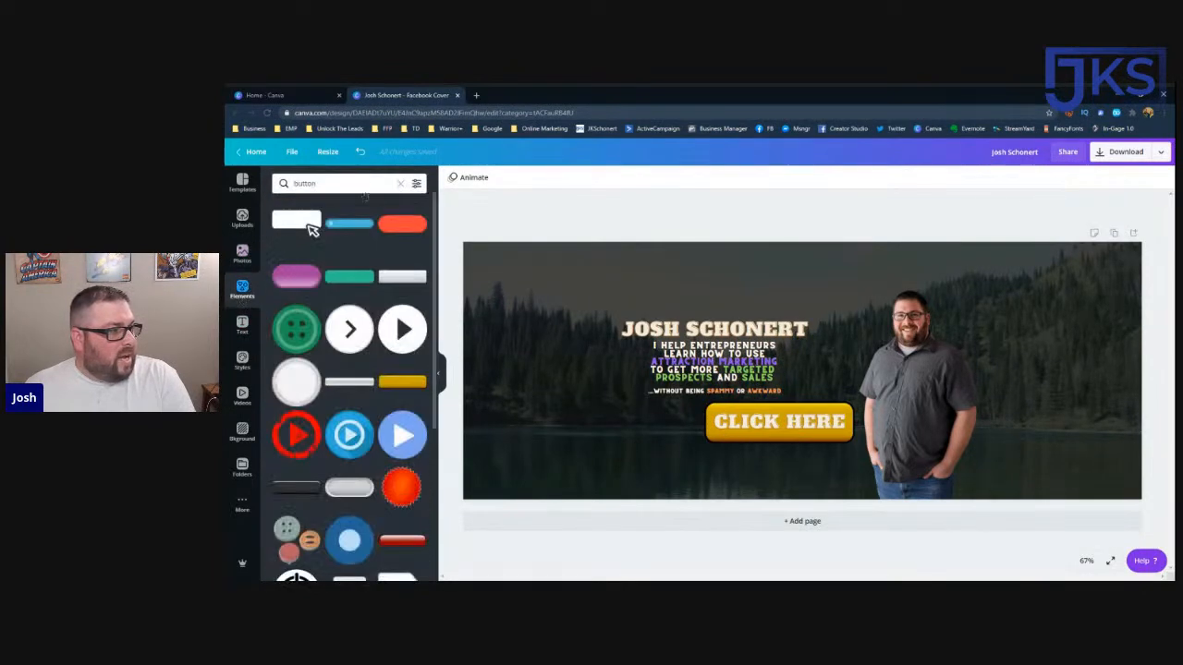
{"action": "left_click", "coordinate": [369, 182]}
{"action": "key", "text": "BackSpace"}
{"action": "key", "text": "BackSpace"}
{"action": "key", "text": "BackSpace"}
{"action": "key", "text": "BackSpace"}
{"action": "key", "text": "BackSpace"}
{"action": "key", "text": "BackSpace"}
{"action": "type", "text": "arro"}
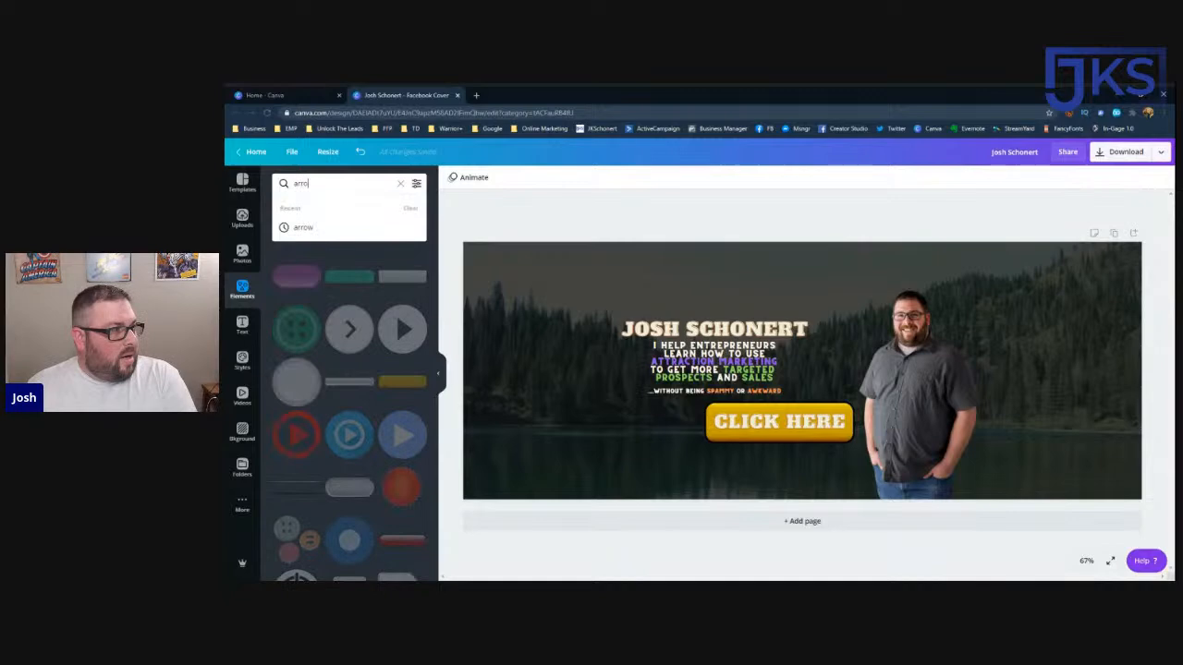
{"action": "type", "text": "w"}
{"action": "key", "text": "Return"}
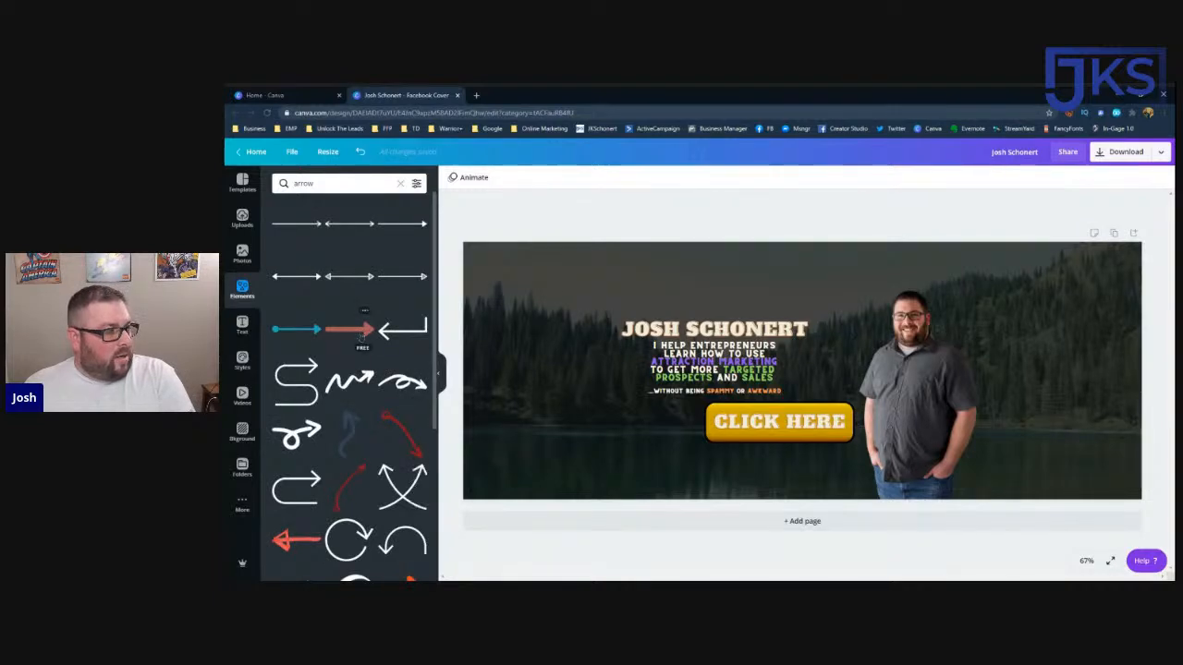
Step: Add the thick white arrow that curves down and points right to the cover
{"action": "scroll", "coordinate": [364, 349], "scroll_direction": "down", "scroll_amount": 1}
{"action": "scroll", "coordinate": [363, 349], "scroll_direction": "down", "scroll_amount": 4}
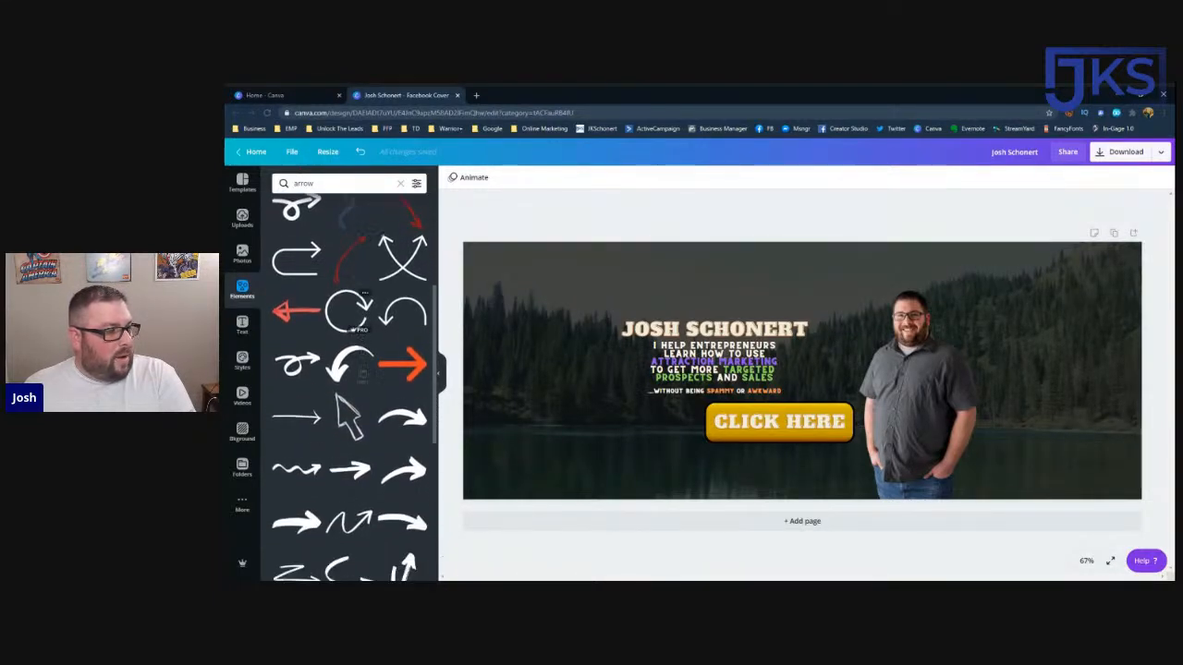
{"action": "scroll", "coordinate": [363, 350], "scroll_direction": "down", "scroll_amount": 2}
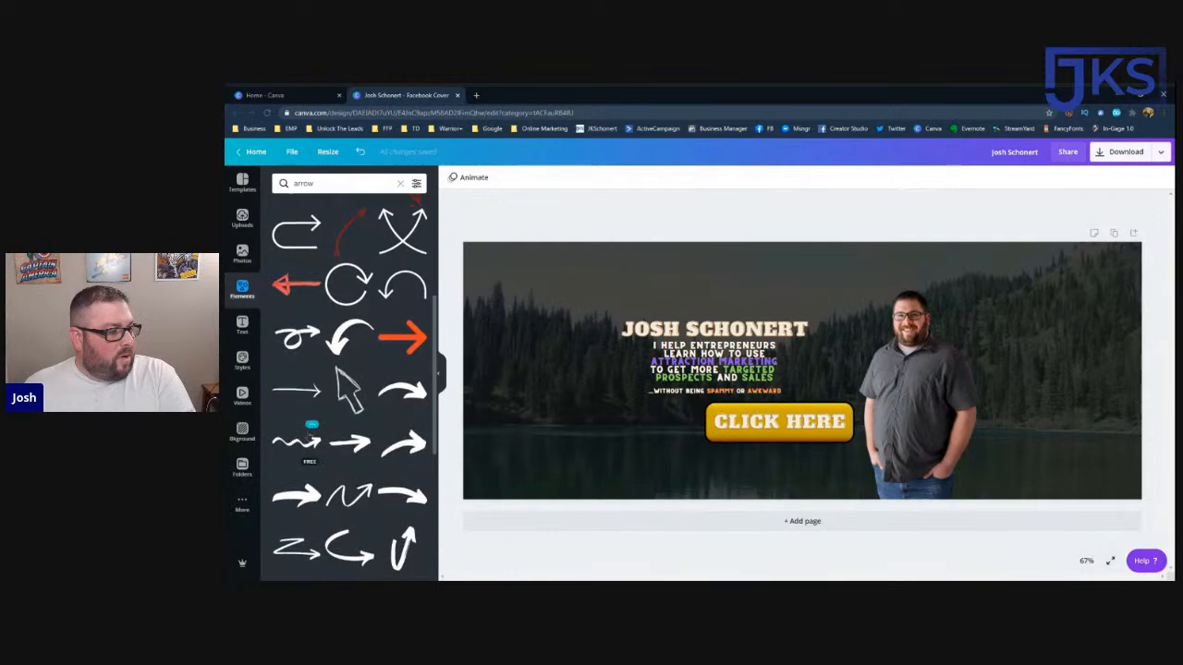
{"action": "scroll", "coordinate": [342, 524], "scroll_direction": "down", "scroll_amount": 1}
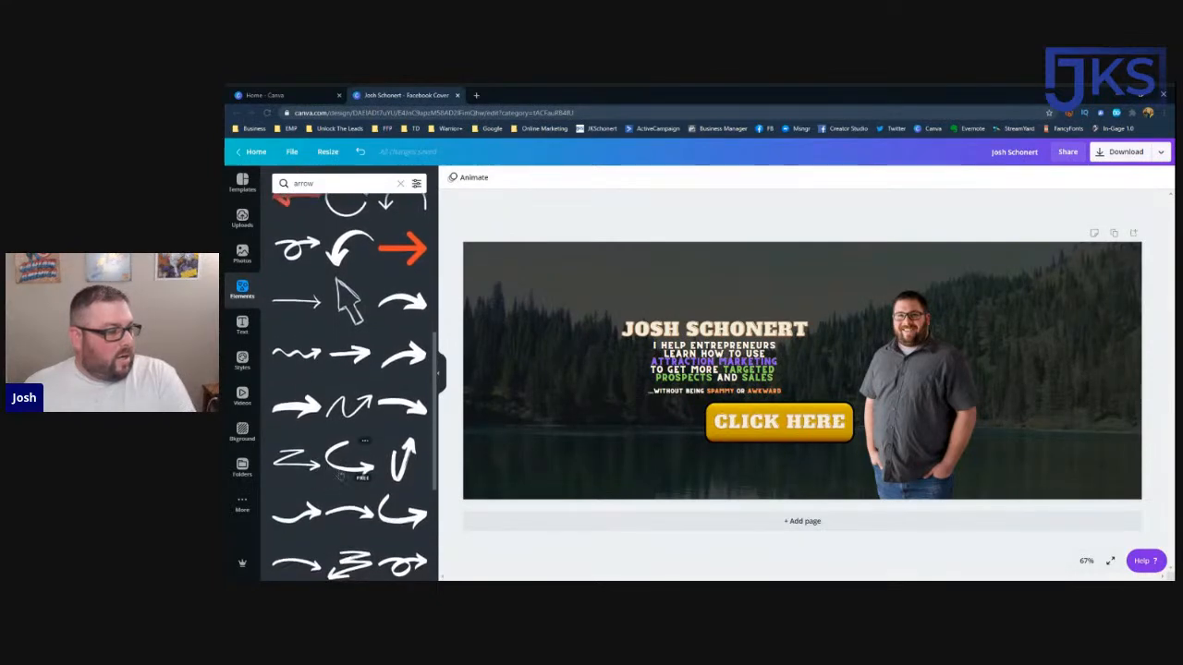
{"action": "left_click", "coordinate": [392, 525]}
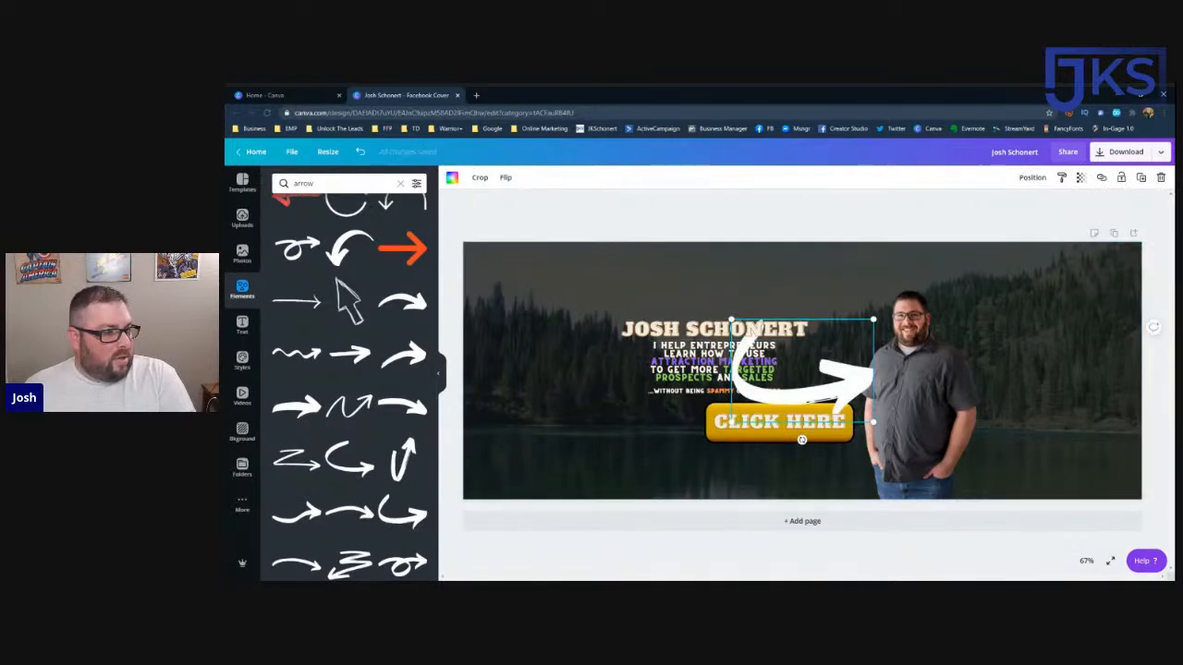
Step: Recolor the curved arrow to the light orange from the default colors
{"action": "left_click", "coordinate": [451, 178]}
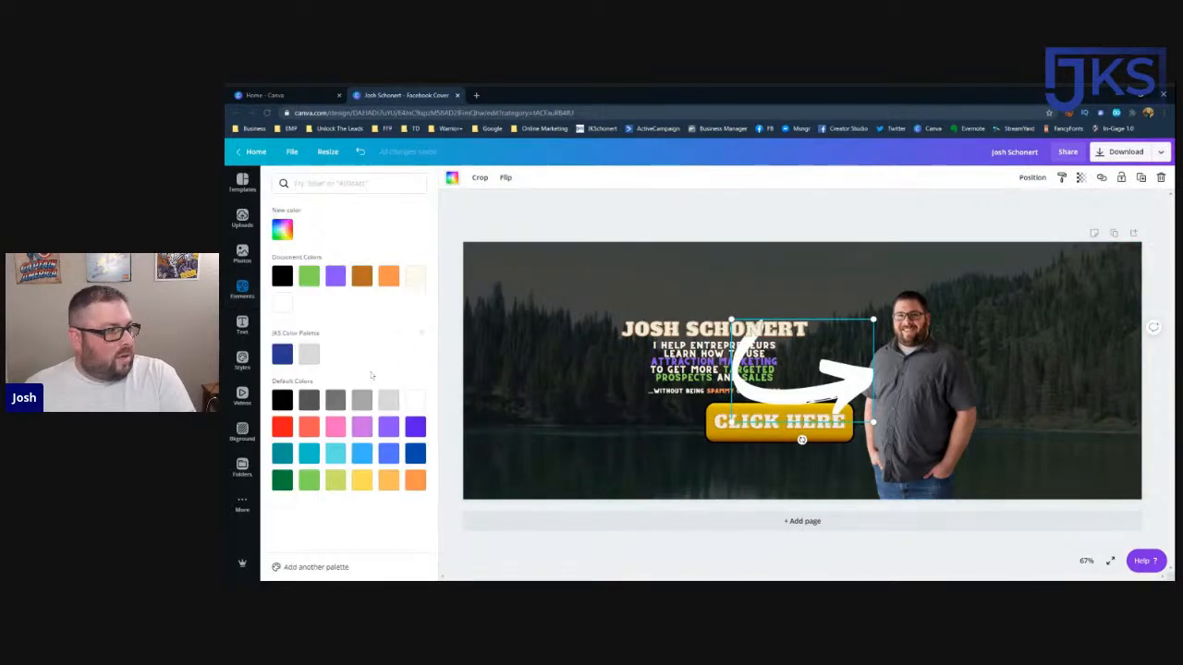
{"action": "left_click", "coordinate": [388, 275]}
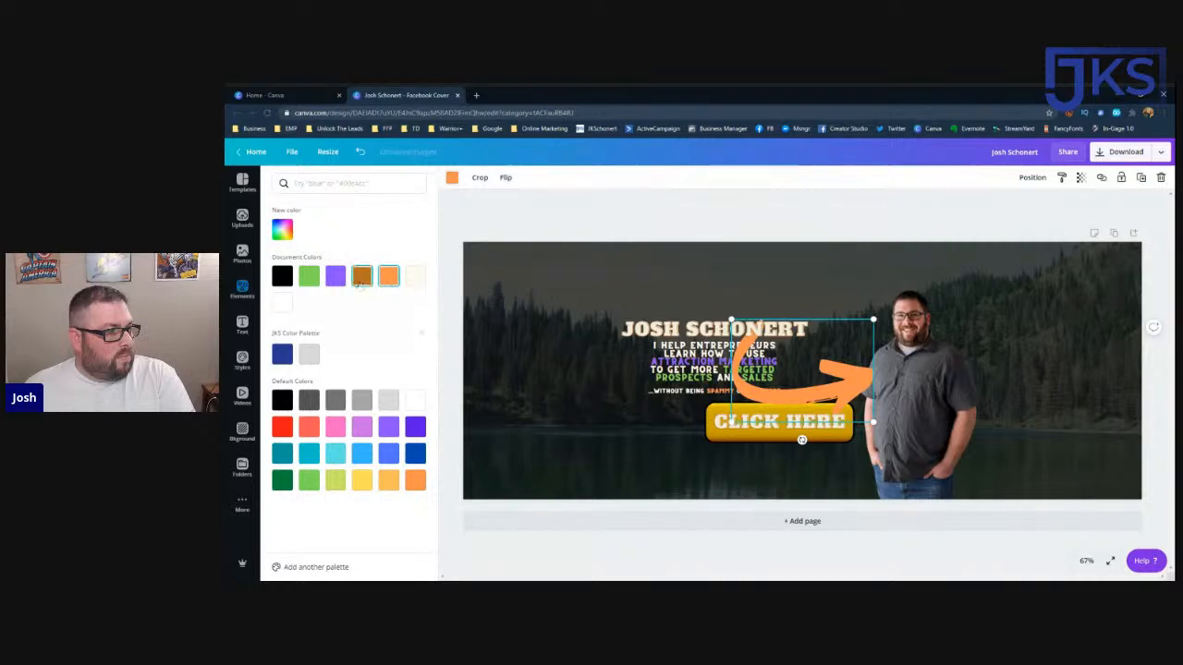
{"action": "left_click", "coordinate": [361, 279]}
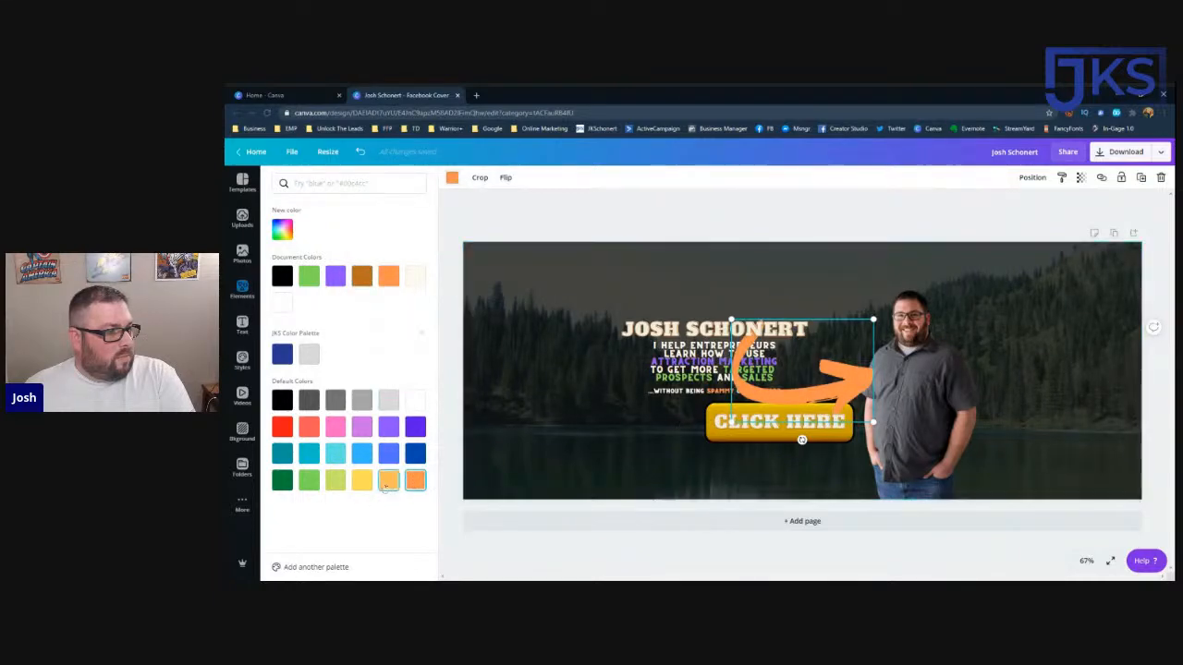
{"action": "left_click", "coordinate": [388, 480]}
Step: Shrink the curved arrow and place it beside the "CLICK HERE" button so that it points at the button
{"action": "left_click_drag", "start_coordinate": [801, 401], "coordinate": [677, 448]}
{"action": "left_click_drag", "start_coordinate": [607, 470], "coordinate": [662, 433]}
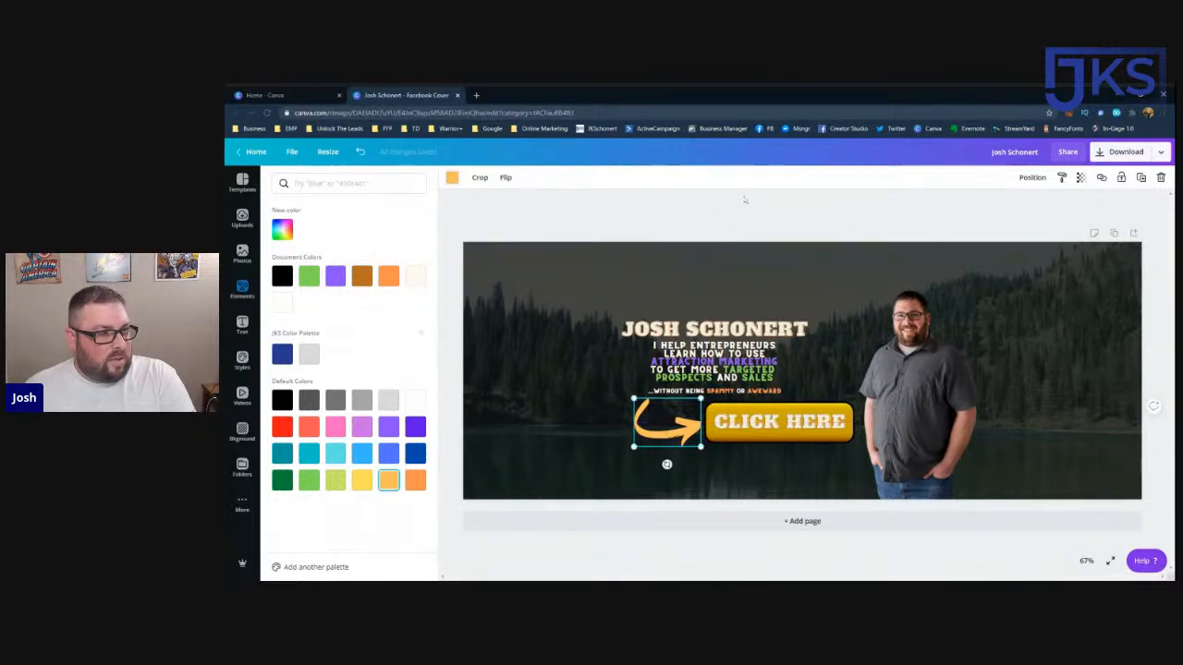
{"action": "left_click", "coordinate": [745, 200]}
{"action": "left_click", "coordinate": [788, 286]}
{"action": "left_click", "coordinate": [786, 196]}
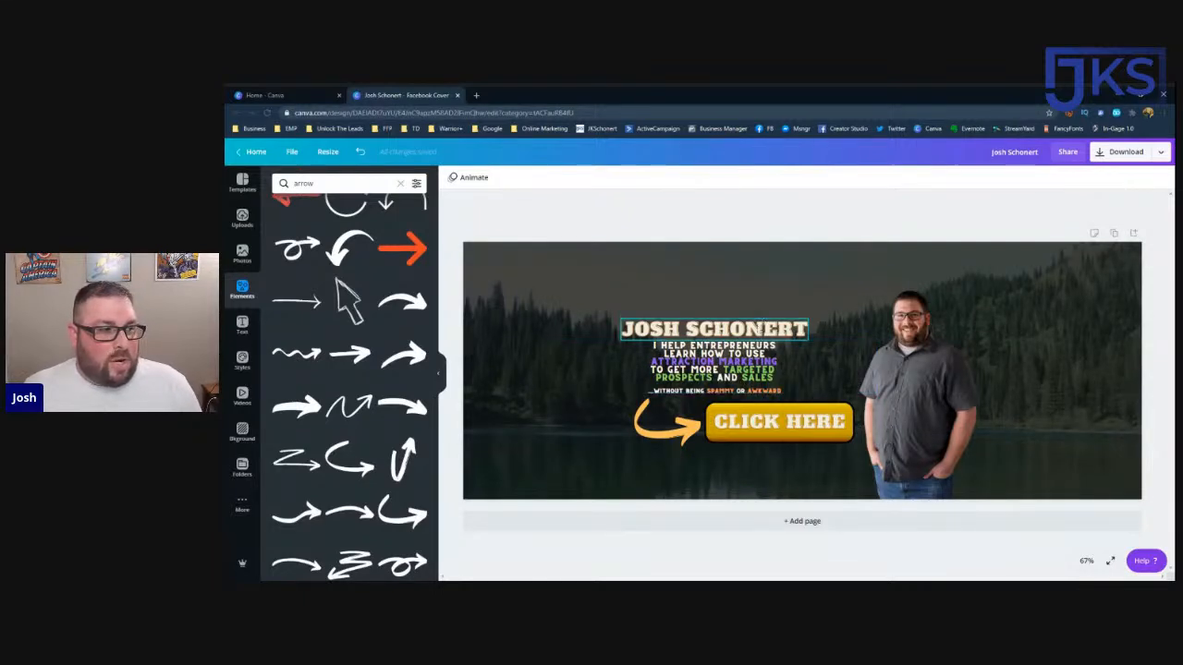
Step: Move the name heading and the tagline together closer to the portrait
{"action": "left_click", "coordinate": [760, 327]}
{"action": "left_click_drag", "start_coordinate": [721, 359], "coordinate": [815, 358]}
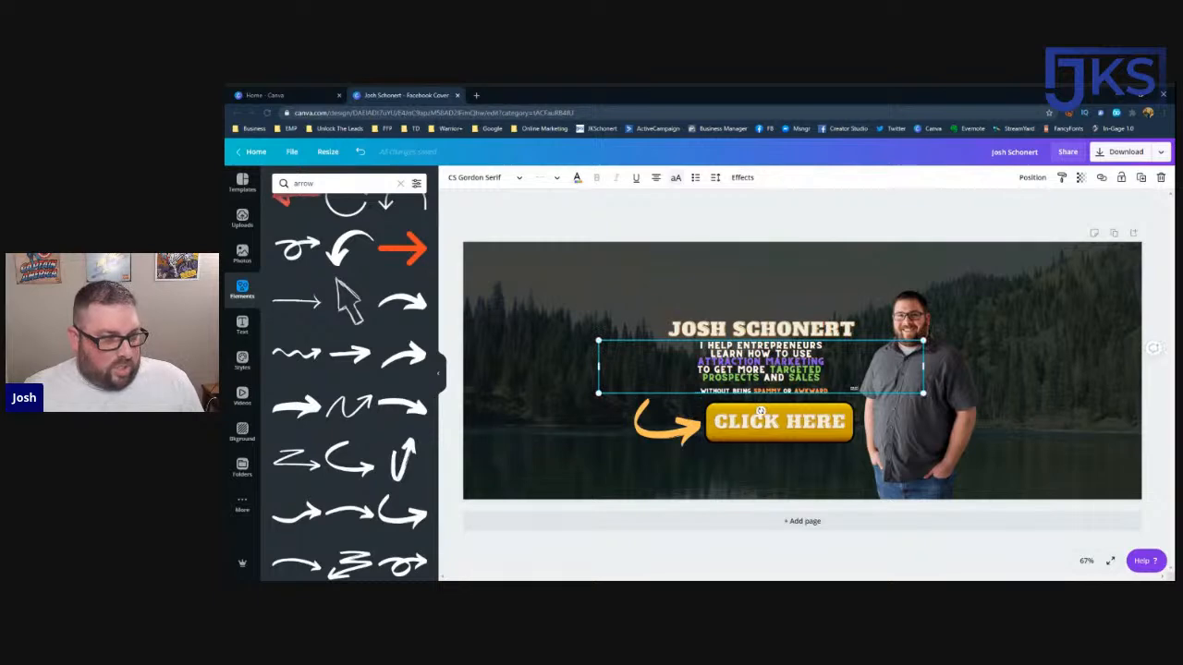
{"action": "left_click", "coordinate": [906, 205]}
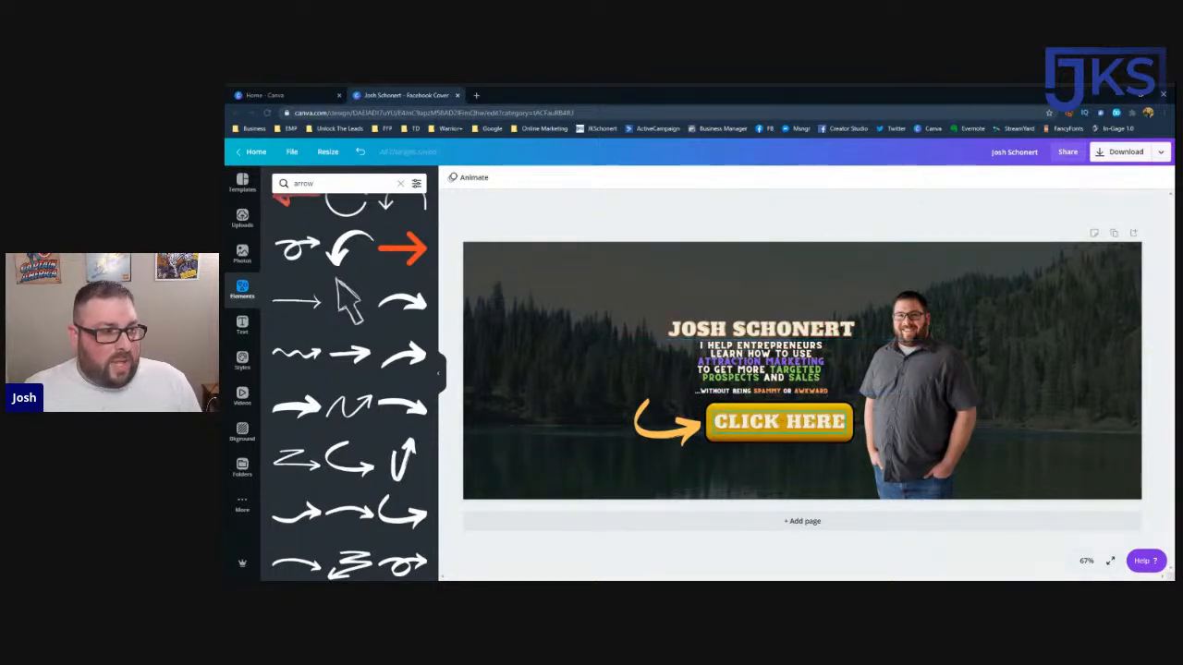
Step: Try to realign the name heading above the tagline
{"action": "left_click_drag", "start_coordinate": [721, 338], "coordinate": [688, 338]}
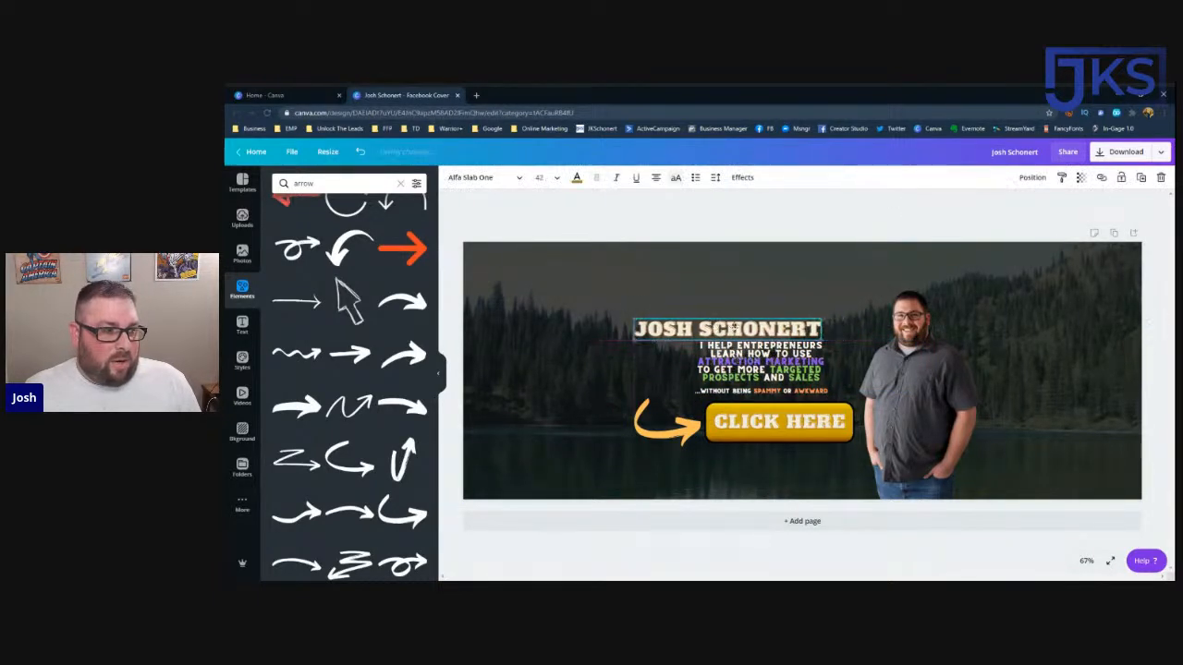
{"action": "left_click_drag", "start_coordinate": [735, 358], "coordinate": [720, 358]}
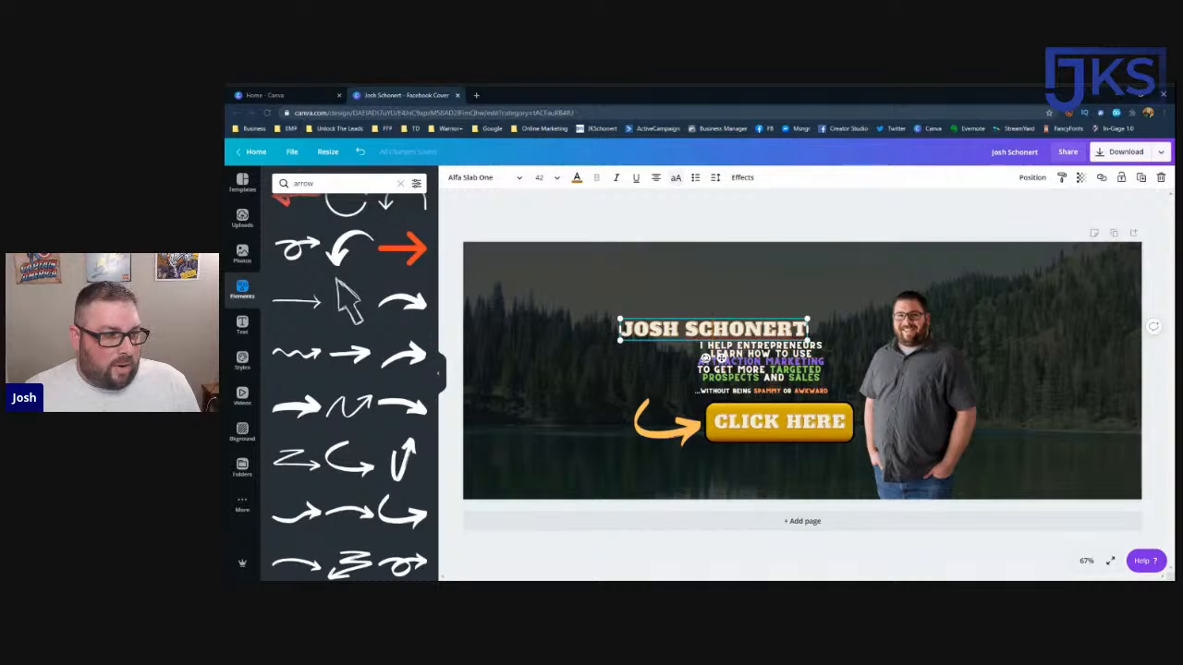
{"action": "left_click_drag", "start_coordinate": [707, 359], "coordinate": [705, 329]}
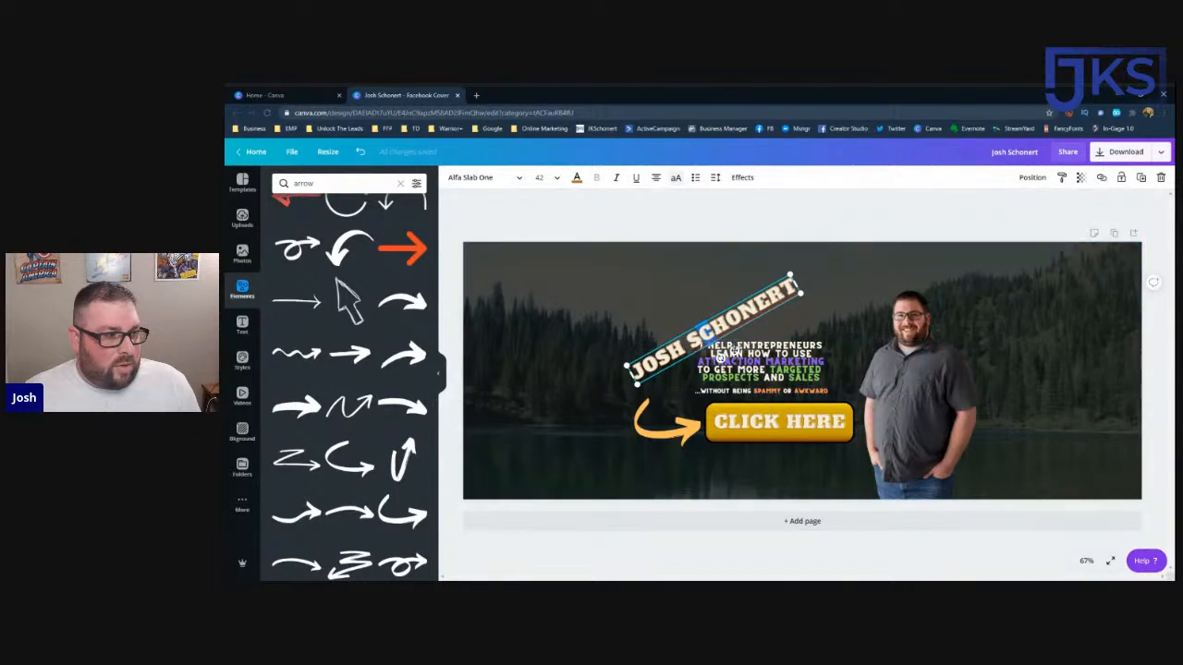
{"action": "left_click", "coordinate": [721, 360]}
Step: Center the tagline above the gold button, and level the name heading and center it above the tagline
{"action": "mouse_move", "coordinate": [792, 359]}
{"action": "left_mouse_down"}
{"action": "mouse_move", "coordinate": [810, 361]}
{"action": "mouse_move", "coordinate": [796, 364]}
{"action": "left_mouse_up"}
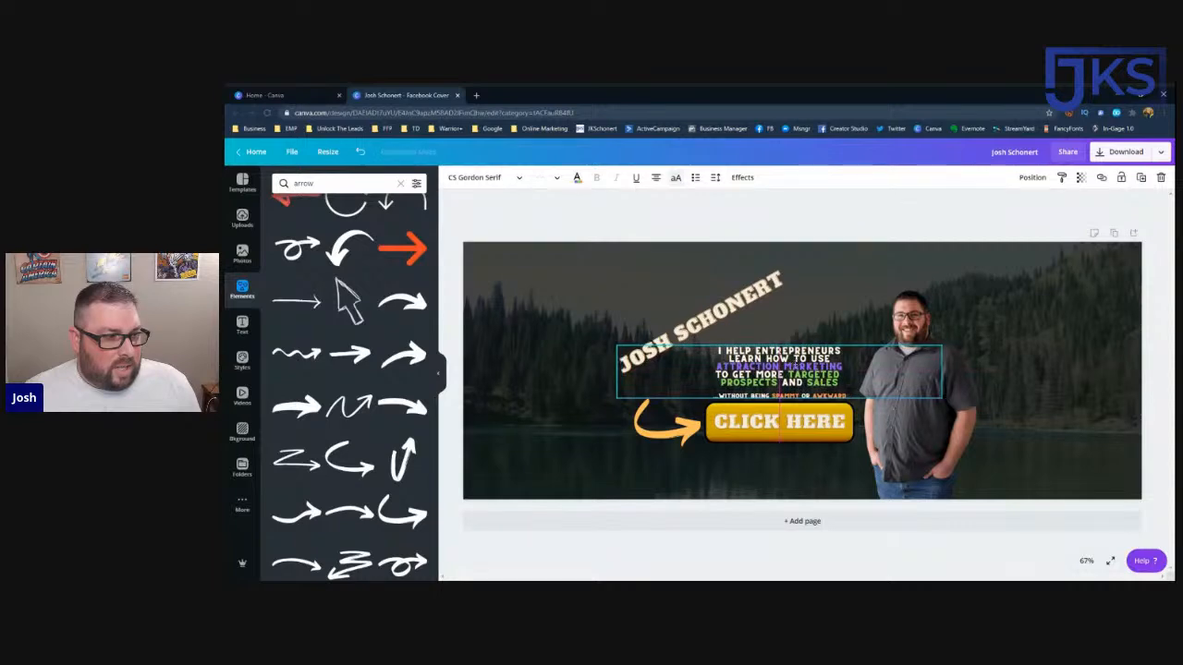
{"action": "left_click", "coordinate": [731, 320]}
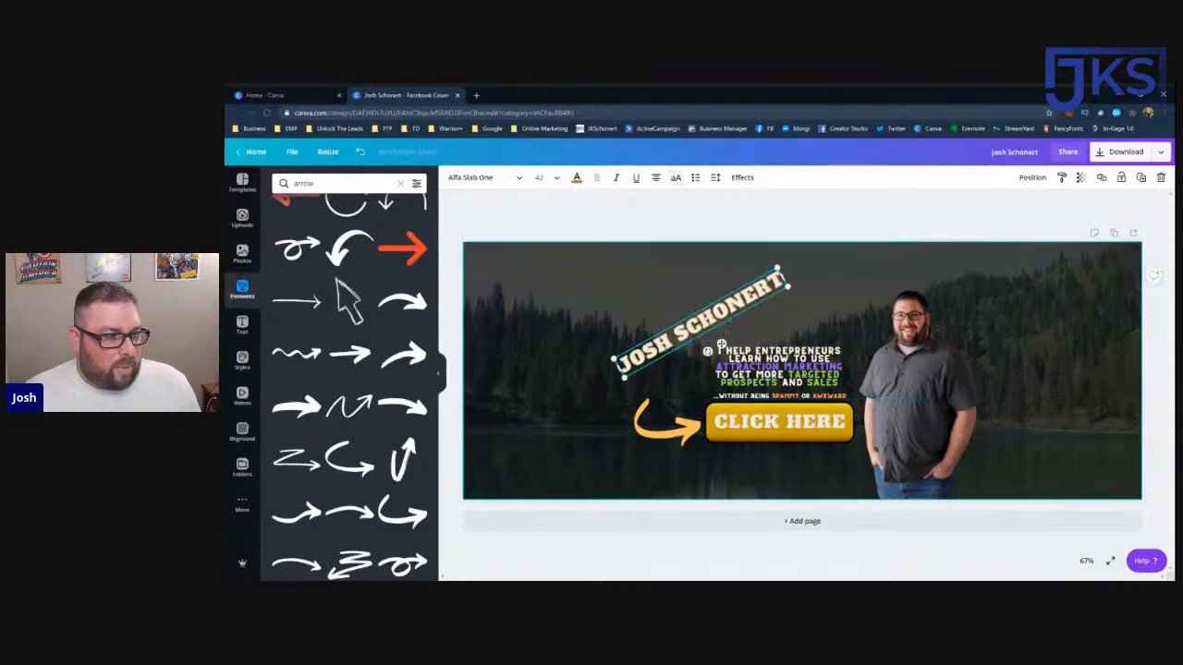
{"action": "left_click_drag", "start_coordinate": [721, 346], "coordinate": [745, 344]}
{"action": "left_click", "coordinate": [830, 216]}
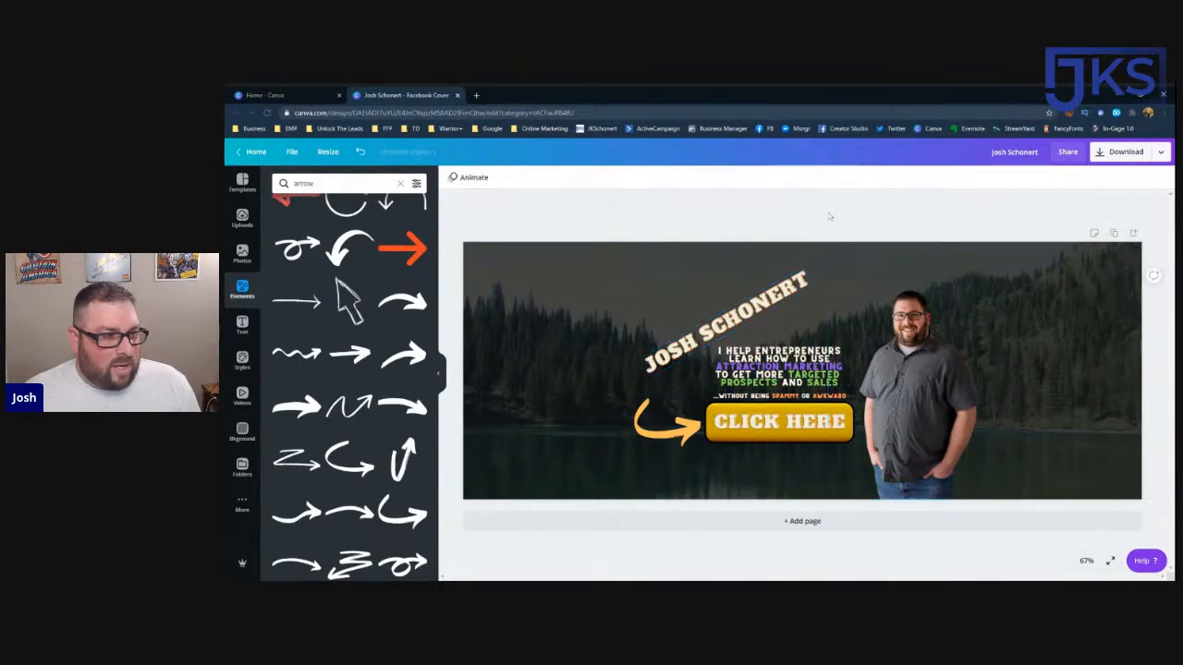
{"action": "left_click", "coordinate": [745, 344]}
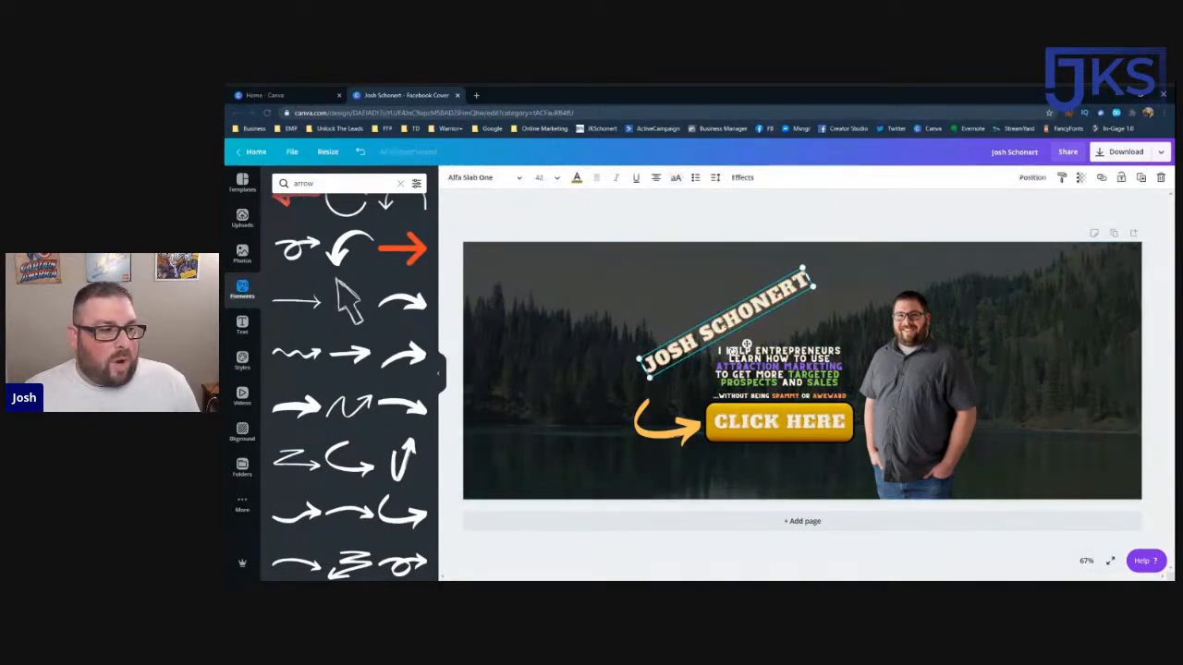
{"action": "left_click_drag", "start_coordinate": [746, 345], "coordinate": [784, 360]}
{"action": "left_click", "coordinate": [791, 225]}
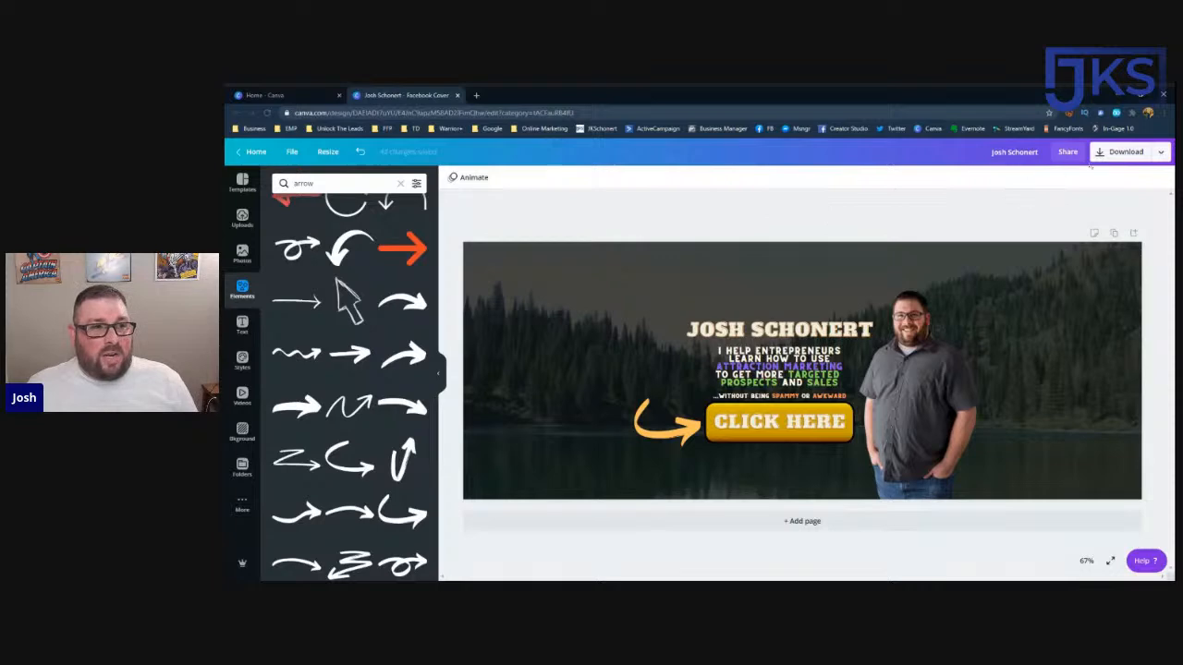
Step: Rename the design as "Live FB Cover Photo"
{"action": "left_click", "coordinate": [1118, 154]}
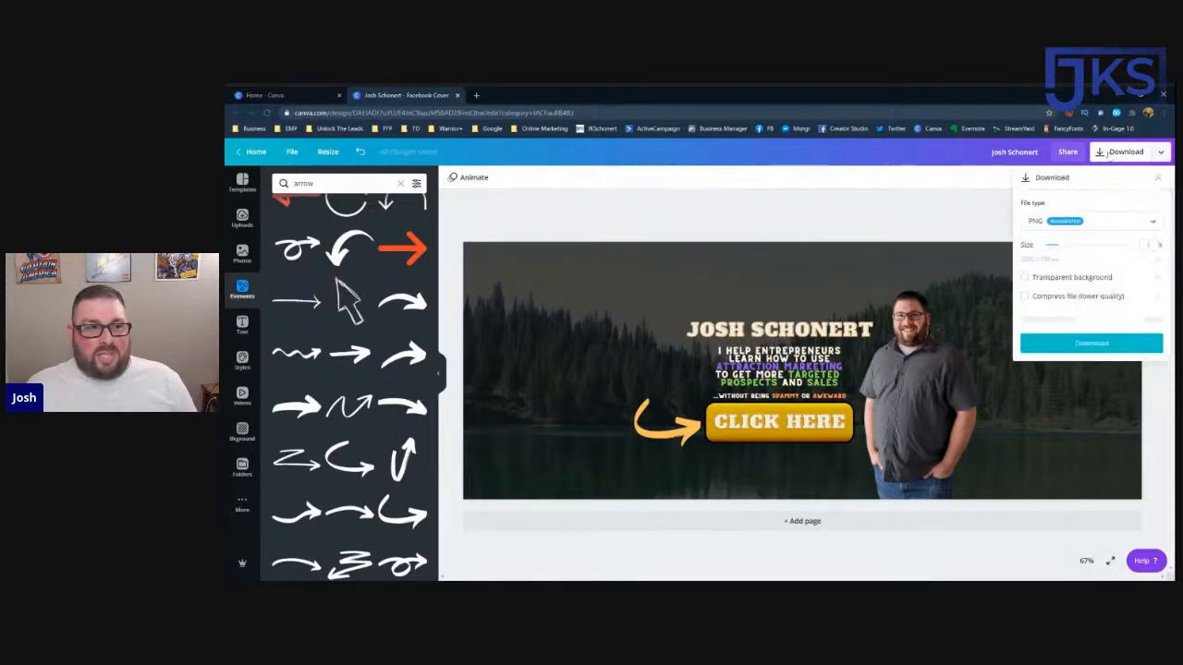
{"action": "left_click", "coordinate": [1020, 152]}
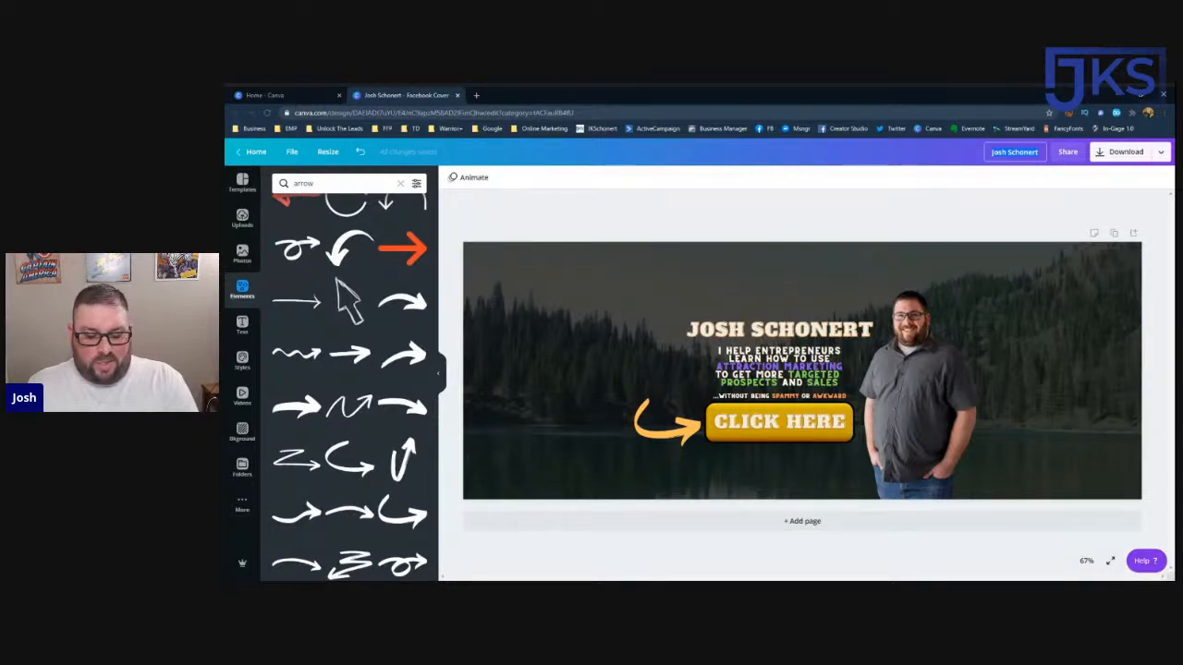
{"action": "type", "text": "Live FB"}
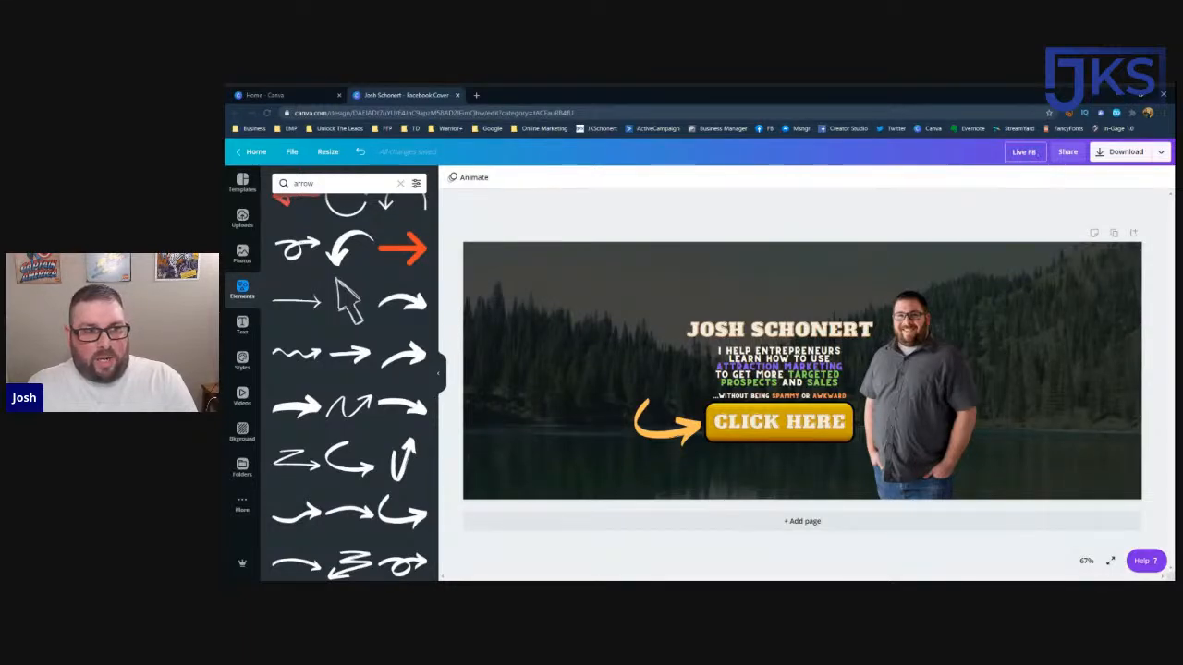
{"action": "type", "text": " Cover Photo"}
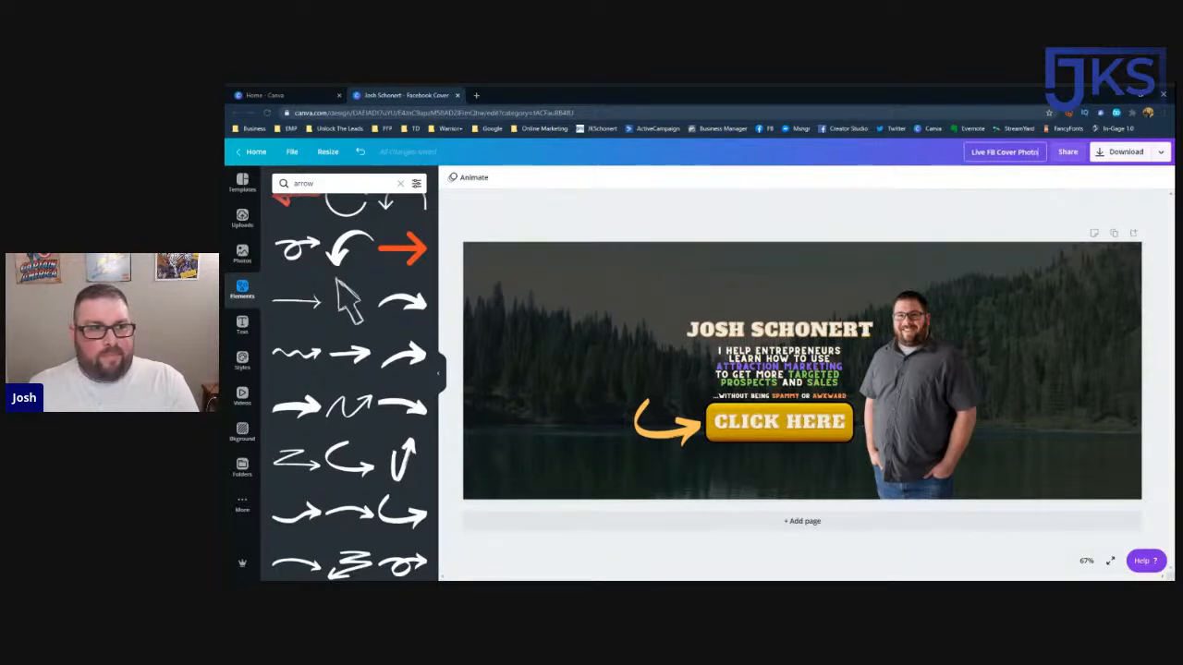
Step: Download the design as a PNG at size 2x and dismiss the saved-design dialog
{"action": "left_click", "coordinate": [1126, 152]}
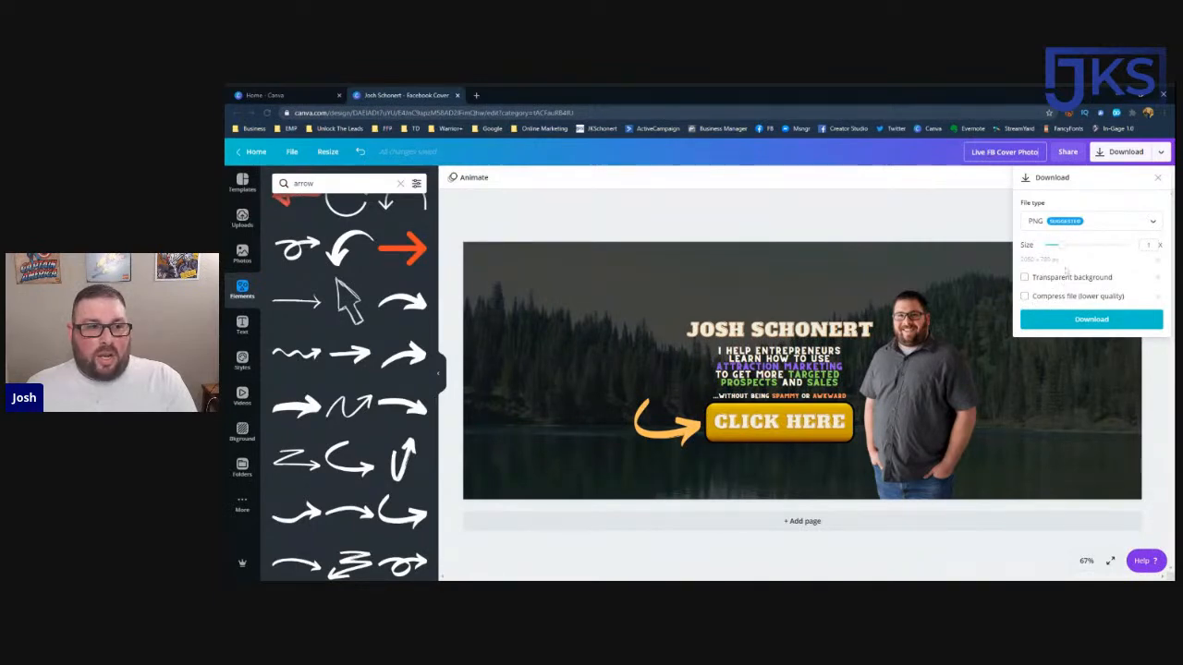
{"action": "left_click_drag", "start_coordinate": [1060, 245], "coordinate": [1072, 248]}
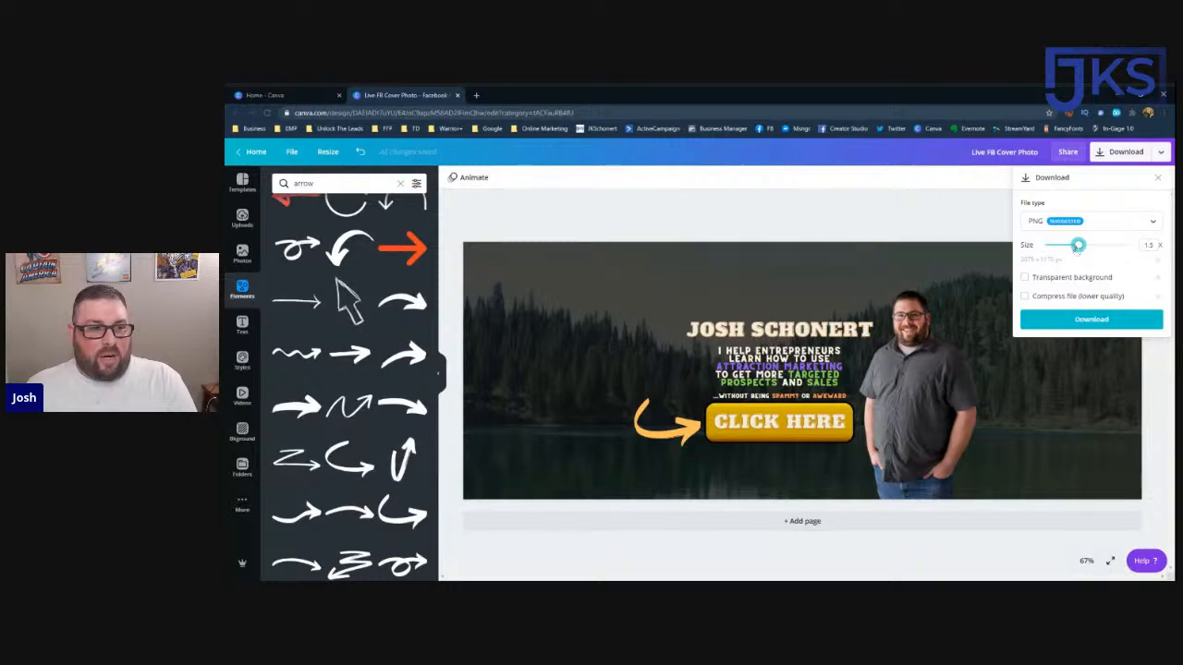
{"action": "mouse_move", "coordinate": [1078, 245]}
{"action": "left_mouse_down"}
{"action": "mouse_move", "coordinate": [1060, 245]}
{"action": "mouse_move", "coordinate": [1095, 244]}
{"action": "left_mouse_up"}
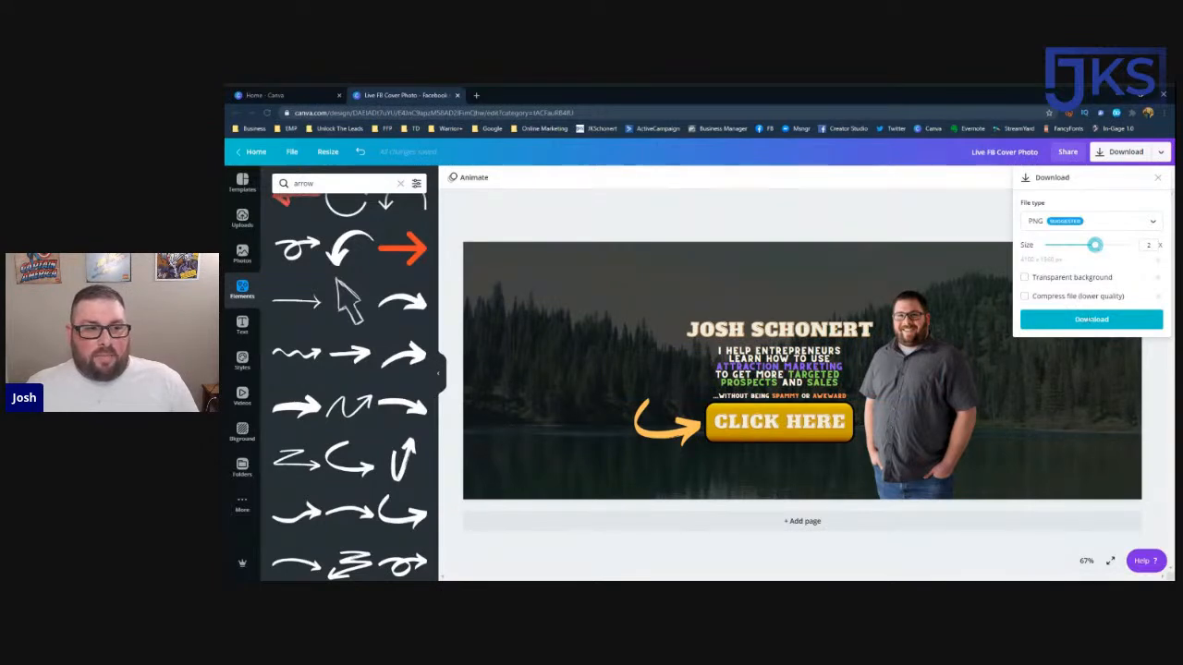
{"action": "left_click", "coordinate": [1091, 319]}
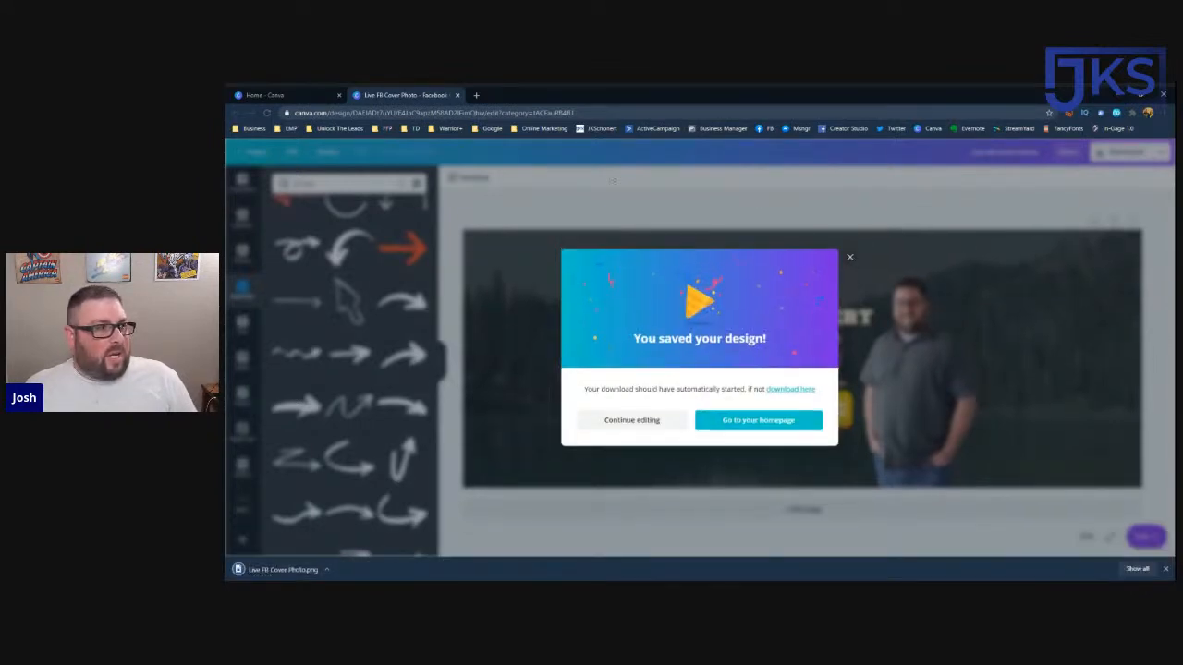
{"action": "left_click", "coordinate": [555, 327]}
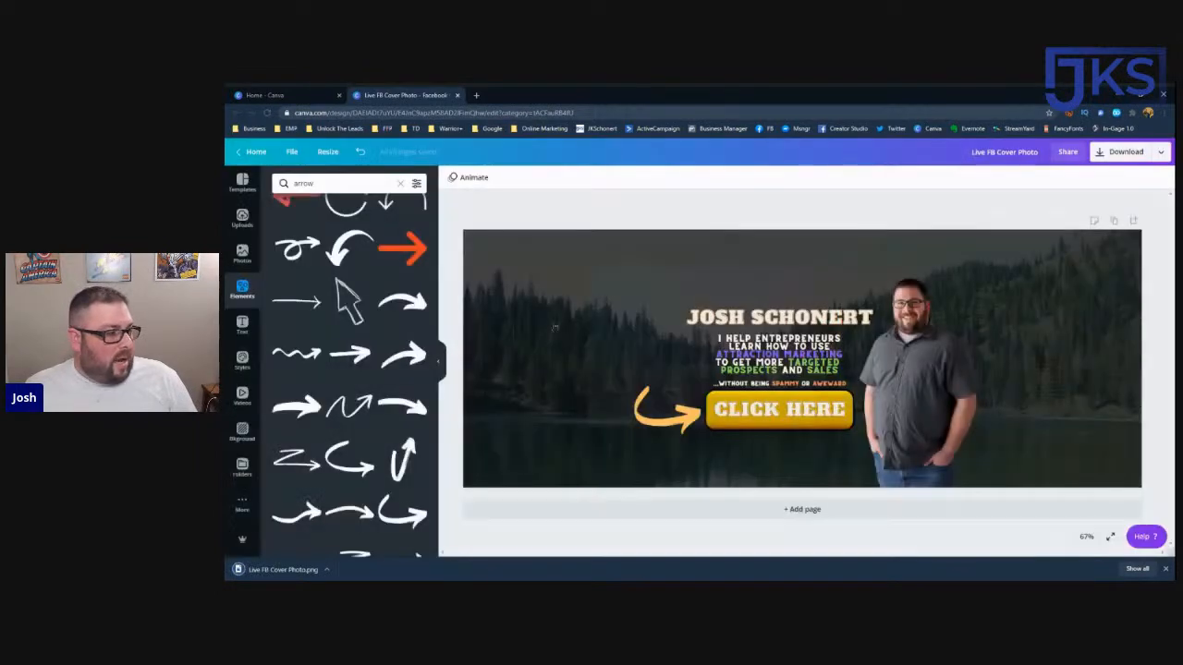
Step: Switch to Facebook in a new browser tab and show the owner's profile page with its cover photo
{"action": "left_click", "coordinate": [476, 95]}
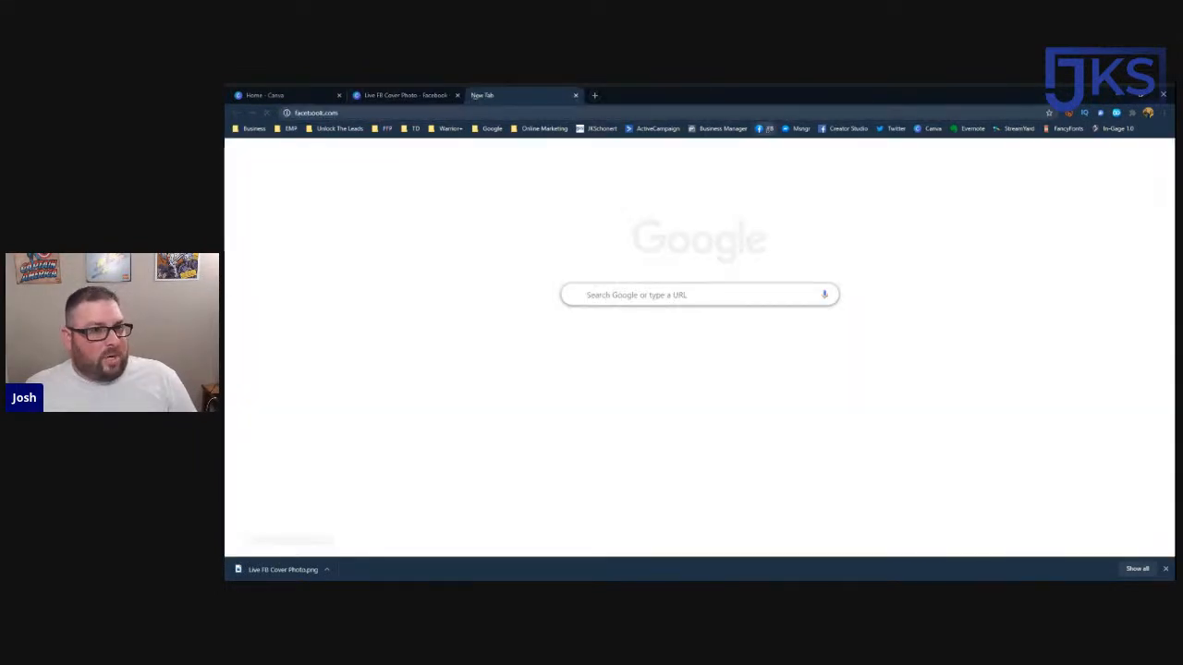
{"action": "left_click", "coordinate": [764, 128]}
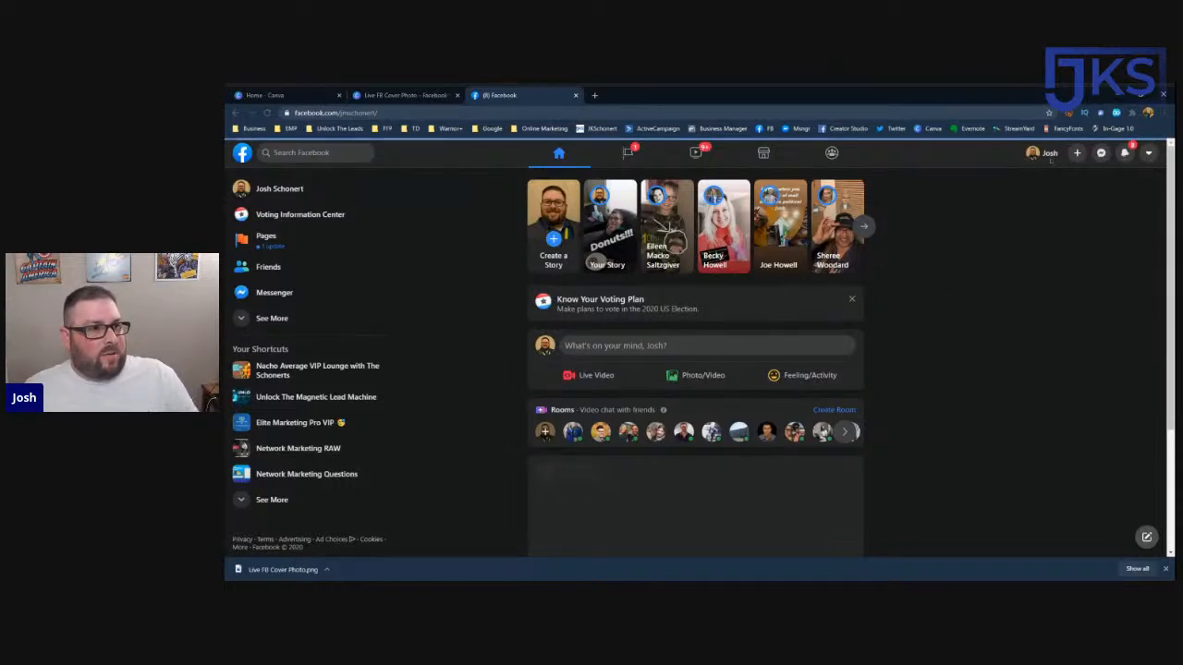
{"action": "scroll", "coordinate": [964, 273], "scroll_direction": "up", "scroll_amount": 1}
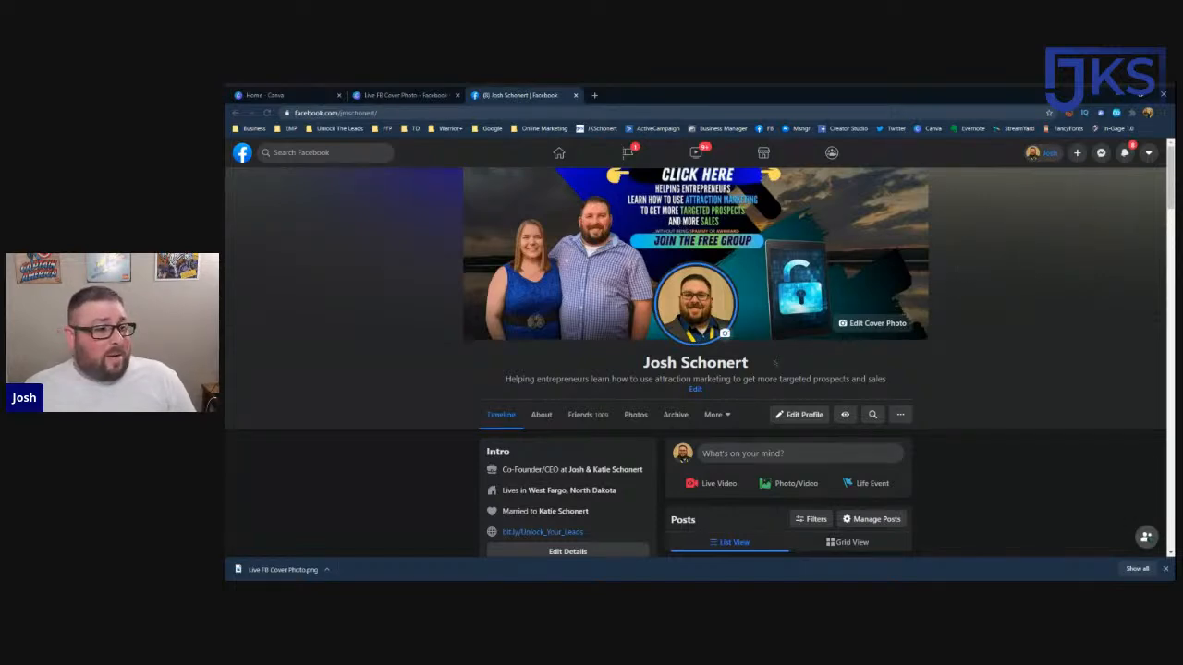
Step: Try the downloaded Live FB Cover Photo image as the profile cover, reposition it vertically, and discard the cover change
{"action": "left_click", "coordinate": [874, 323]}
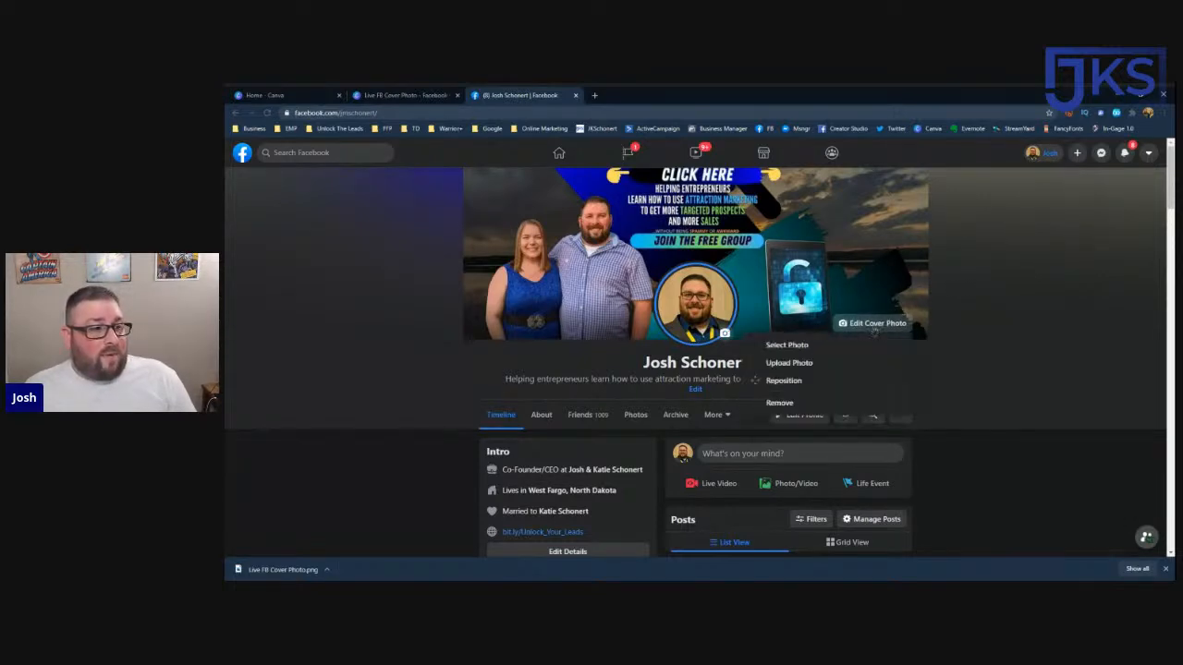
{"action": "left_click", "coordinate": [801, 363]}
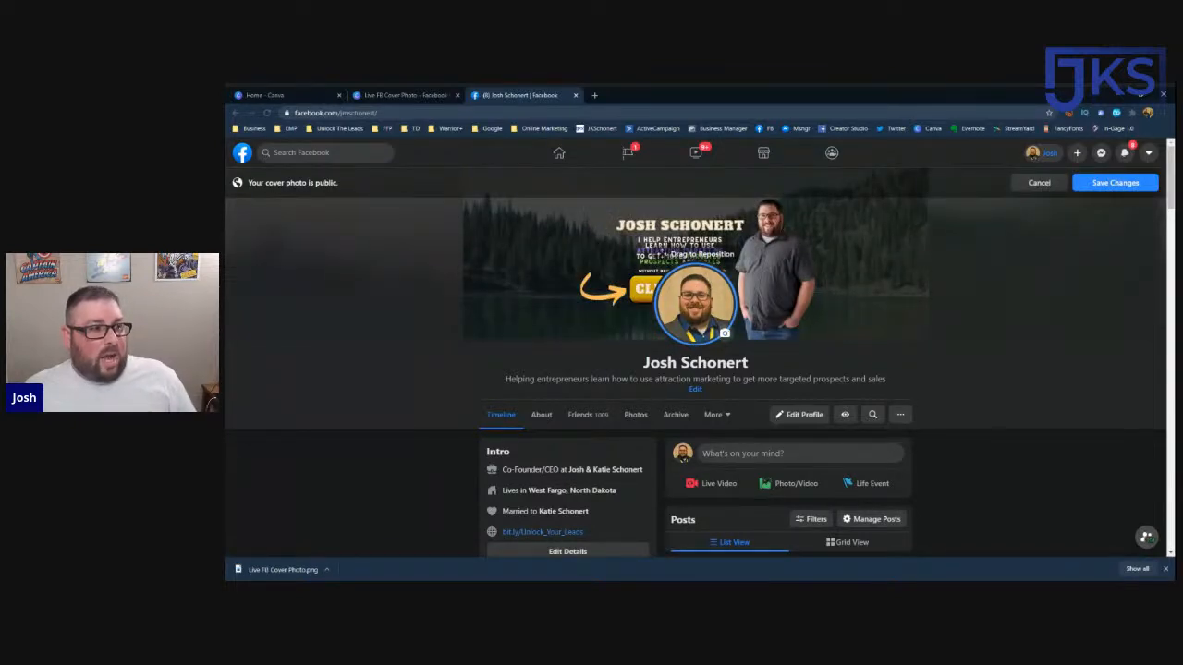
{"action": "mouse_move", "coordinate": [774, 245]}
{"action": "left_mouse_down"}
{"action": "mouse_move", "coordinate": [796, 286]}
{"action": "mouse_move", "coordinate": [795, 259]}
{"action": "mouse_move", "coordinate": [798, 288]}
{"action": "mouse_move", "coordinate": [769, 261]}
{"action": "left_mouse_up"}
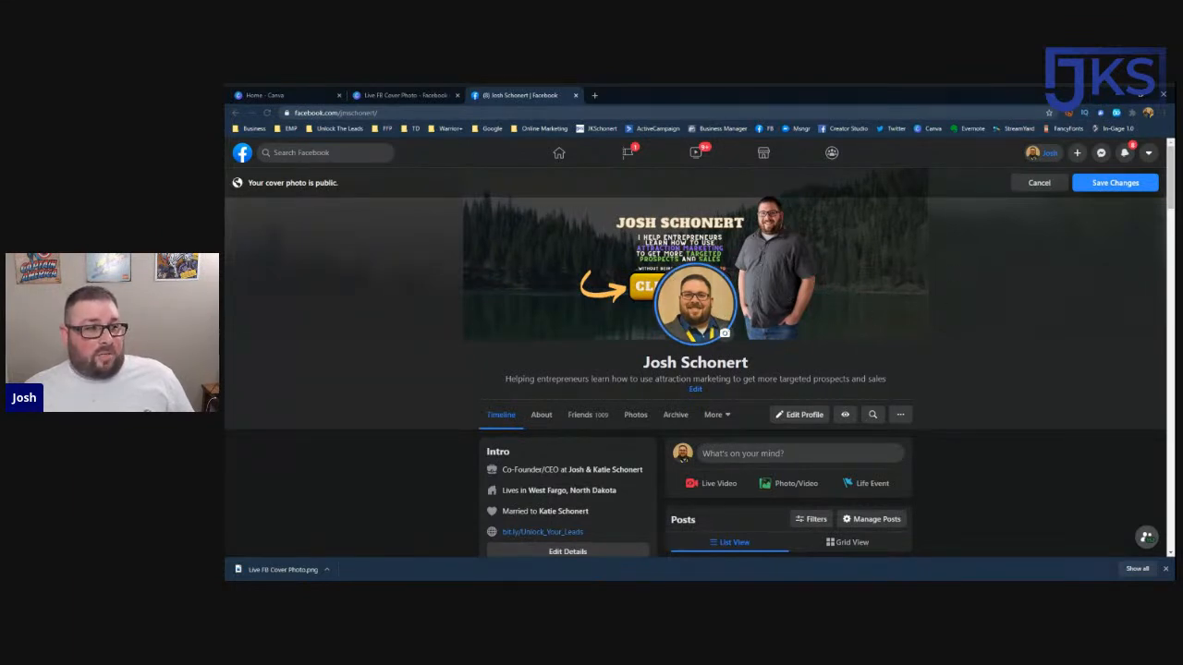
{"action": "mouse_move", "coordinate": [802, 260]}
{"action": "left_mouse_down"}
{"action": "mouse_move", "coordinate": [795, 282]}
{"action": "mouse_move", "coordinate": [800, 250]}
{"action": "mouse_move", "coordinate": [801, 260]}
{"action": "left_mouse_up"}
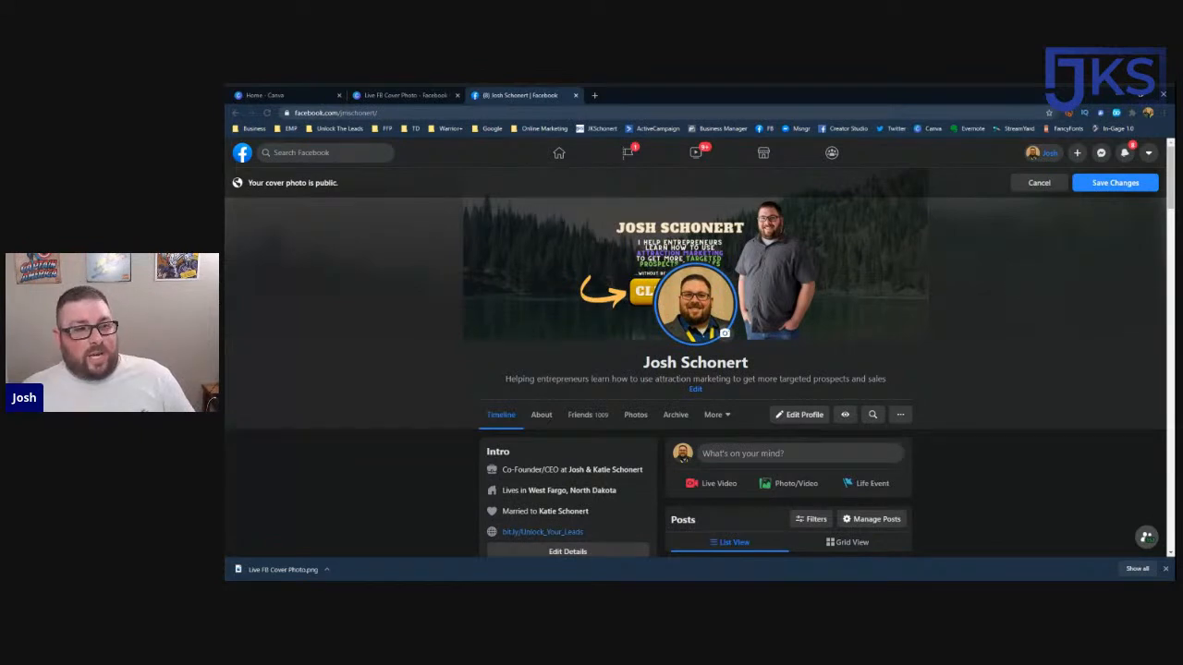
{"action": "left_click", "coordinate": [1039, 182]}
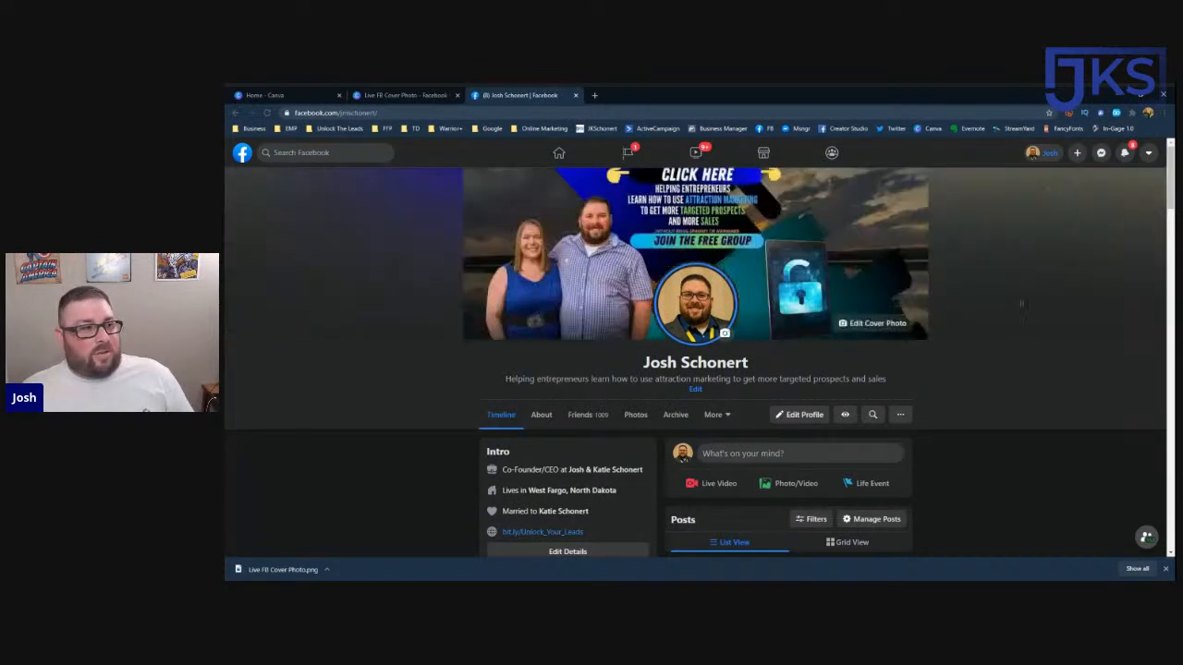
Step: Switch back to the Canva design and move the name heading and the tagline higher, leaving a gap above the gold button
{"action": "left_click", "coordinate": [399, 95]}
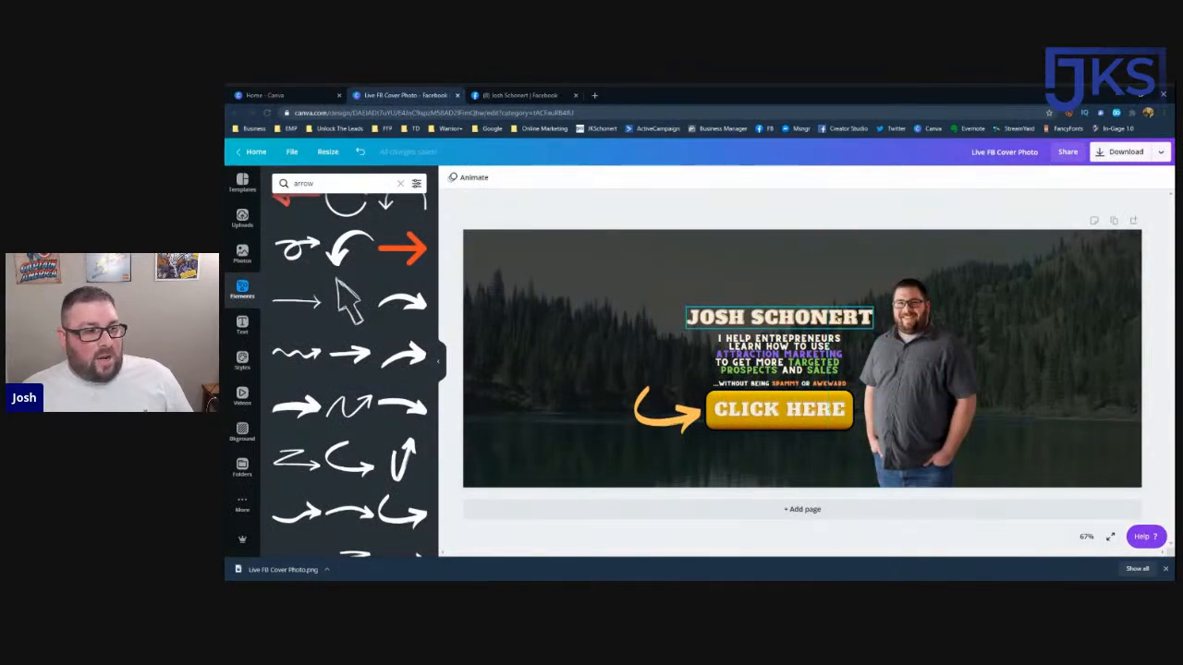
{"action": "left_click", "coordinate": [779, 319]}
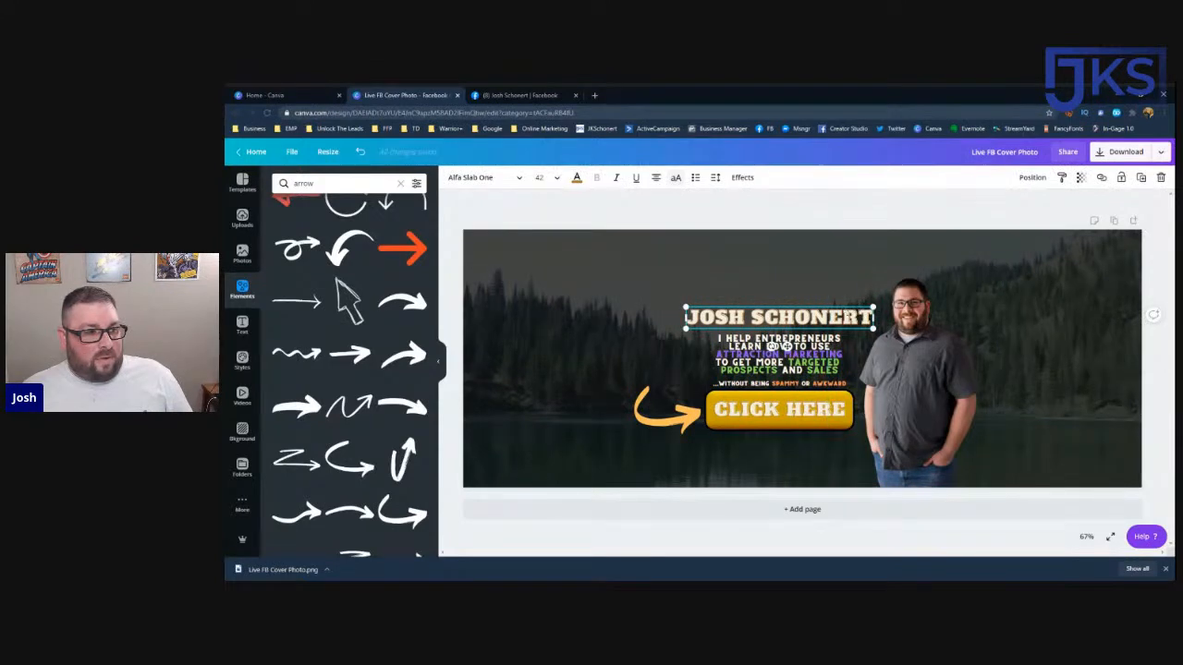
{"action": "left_click_drag", "start_coordinate": [855, 308], "coordinate": [855, 296]}
{"action": "left_click_drag", "start_coordinate": [823, 352], "coordinate": [832, 292]}
{"action": "left_click_drag", "start_coordinate": [772, 322], "coordinate": [773, 310]}
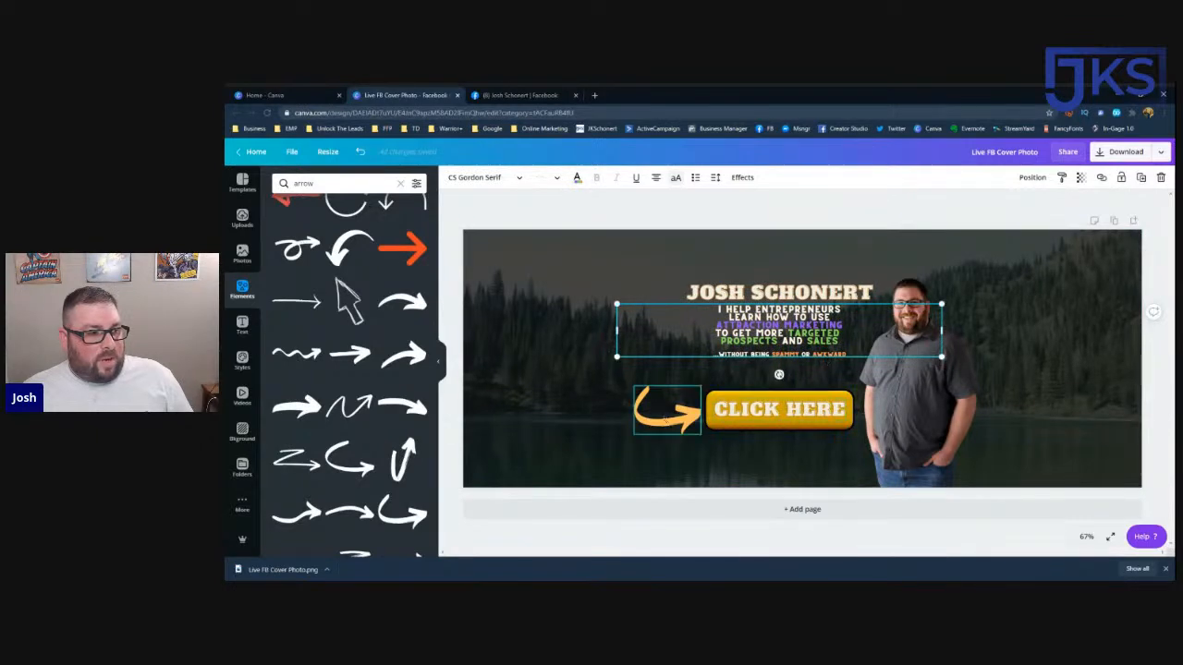
Step: Rotate the orange arrow so it points downward and place it beside the tagline on the side away from the portrait
{"action": "left_click", "coordinate": [664, 421]}
{"action": "left_click_drag", "start_coordinate": [635, 417], "coordinate": [653, 389]}
{"action": "left_click_drag", "start_coordinate": [662, 368], "coordinate": [570, 359]}
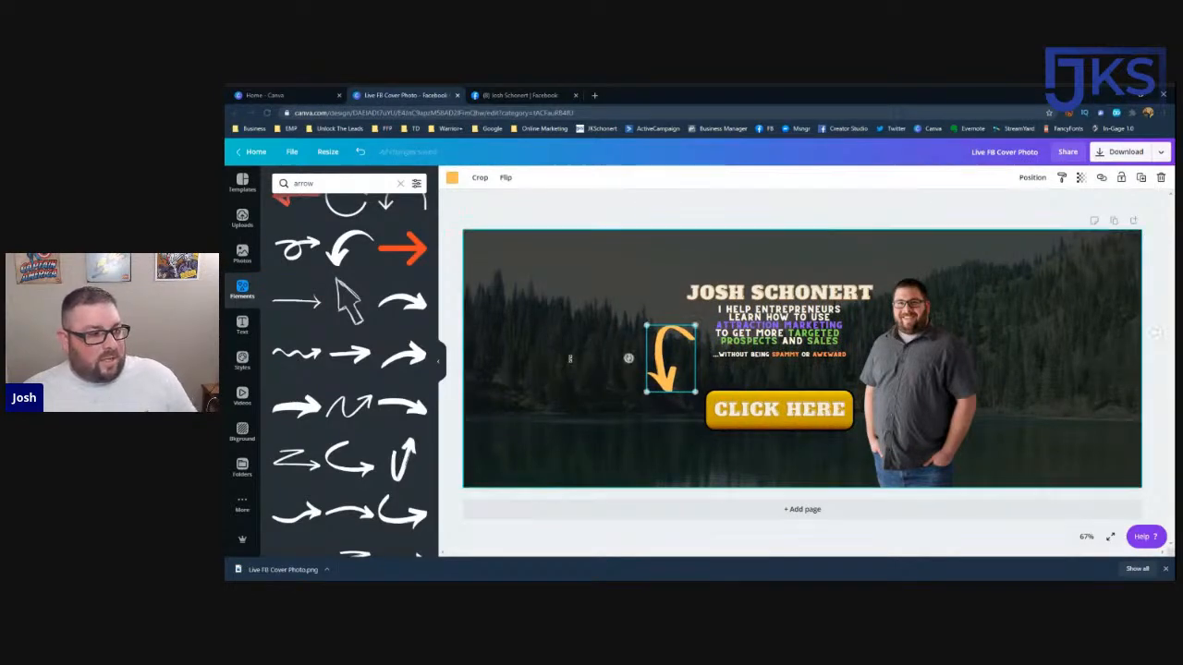
{"action": "left_click_drag", "start_coordinate": [671, 355], "coordinate": [662, 338]}
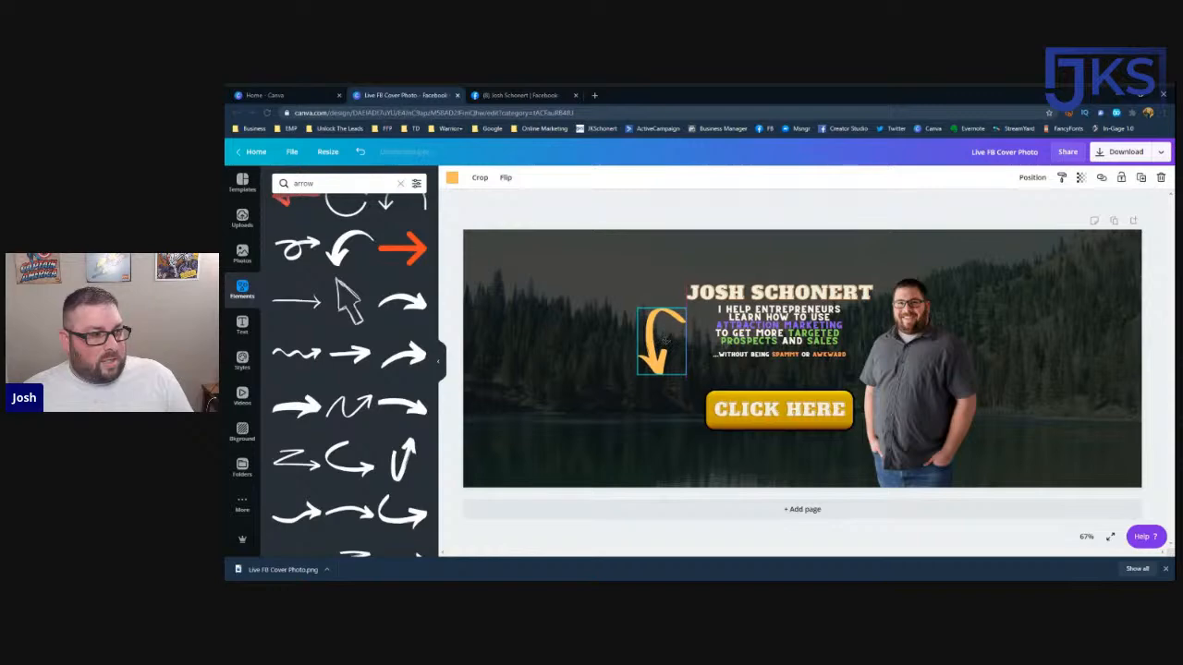
Step: Move the gold button beneath the downward arrow and center the "CLICK HERE" text on it
{"action": "left_click_drag", "start_coordinate": [810, 409], "coordinate": [734, 411]}
{"action": "left_click", "coordinate": [814, 411]}
{"action": "left_click_drag", "start_coordinate": [813, 410], "coordinate": [711, 399]}
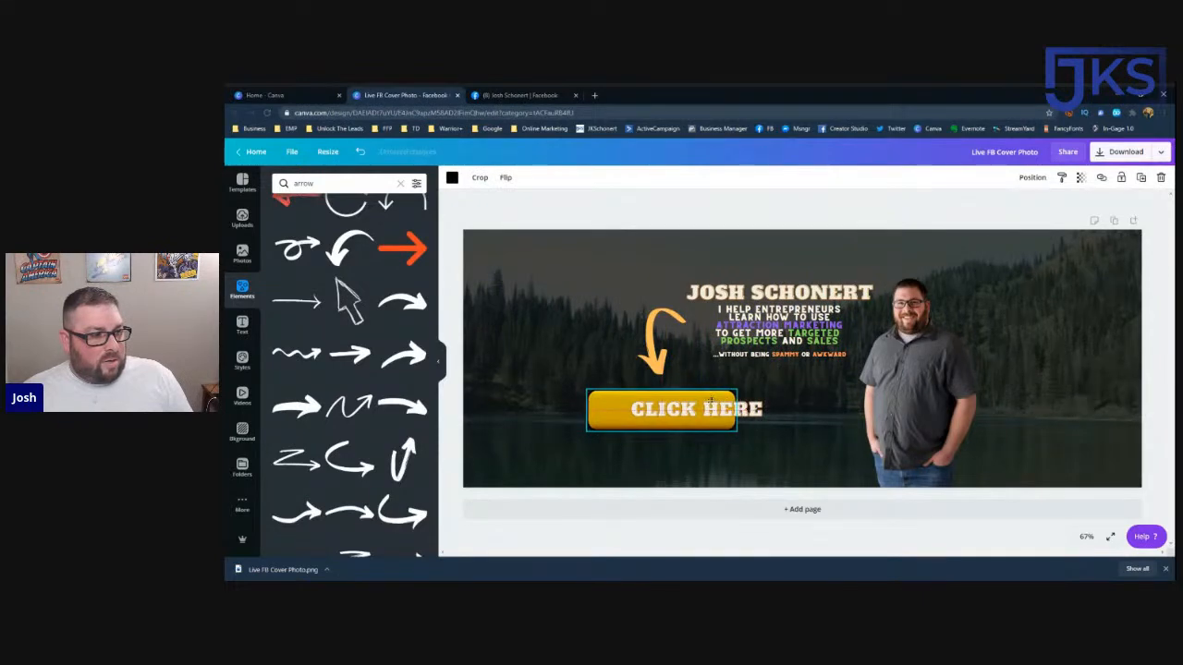
{"action": "left_click", "coordinate": [741, 407]}
{"action": "left_click_drag", "start_coordinate": [741, 407], "coordinate": [707, 408]}
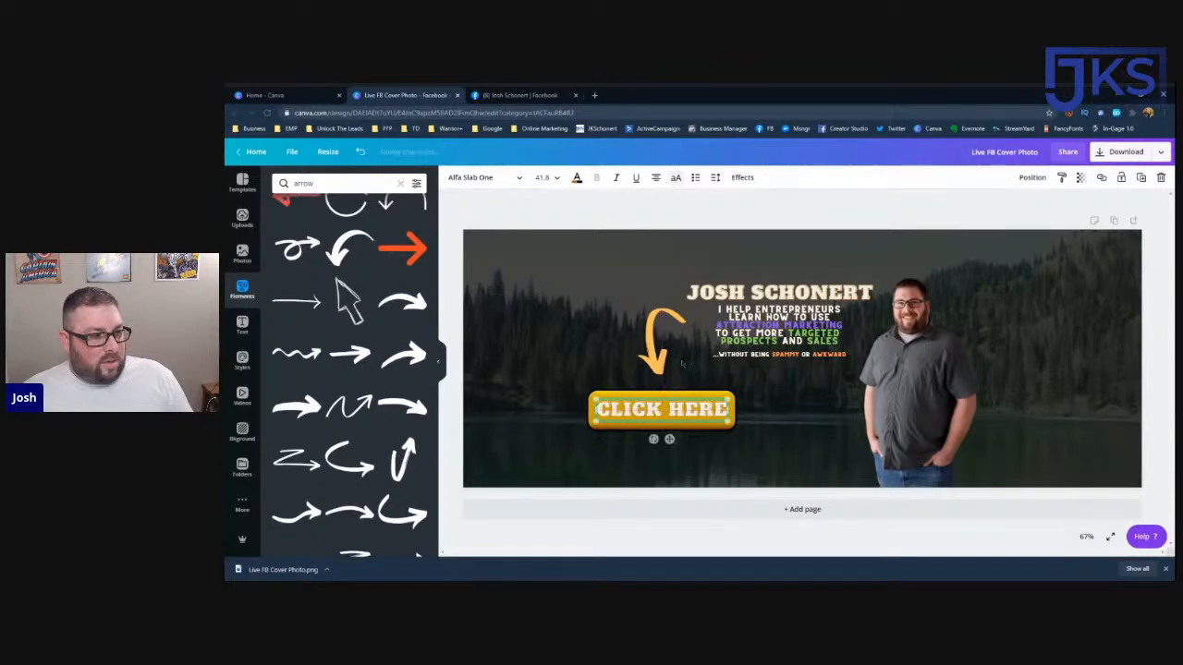
Step: Lower the orange arrow to just above the gold button and enlarge it slightly toward the name heading
{"action": "left_click", "coordinate": [663, 365]}
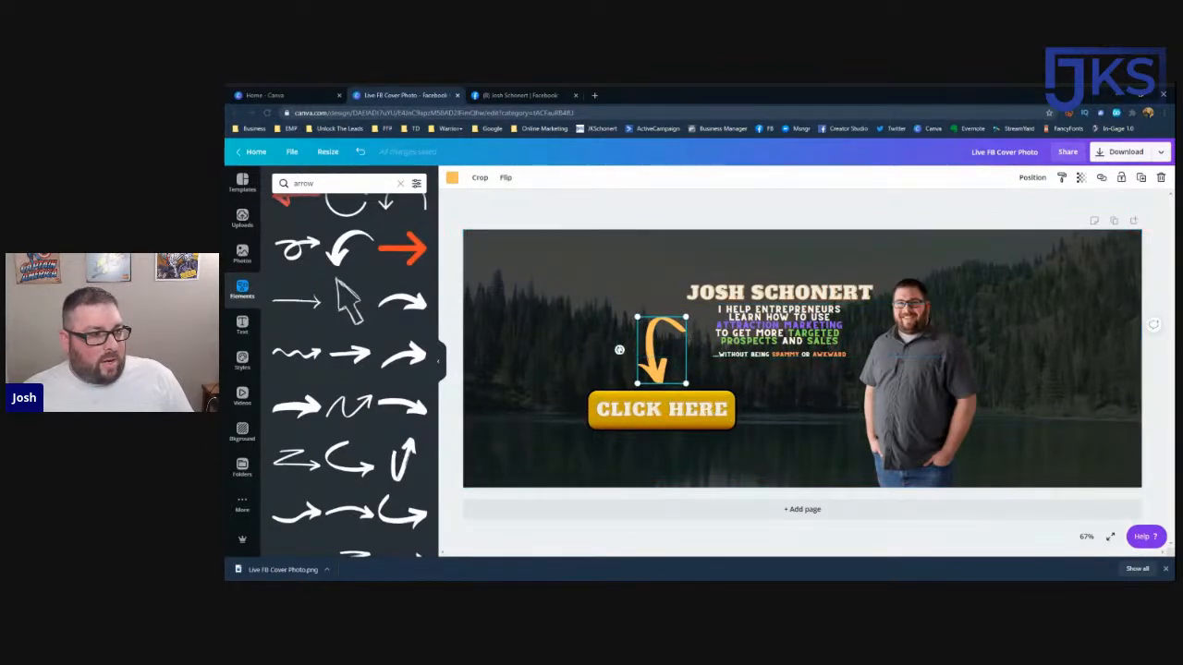
{"action": "left_click_drag", "start_coordinate": [687, 317], "coordinate": [694, 309]}
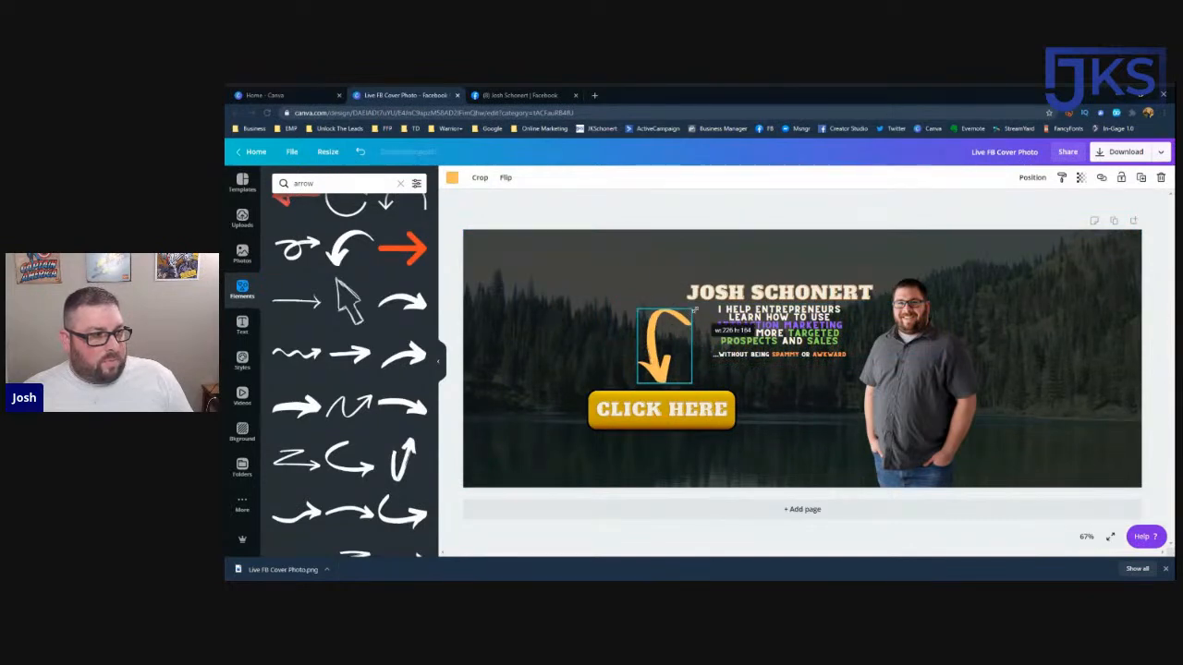
{"action": "left_click", "coordinate": [647, 203]}
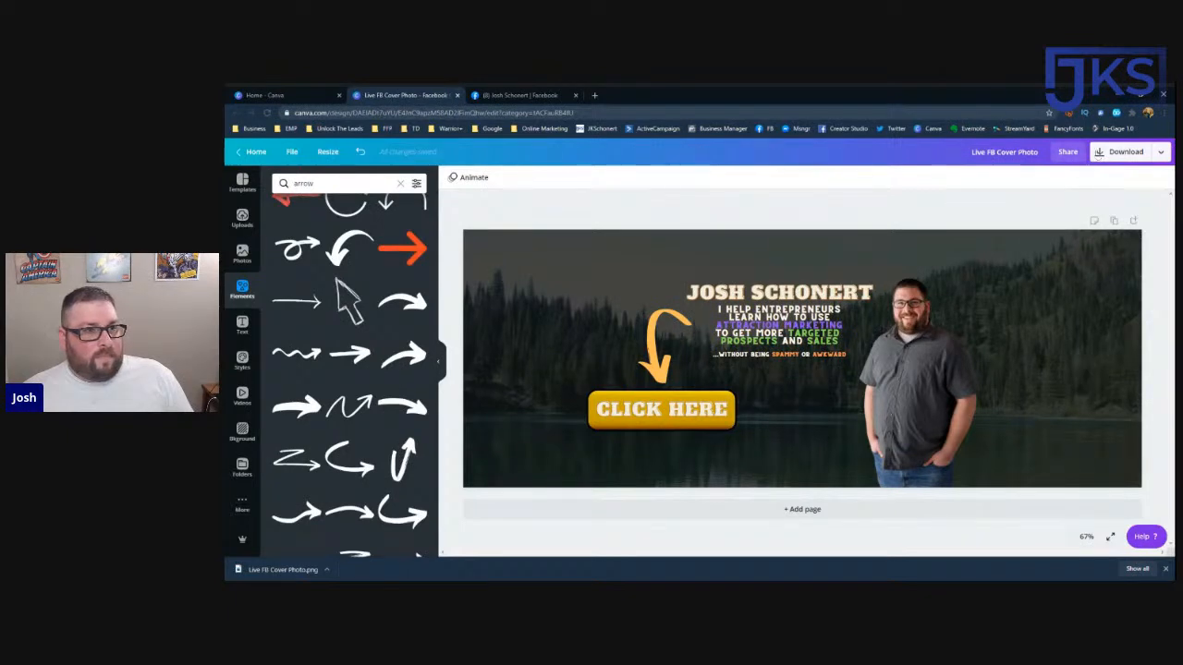
Step: Download the rearranged cover as a PNG at size 2x and dismiss the saved-design dialog
{"action": "left_click", "coordinate": [1112, 156]}
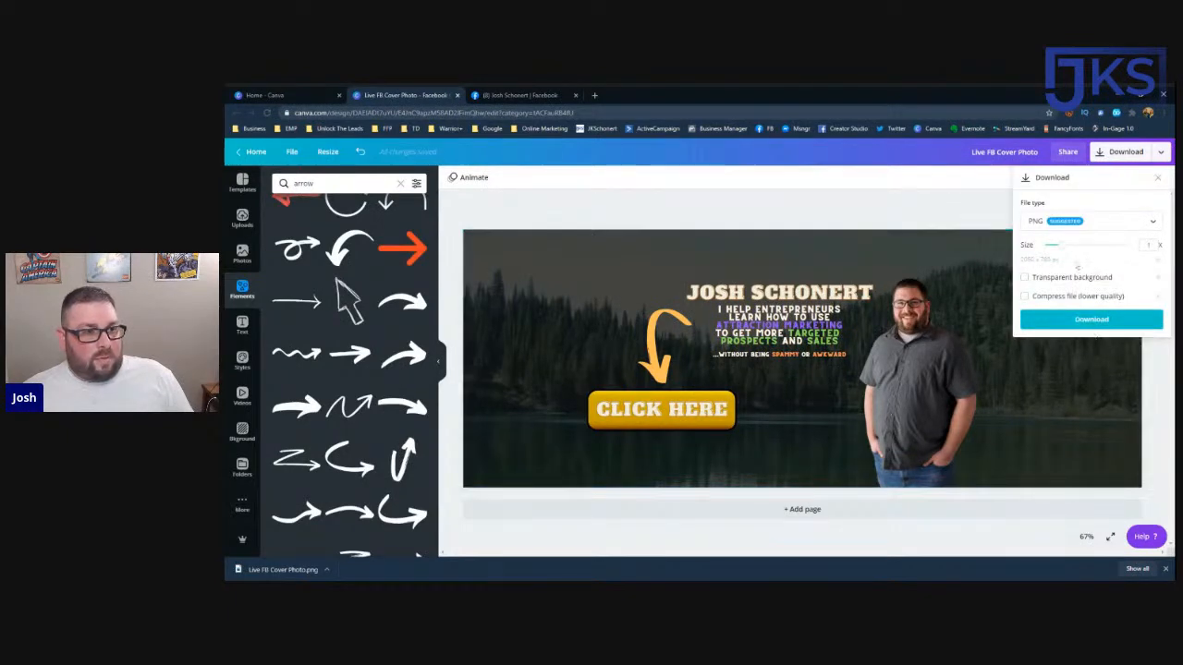
{"action": "left_click_drag", "start_coordinate": [1063, 247], "coordinate": [1094, 246]}
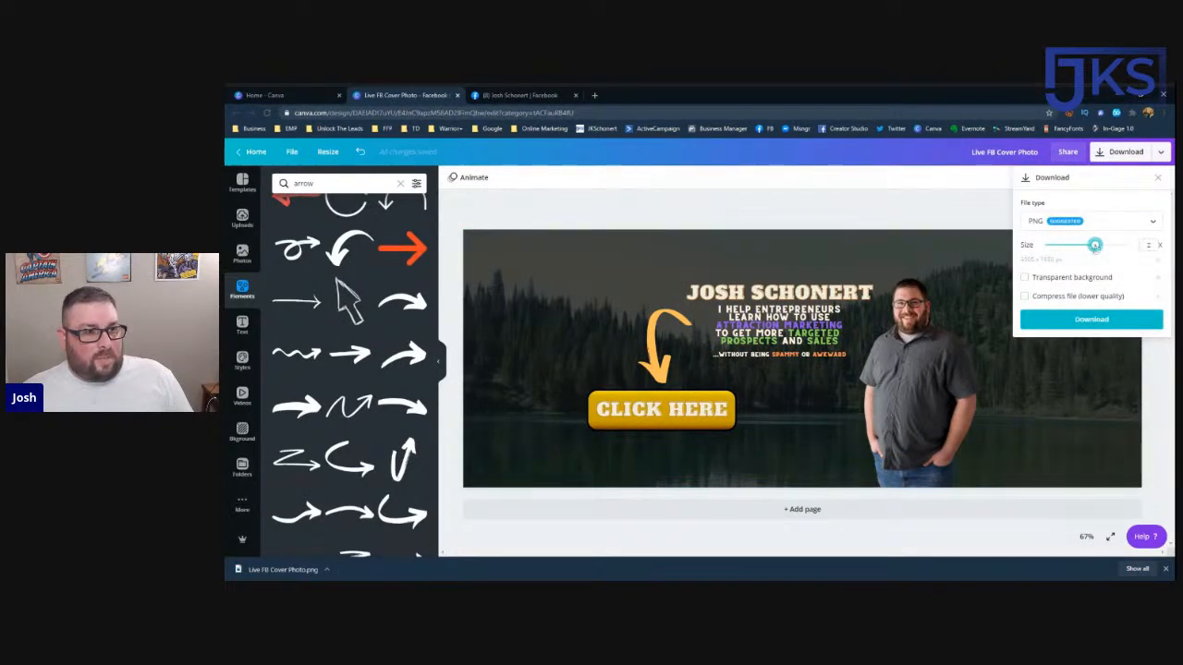
{"action": "left_click", "coordinate": [1092, 319]}
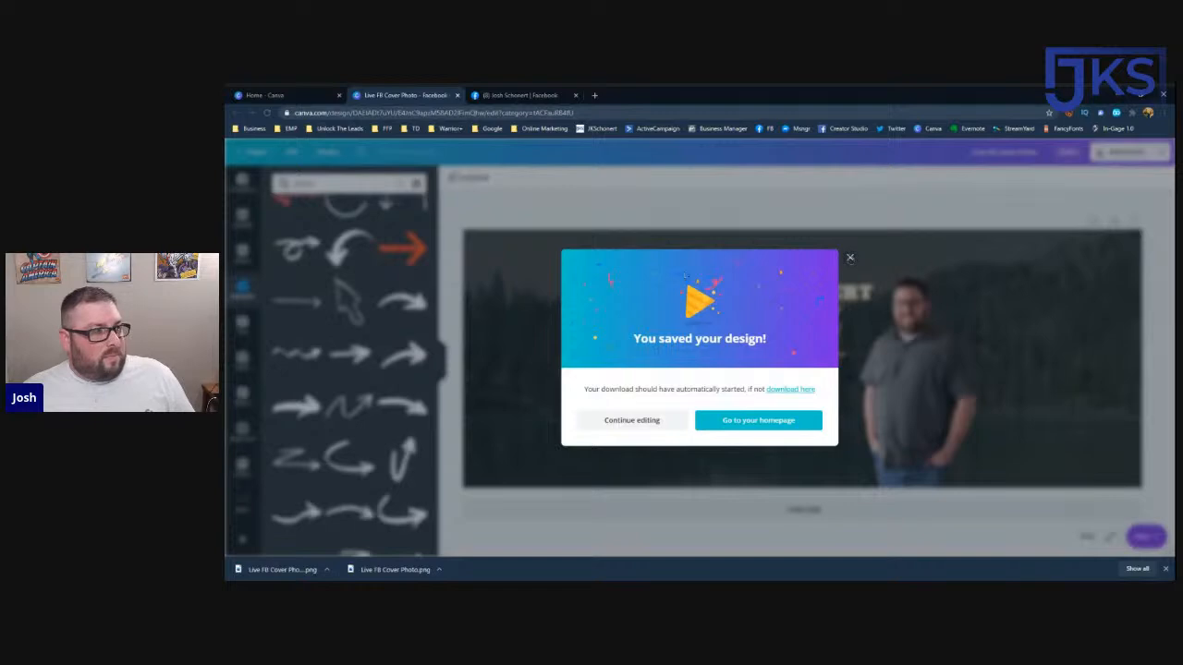
{"action": "left_click", "coordinate": [849, 257]}
Step: Switch to the Facebook profile, try the newly downloaded cover image as its cover photo, and discard the cover change
{"action": "left_click", "coordinate": [506, 95]}
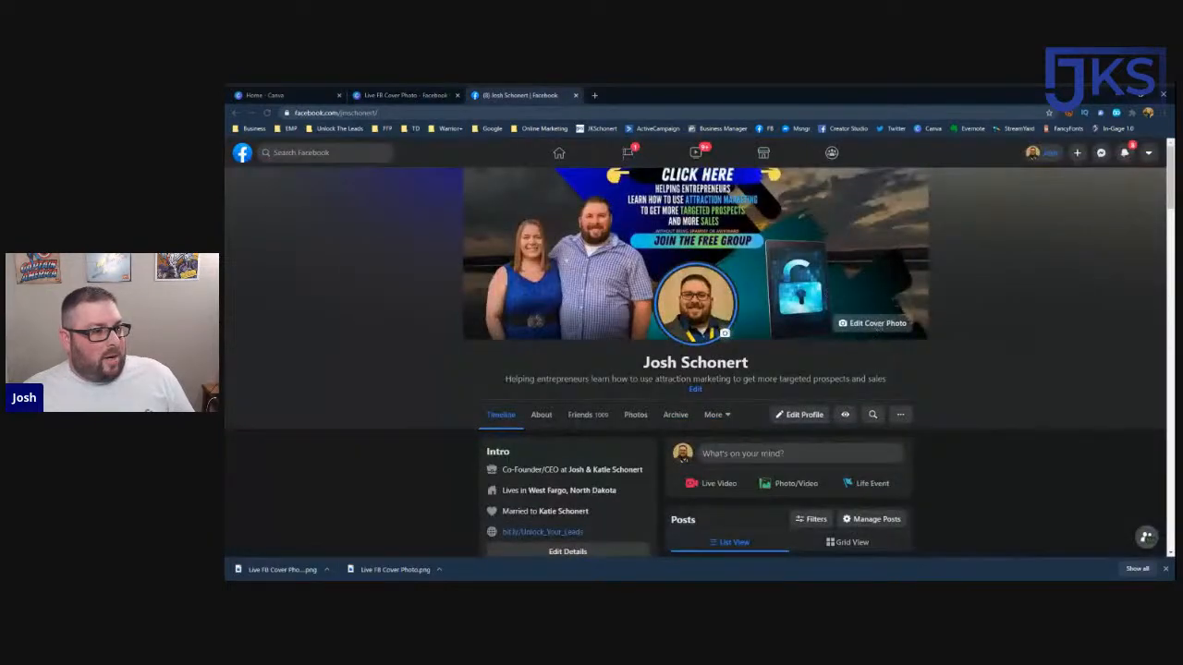
{"action": "left_click", "coordinate": [872, 323]}
{"action": "left_click", "coordinate": [787, 365]}
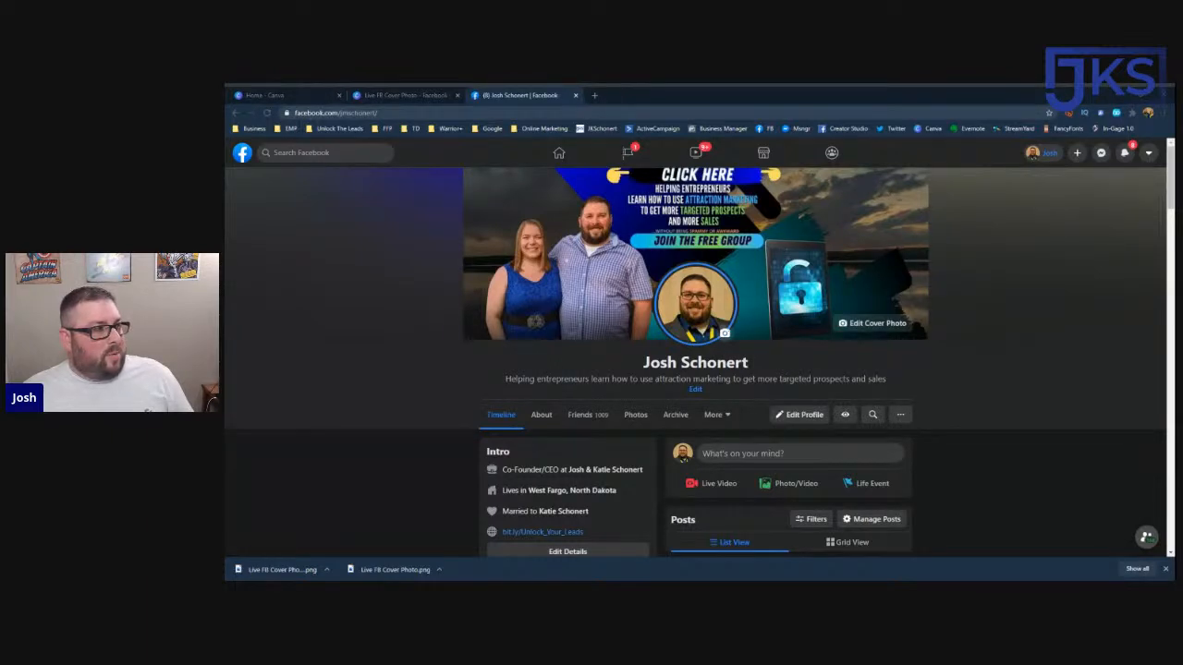
{"action": "double_click", "coordinate": [1043, 289]}
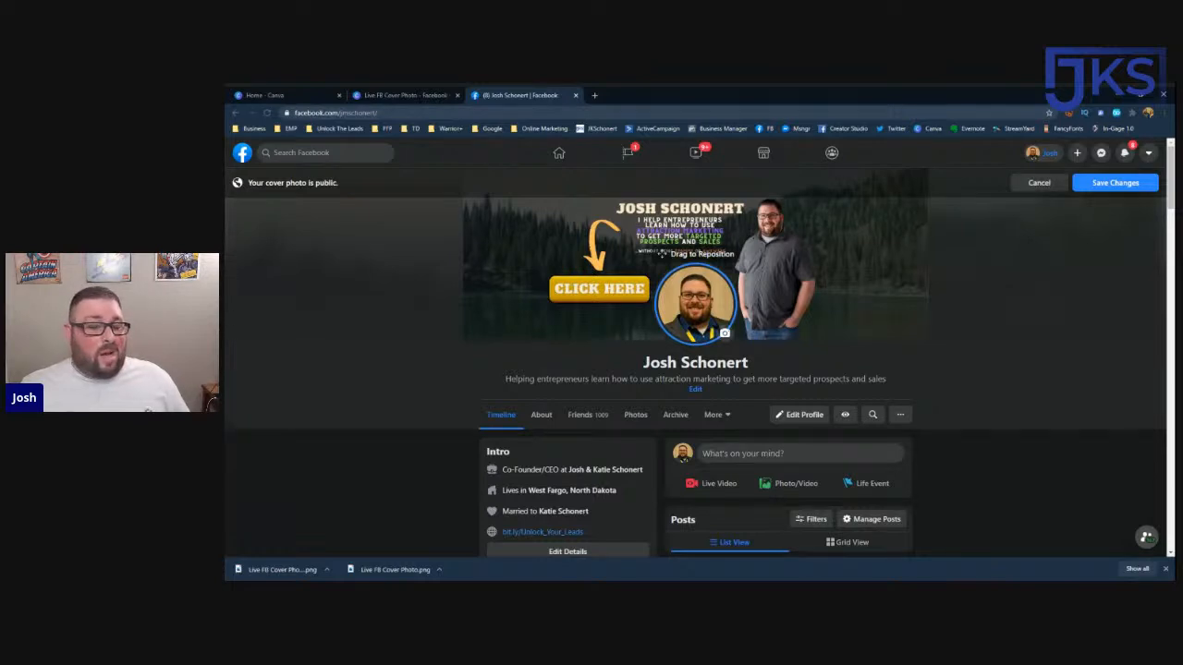
{"action": "left_click", "coordinate": [1054, 185]}
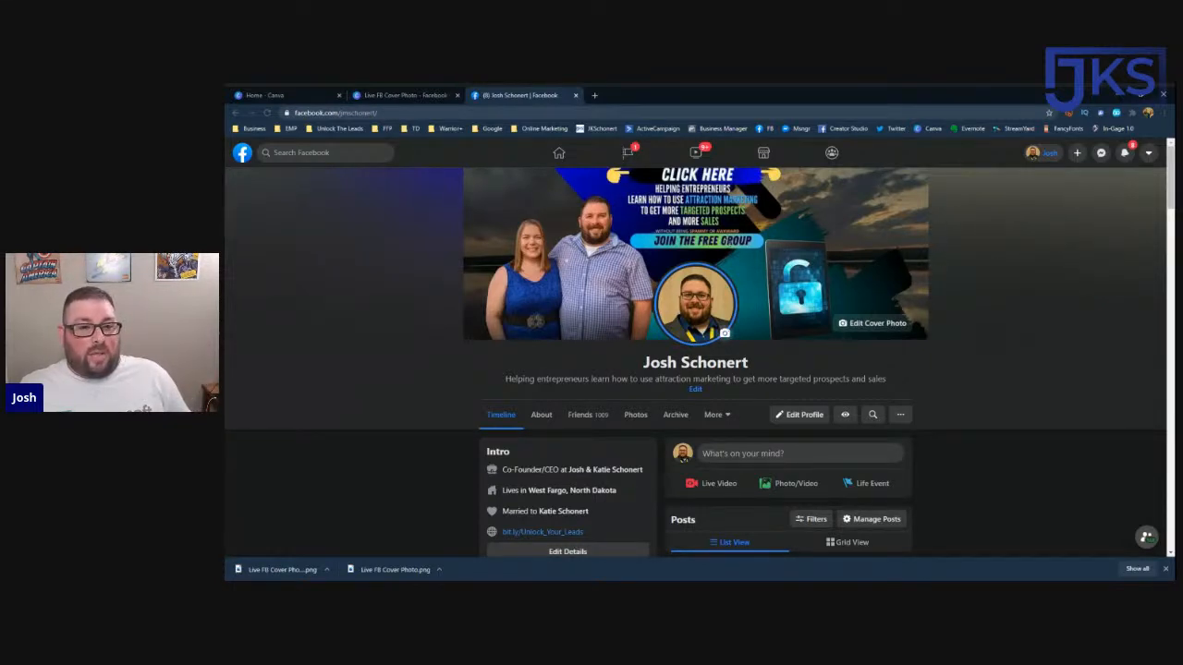
Step: Open the profile's current cover photo and examine the link and description in its post
{"action": "left_click", "coordinate": [695, 202]}
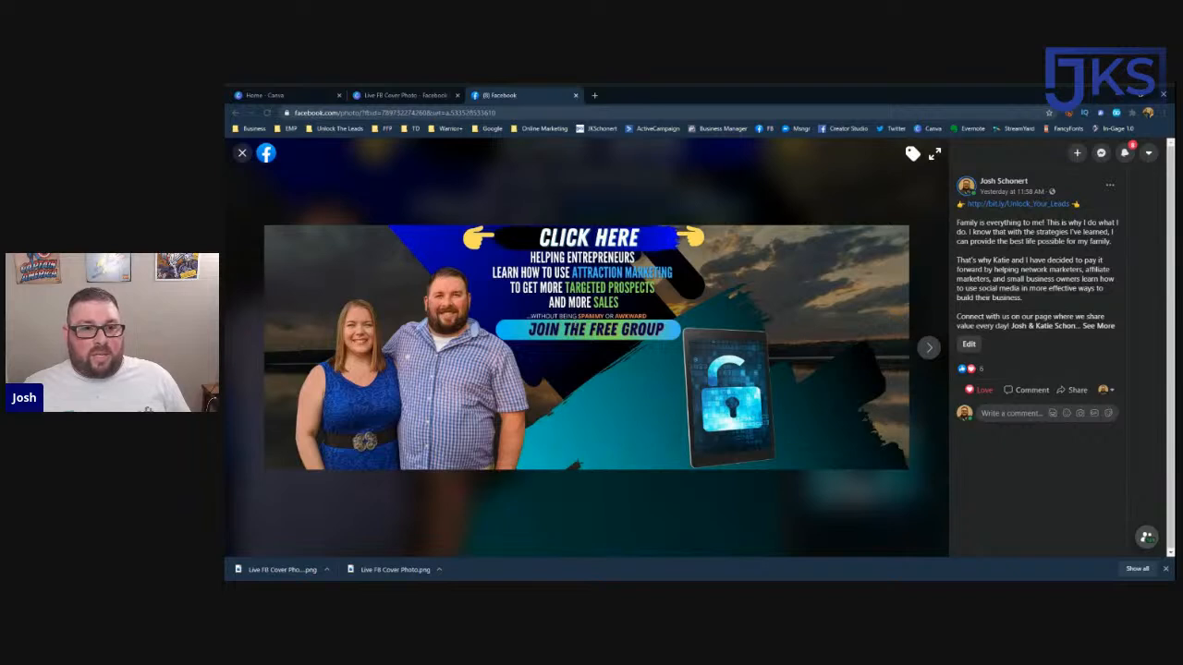
{"action": "mouse_move", "coordinate": [1052, 212]}
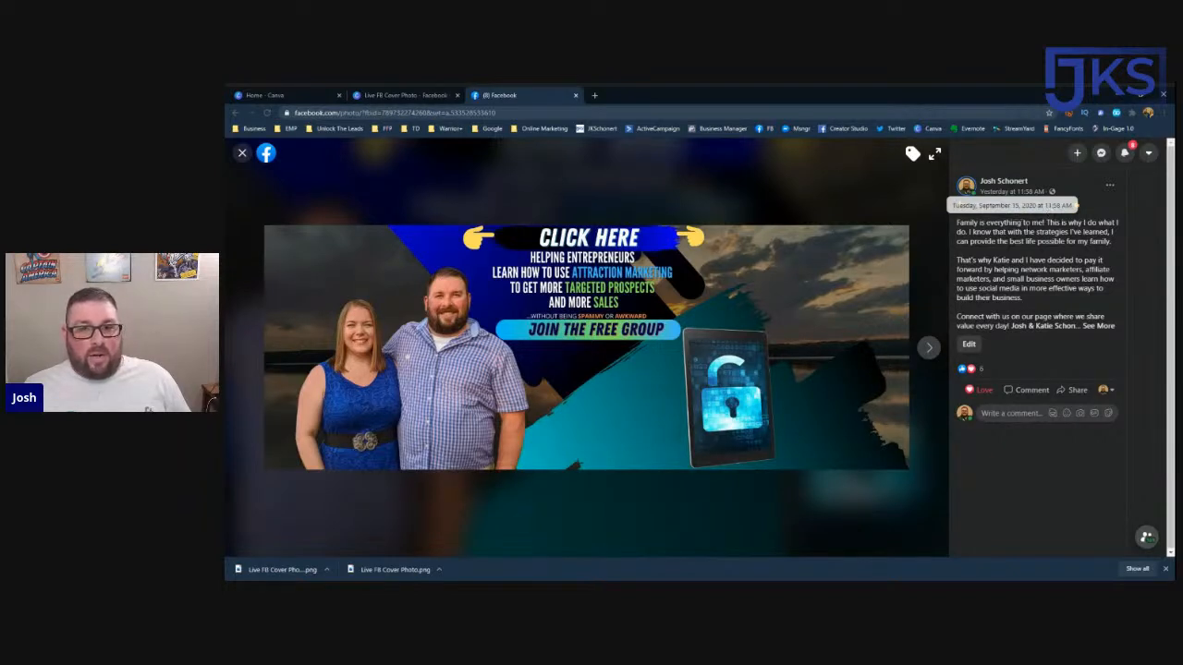